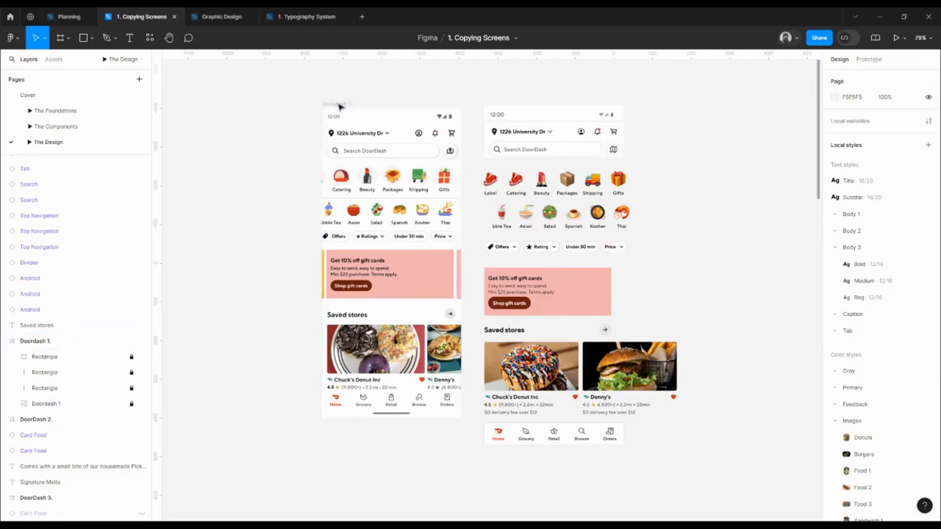
# - Duplicate the original "Doordash 1." screenshot frame to the right of the loose interface components
pyautogui.click(376, 174)
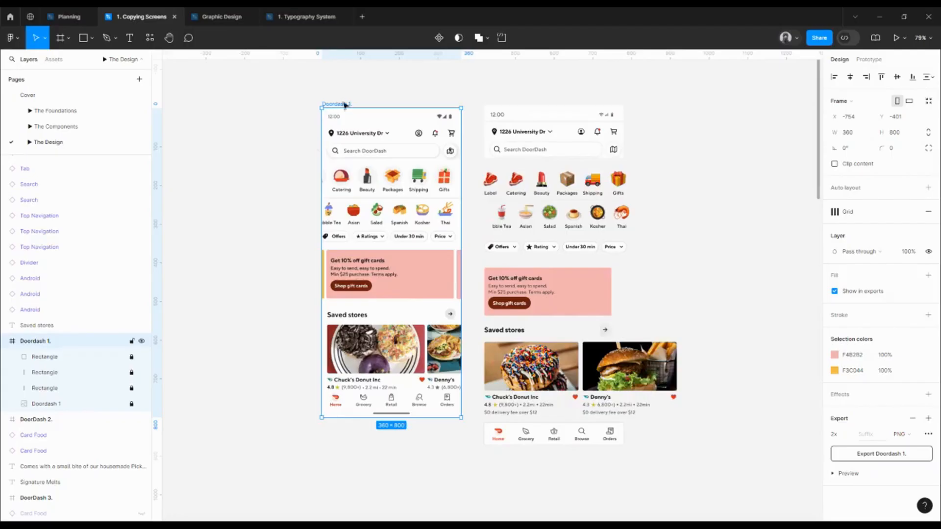
pyautogui.moveTo(345, 104); pyautogui.dragTo(720, 106)
pyautogui.moveTo(708, 106); pyautogui.dragTo(640, 114)
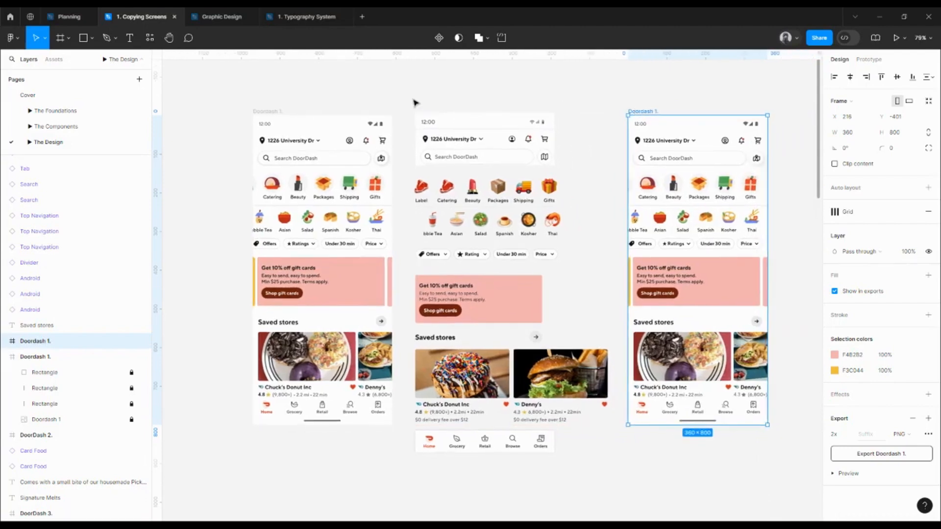
# - Move all the loose components to the right of the duplicated frame and bring the original frame beside the duplicate's left side
pyautogui.moveTo(410, 96); pyautogui.dragTo(584, 459)
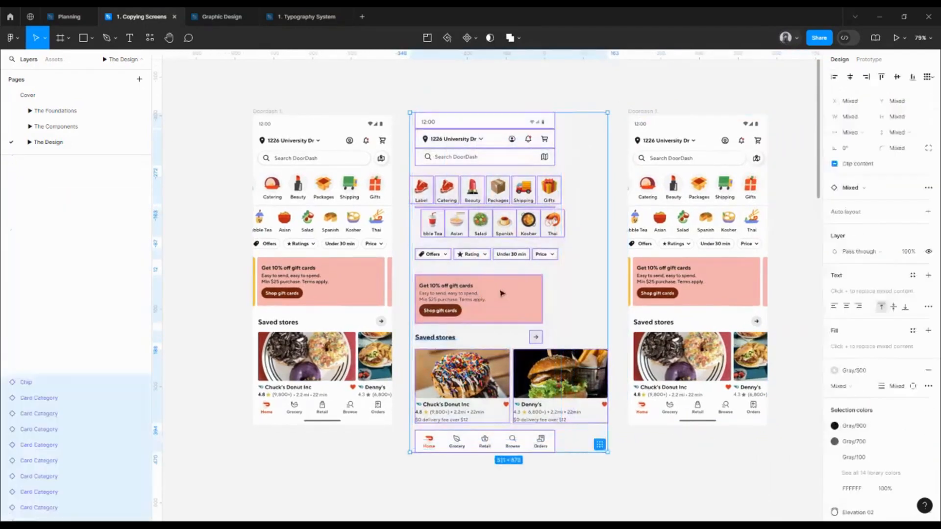
pyautogui.moveTo(494, 284); pyautogui.dragTo(600, 273)
pyautogui.moveTo(211, 146); pyautogui.dragTo(275, 154)
pyautogui.click(175, 115)
pyautogui.moveTo(175, 116); pyautogui.dragTo(392, 115)
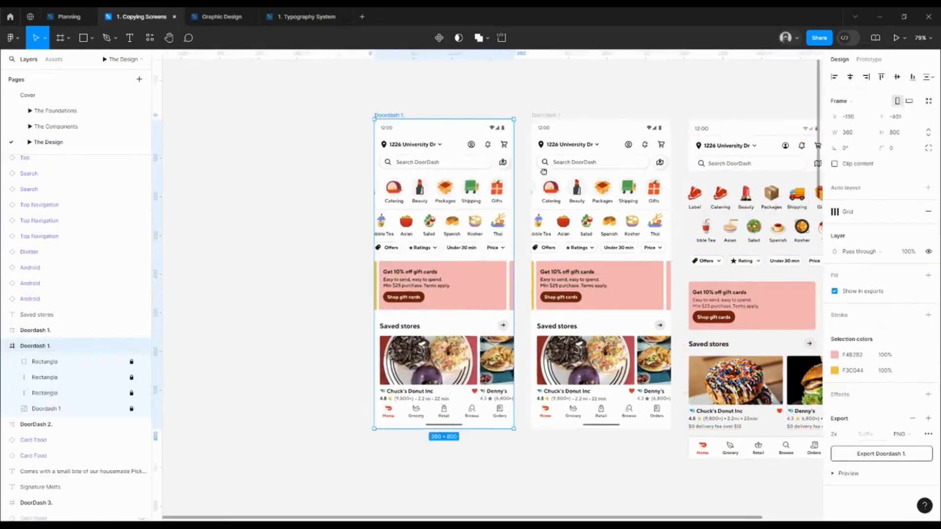
pyautogui.moveTo(549, 169); pyautogui.dragTo(410, 175)
# - Set the fill opacity of the "Doordash 1" screenshot image inside the duplicated frame to 30%
pyautogui.click(447, 176)
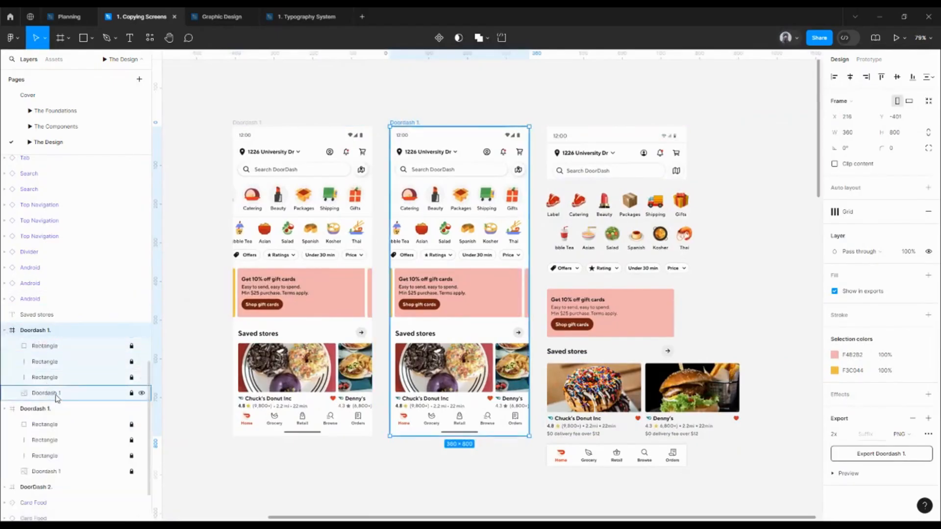
pyautogui.click(56, 397)
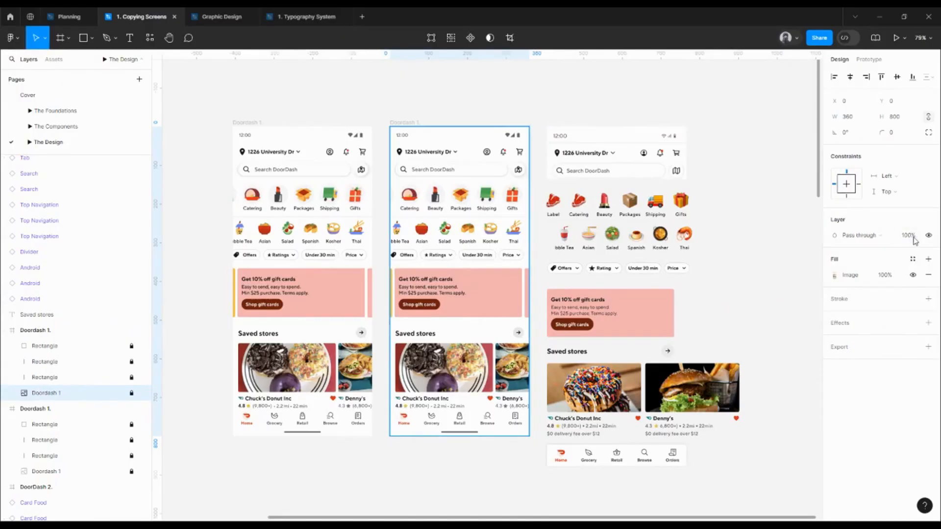
pyautogui.click(885, 279)
pyautogui.press('Return')
pyautogui.click(883, 280)
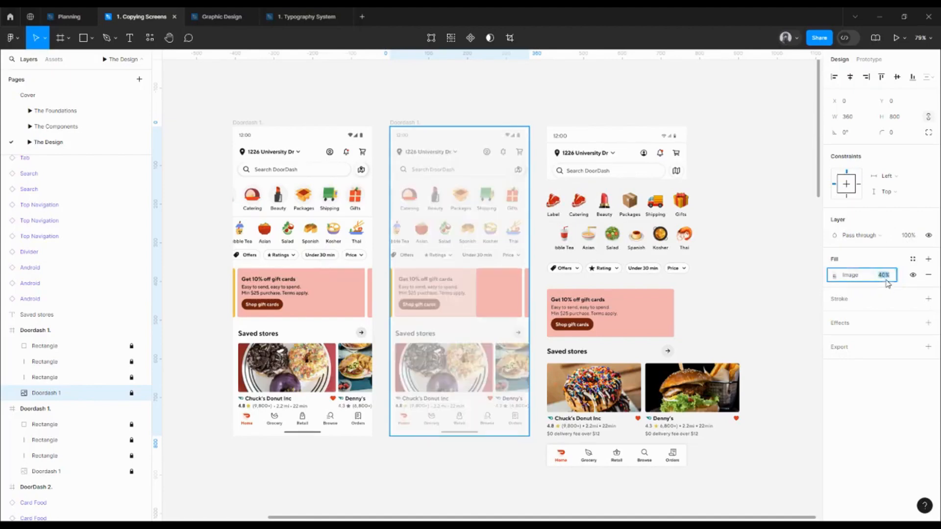
pyautogui.write('30')
pyautogui.press('Return')
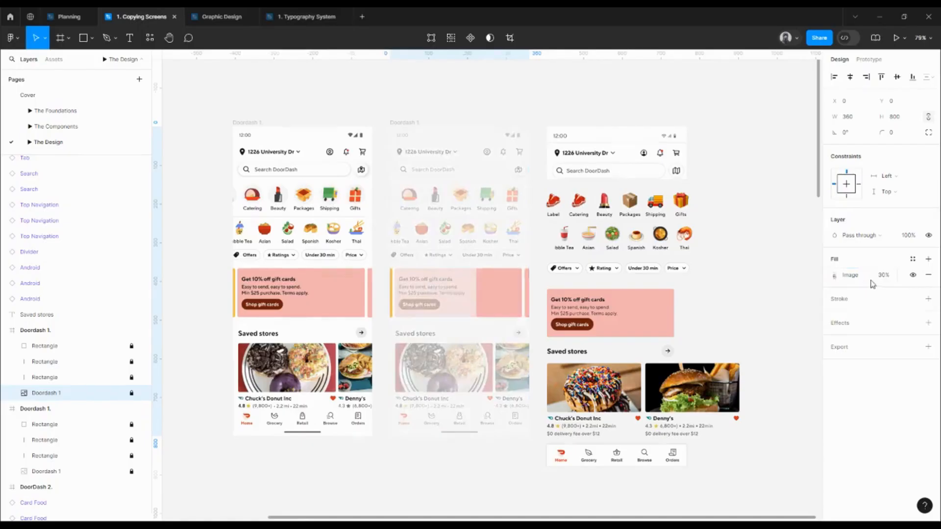
# - Try a 30% layer opacity on the three banner rectangles in the duplicated frame, and undo it
pyautogui.click(37, 347)
pyautogui.keyDown('shift'); pyautogui.click(51, 377); pyautogui.keyUp('shift')
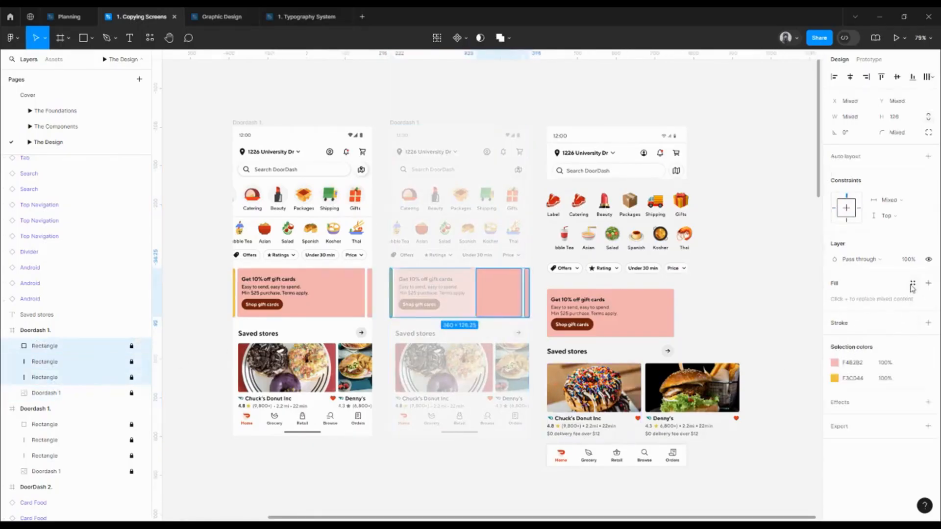
pyautogui.click(912, 260)
pyautogui.write('30')
pyautogui.press('Return')
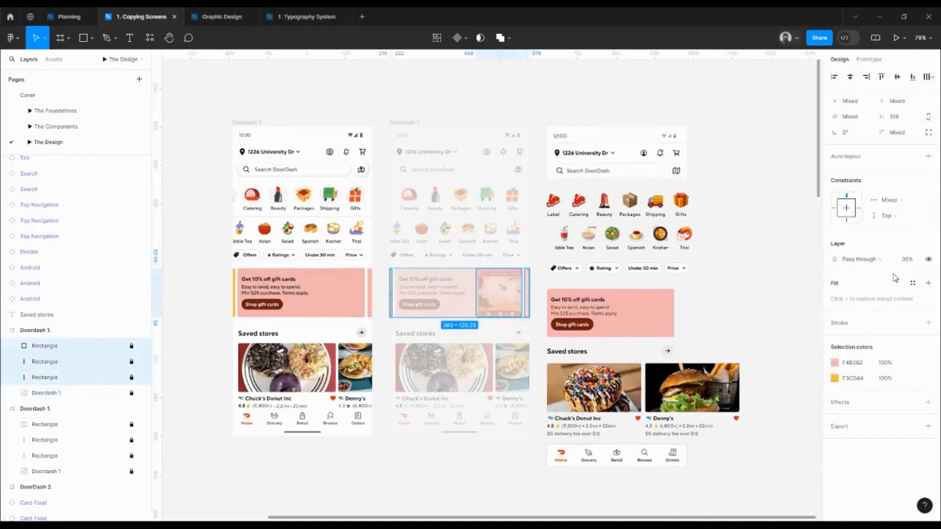
pyautogui.hotkey('ctrl', 'z')
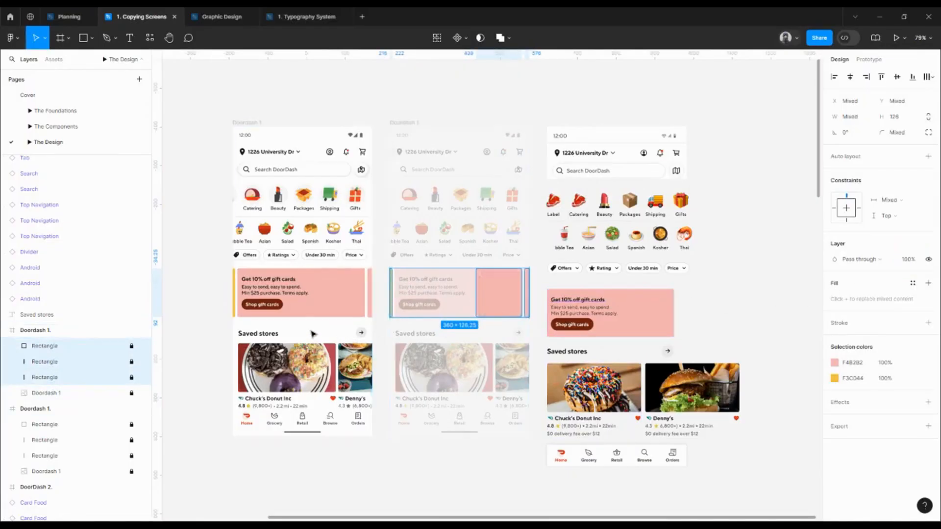
pyautogui.click(750, 184)
pyautogui.moveTo(652, 190); pyautogui.dragTo(666, 206)
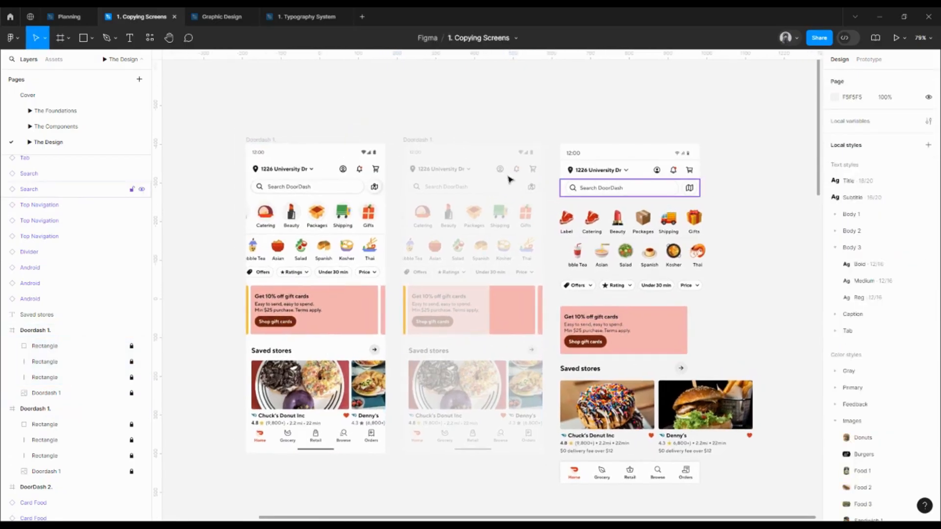
pyautogui.scroll(3, 500, 170)
pyautogui.hscroll(-3, 316, 176)
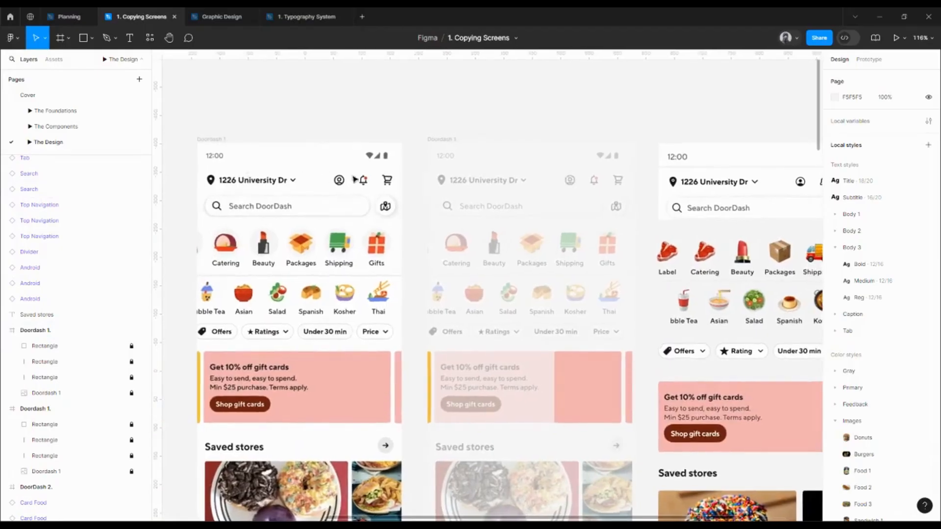
pyautogui.scroll(-3, 355, 180)
pyautogui.hscroll(1, 313, 176)
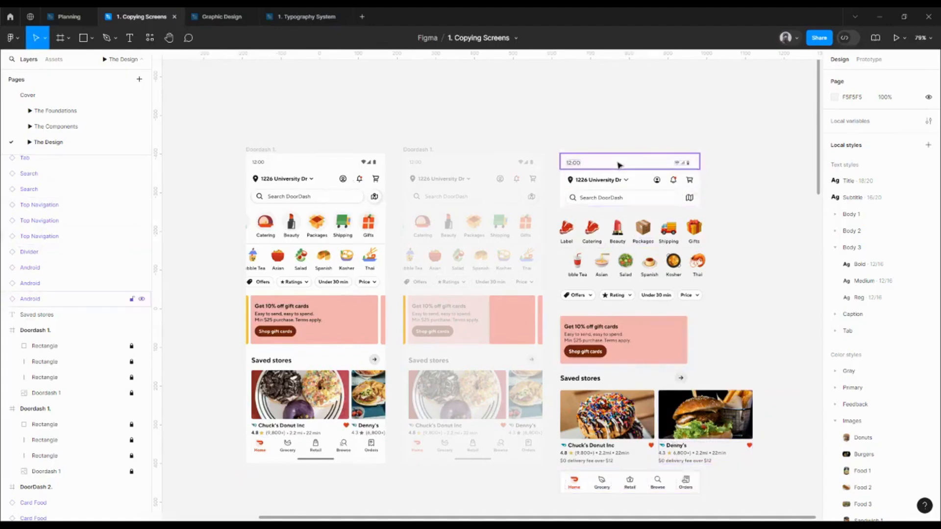
# - Place the Android status bar component at the top of the faded frame and align it to the frame's left edge
pyautogui.click(642, 164)
pyautogui.scroll(5, 644, 165)
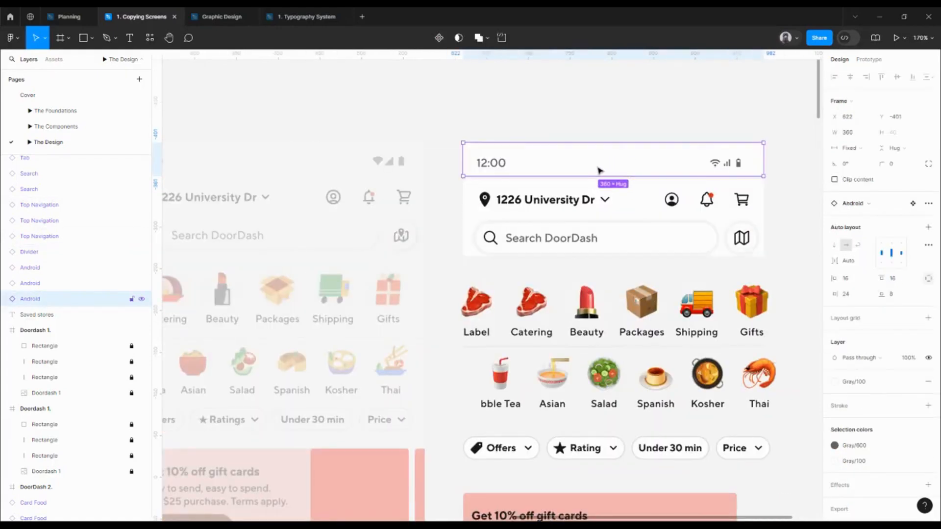
pyautogui.moveTo(571, 173); pyautogui.dragTo(709, 166)
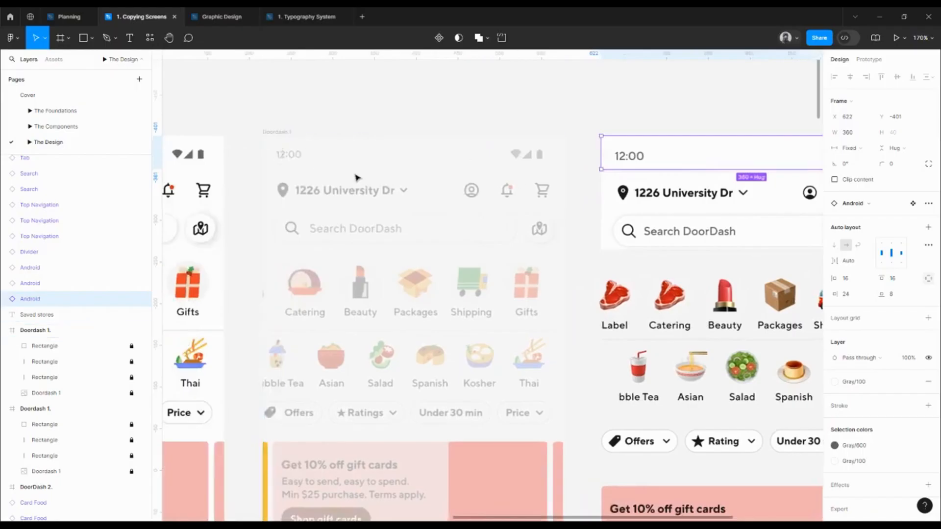
pyautogui.moveTo(643, 161); pyautogui.dragTo(327, 161)
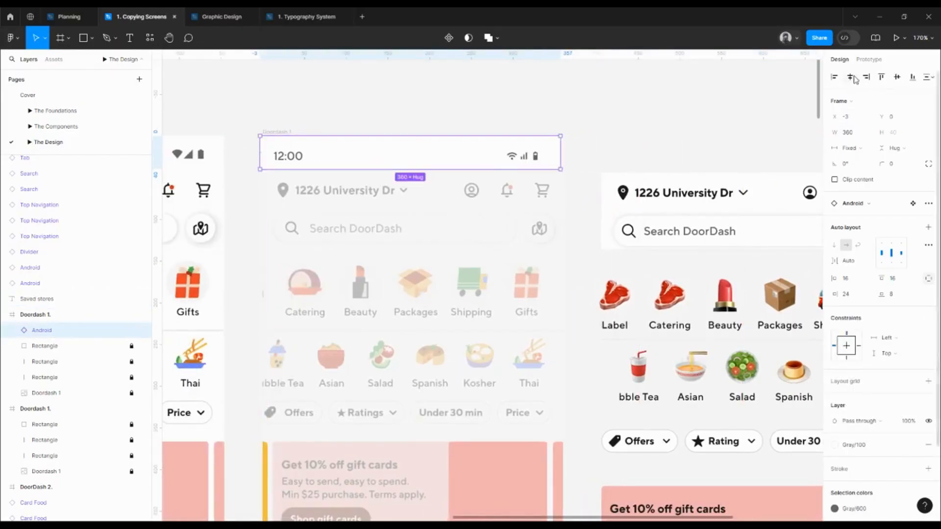
pyautogui.click(833, 77)
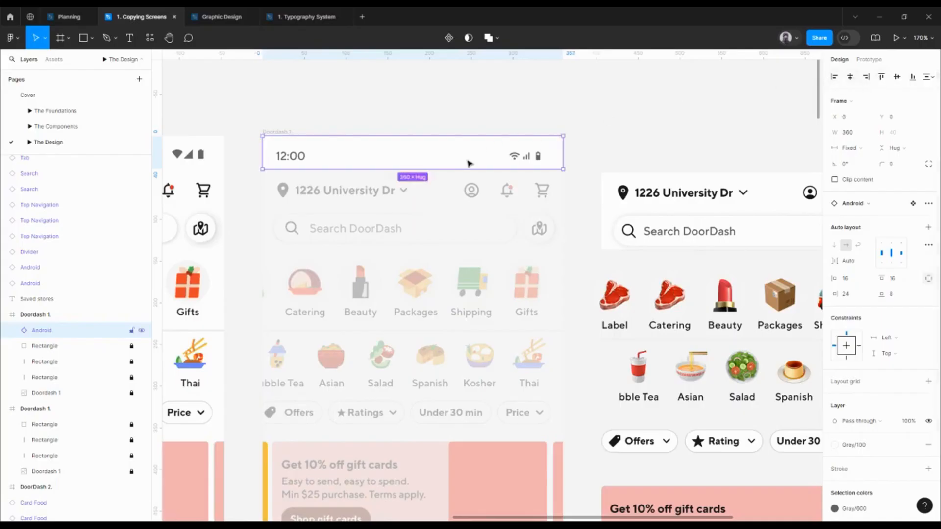
# - Place the Top Navigation component in the faded frame directly beneath the status bar, at X 0 and Y 40
pyautogui.hscroll(-5, 468, 167)
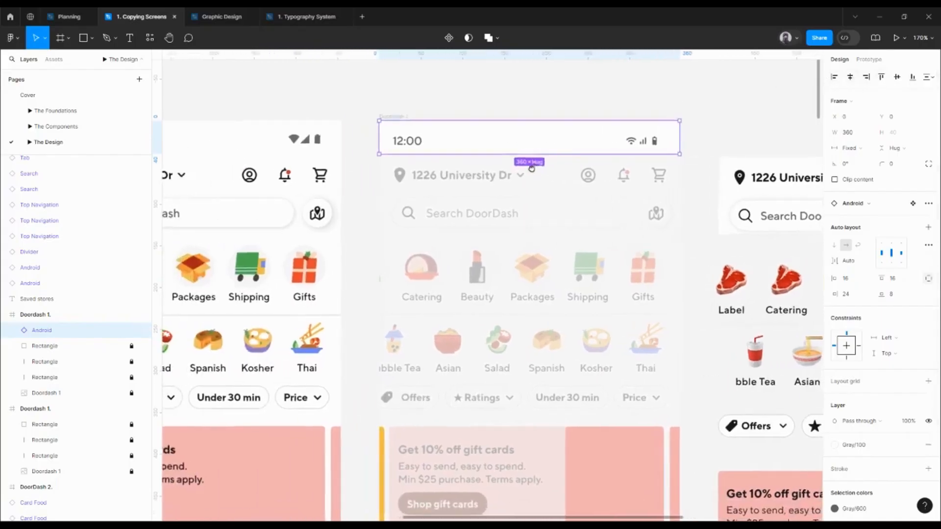
pyautogui.hscroll(3, 466, 172)
pyautogui.click(679, 186)
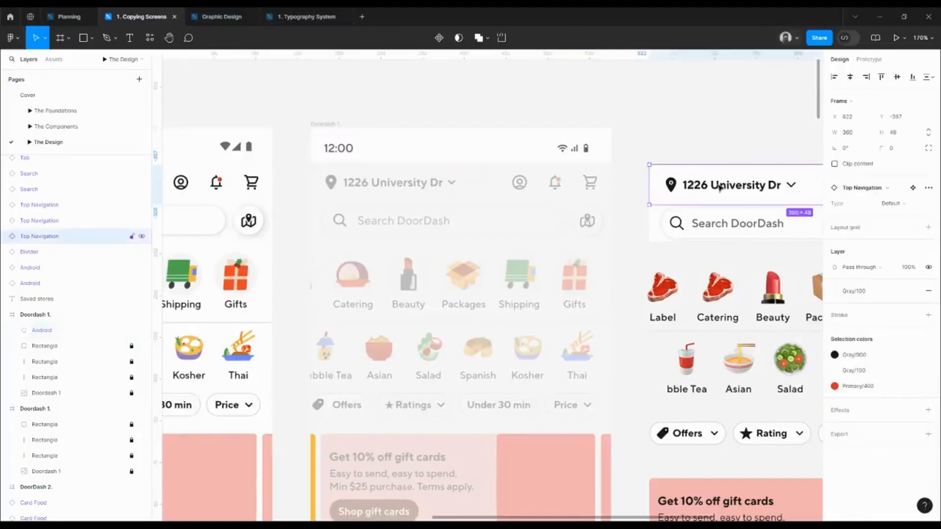
pyautogui.moveTo(678, 186); pyautogui.dragTo(379, 186)
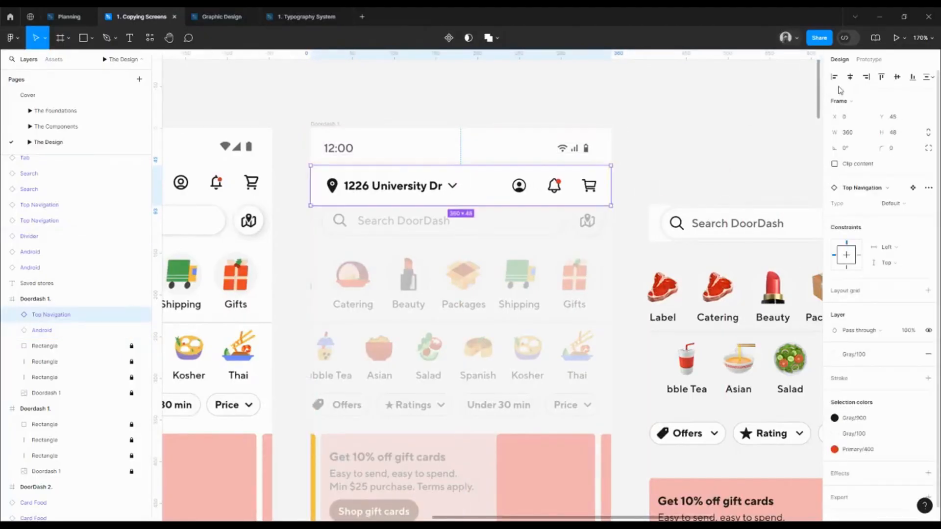
pyautogui.press('Up')
pyautogui.press('Up')
pyautogui.press('Up')
pyautogui.press('Up')
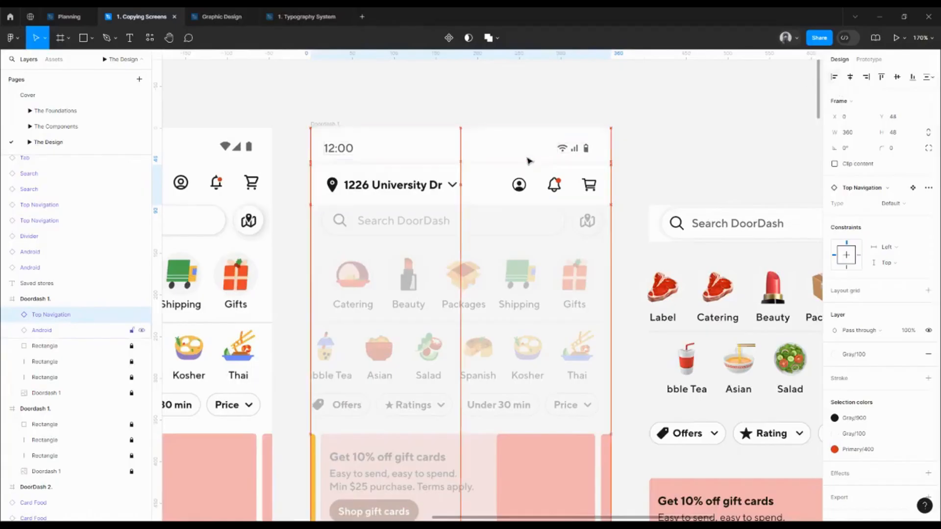
pyautogui.press('Up')
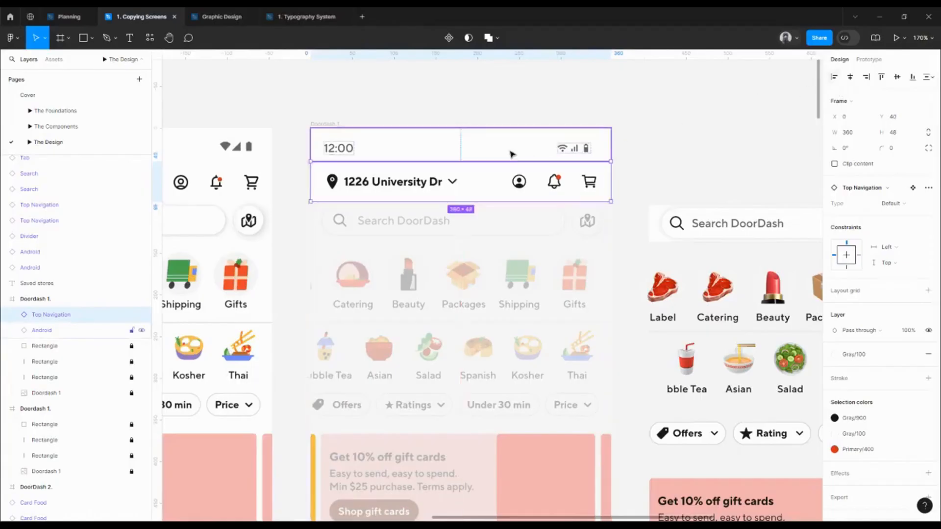
# - Set the Top Navigation's layer opacity to 30% to compare it with the screenshot underneath
pyautogui.scroll(4, 512, 155)
pyautogui.hscroll(-3, 518, 158)
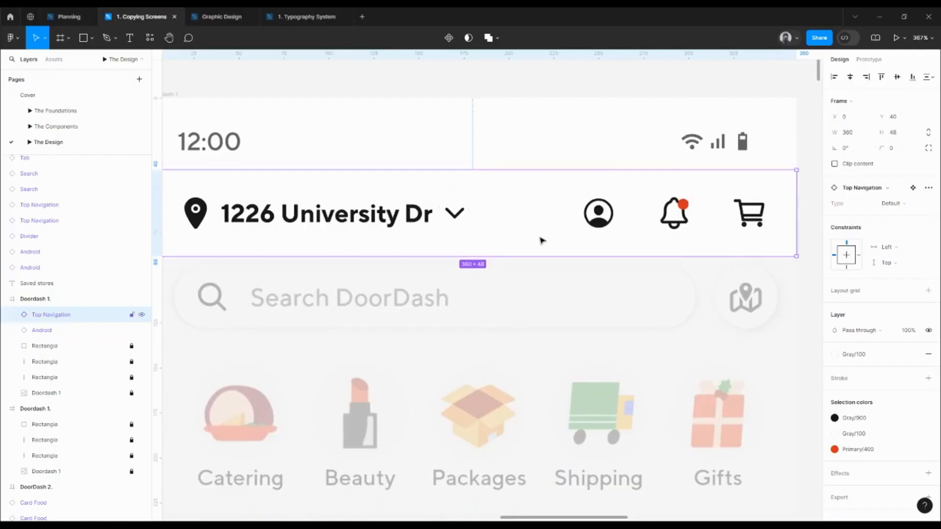
pyautogui.click(908, 331)
pyautogui.write('30')
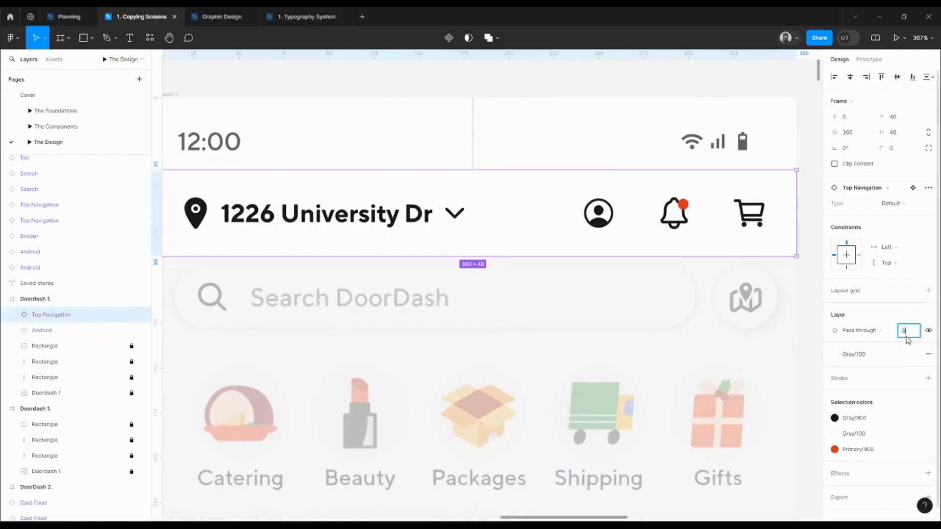
pyautogui.press('Return')
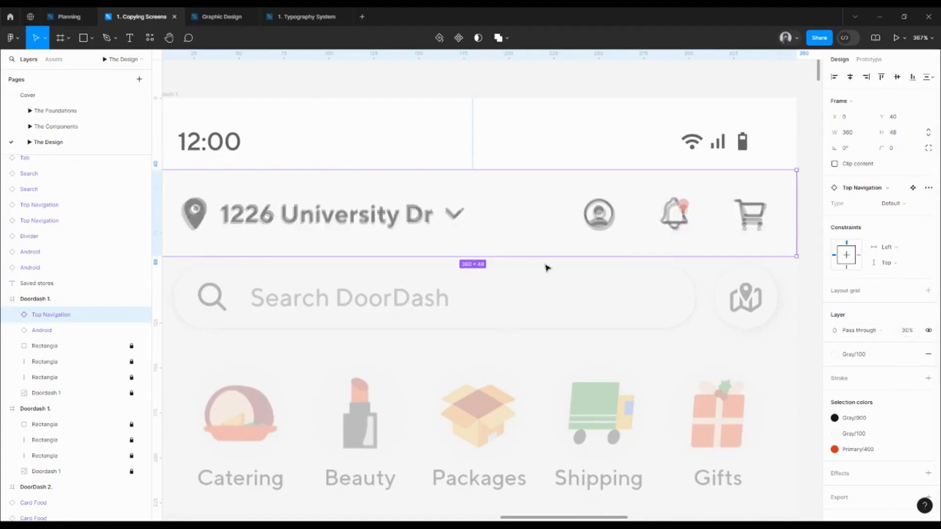
pyautogui.hscroll(-2, 449, 297)
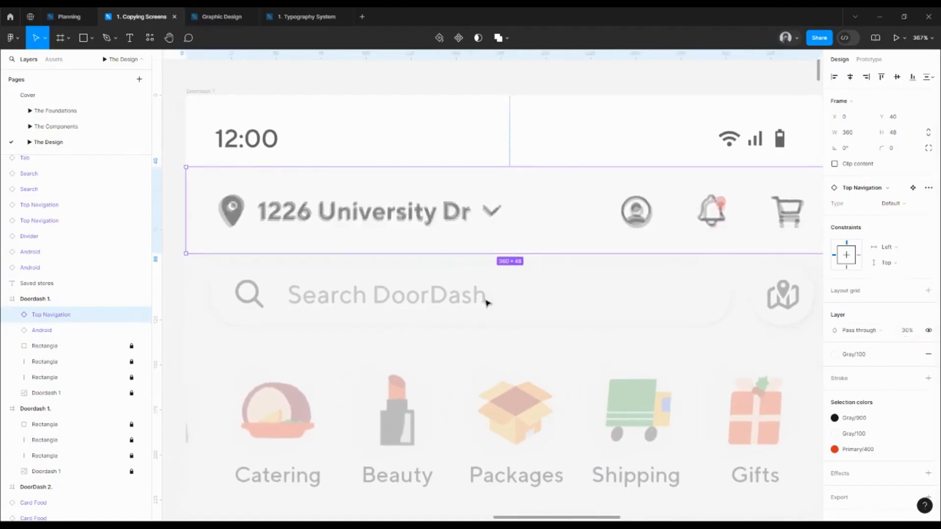
# - Test the Top Navigation one pixel lower, return it to Y 40, and restore its layer opacity to 100%
pyautogui.press('Down')
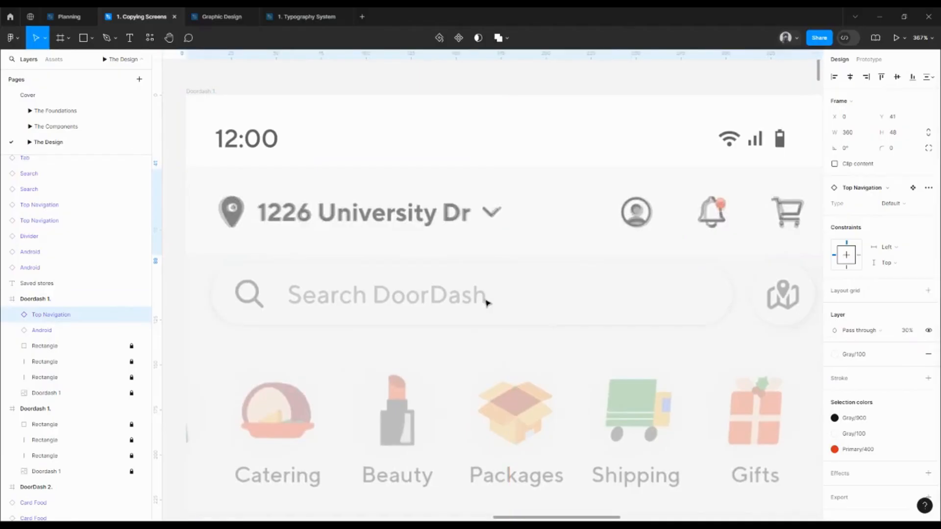
pyautogui.press('Up')
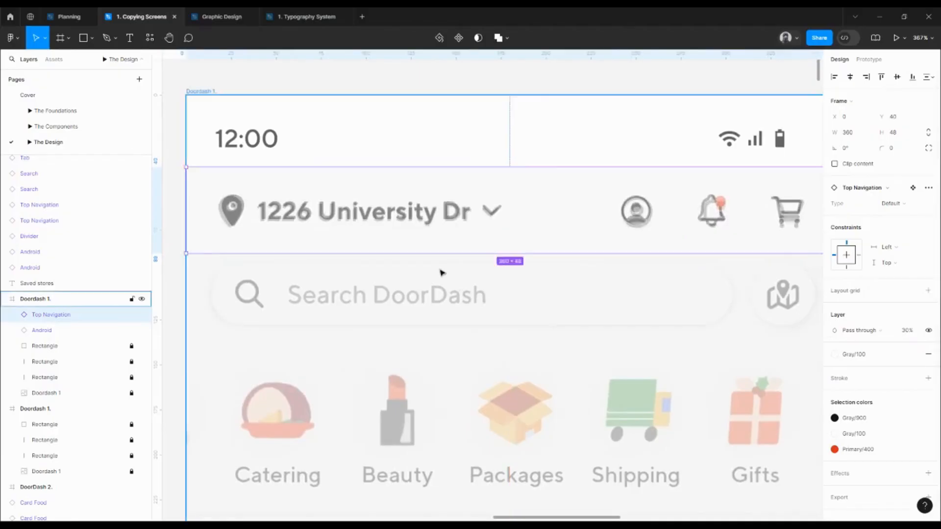
pyautogui.click(907, 332)
pyautogui.press('Return')
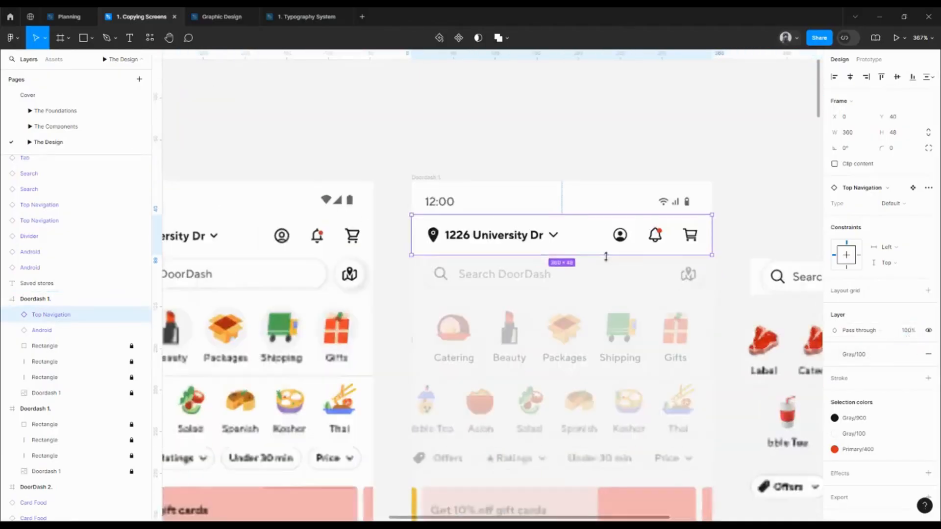
# - Place the Search component beneath the Top Navigation in the faded frame and set the vertical spacing between them to 0
pyautogui.scroll(-5, 606, 253)
pyautogui.hscroll(2, 681, 277)
pyautogui.moveTo(755, 276); pyautogui.dragTo(416, 277)
pyautogui.scroll(5, 465, 273)
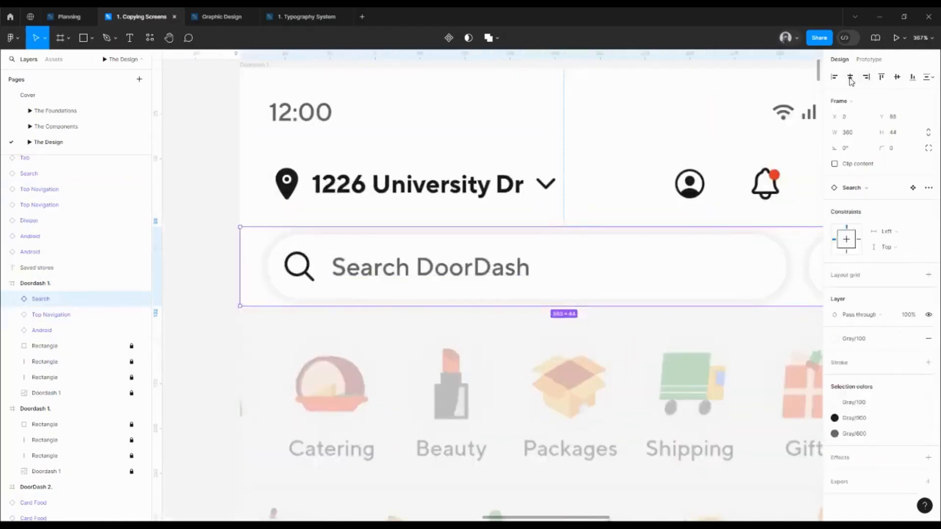
pyautogui.keyDown('shift'); pyautogui.click(587, 212); pyautogui.keyUp('shift')
pyautogui.click(858, 185)
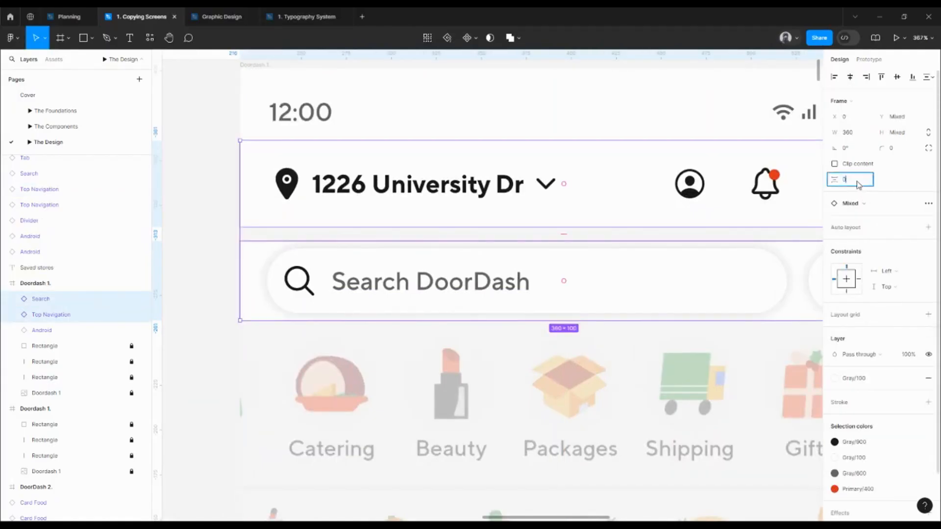
pyautogui.press('Return')
# - Set the Search component's layer opacity to 30% to compare it with the screenshot underneath
pyautogui.click(407, 267)
pyautogui.hscroll(3, 546, 259)
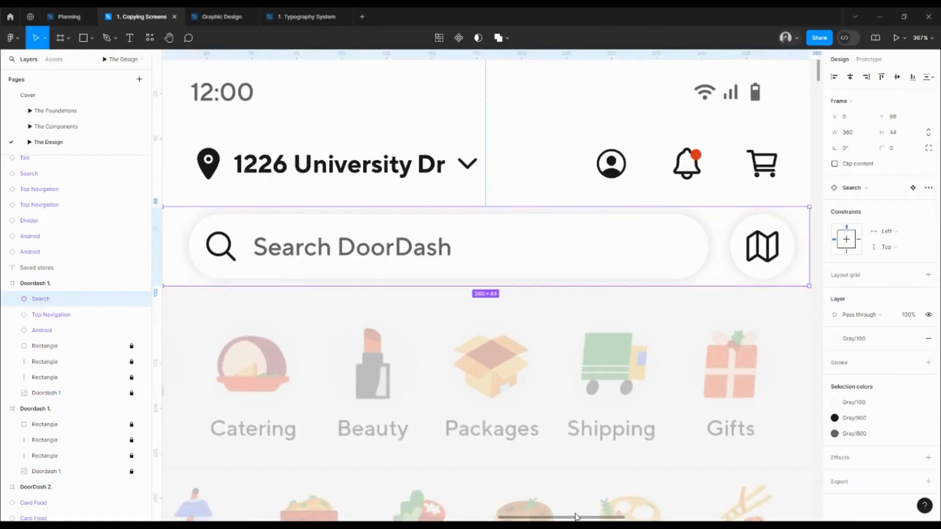
pyautogui.click(910, 319)
pyautogui.write('30')
pyautogui.press('Return')
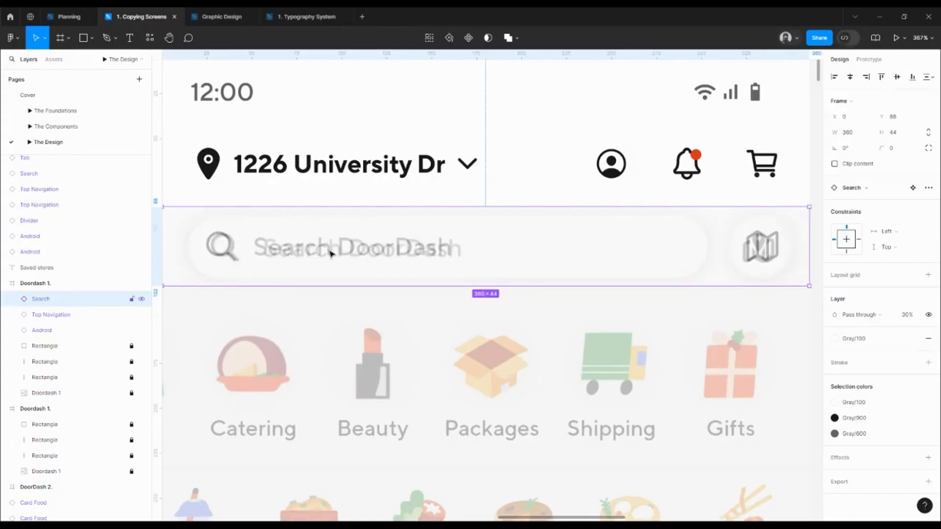
pyautogui.hscroll(-3, 330, 254)
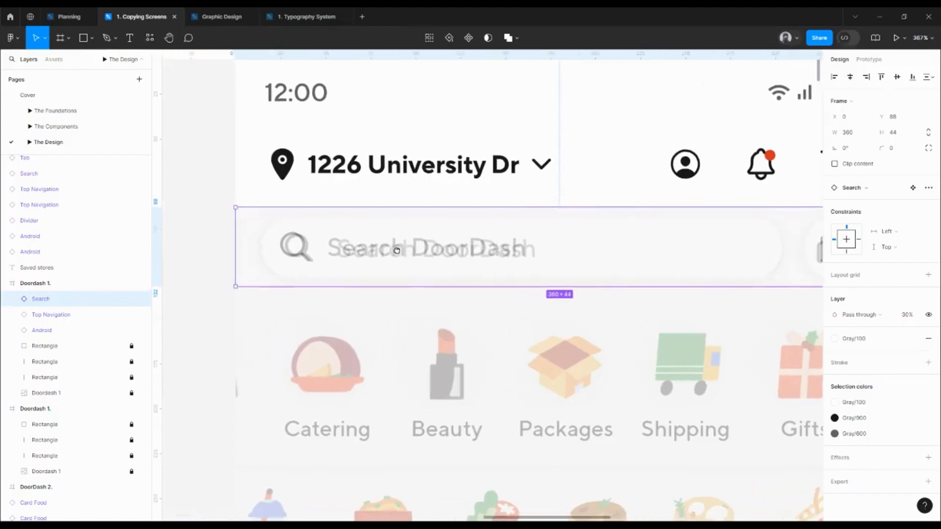
# - Open the main component of the Search instance and select its Search DoorDash text to check the spacing from the icon
pyautogui.rightClick(333, 249)
pyautogui.moveTo(387, 420)
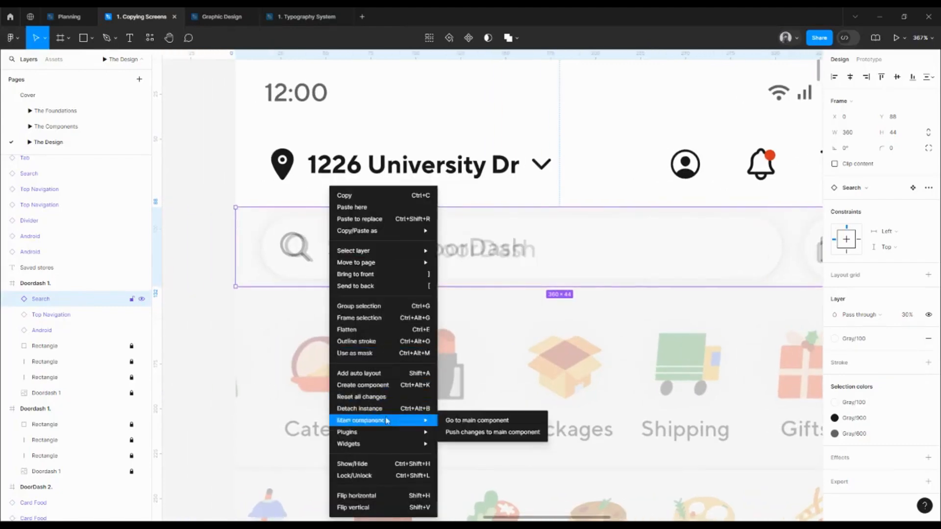
pyautogui.click(471, 421)
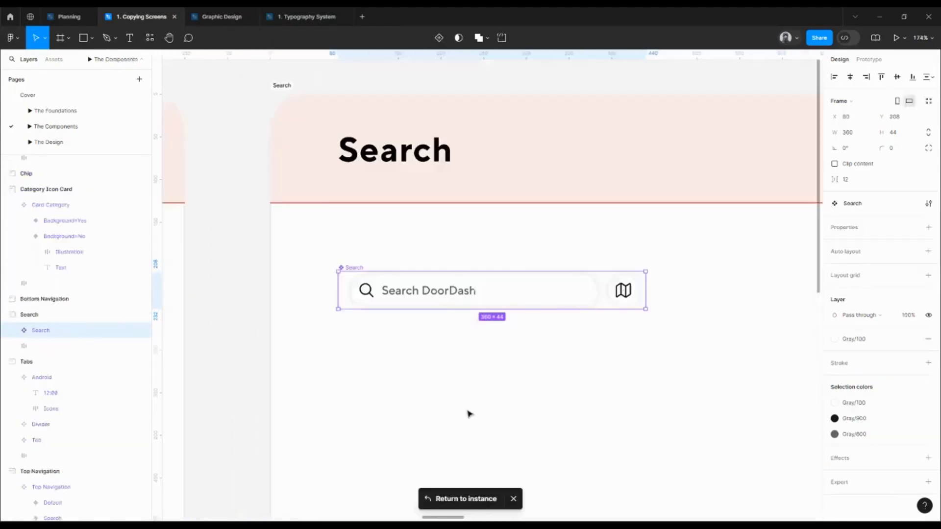
pyautogui.doubleClick(389, 294)
pyautogui.scroll(-3, 385, 293)
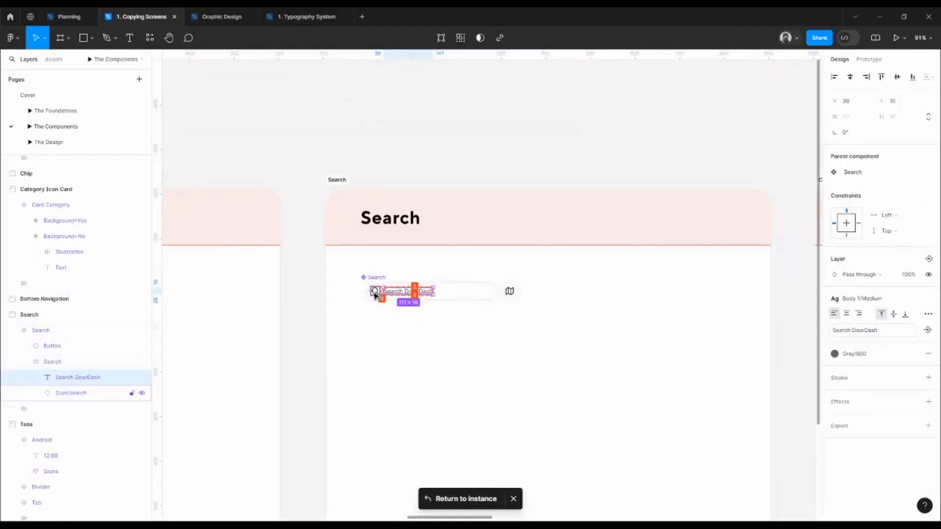
pyautogui.scroll(2, 378, 294)
pyautogui.scroll(5, 375, 294)
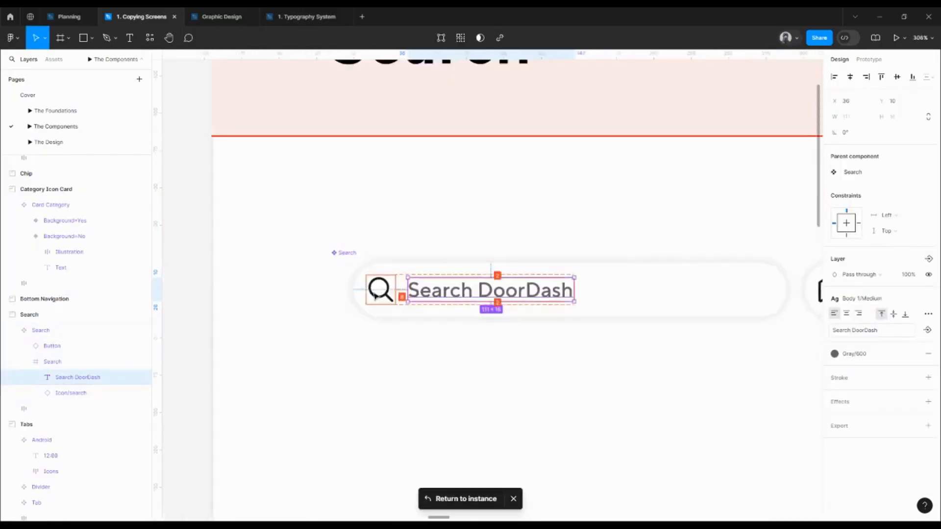
# - Shift the Search DoorDash text in the main component to X 40 so it sits 12 px from the search icon
pyautogui.click(420, 326)
pyautogui.click(431, 293)
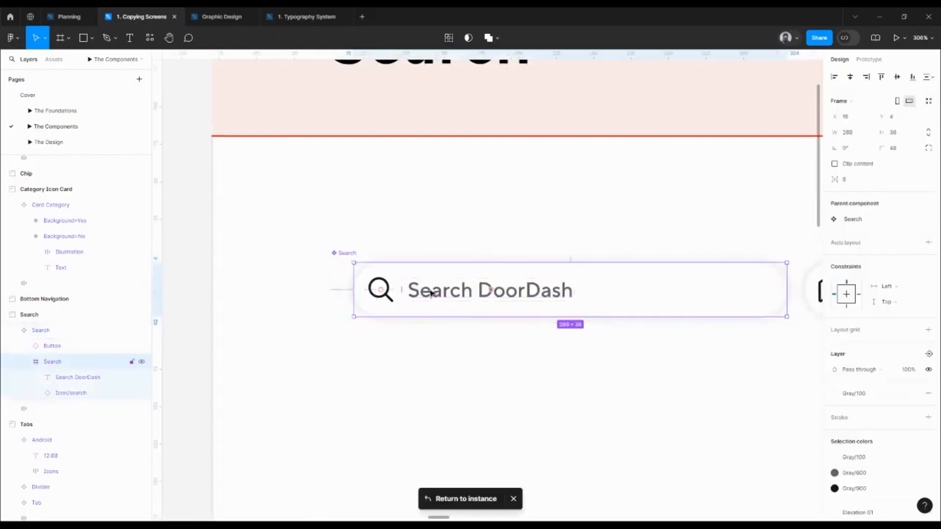
pyautogui.doubleClick(431, 293)
pyautogui.press('alt')
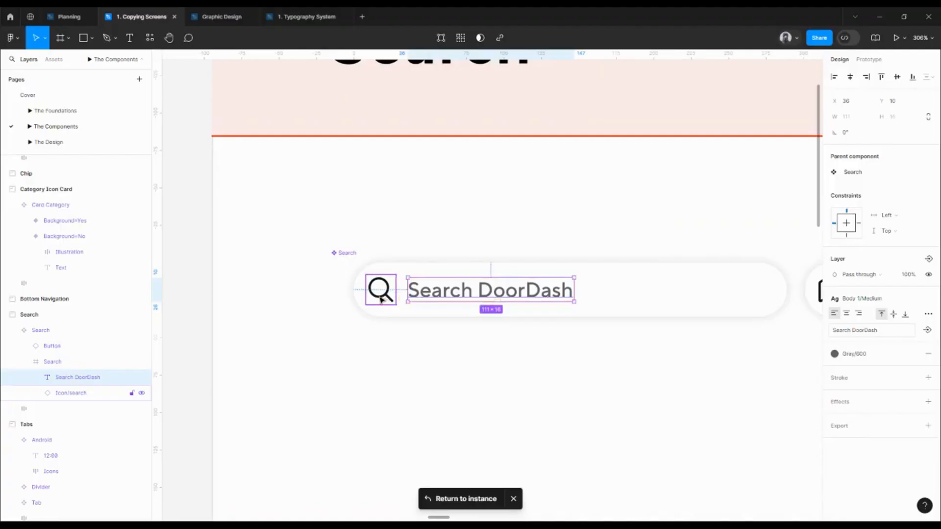
pyautogui.press('Right')
pyautogui.press('Right')
pyautogui.press('Right')
pyautogui.press('Right')
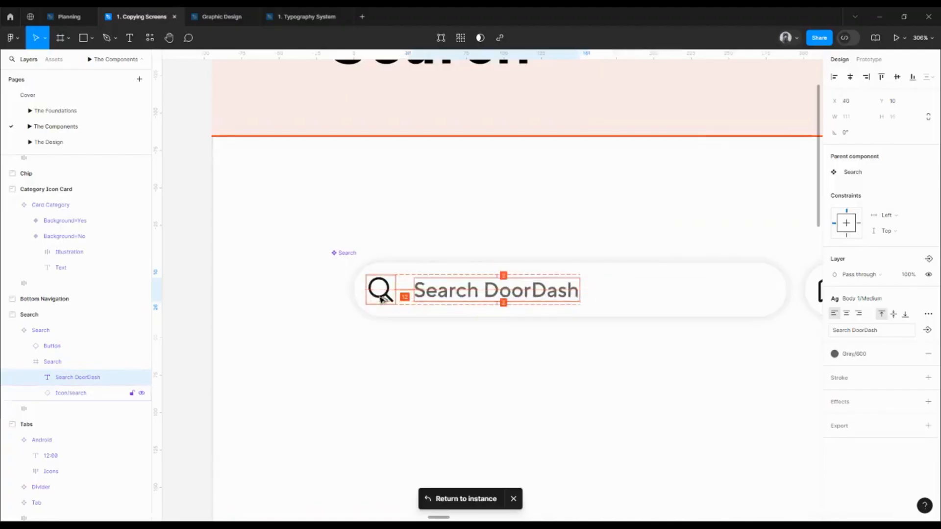
pyautogui.click(419, 361)
pyautogui.click(361, 269)
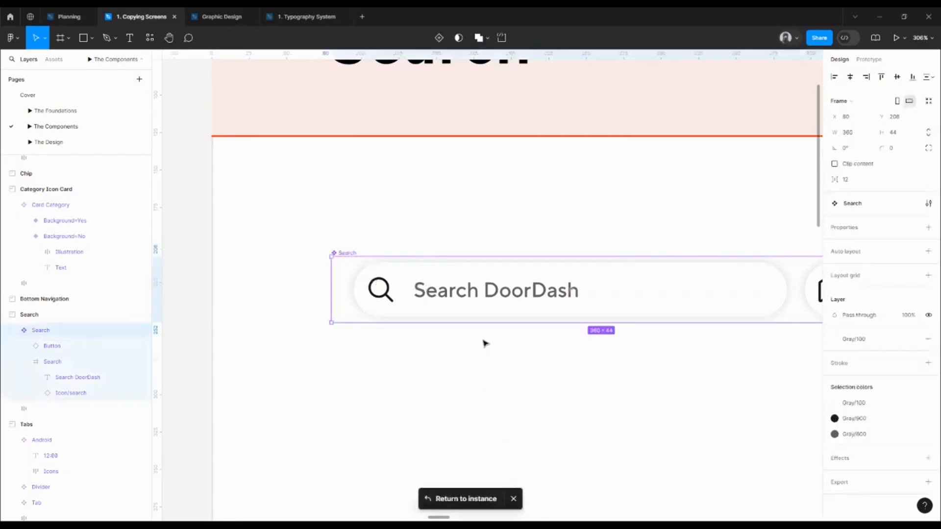
pyautogui.scroll(-3, 485, 343)
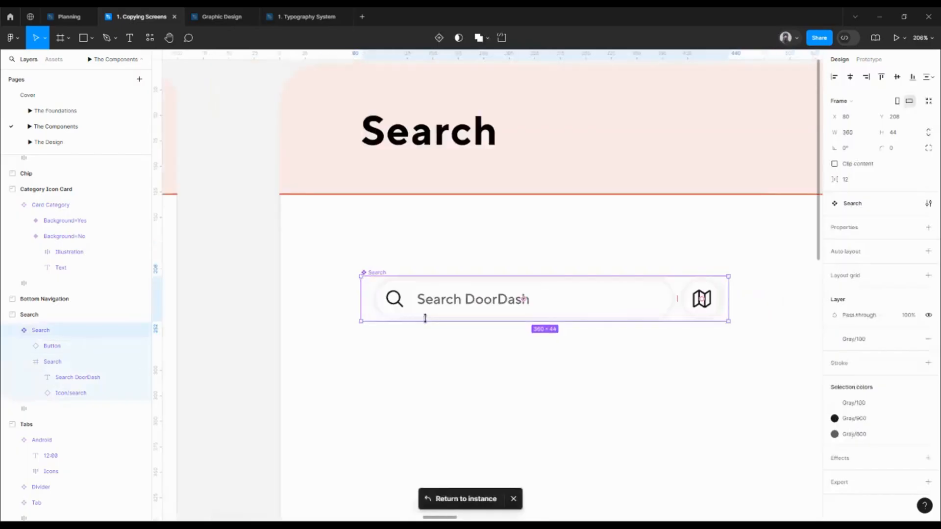
# - Return to The Design page and set the Search component's layer opacity back to 100%
pyautogui.click(58, 142)
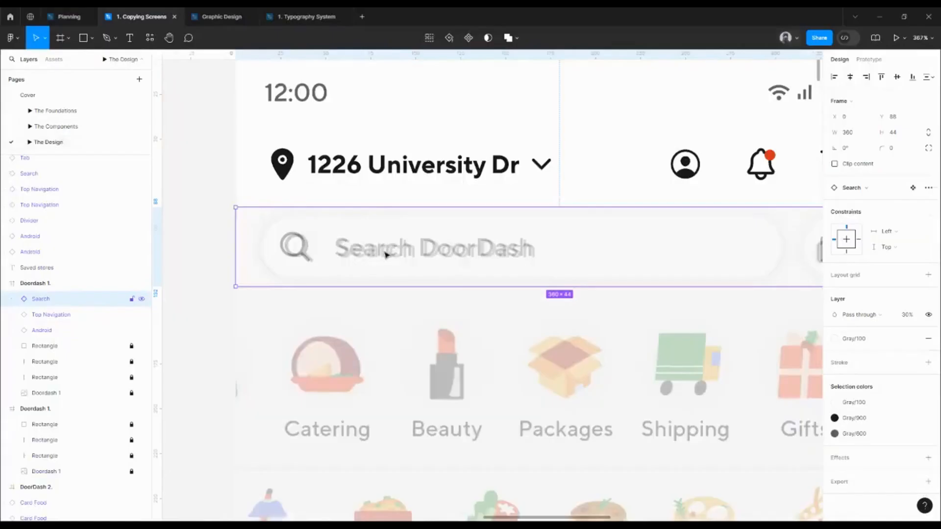
pyautogui.moveTo(630, 294); pyautogui.dragTo(553, 277)
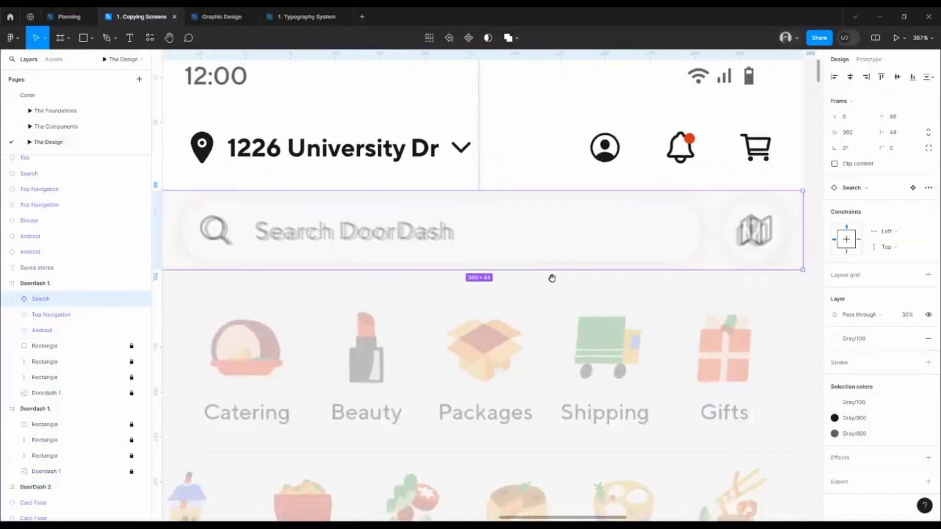
pyautogui.click(915, 319)
pyautogui.write('100')
pyautogui.press('Return')
pyautogui.scroll(-6, 775, 294)
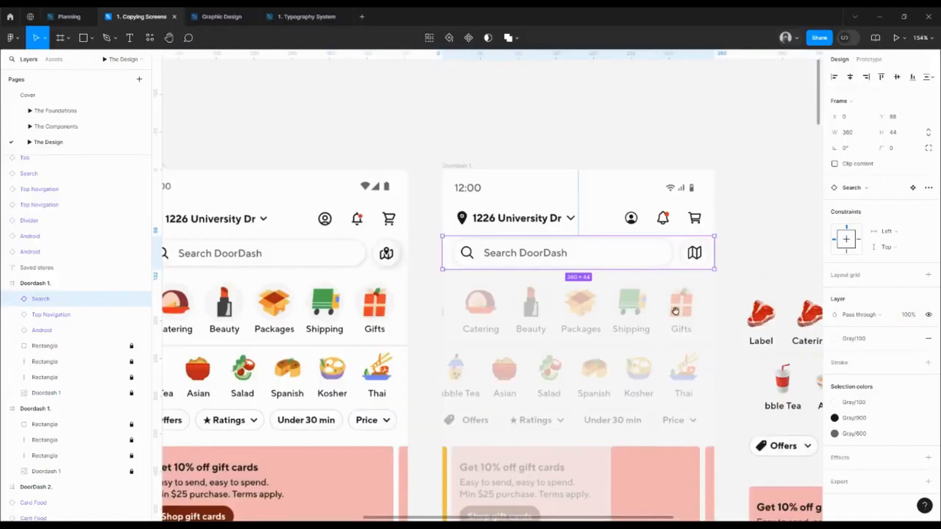
# - Make a trial copy of the Catering card above the category row and set its illustration type and label to Bubble Tea
pyautogui.click(645, 226)
pyautogui.moveTo(617, 242); pyautogui.dragTo(539, 241)
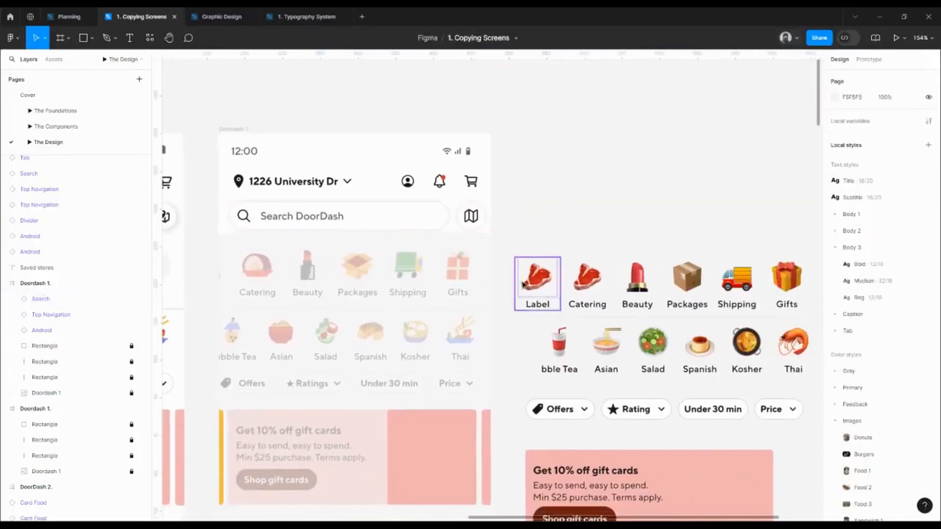
pyautogui.click(548, 276)
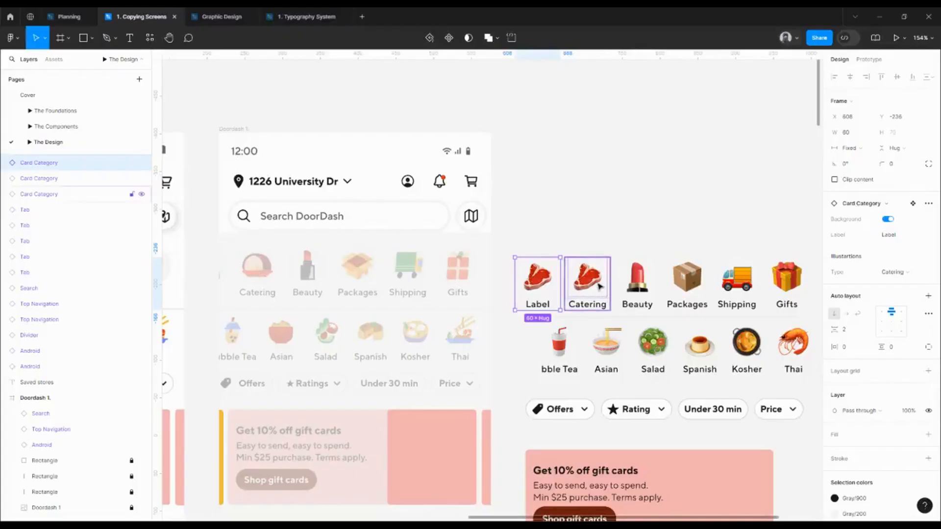
pyautogui.moveTo(591, 288); pyautogui.dragTo(613, 163)
pyautogui.click(899, 272)
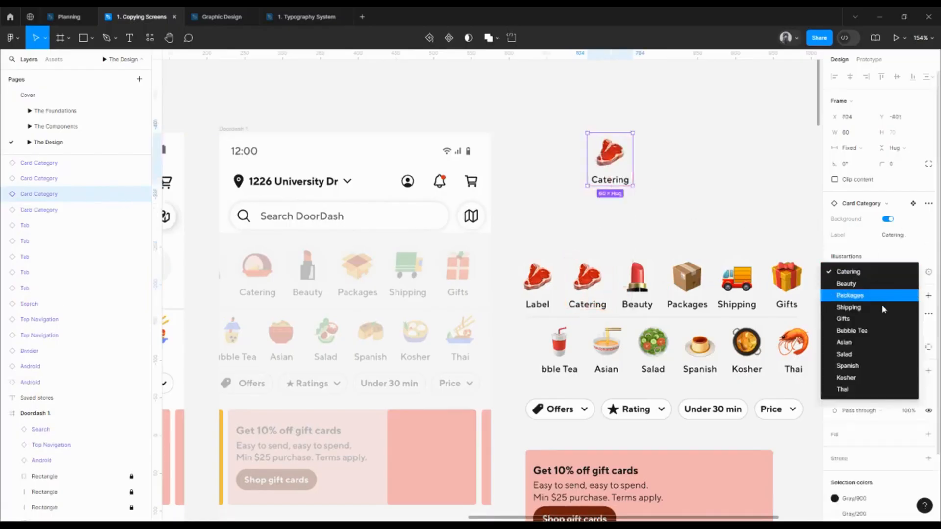
pyautogui.click(867, 333)
pyautogui.click(911, 237)
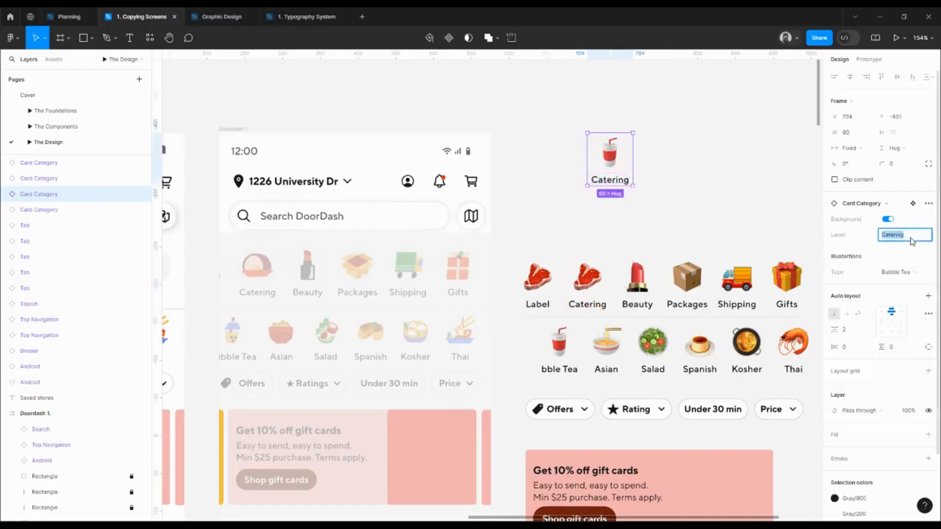
pyautogui.write('Bubble Tea')
pyautogui.press('Return')
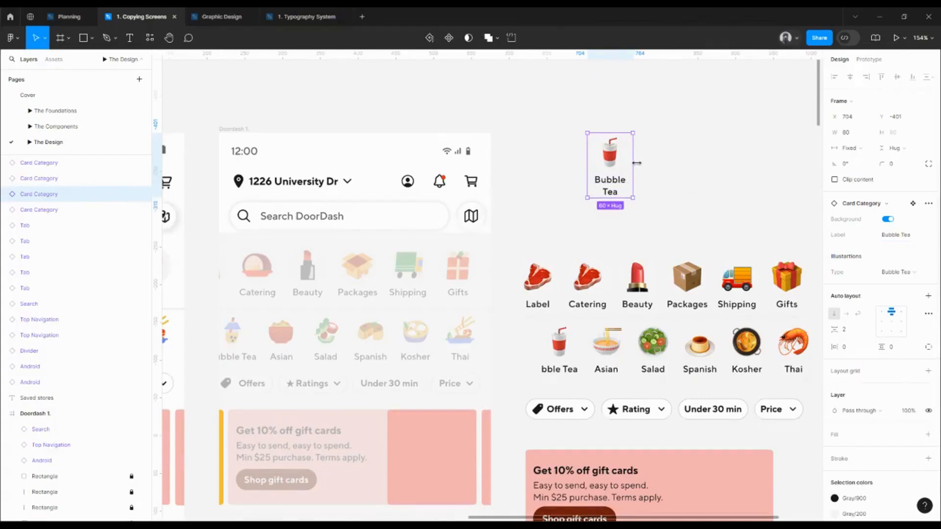
pyautogui.moveTo(636, 162); pyautogui.dragTo(633, 162)
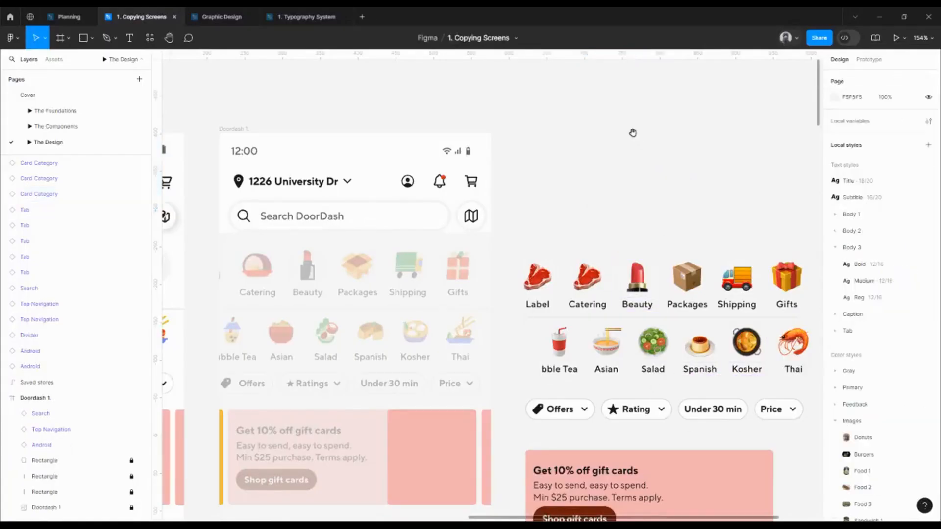
# - Bring the Label category card over beside the faded frame and compare its position with the category row in the original screenshot
pyautogui.hscroll(-3, 633, 132)
pyautogui.click(612, 284)
pyautogui.moveTo(612, 284); pyautogui.dragTo(289, 272)
pyautogui.moveTo(337, 289); pyautogui.dragTo(673, 304)
pyautogui.scroll(-3, 299, 292)
pyautogui.scroll(-2, 316, 277)
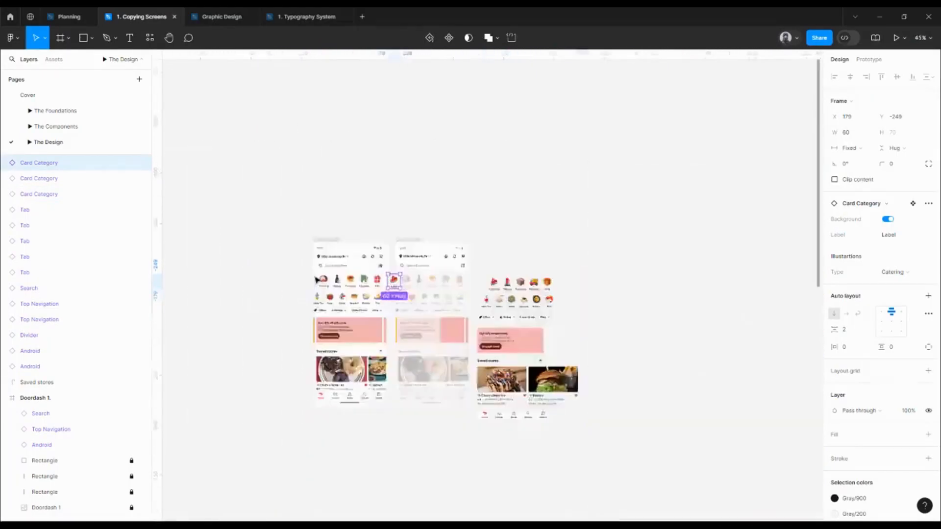
pyautogui.scroll(8, 316, 279)
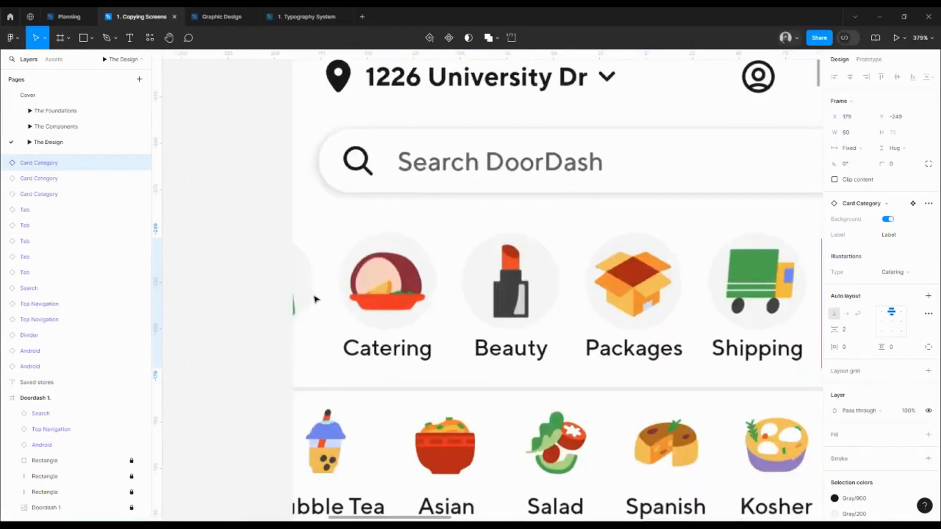
pyautogui.scroll(-4, 304, 308)
pyautogui.moveTo(501, 310); pyautogui.dragTo(351, 285)
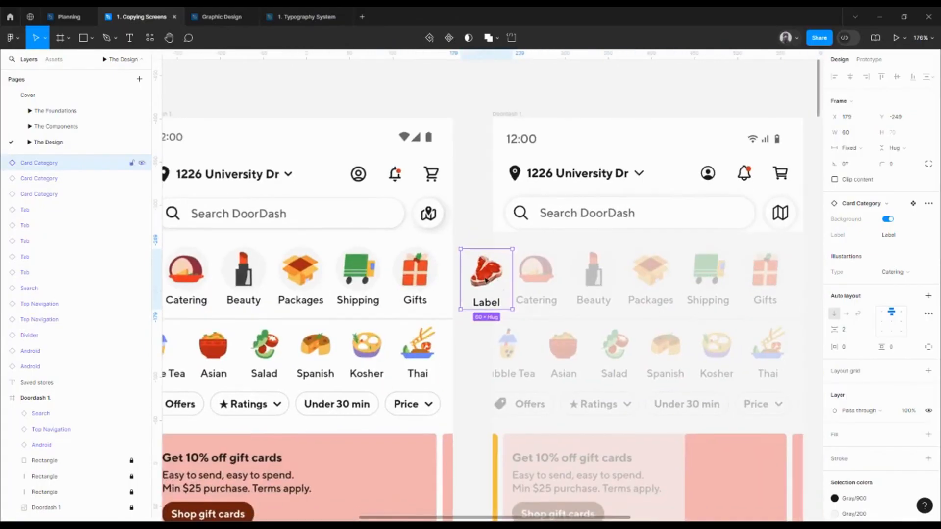
# - Place the Label card inside the faded frame, overhanging its left edge at X -42, Y 147
pyautogui.moveTo(486, 280); pyautogui.dragTo(522, 275)
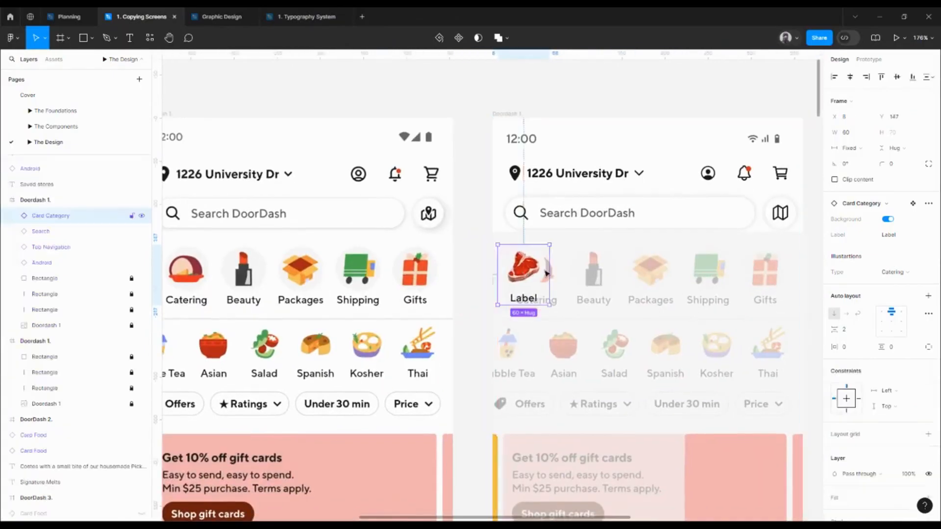
pyautogui.hotkey('shift', 'Left')
pyautogui.hotkey('shift', 'Left')
pyautogui.hotkey('shift', 'Left')
pyautogui.hotkey('shift', 'Left')
pyautogui.hotkey('shift', 'Left')
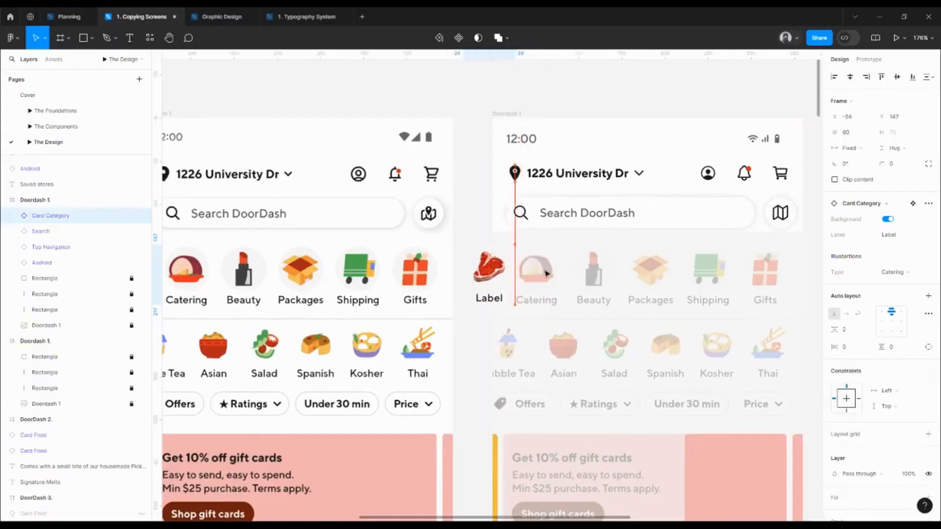
pyautogui.scroll(-5, 533, 274)
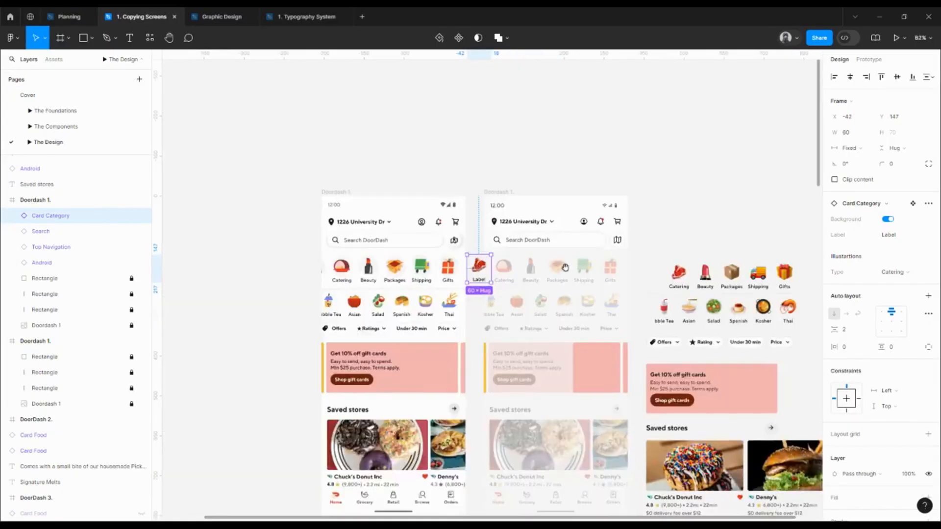
# - Place the Catering card over its faded counterpart in the frame at X 21, Y 149
pyautogui.click(447, 203)
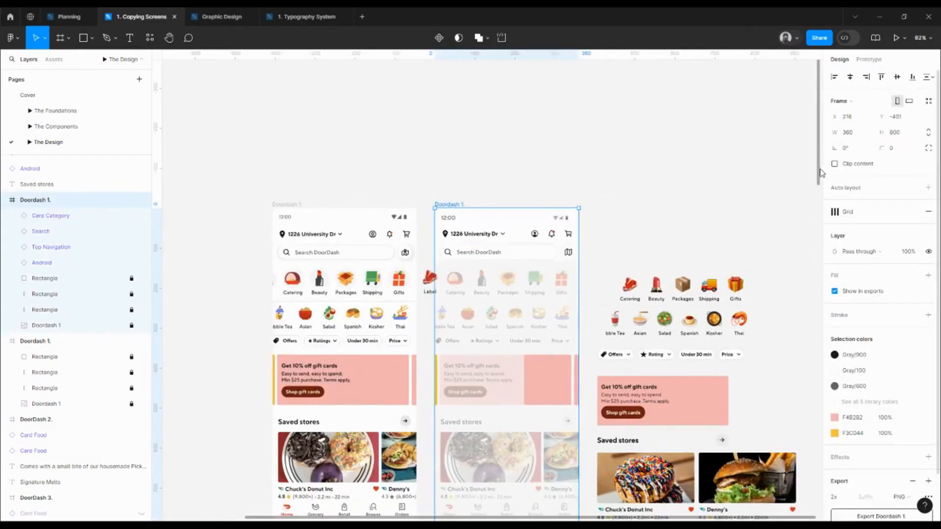
pyautogui.scroll(5, 425, 279)
pyautogui.moveTo(582, 292); pyautogui.dragTo(482, 260)
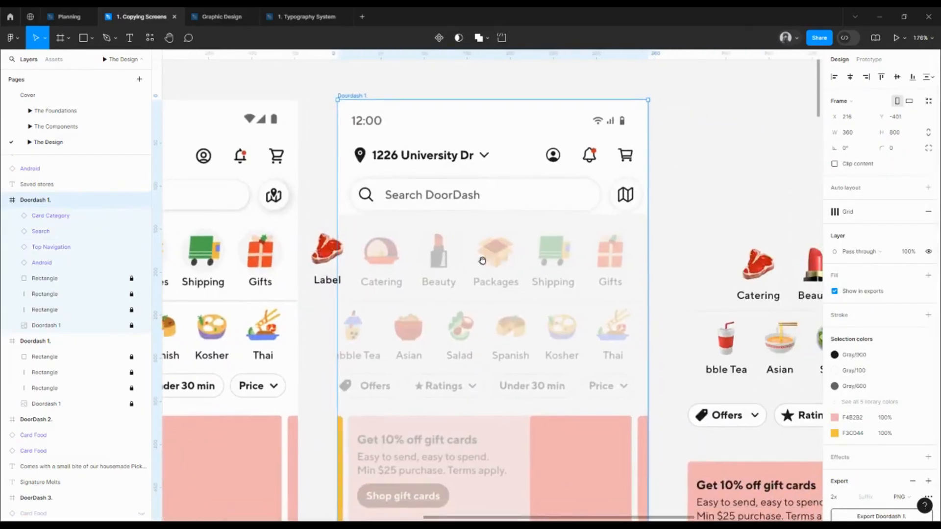
pyautogui.moveTo(757, 273); pyautogui.dragTo(381, 265)
pyautogui.scroll(5, 385, 269)
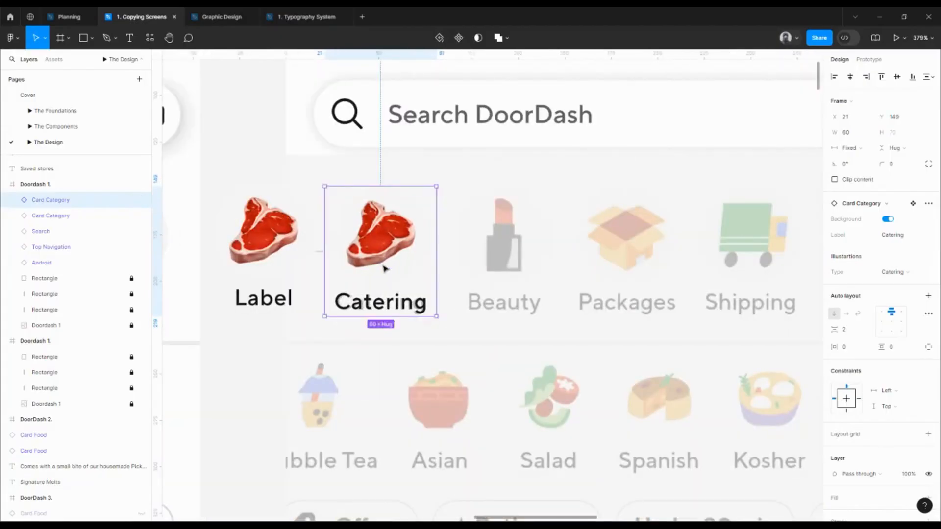
# - Nudge the Label card to X -43, Y 149 to line it up with the Catering card, and compare with the original screenshot
pyautogui.click(301, 272)
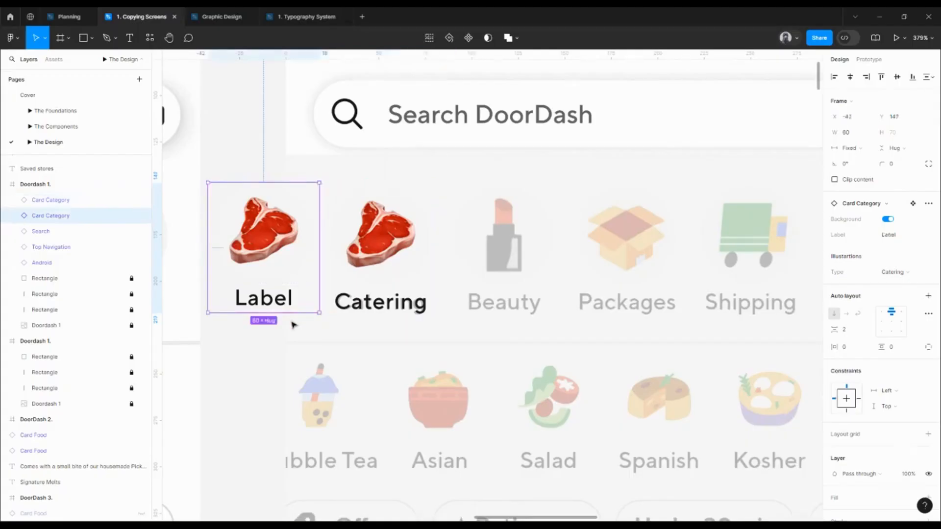
pyautogui.press('Down')
pyautogui.press('Down')
pyautogui.press('Left')
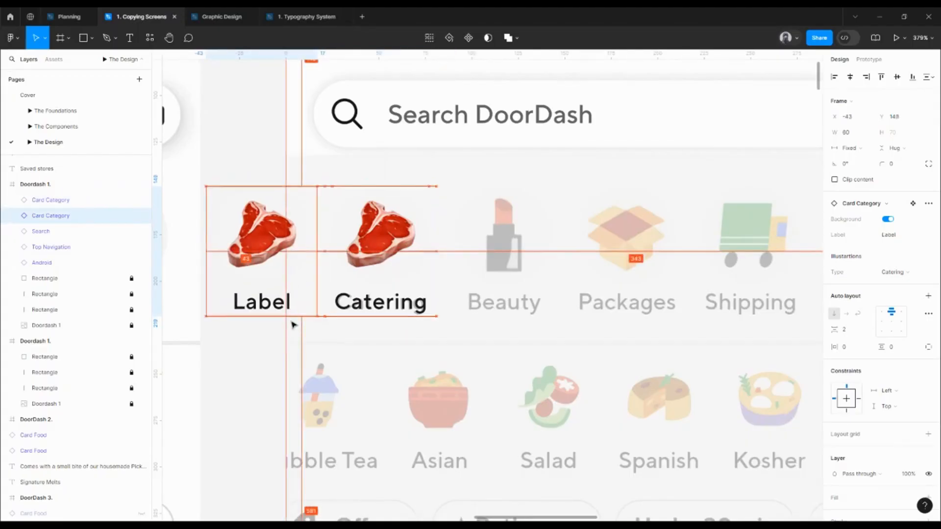
pyautogui.scroll(-3, 292, 322)
pyautogui.moveTo(591, 323); pyautogui.dragTo(552, 296)
pyautogui.hscroll(-10, 333, 254)
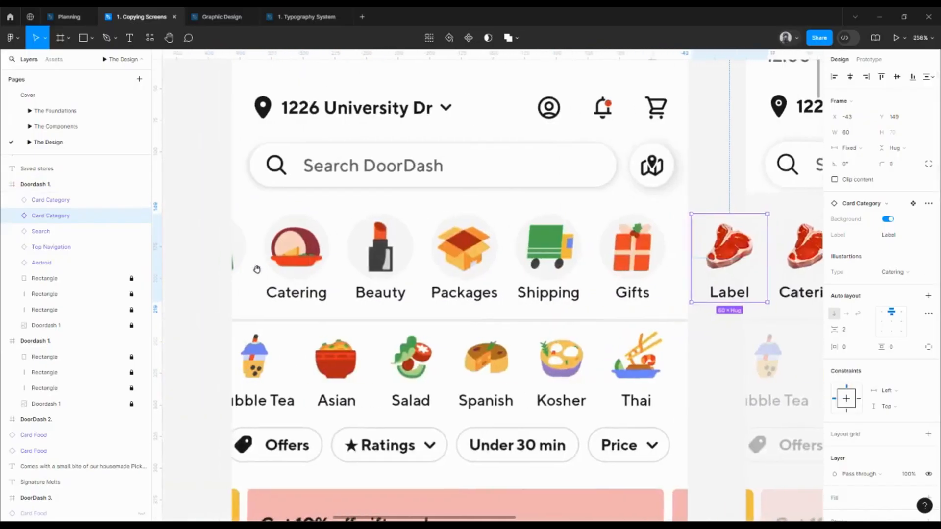
pyautogui.hscroll(7, 477, 314)
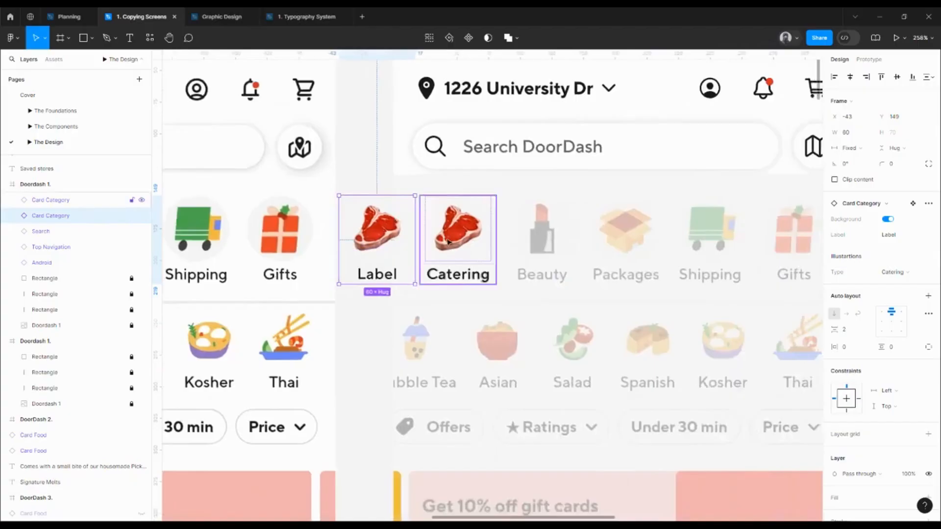
# - Place the Beauty card over its faded counterpart beside the Catering card and nudge it to X 87, Y 149
pyautogui.hscroll(5, 431, 250)
pyautogui.scroll(-5, 393, 259)
pyautogui.hscroll(-4, 394, 264)
pyautogui.scroll(1, 394, 263)
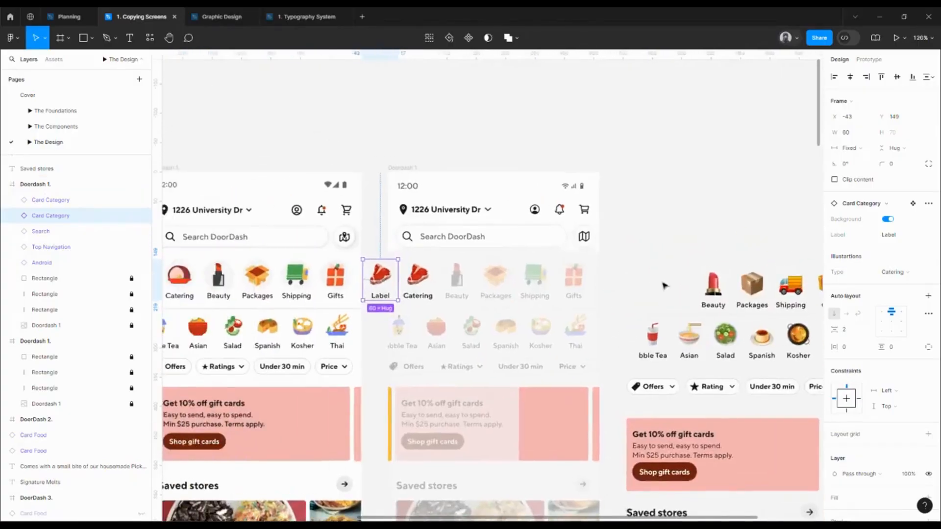
pyautogui.moveTo(721, 297); pyautogui.dragTo(499, 293)
pyautogui.scroll(10, 459, 284)
pyautogui.scroll(-5, 499, 293)
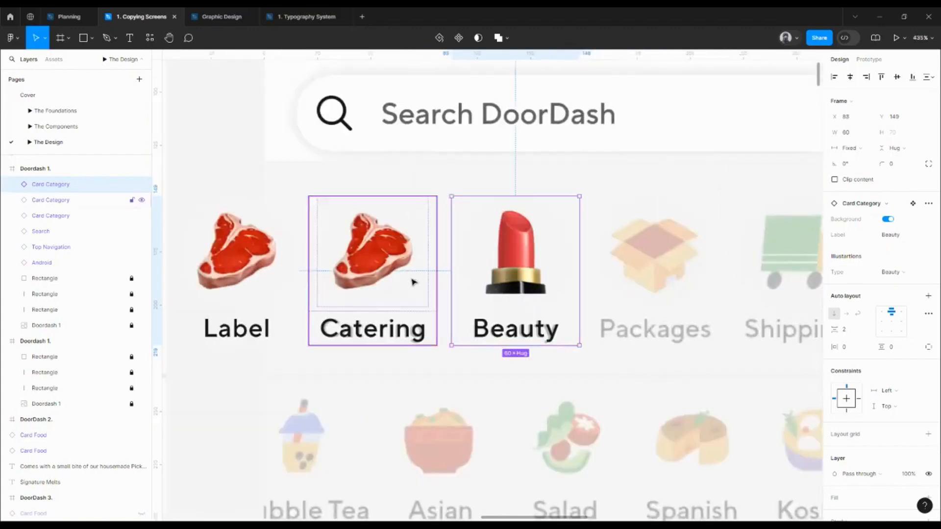
pyautogui.press('Left')
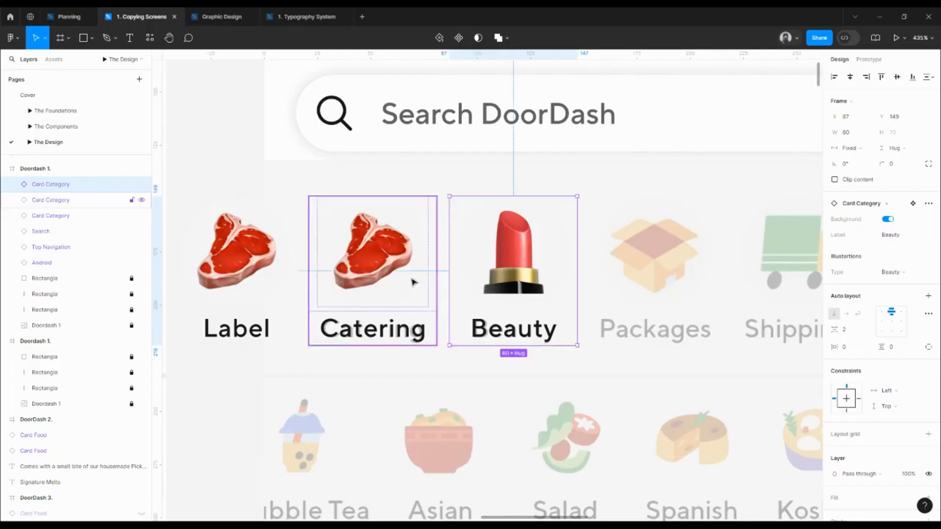
pyautogui.scroll(-3, 500, 301)
pyautogui.hscroll(5, 497, 297)
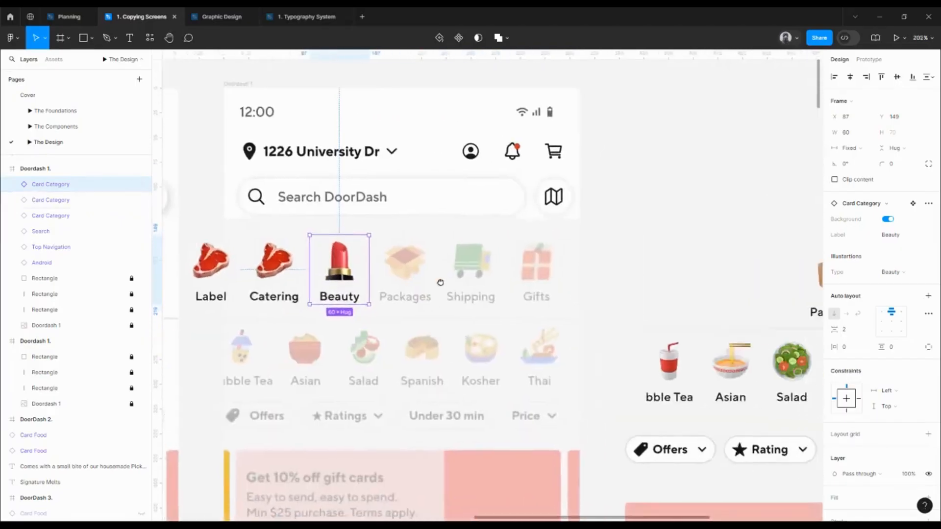
# - Place the Packages card over its faded counterpart beside the Beauty card at X 153, Y 149
pyautogui.click(804, 280)
pyautogui.moveTo(804, 280); pyautogui.dragTo(355, 269)
pyautogui.scroll(10, 329, 284)
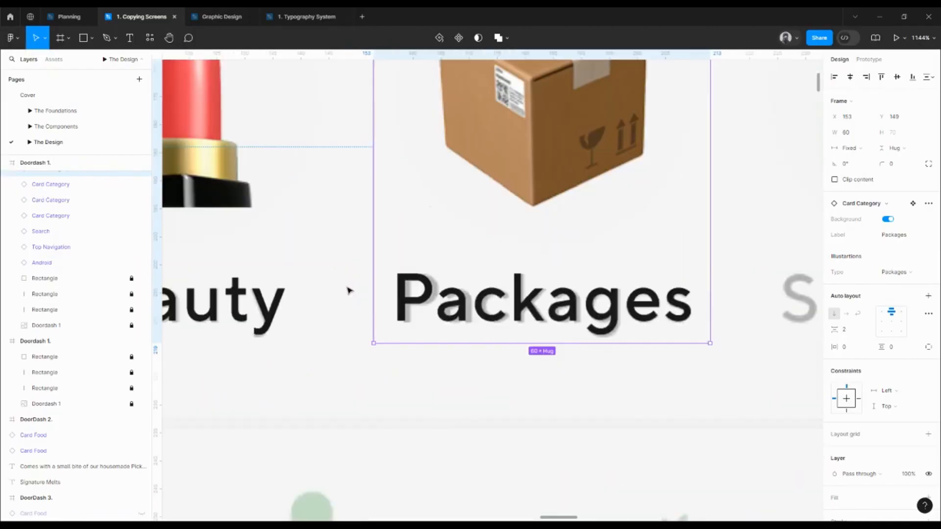
pyautogui.press('Right')
pyautogui.press('Right')
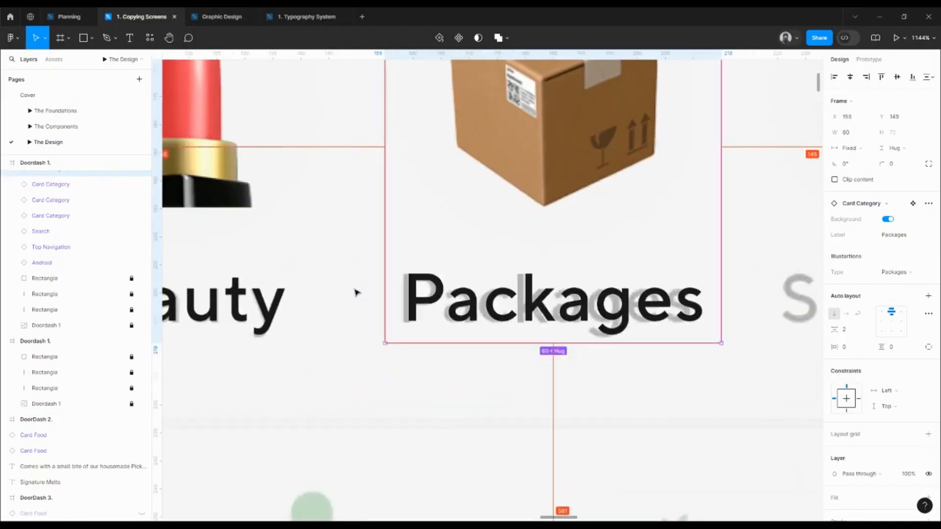
pyautogui.press('Left')
pyautogui.press('Left')
pyautogui.scroll(-4, 356, 293)
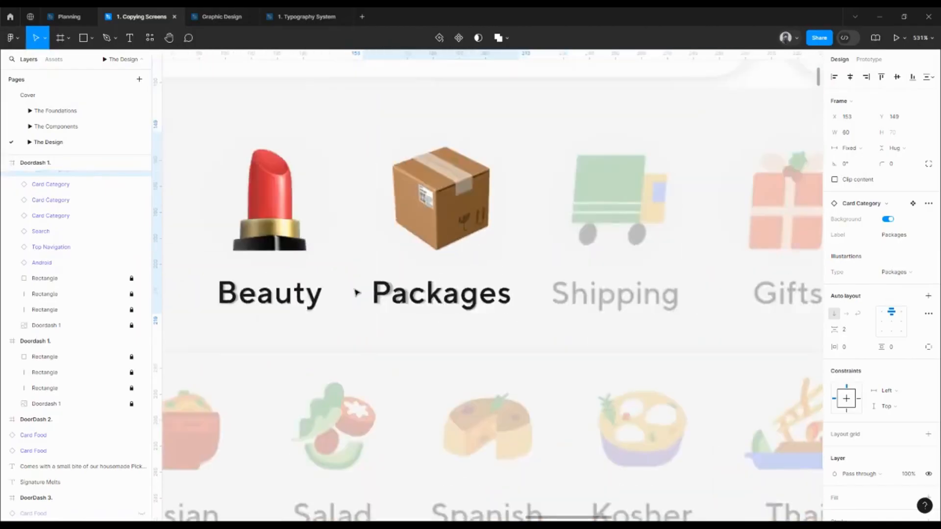
# - Check the spacing between the Beauty and Packages cards and compare the row with the original screenshot
pyautogui.keyDown('shift'); pyautogui.click(260, 219); pyautogui.keyUp('shift')
pyautogui.scroll(-5, 398, 283)
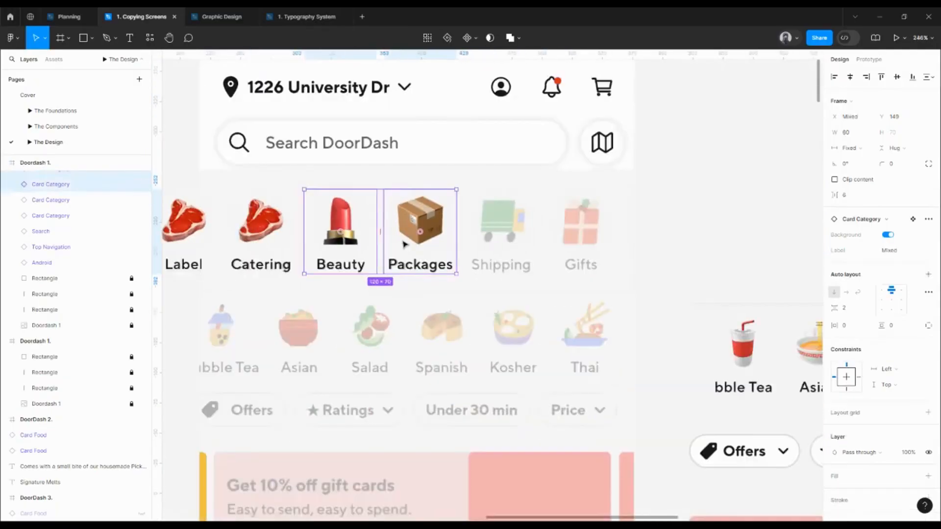
pyautogui.hscroll(2, 596, 278)
pyautogui.scroll(-4, 706, 243)
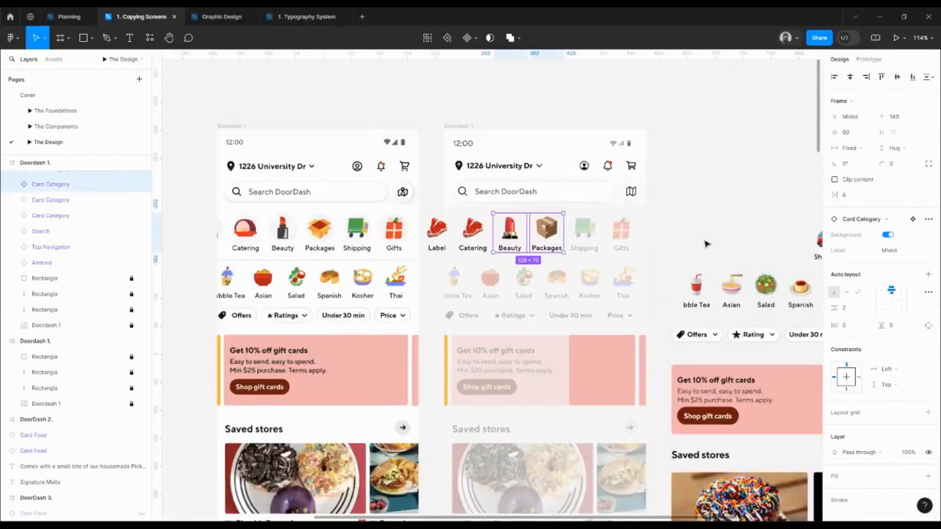
# - Place the Shipping card over its faded counterpart beside the Packages card at X 219, Y 149
pyautogui.moveTo(707, 243); pyautogui.dragTo(659, 254)
pyautogui.click(676, 256)
pyautogui.moveTo(763, 276); pyautogui.dragTo(528, 245)
pyautogui.scroll(4, 537, 251)
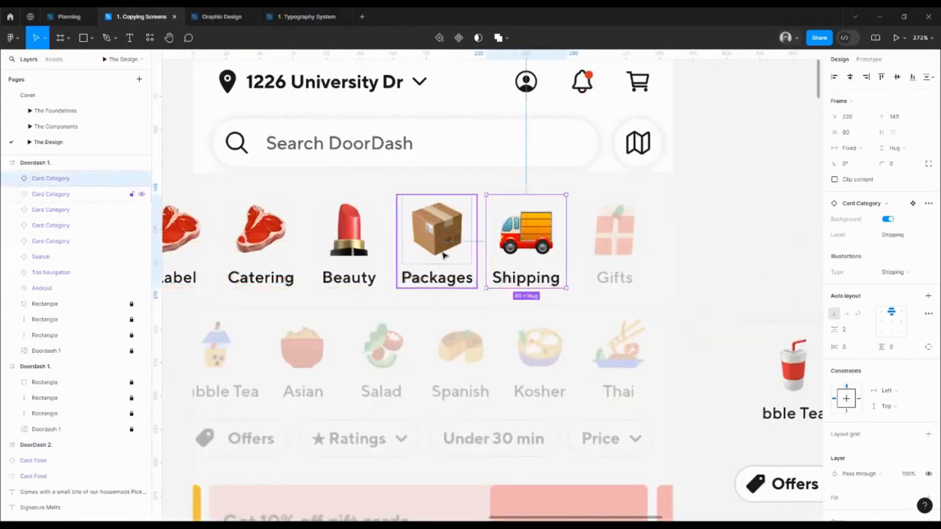
pyautogui.scroll(-3, 443, 255)
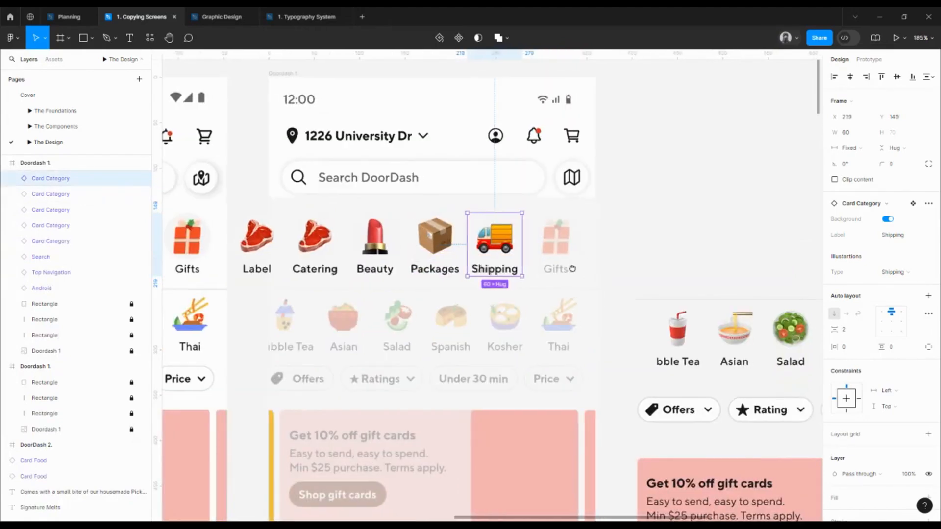
# - Select the Label, Catering, Beauty, Packages and Shipping cards together to check how evenly they are spaced
pyautogui.keyDown('shift'); pyautogui.click(390, 248); pyautogui.keyUp('shift')
pyautogui.keyDown('shift'); pyautogui.click(329, 247); pyautogui.keyUp('shift')
pyautogui.keyDown('shift'); pyautogui.click(269, 248); pyautogui.keyUp('shift')
pyautogui.keyDown('shift'); pyautogui.click(212, 248); pyautogui.keyUp('shift')
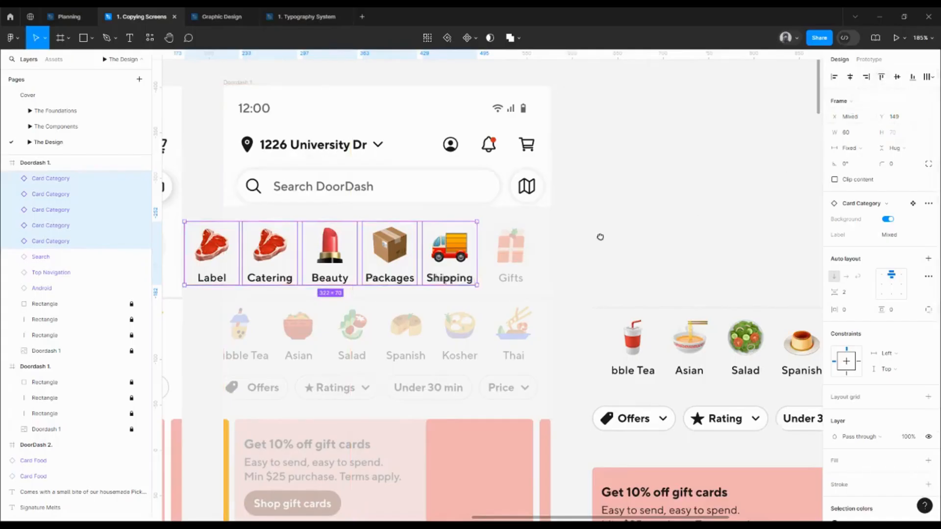
# - Place the Gifts card beside the Shipping card at X 285 and align their top edges at Y 149
pyautogui.moveTo(598, 237); pyautogui.dragTo(576, 240)
pyautogui.moveTo(634, 269); pyautogui.dragTo(580, 269)
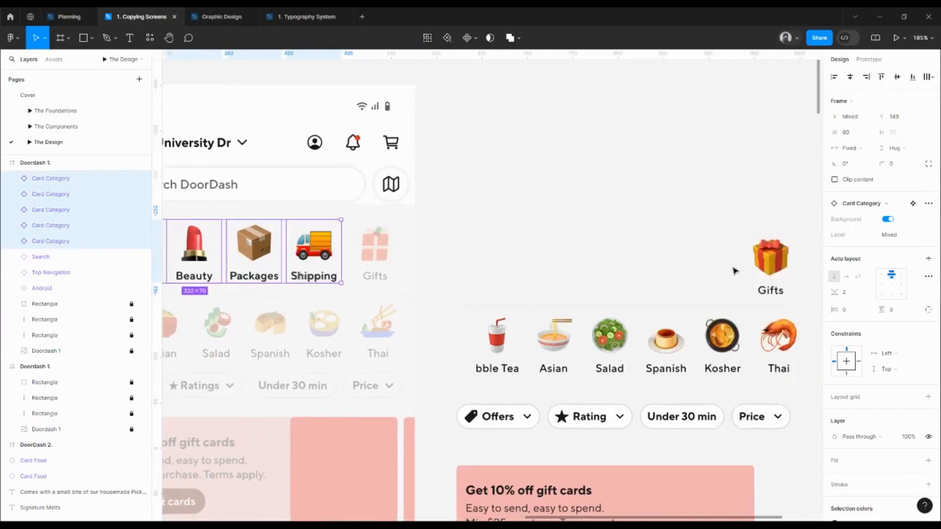
pyautogui.click(762, 267)
pyautogui.moveTo(762, 267); pyautogui.dragTo(500, 259)
pyautogui.scroll(4, 354, 265)
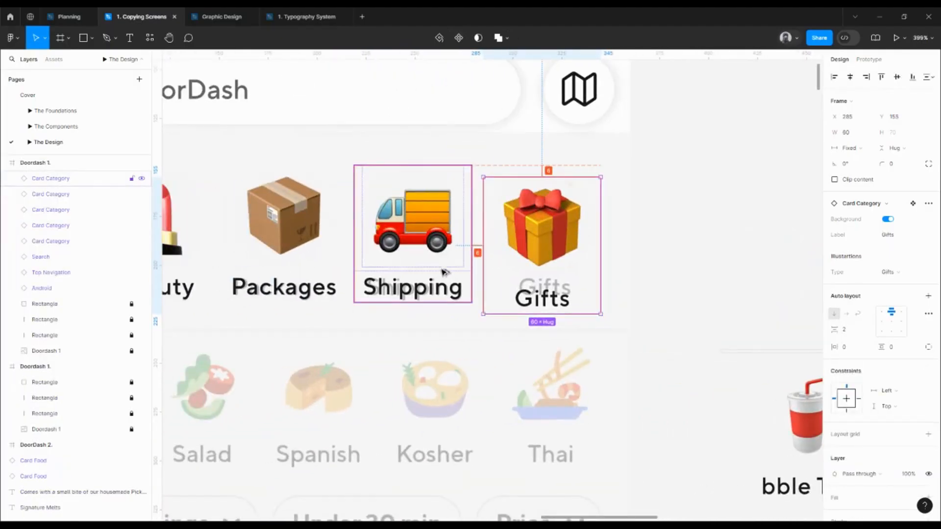
pyautogui.keyDown('shift'); pyautogui.click(450, 257); pyautogui.keyUp('shift')
pyautogui.click(882, 78)
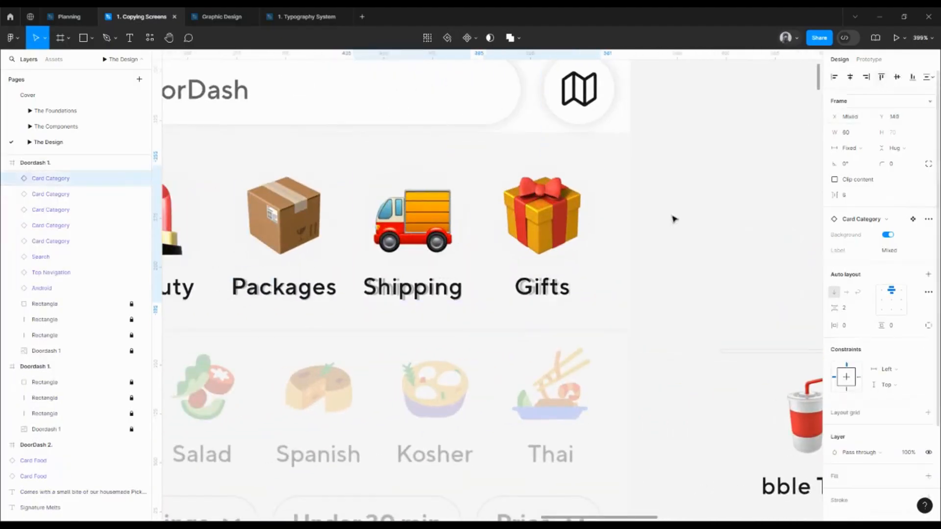
pyautogui.click(713, 273)
pyautogui.scroll(-5, 711, 269)
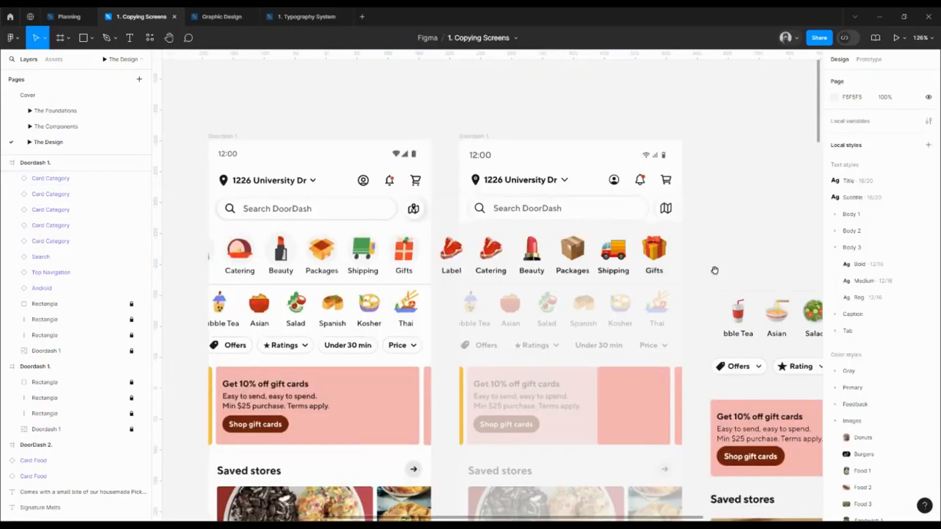
# - Move the divider into the faded frame below the category cards at Y 228 and align it to the frame's left edge
pyautogui.moveTo(715, 271); pyautogui.dragTo(649, 274)
pyautogui.click(708, 295)
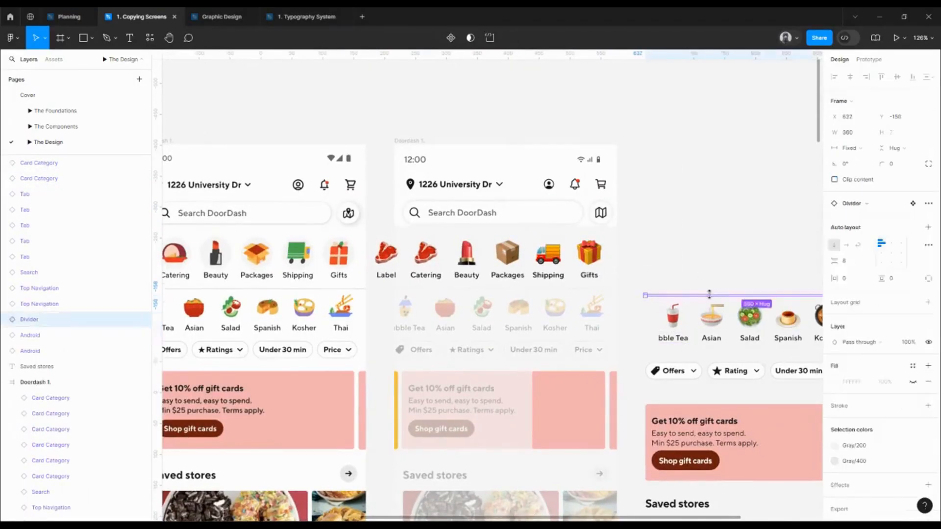
pyautogui.click(701, 257)
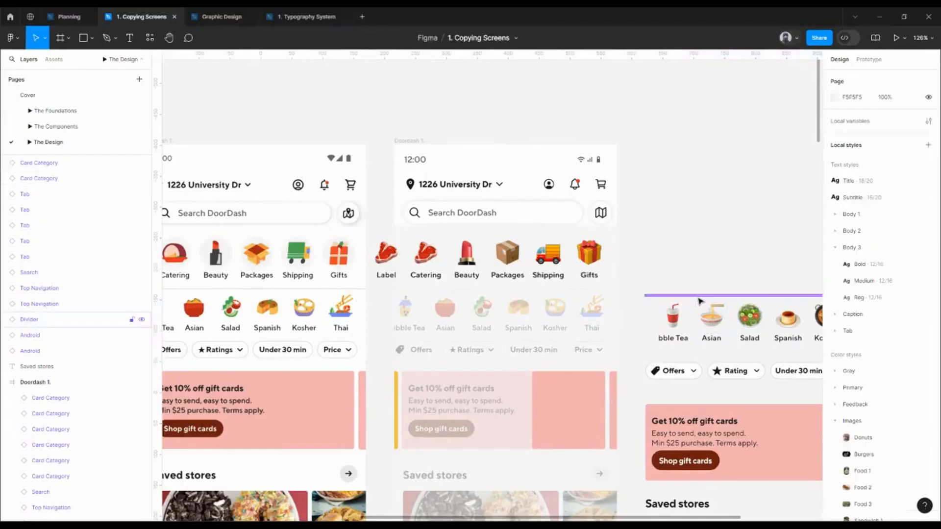
pyautogui.click(699, 296)
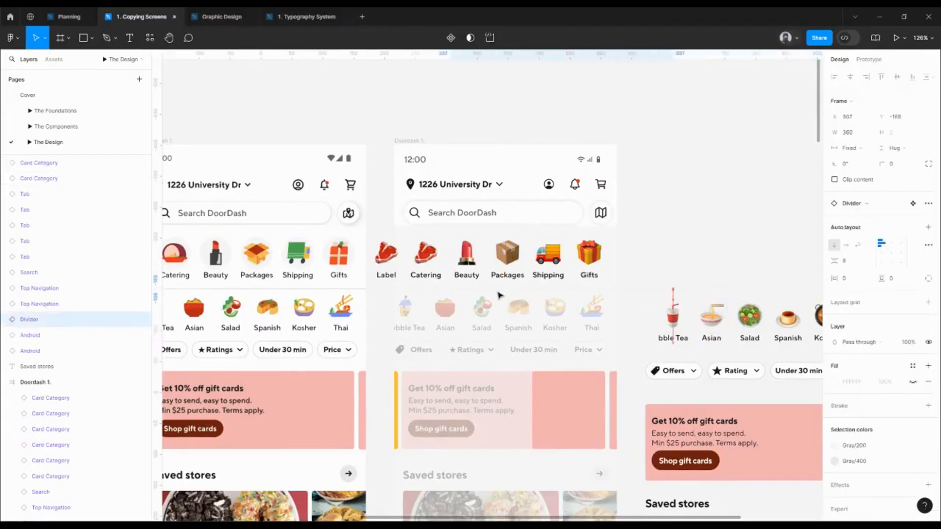
pyautogui.moveTo(481, 296); pyautogui.dragTo(479, 289)
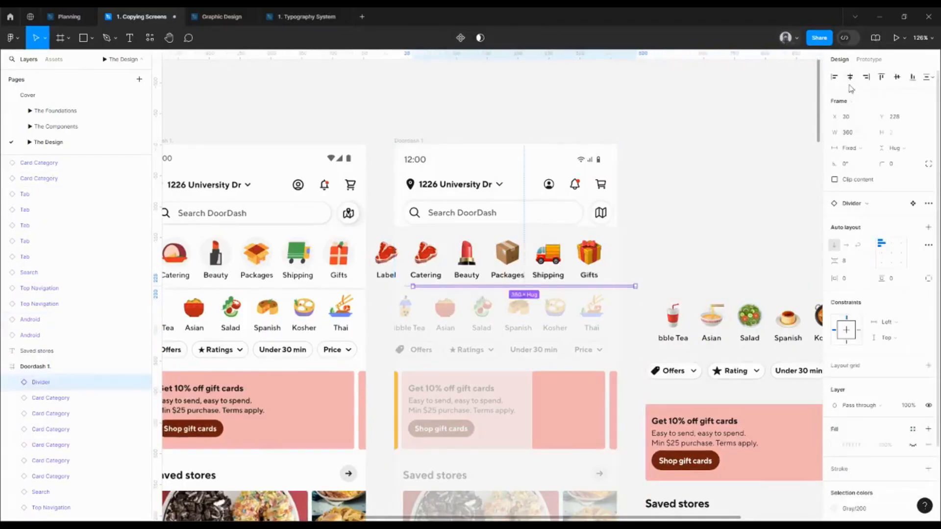
pyautogui.click(833, 77)
# - Nudge the divider down to Y 231 to match the faded line beneath the category cards
pyautogui.scroll(5, 443, 288)
pyautogui.press('Up')
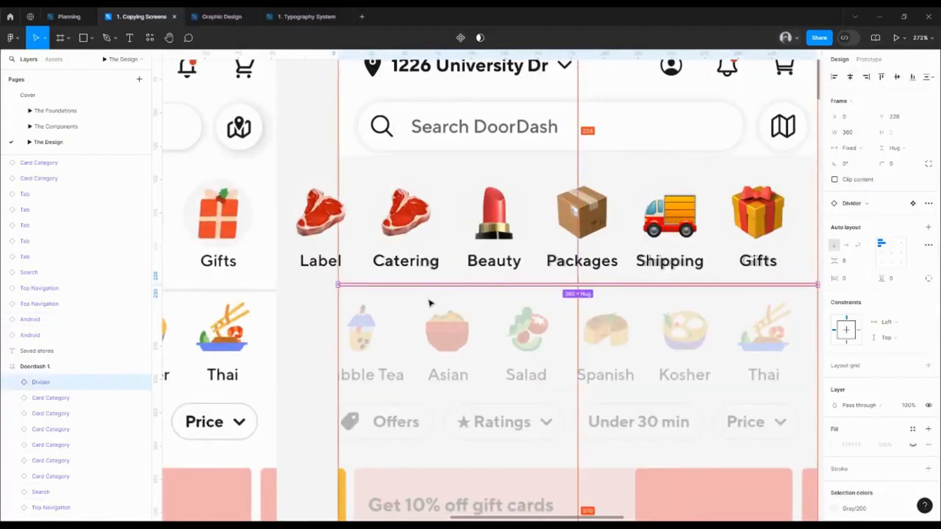
pyautogui.press('Down')
pyautogui.press('Up')
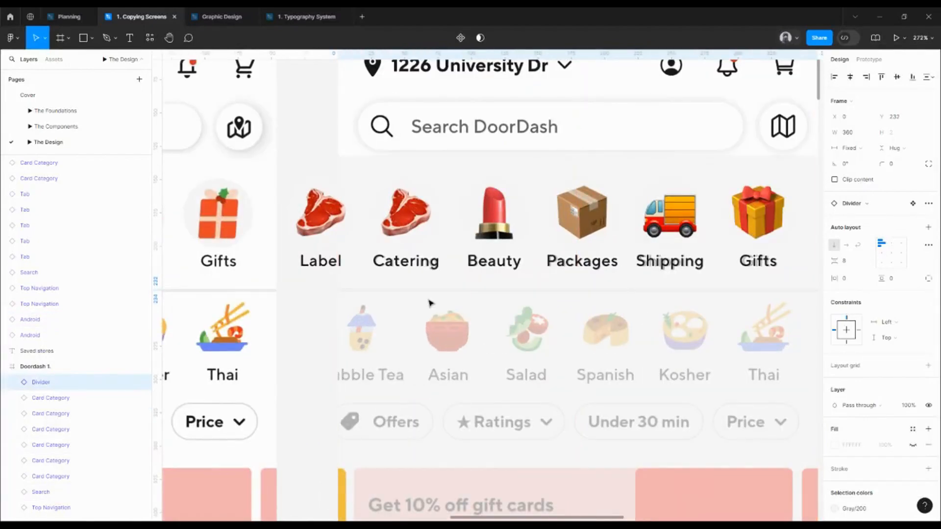
pyautogui.press('alt')
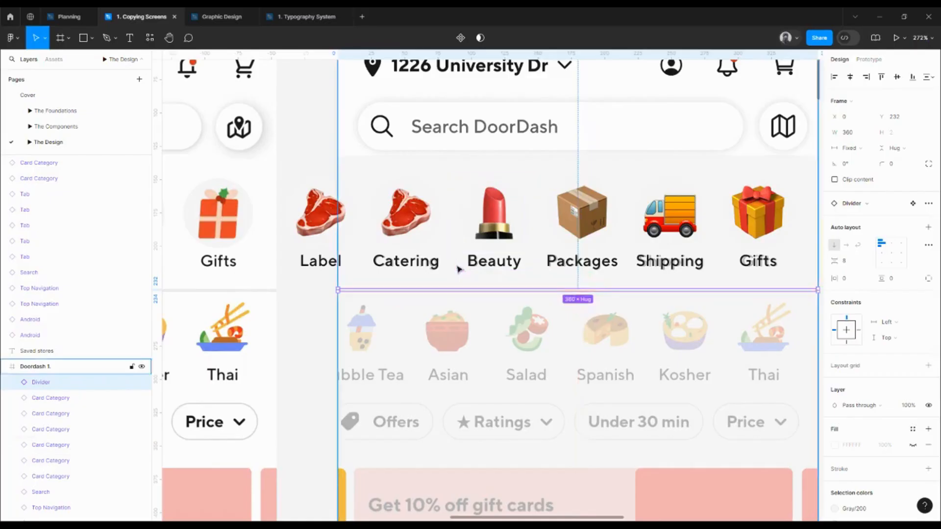
pyautogui.scroll(-5, 458, 269)
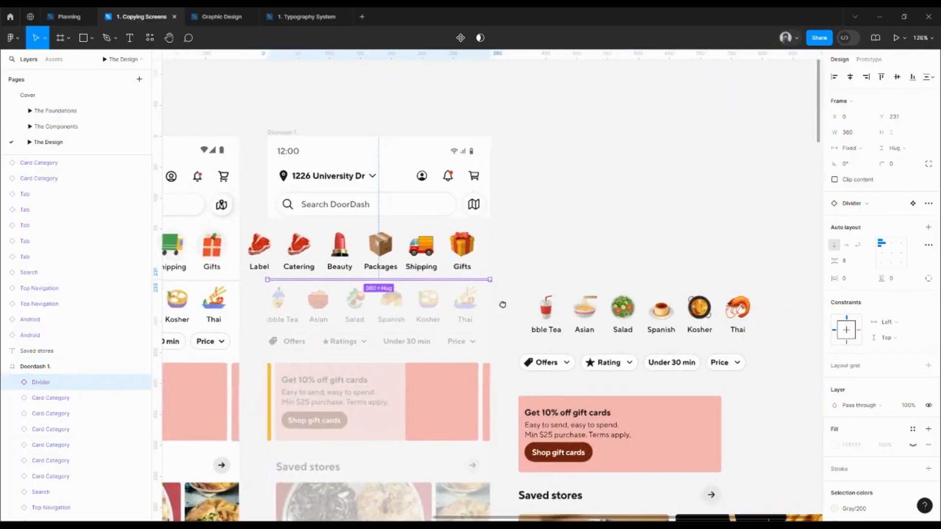
# - Search the assets for "card", try out a Card Category instance beside the frame, and delete it again
pyautogui.click(54, 58)
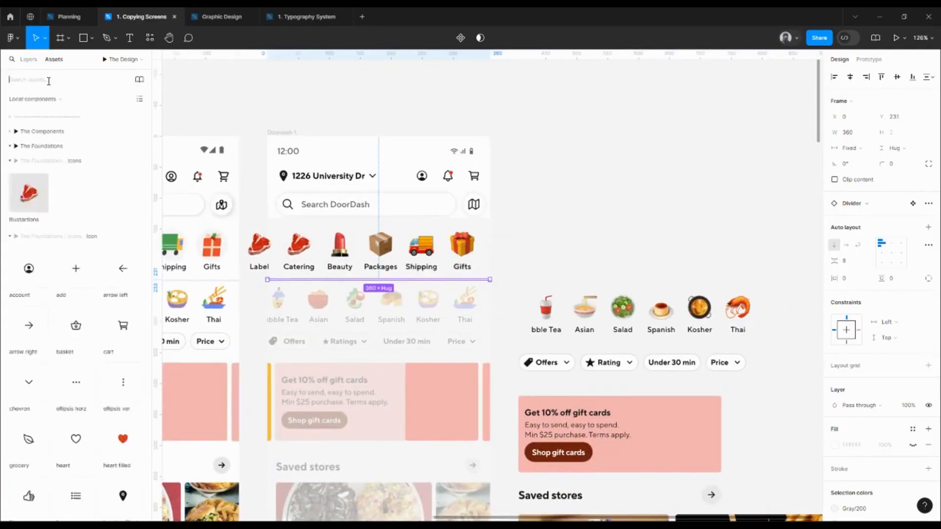
pyautogui.write('s')
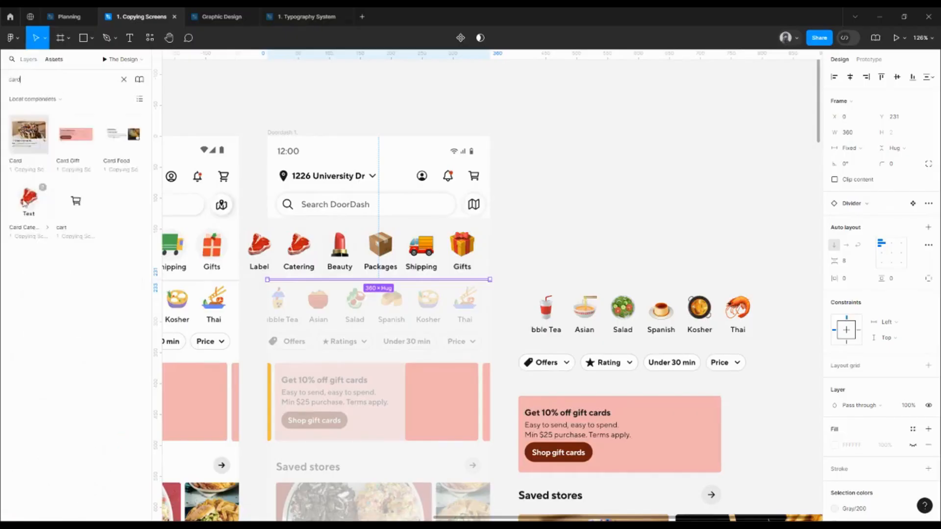
pyautogui.moveTo(28, 198); pyautogui.dragTo(572, 221)
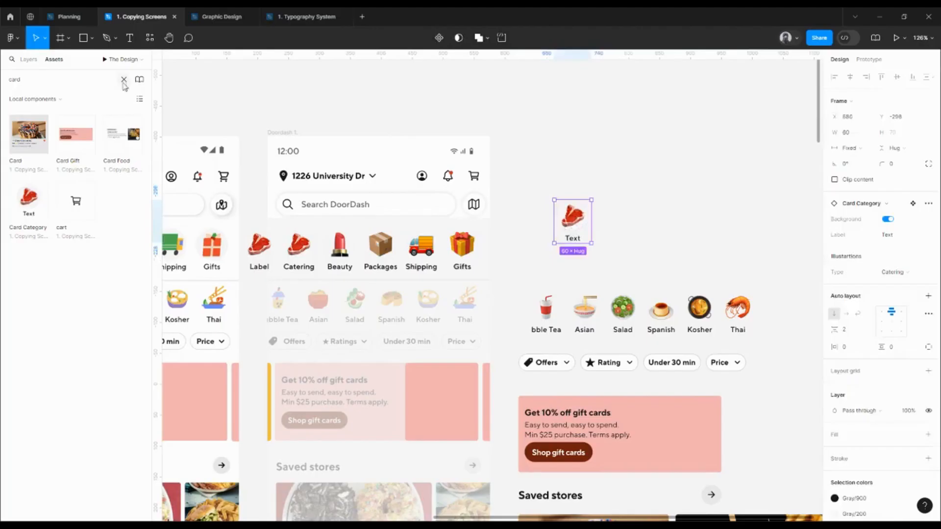
pyautogui.click(124, 80)
pyautogui.click(28, 59)
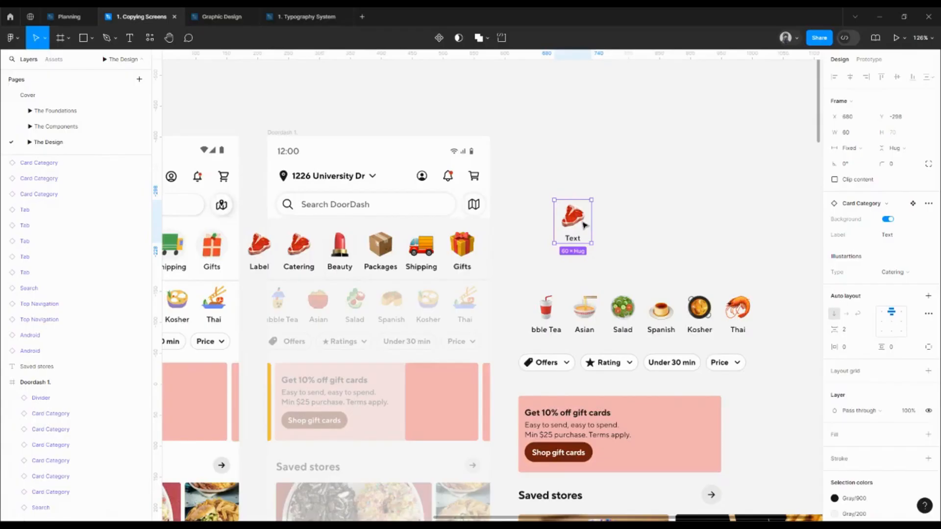
pyautogui.press('Delete')
# - Move the six food cards from bble Tea to Thai together over the faded second category row at Y 233
pyautogui.hscroll(-3, 628, 221)
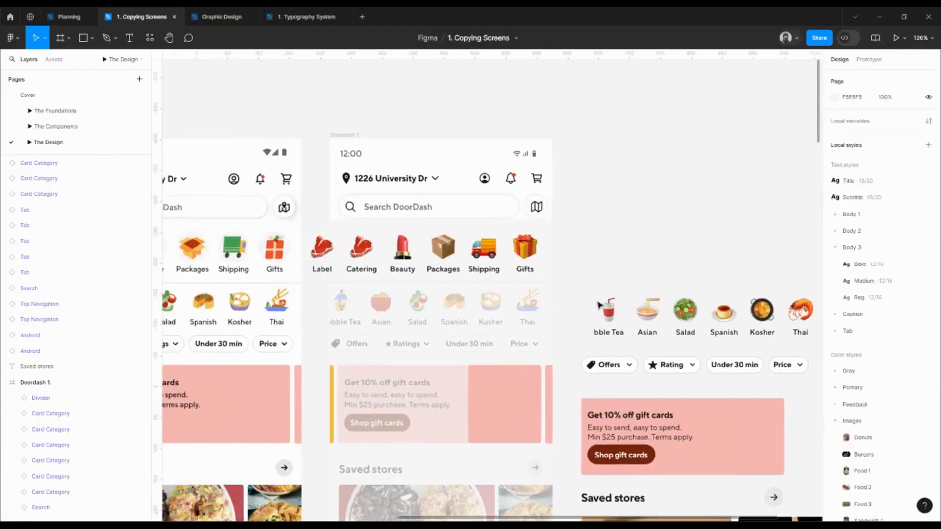
pyautogui.click(618, 318)
pyautogui.keyDown('shift'); pyautogui.click(647, 313); pyautogui.keyUp('shift')
pyautogui.keyDown('shift'); pyautogui.click(685, 314); pyautogui.keyUp('shift')
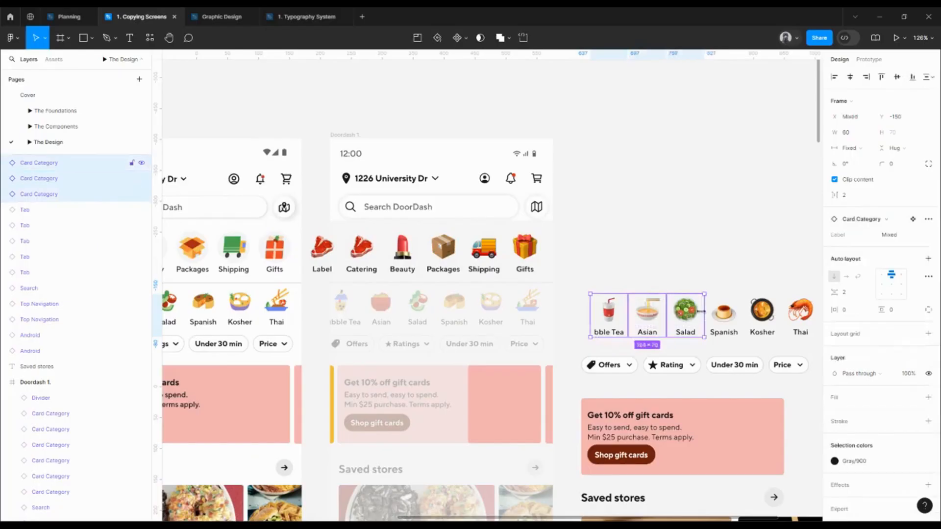
pyautogui.keyDown('shift'); pyautogui.click(723, 314); pyautogui.keyUp('shift')
pyautogui.keyDown('shift'); pyautogui.click(762, 314); pyautogui.keyUp('shift')
pyautogui.keyDown('shift'); pyautogui.click(801, 313); pyautogui.keyUp('shift')
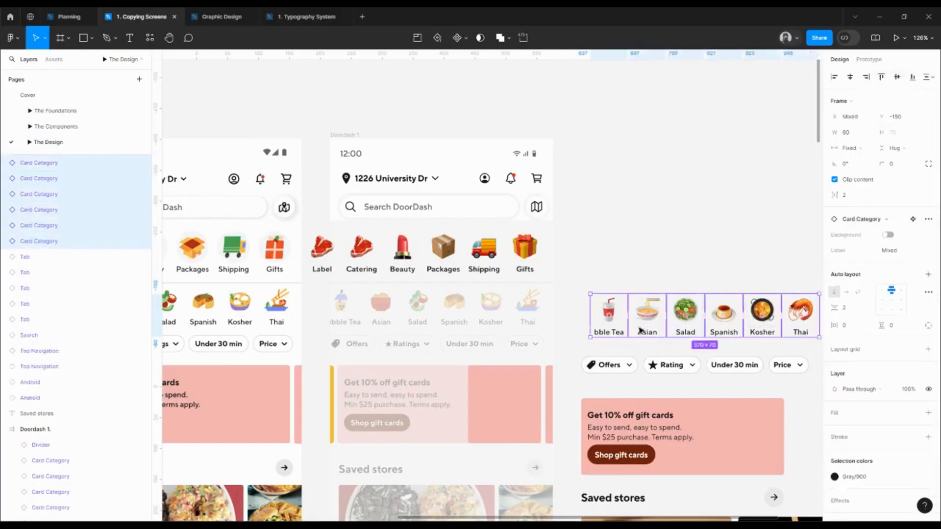
pyautogui.moveTo(640, 330); pyautogui.dragTo(369, 321)
# - Nudge the row of food cards 2 px right and down to Y 234 to match the faded row
pyautogui.scroll(5, 370, 321)
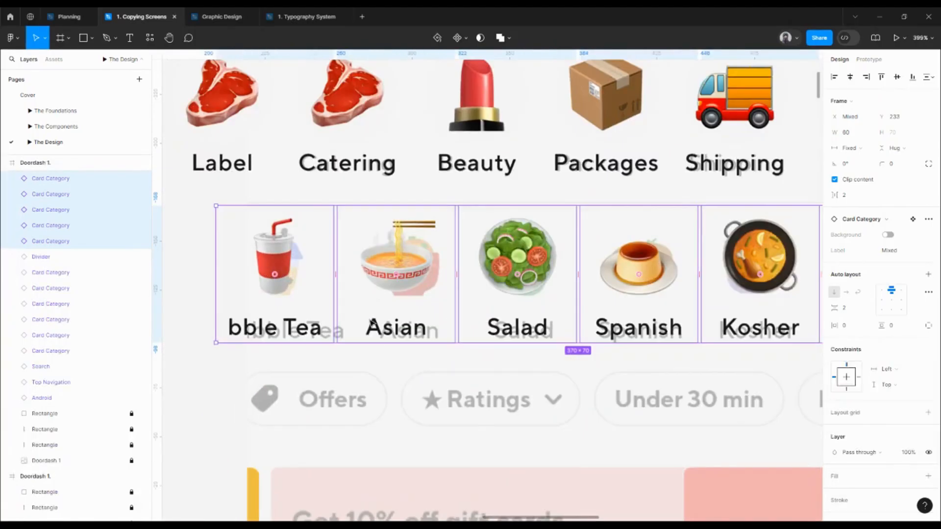
pyautogui.press('Right')
pyautogui.press('Right')
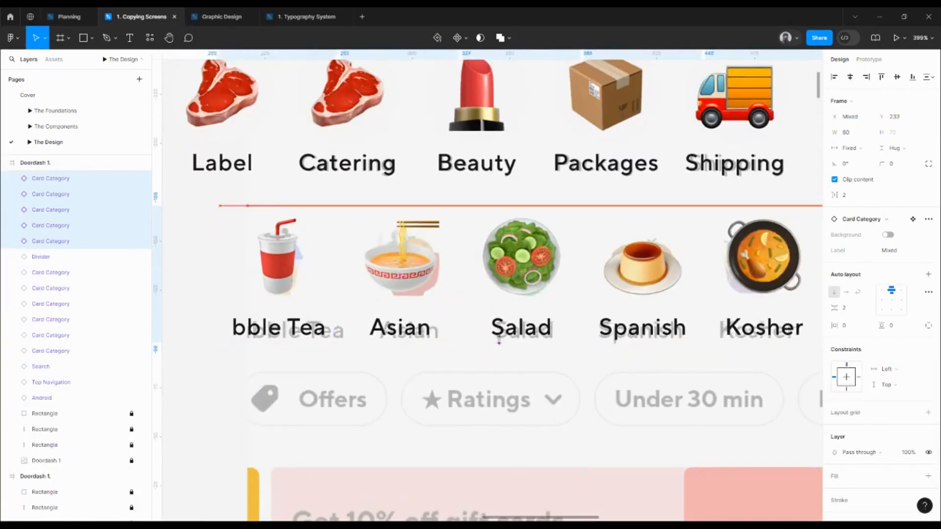
pyautogui.press('Down')
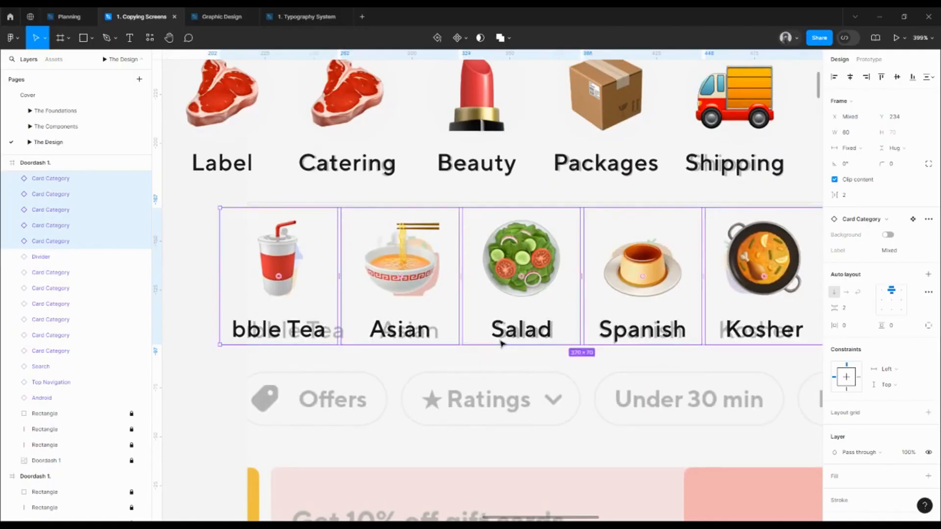
# - Set the horizontal spacing between the food cards to 0 and shift the row 6 px right over the faded cards
pyautogui.hscroll(2, 502, 346)
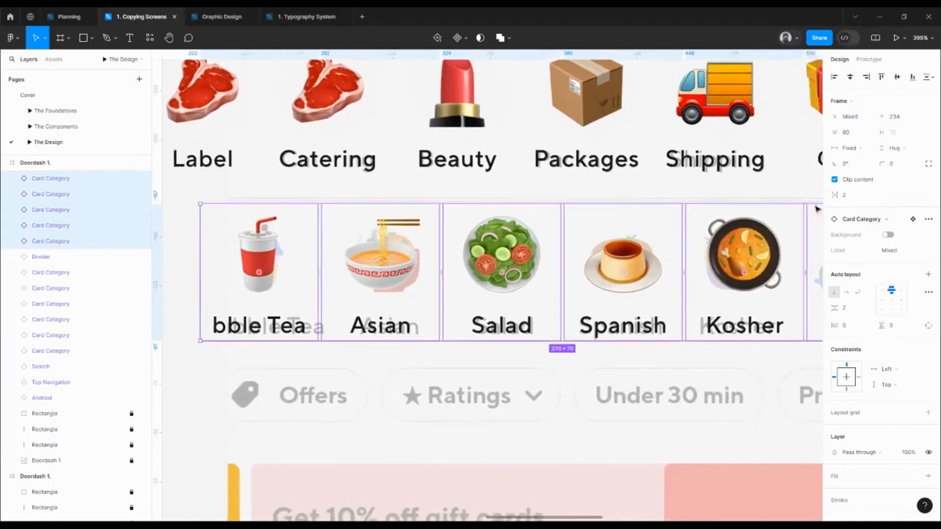
pyautogui.click(854, 196)
pyautogui.write('0')
pyautogui.press('Return')
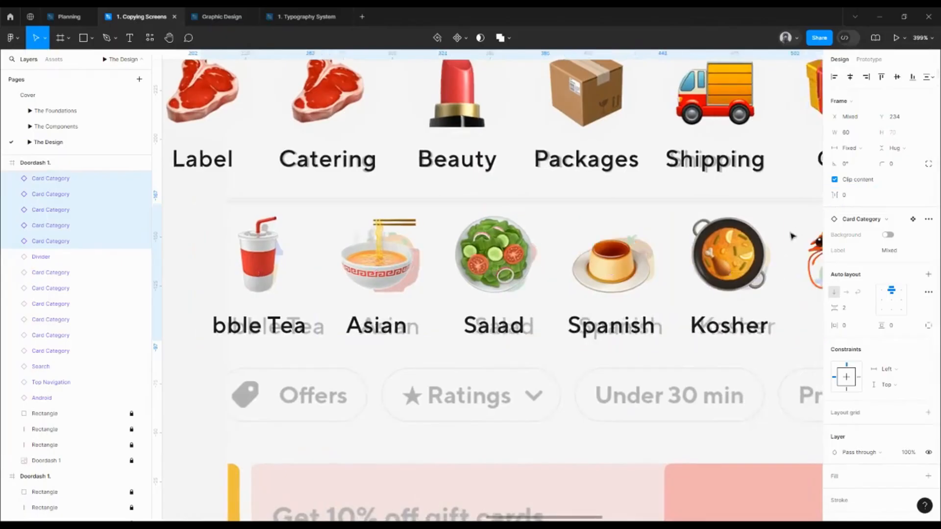
pyautogui.press('Right')
pyautogui.press('Right')
pyautogui.press('Right')
pyautogui.press('Right')
pyautogui.press('Right')
pyautogui.press('Right')
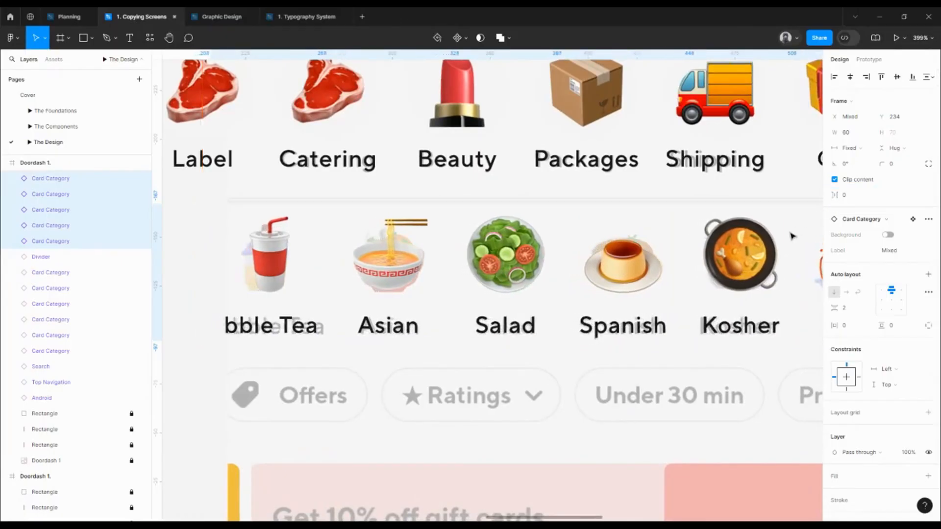
pyautogui.scroll(-5, 585, 314)
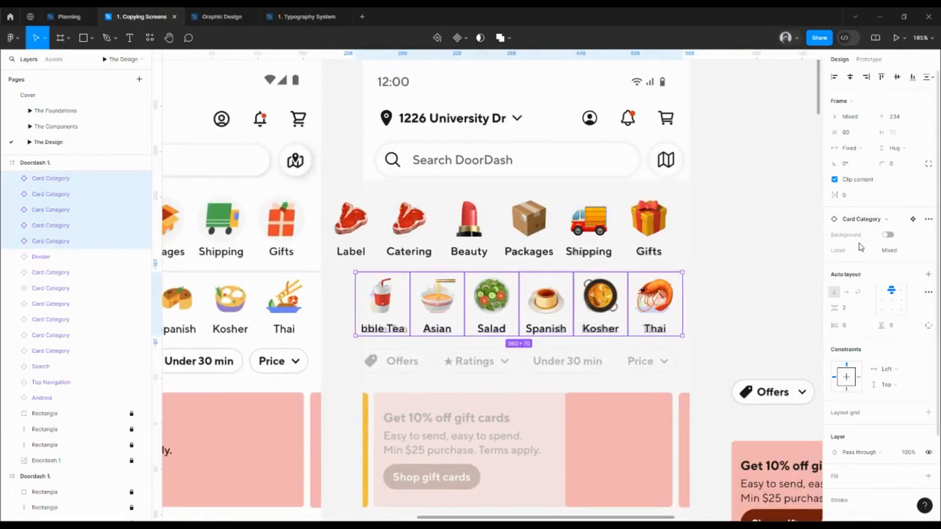
pyautogui.click(733, 284)
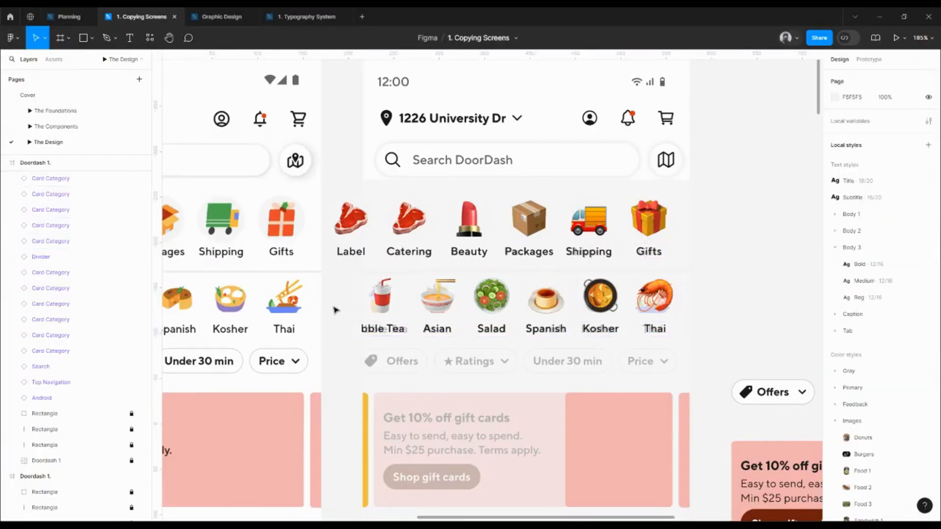
# - Shift the Label card slightly left to X -45, evenly spaced beside the Catering card
pyautogui.click(365, 238)
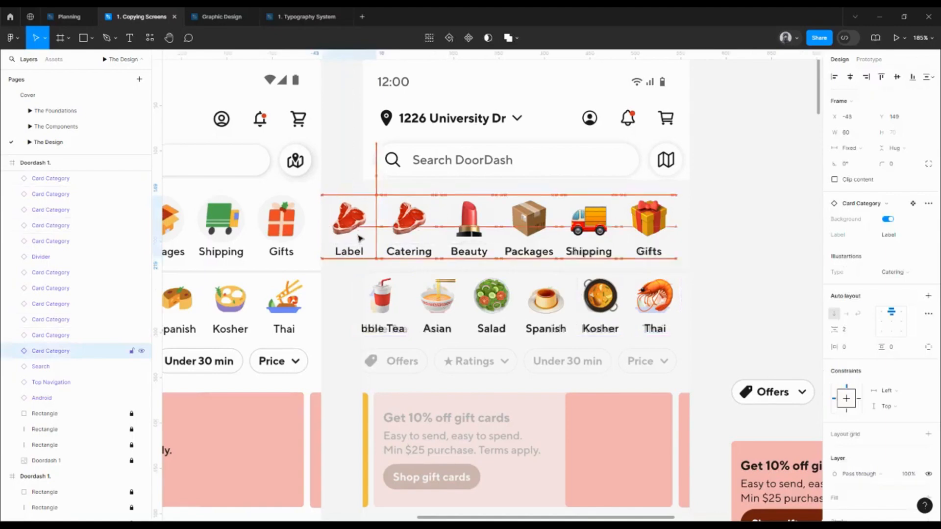
pyautogui.click(411, 229)
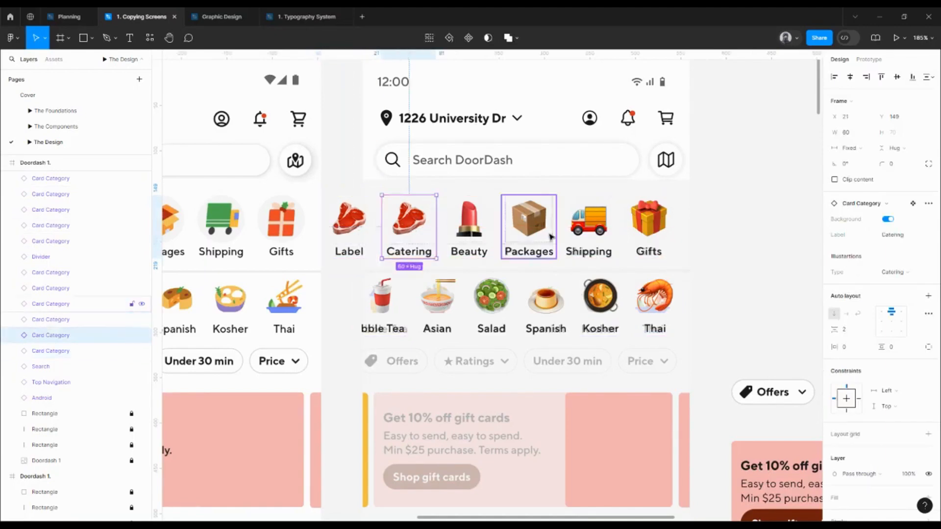
# - Select the six food cards from bble Tea to Thai and nudge them down to Y 235
pyautogui.click(373, 323)
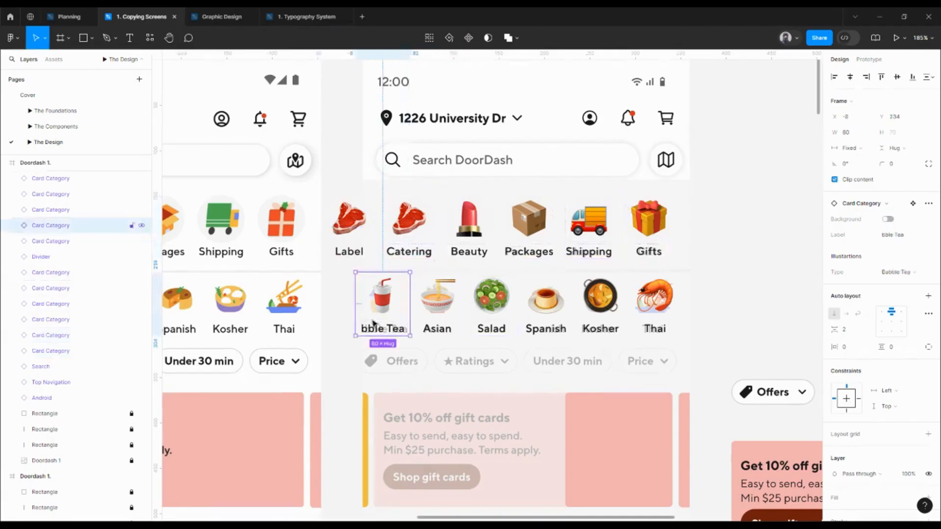
pyautogui.keyDown('shift'); pyautogui.click(433, 316); pyautogui.keyUp('shift')
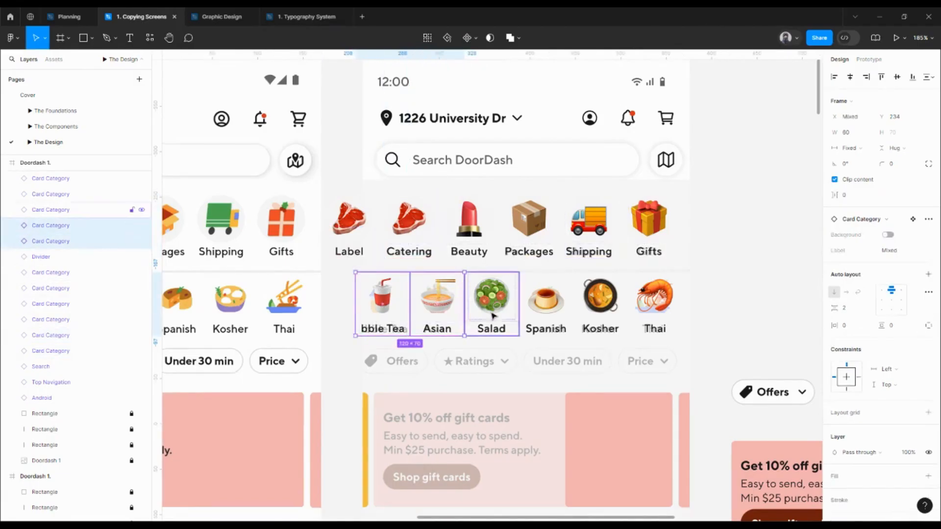
pyautogui.keyDown('shift'); pyautogui.click(491, 313); pyautogui.keyUp('shift')
pyautogui.keyDown('shift'); pyautogui.click(545, 313); pyautogui.keyUp('shift')
pyautogui.keyDown('shift'); pyautogui.click(601, 314); pyautogui.keyUp('shift')
pyautogui.keyDown('shift'); pyautogui.click(656, 318); pyautogui.keyUp('shift')
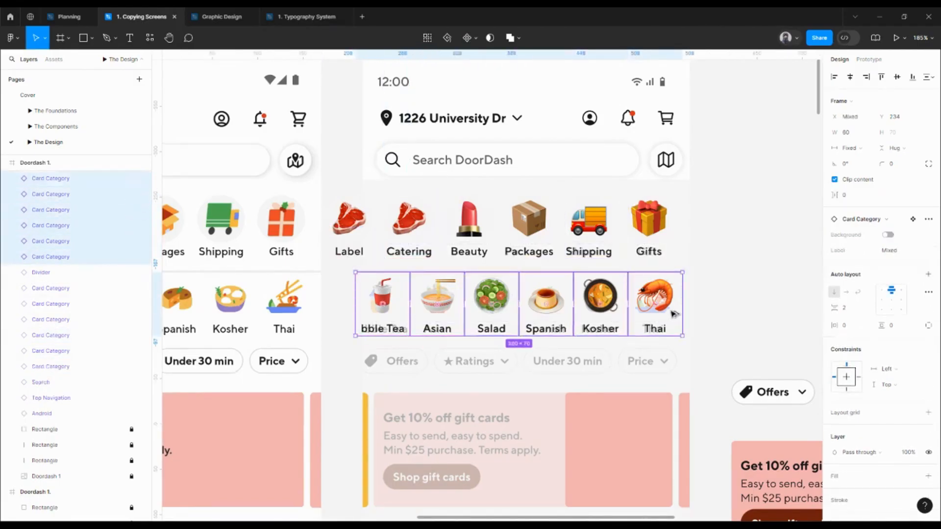
pyautogui.scroll(10, 357, 345)
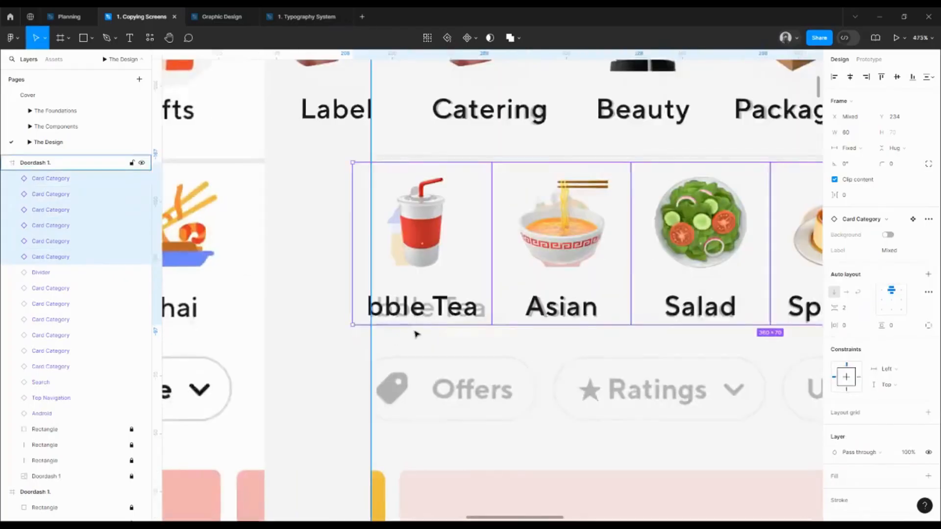
pyautogui.press('Down')
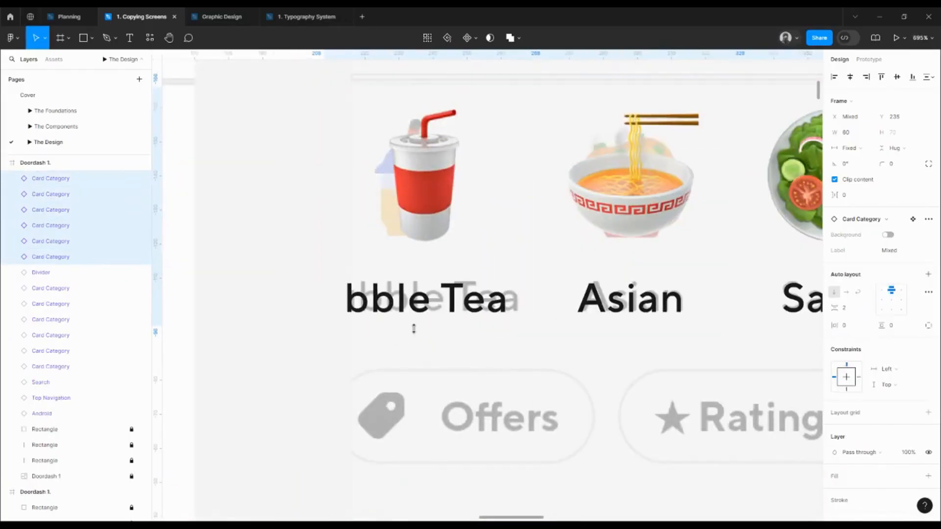
# - Nudge the divider up and down to compare it with the faded line, and leave it at Y 231
pyautogui.scroll(-5, 414, 328)
pyautogui.hscroll(2, 472, 241)
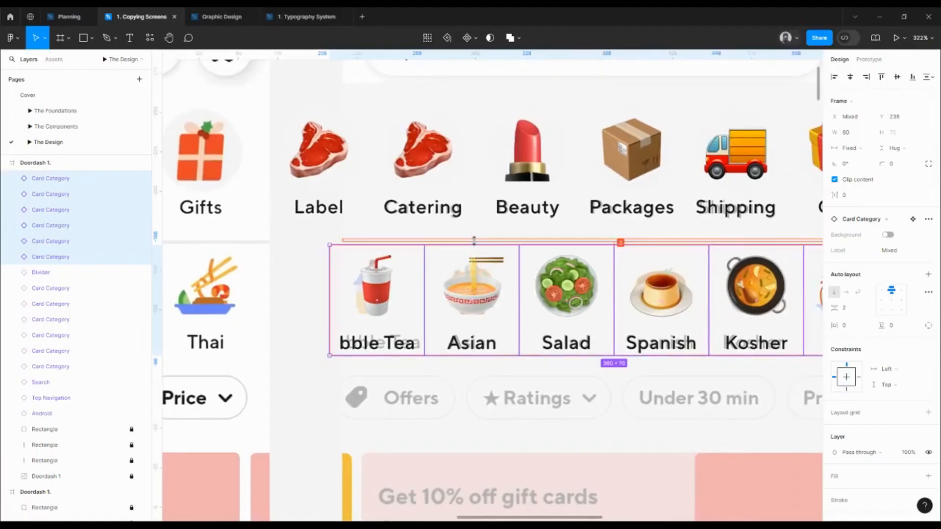
pyautogui.click(476, 243)
pyautogui.scroll(8, 356, 248)
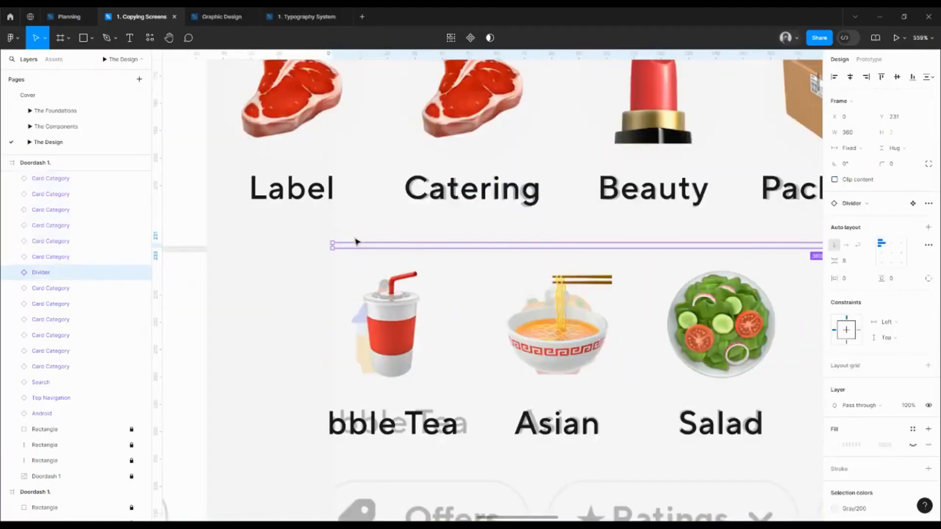
pyautogui.press('Up')
pyautogui.press('Up')
pyautogui.press('Up')
pyautogui.press('Up')
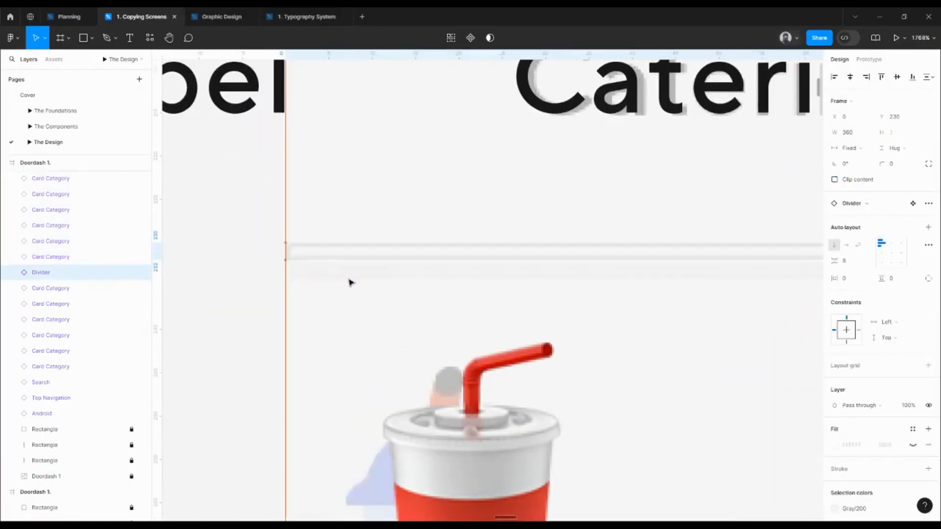
pyautogui.press('Down')
pyautogui.press('Down')
pyautogui.press('Down')
pyautogui.press('Down')
pyautogui.press('Down')
pyautogui.press('Down')
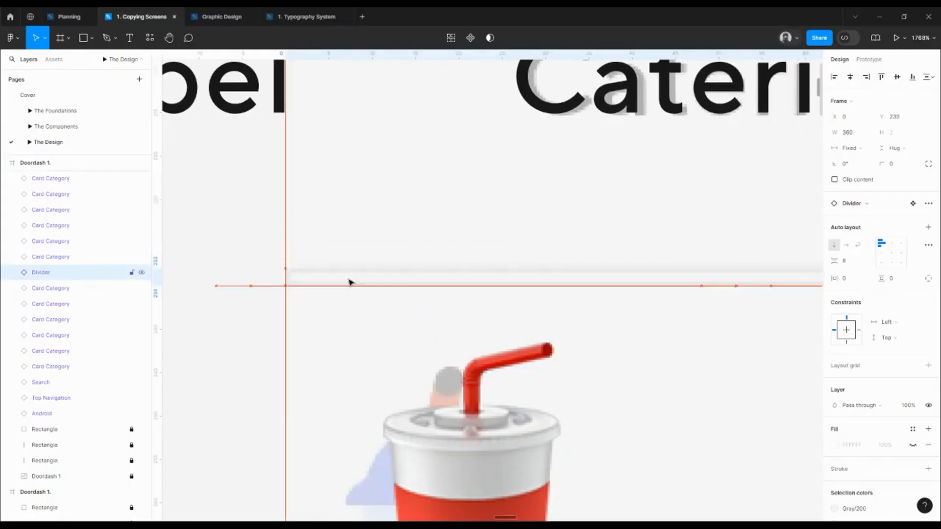
pyautogui.press('Up')
pyautogui.scroll(-5, 347, 278)
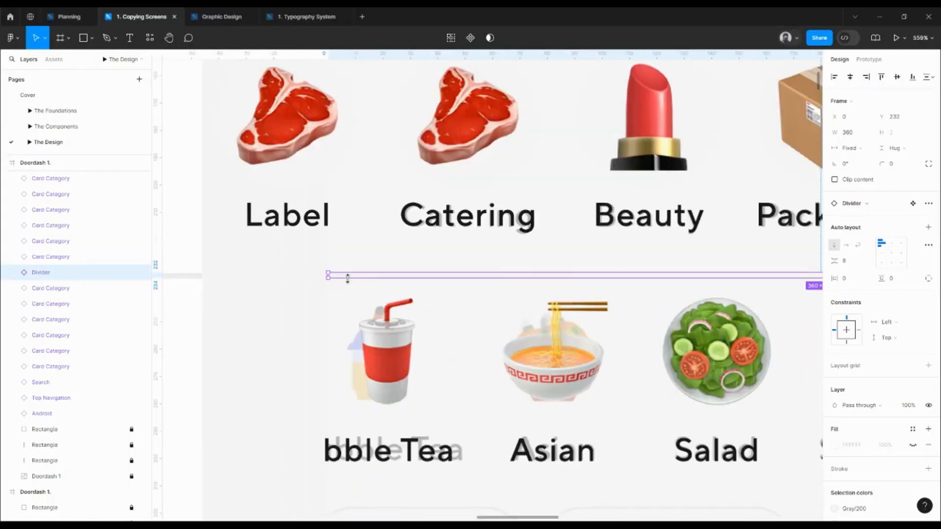
pyautogui.scroll(-2, 505, 203)
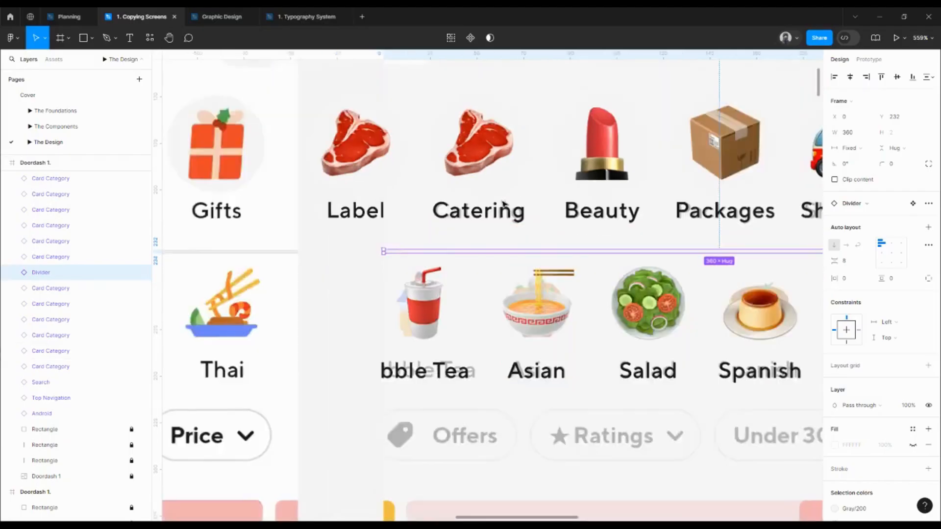
pyautogui.moveTo(561, 219); pyautogui.dragTo(420, 257)
pyautogui.press('Up')
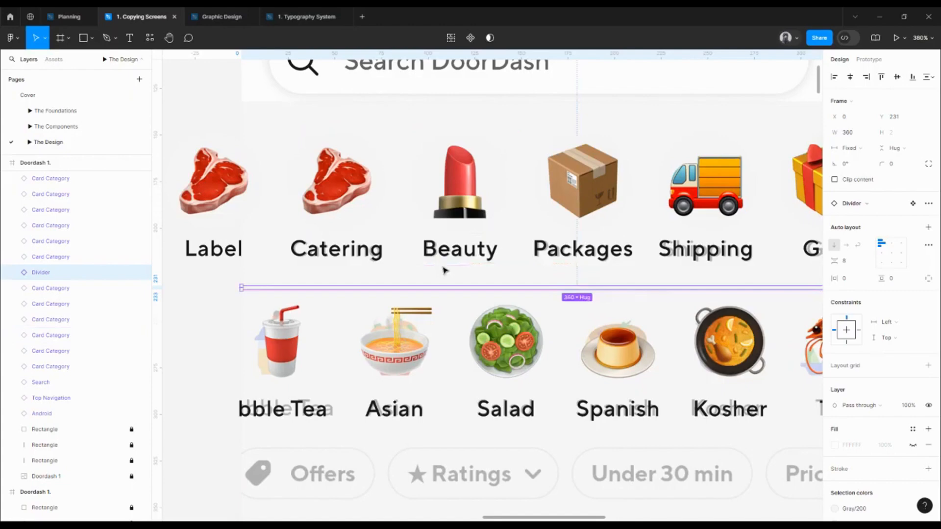
# - Select all six food cards again and examine their alignment with the divider and the faded card row
pyautogui.click(274, 336)
pyautogui.scroll(-2, 274, 336)
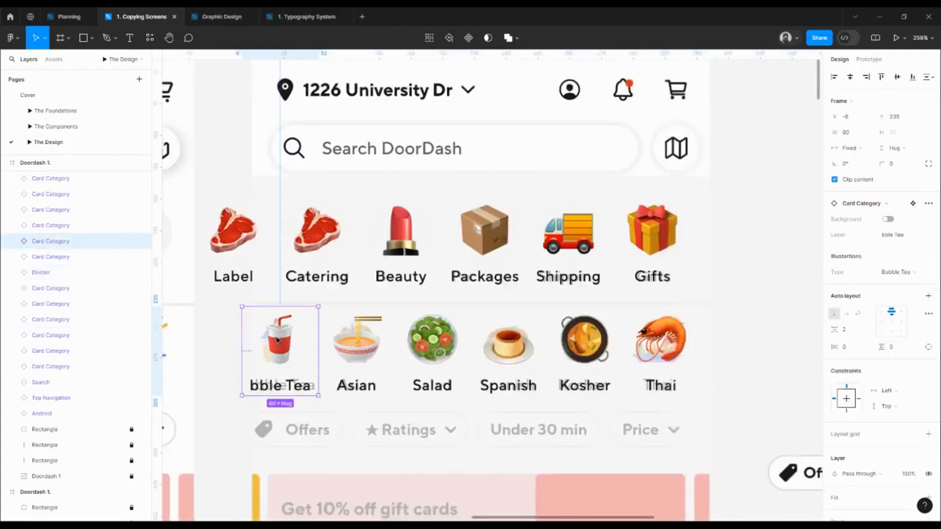
pyautogui.press('Escape')
pyautogui.click(384, 343)
pyautogui.keyDown('shift'); pyautogui.click(279, 343); pyautogui.keyUp('shift')
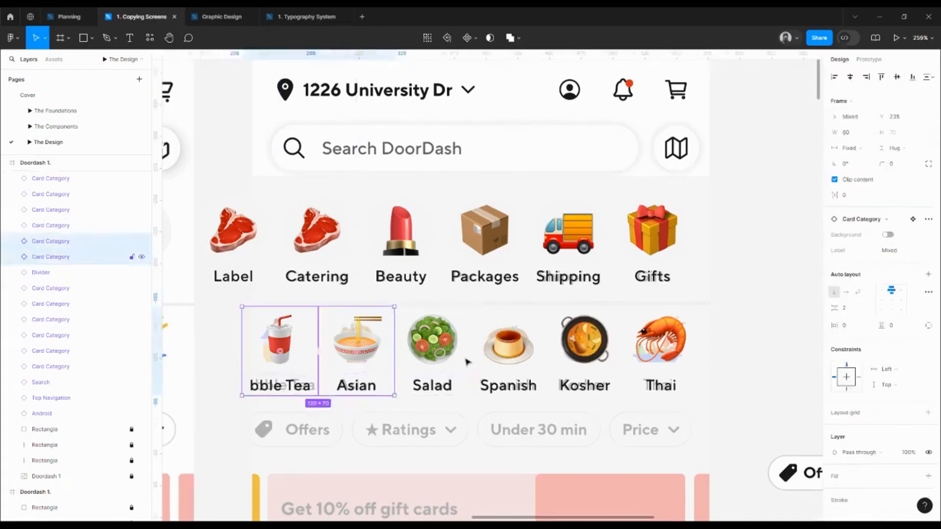
pyautogui.keyDown('shift'); pyautogui.click(441, 348); pyautogui.keyUp('shift')
pyautogui.keyDown('shift'); pyautogui.click(509, 353); pyautogui.keyUp('shift')
pyautogui.keyDown('shift'); pyautogui.click(582, 357); pyautogui.keyUp('shift')
pyautogui.keyDown('shift'); pyautogui.click(659, 351); pyautogui.keyUp('shift')
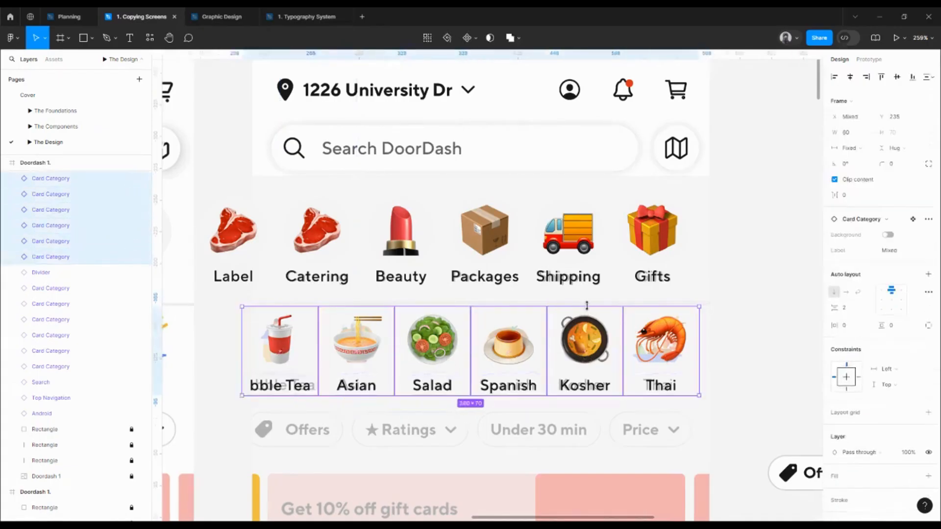
pyautogui.scroll(10, 496, 298)
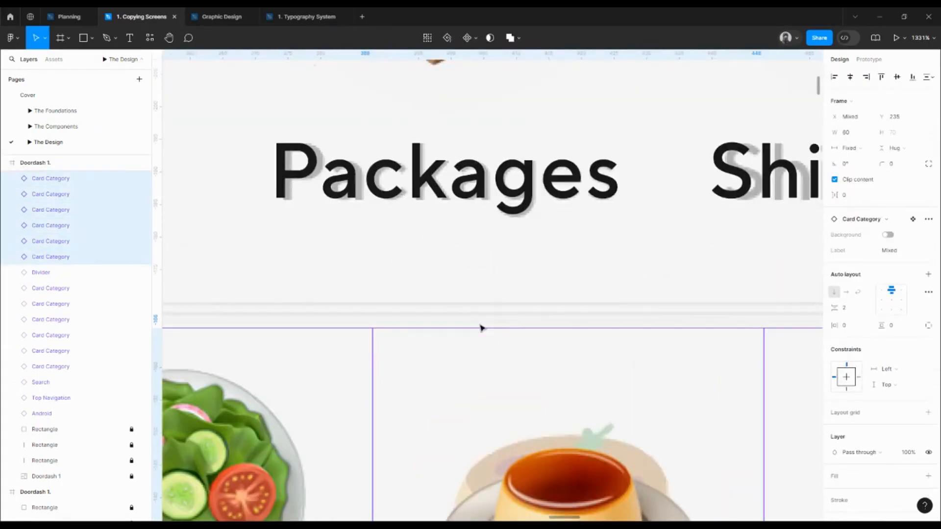
pyautogui.scroll(-5, 425, 358)
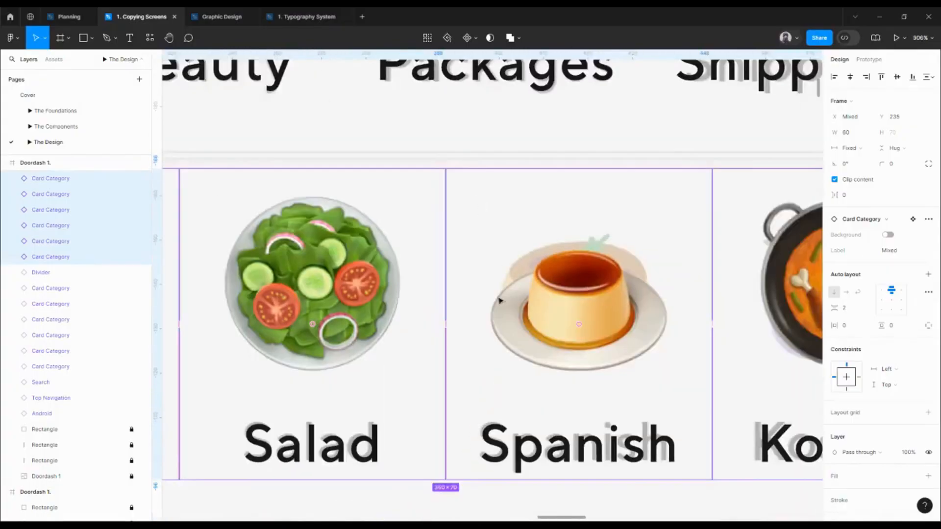
pyautogui.scroll(-4, 511, 251)
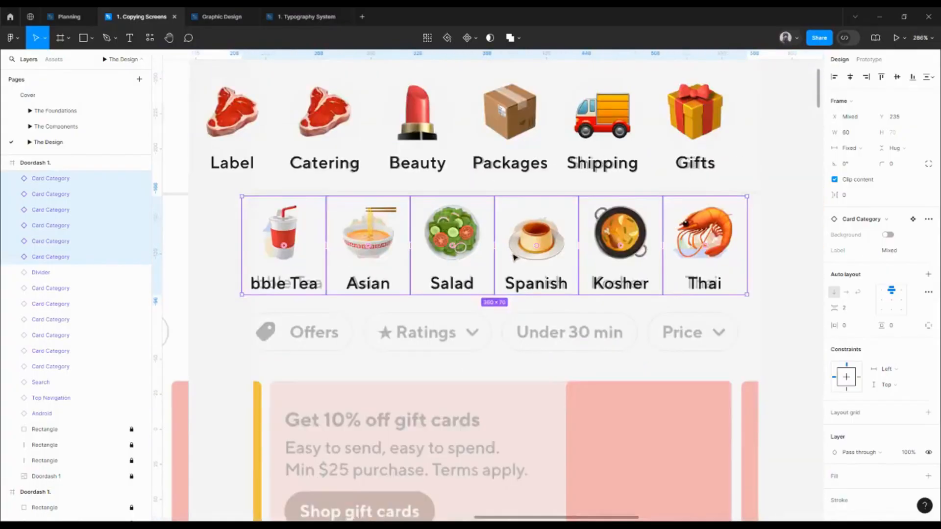
pyautogui.hscroll(-2, 482, 284)
pyautogui.scroll(1, 392, 314)
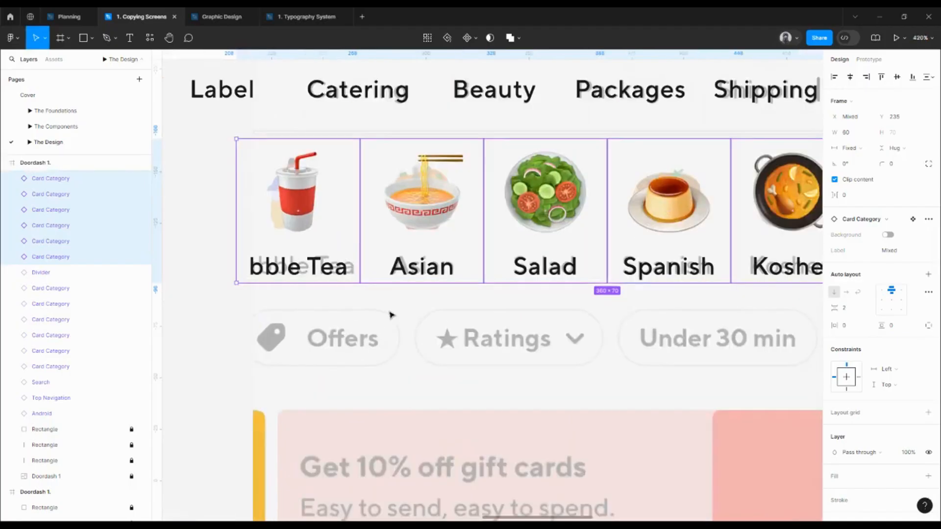
pyautogui.hscroll(2, 422, 308)
pyautogui.scroll(-5, 460, 305)
pyautogui.hscroll(-1, 392, 317)
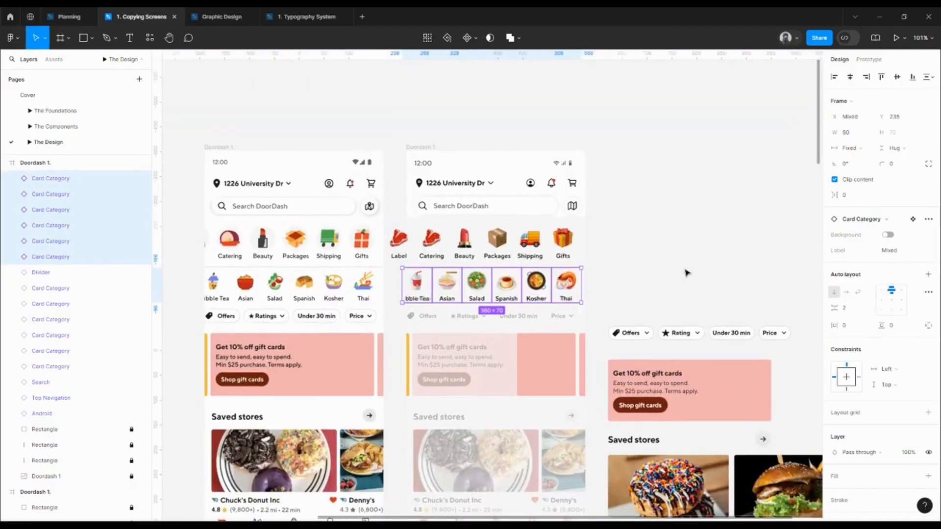
pyautogui.click(663, 264)
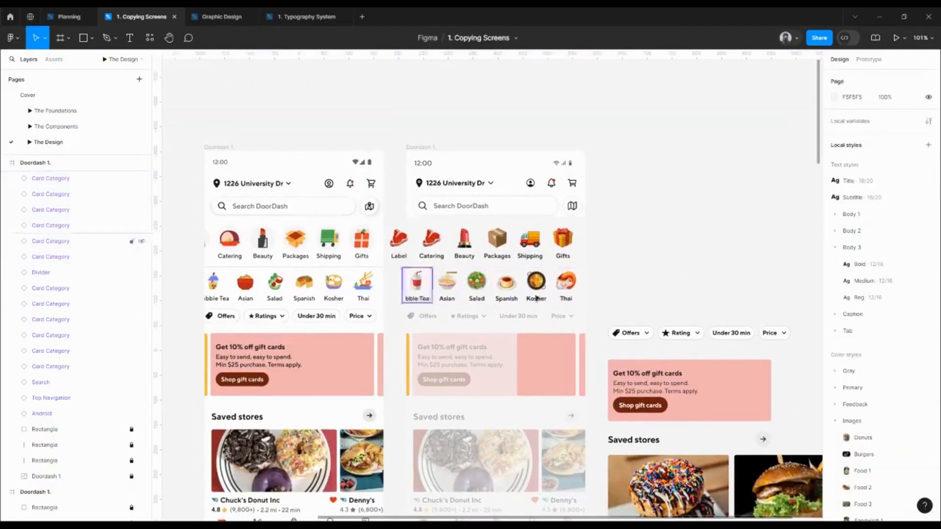
# - Move the Offers, Rating, Under 30 min and Price chips together over the faded chip row at Y 321
pyautogui.click(630, 333)
pyautogui.hotkey('ctrl', 'a')
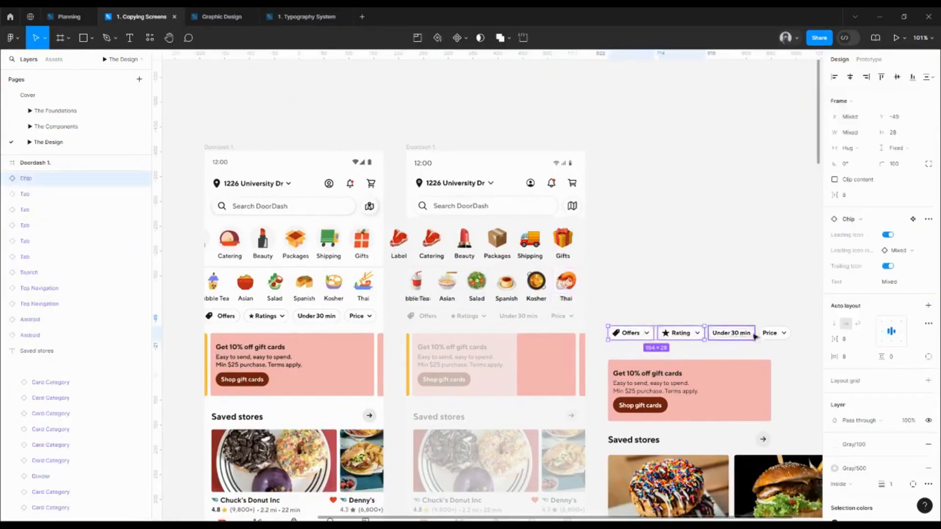
pyautogui.moveTo(683, 338); pyautogui.dragTo(476, 325)
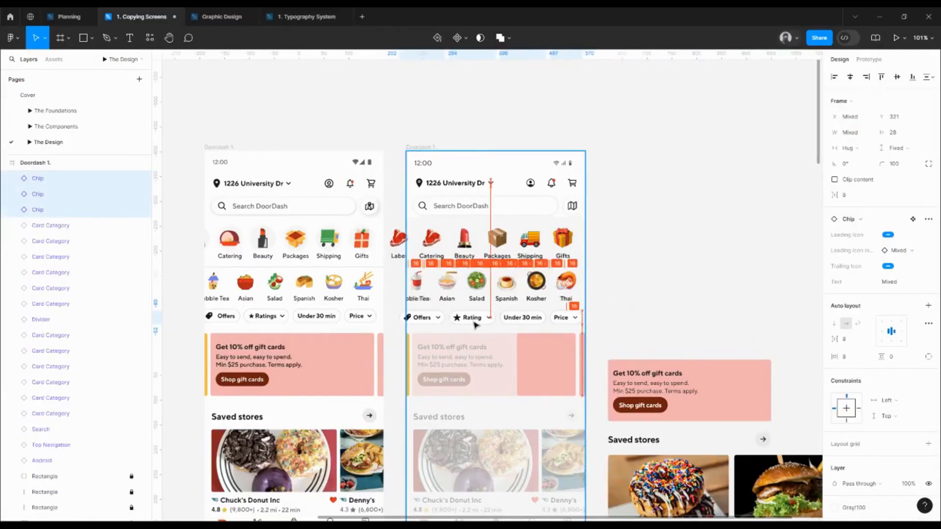
# - Shift the row of four chips up and left over the faded chips, to Y 318
pyautogui.scroll(5, 475, 321)
pyautogui.scroll(10, 418, 325)
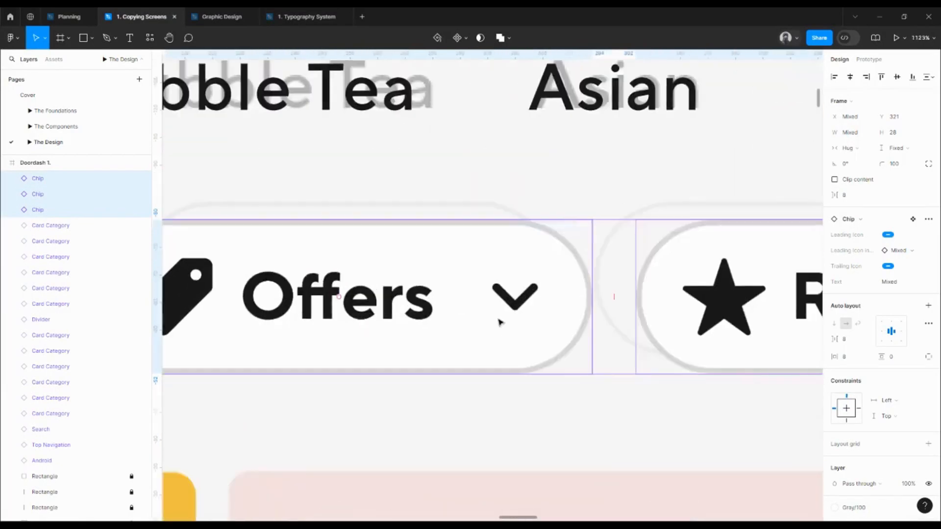
pyautogui.moveTo(500, 321); pyautogui.dragTo(467, 304)
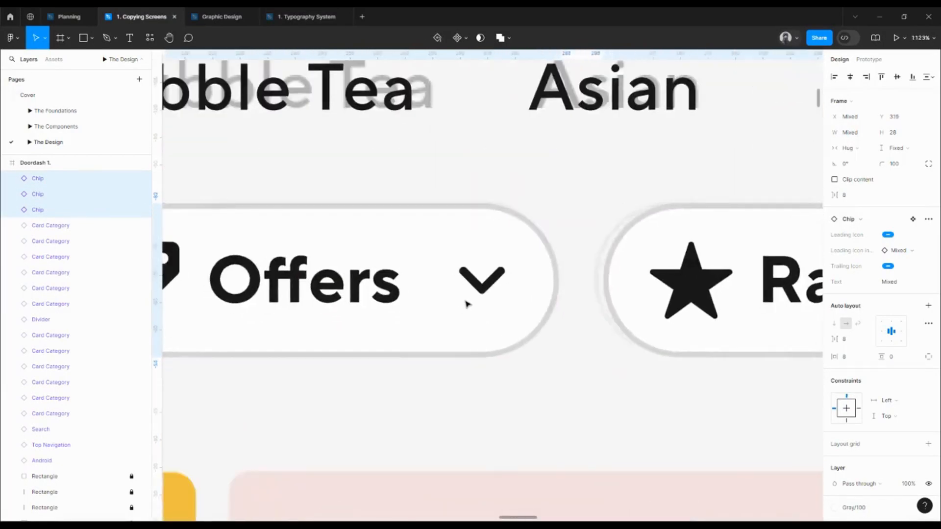
pyautogui.scroll(-7, 465, 302)
pyautogui.moveTo(563, 313); pyautogui.dragTo(414, 313)
pyautogui.moveTo(576, 333); pyautogui.dragTo(526, 333)
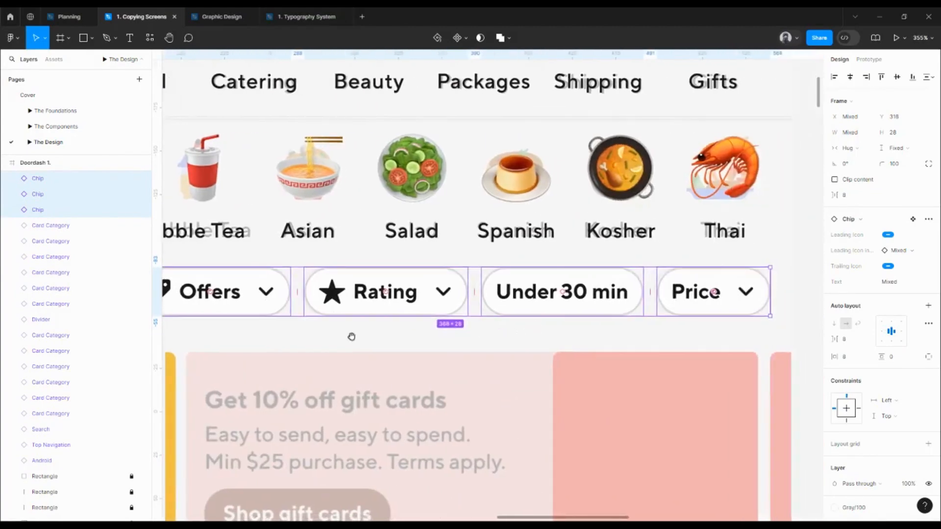
pyautogui.moveTo(351, 336); pyautogui.dragTo(454, 330)
pyautogui.click(443, 337)
# - Shift the Offers chip 3 px right to line up with its faded outline
pyautogui.scroll(3, 436, 291)
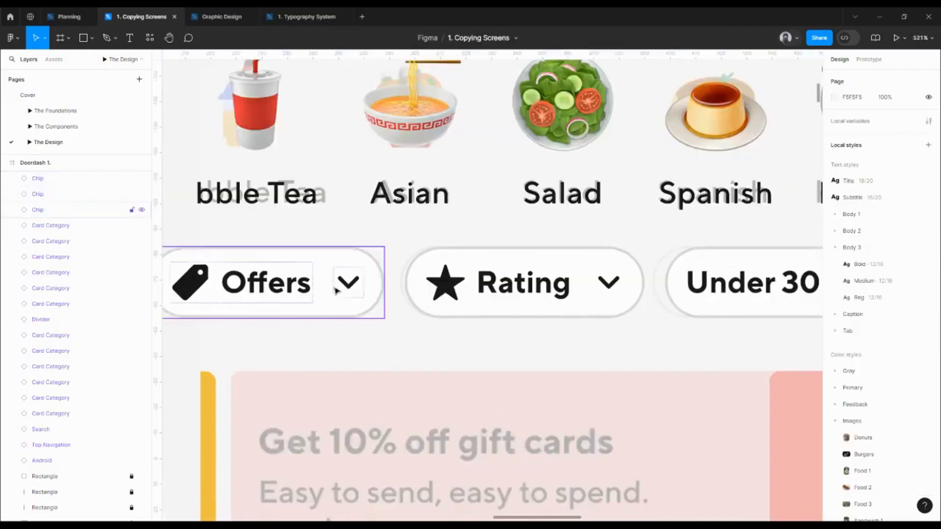
pyautogui.scroll(5, 336, 291)
pyautogui.hscroll(-2, 407, 293)
pyautogui.click(521, 294)
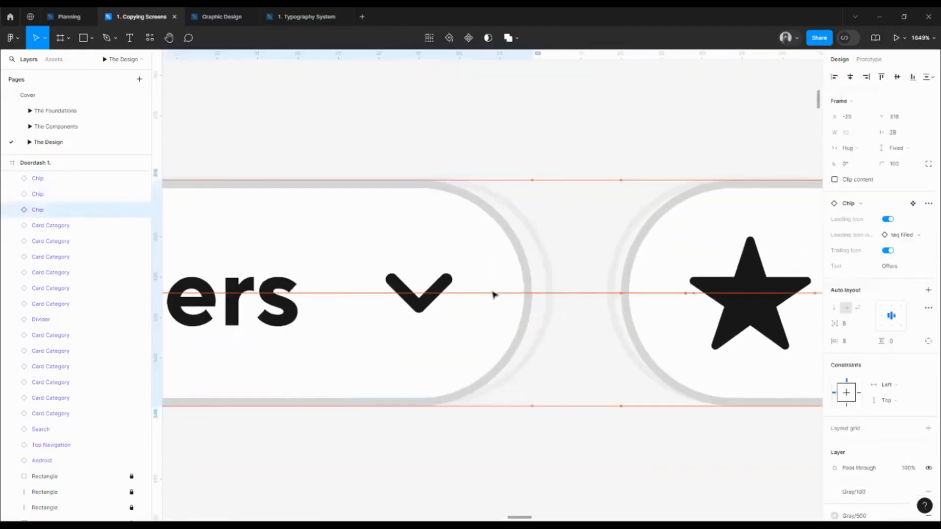
pyautogui.moveTo(498, 293); pyautogui.dragTo(519, 292)
# - Nudge the Rating chip 2 px left to X 78 over its faded outline
pyautogui.click(662, 269)
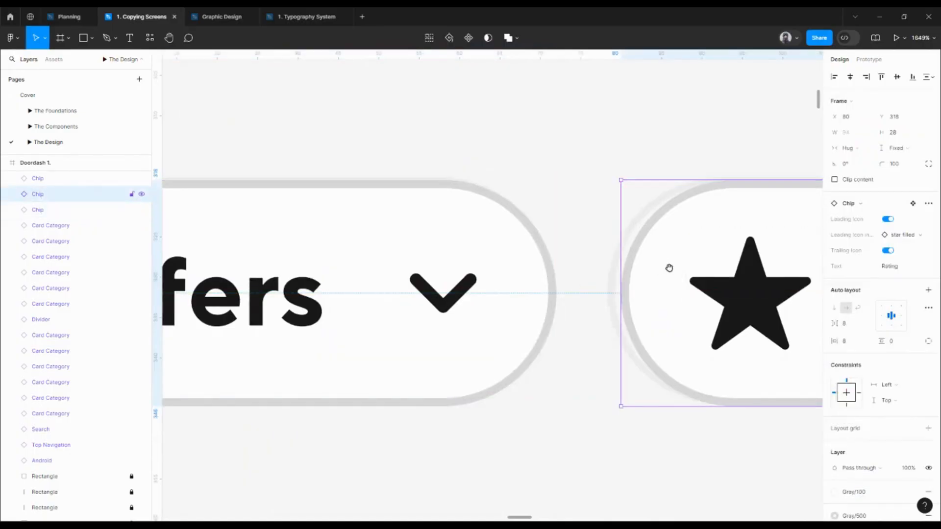
pyautogui.moveTo(668, 268); pyautogui.dragTo(592, 269)
pyautogui.press('Left')
pyautogui.press('Left')
pyautogui.scroll(-7, 553, 272)
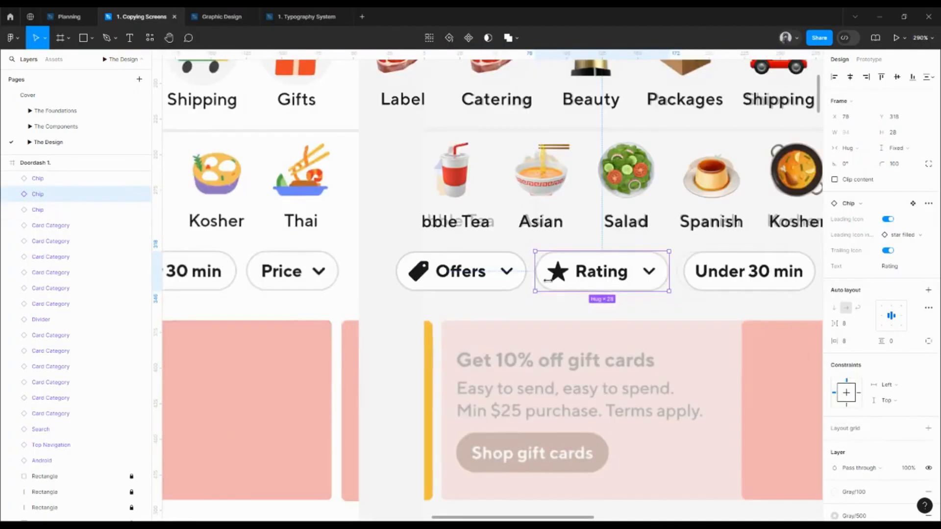
# - Nudge the Under 30 min chip left to X 178 over its faded counterpart
pyautogui.hscroll(5, 547, 279)
pyautogui.scroll(5, 505, 263)
pyautogui.click(532, 279)
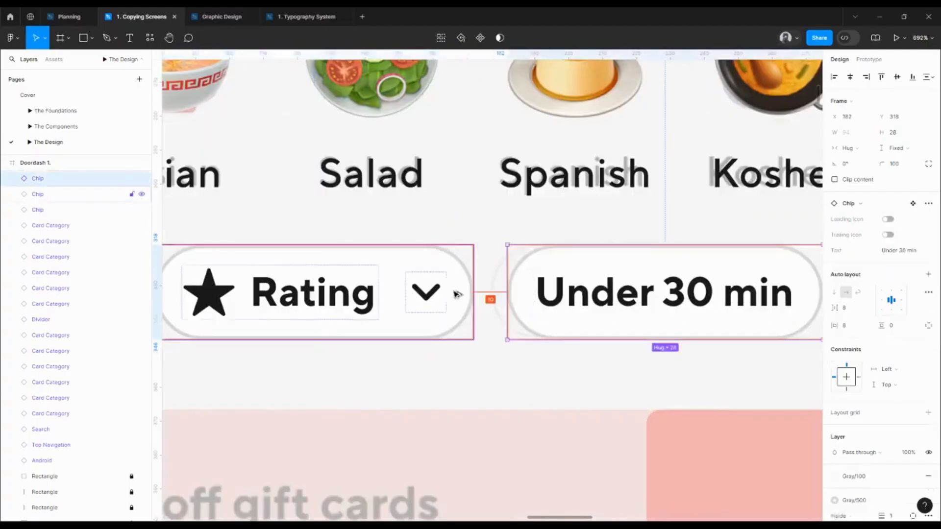
pyautogui.press('Left')
pyautogui.press('Left')
pyautogui.press('Left')
pyautogui.press('Left')
pyautogui.press('Left')
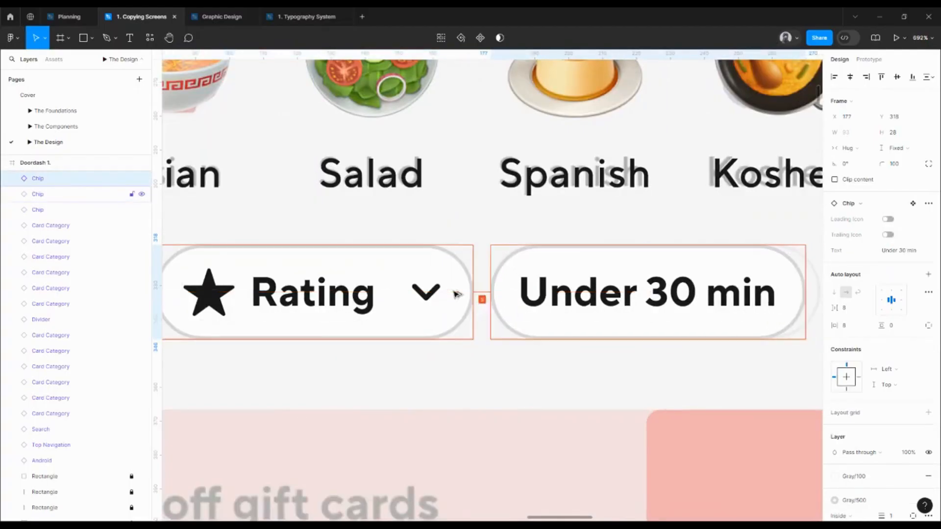
pyautogui.press('Left')
pyautogui.press('Left')
pyautogui.press('Left')
pyautogui.press('Left')
pyautogui.press('Left')
pyautogui.scroll(-3, 456, 294)
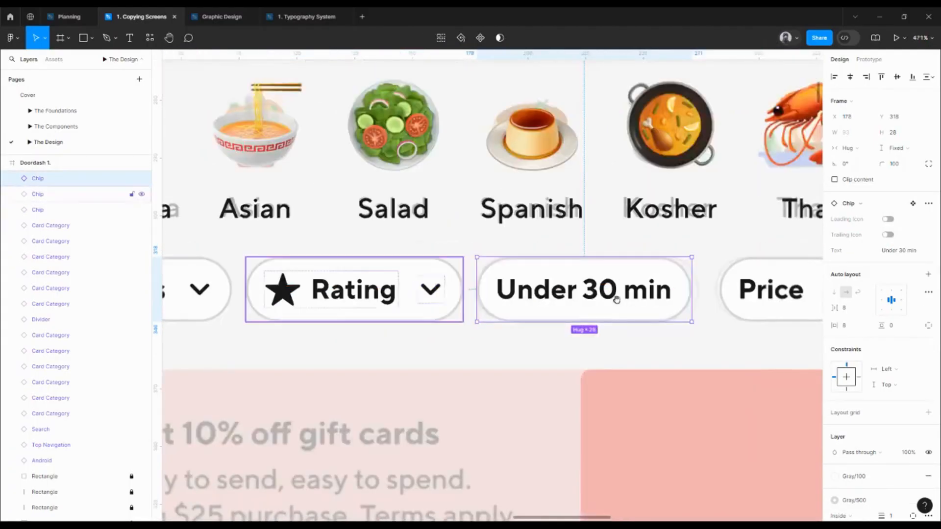
# - Nudge the Price chip 4 px left to X 279 over its faded outline
pyautogui.hscroll(5, 617, 299)
pyautogui.click(521, 308)
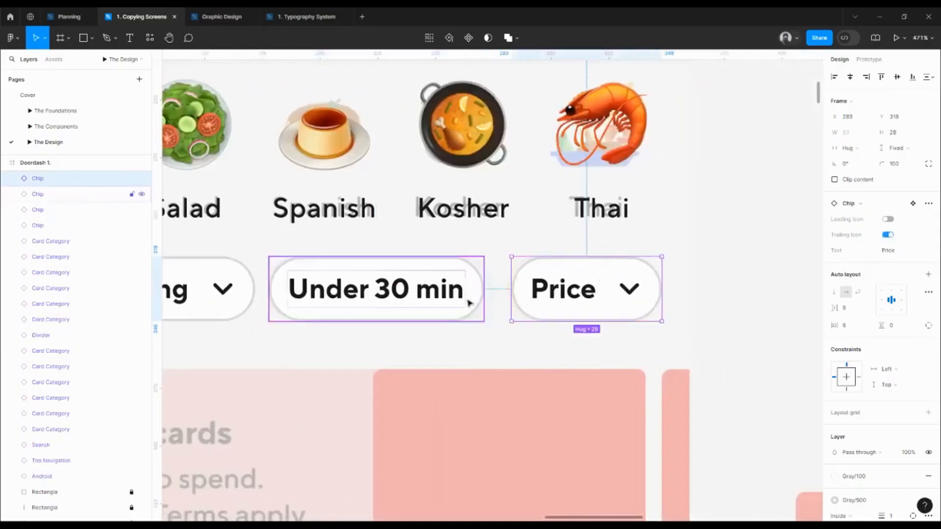
pyautogui.press('Left')
pyautogui.press('Left')
pyautogui.press('Left')
pyautogui.press('Left')
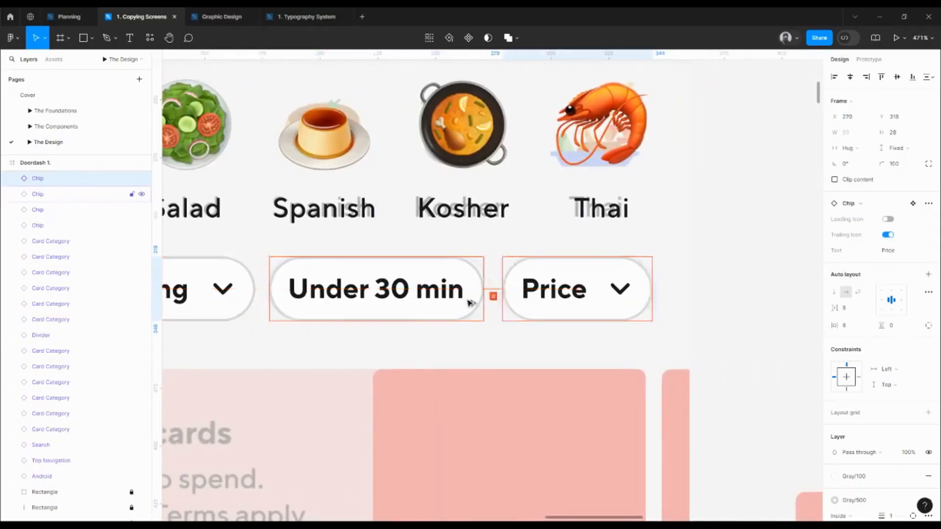
pyautogui.scroll(3, 469, 302)
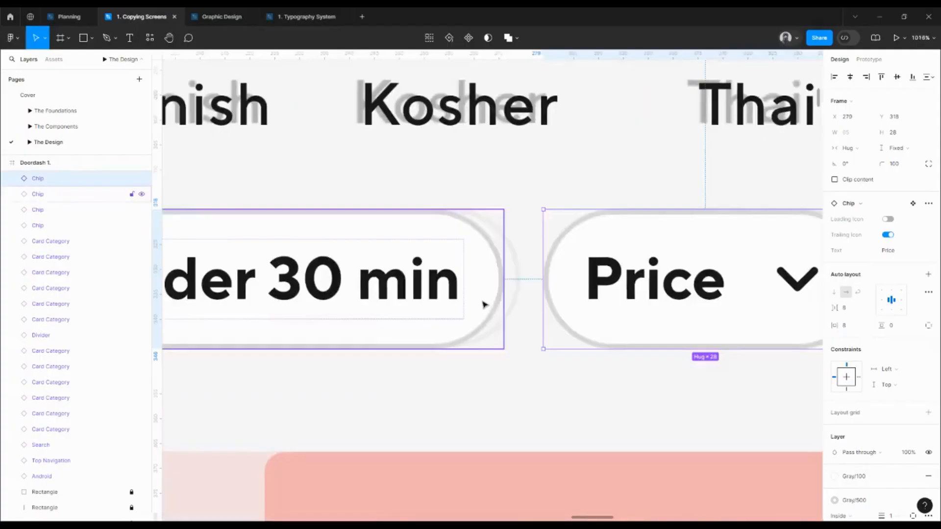
pyautogui.scroll(-10, 544, 285)
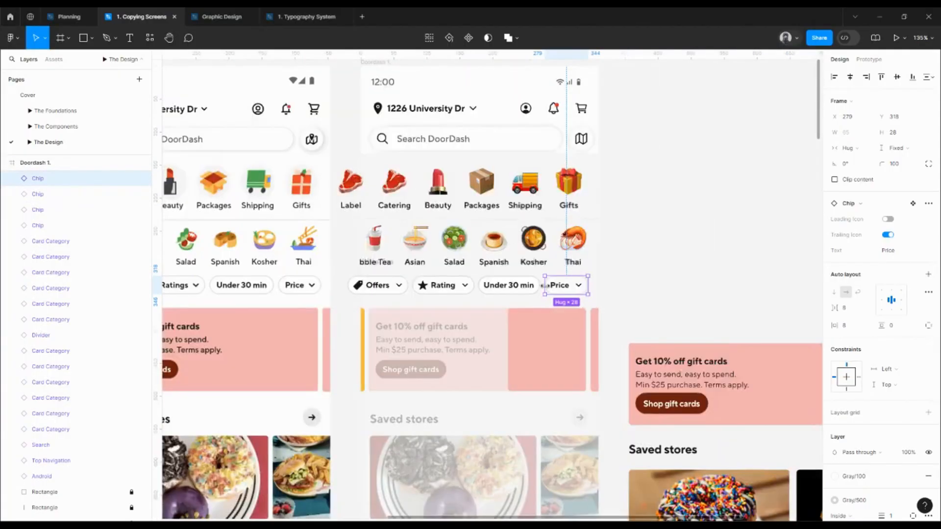
# - Select all four filter chips and set the horizontal spacing between them to 8
pyautogui.moveTo(468, 300); pyautogui.dragTo(498, 303)
pyautogui.keyDown('shift'); pyautogui.click(401, 293); pyautogui.keyUp('shift')
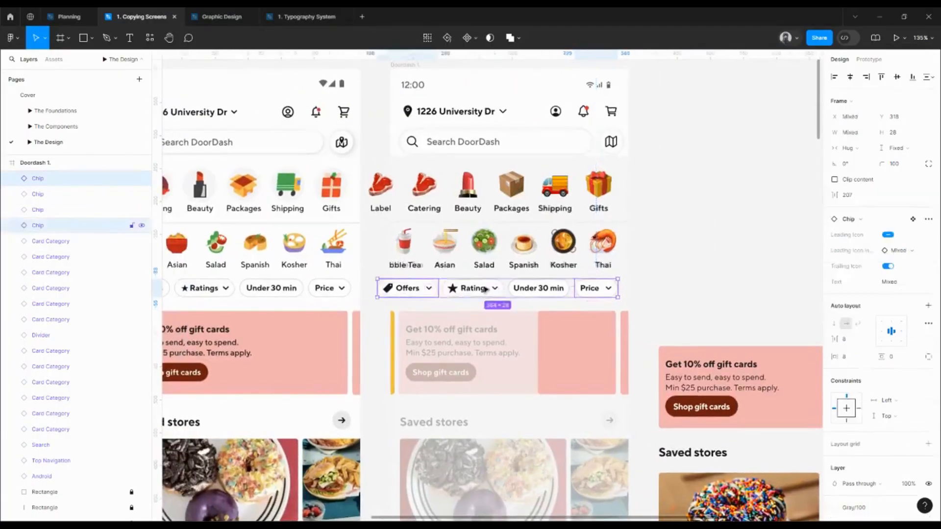
pyautogui.keyDown('shift'); pyautogui.click(531, 290); pyautogui.keyUp('shift')
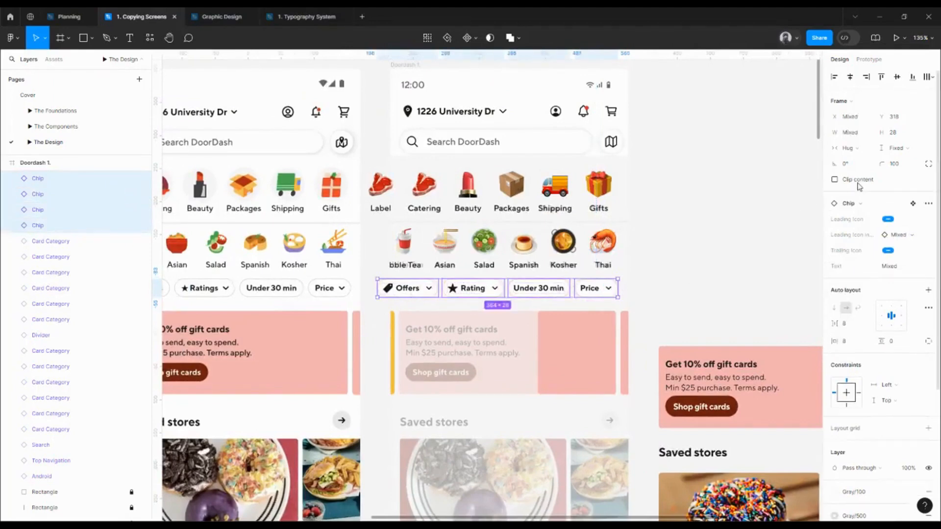
pyautogui.click(610, 289)
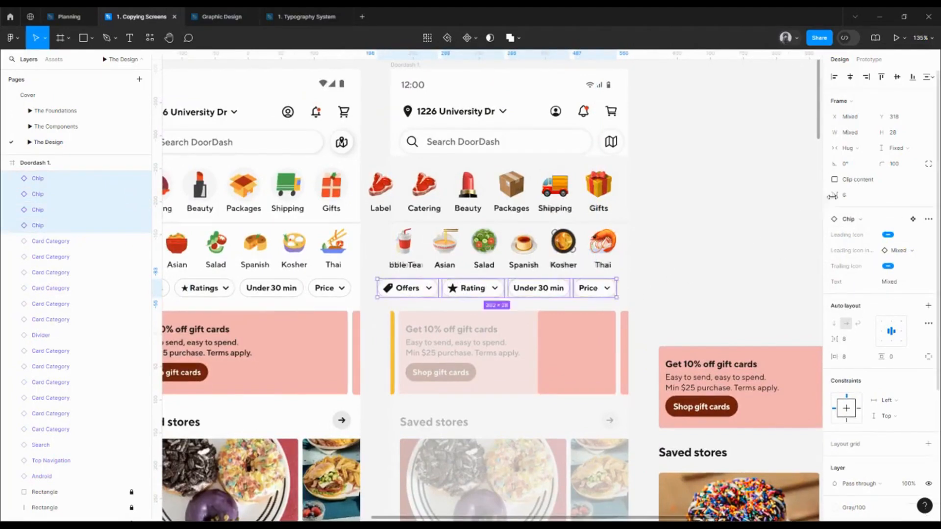
pyautogui.press('Return')
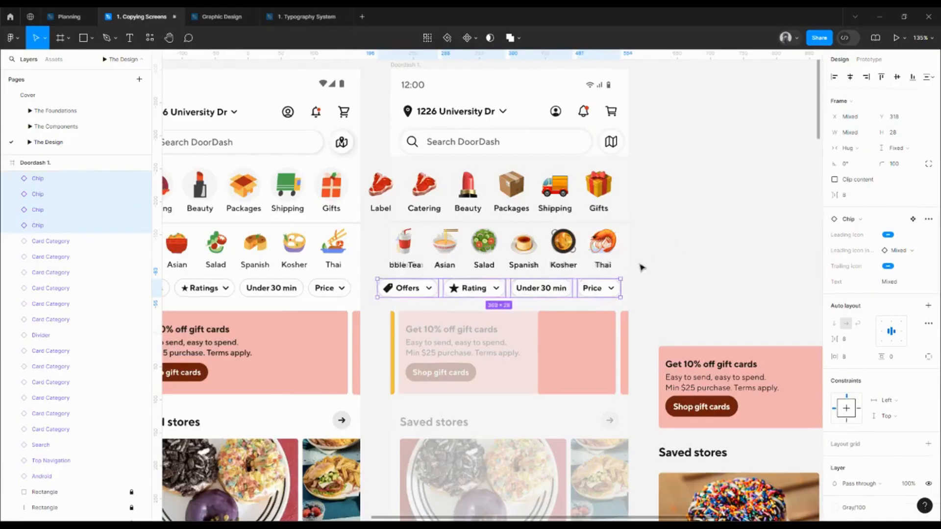
pyautogui.click(657, 284)
# - Place the prepared gift card banner over its faded counterpart in the DoorDash frame, at about X 11, Y 367
pyautogui.scroll(-2, 593, 283)
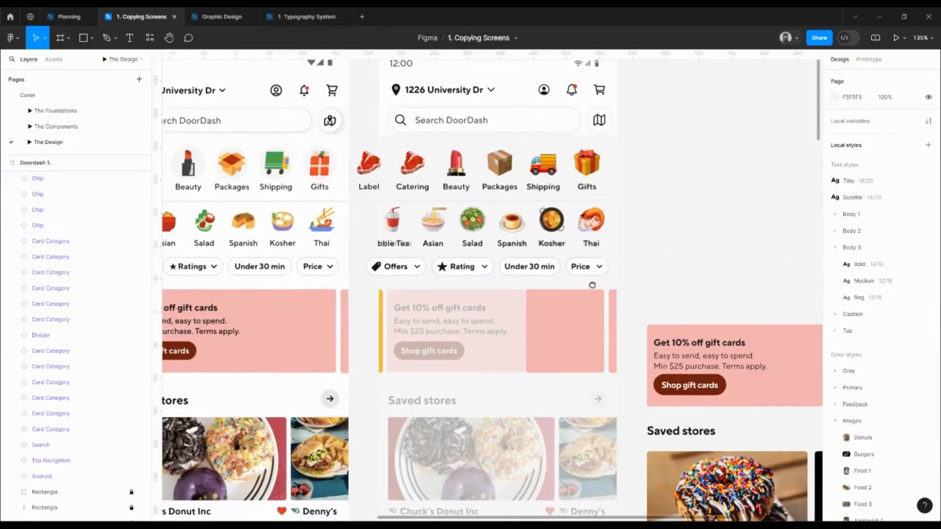
pyautogui.scroll(-2, 634, 256)
pyautogui.hscroll(1, 634, 256)
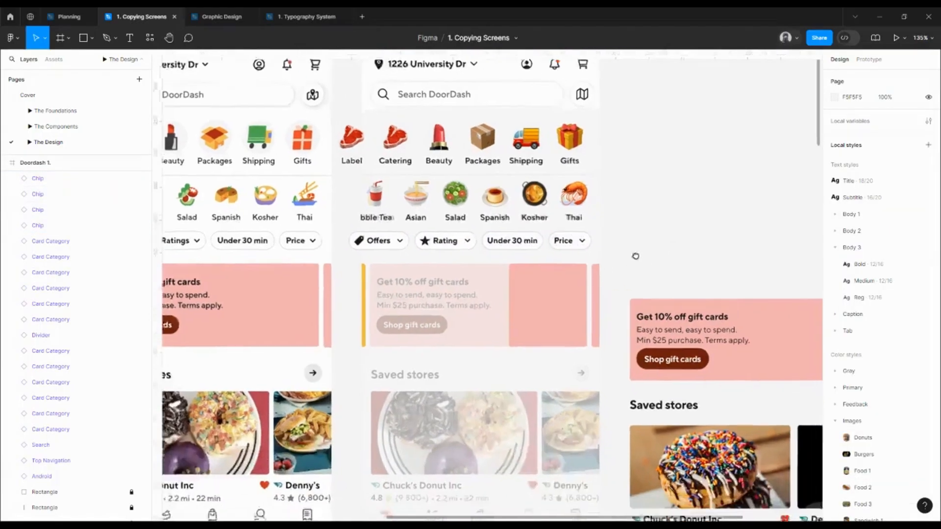
pyautogui.click(697, 294)
pyautogui.scroll(2, 608, 223)
pyautogui.hscroll(-1, 608, 223)
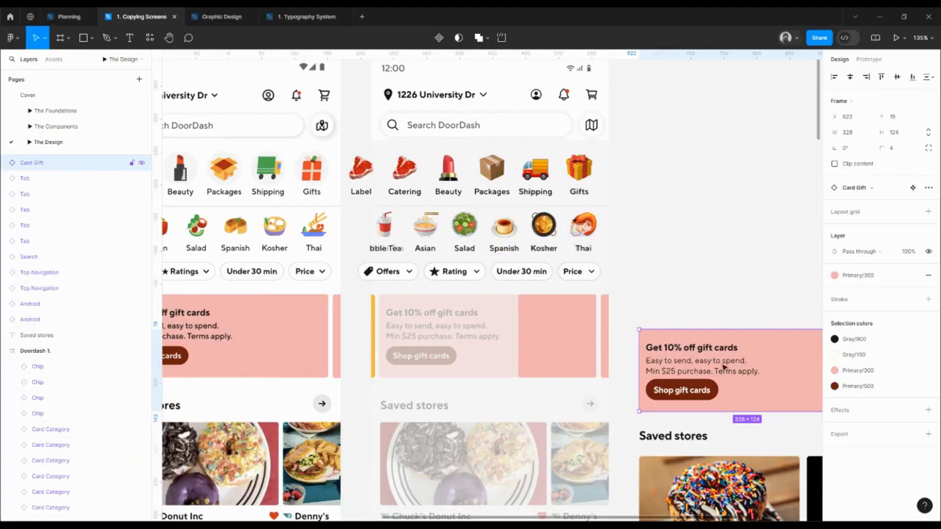
pyautogui.moveTo(681, 356); pyautogui.dragTo(463, 332)
pyautogui.scroll(10, 426, 327)
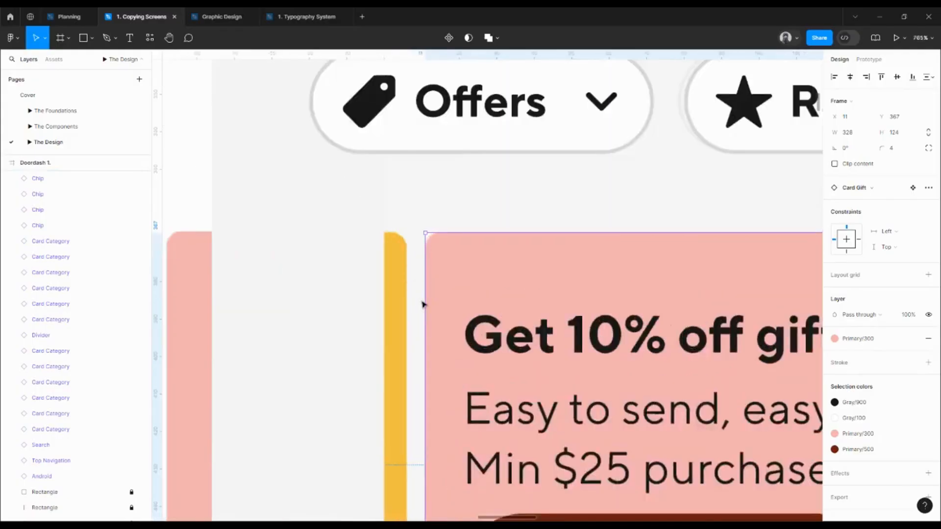
# - Fine-tune the gift card banner's position to X 12, Y 366, leaving 20 px below the chips
pyautogui.press('Right')
pyautogui.press('Right')
pyautogui.press('Left')
pyautogui.press('Left')
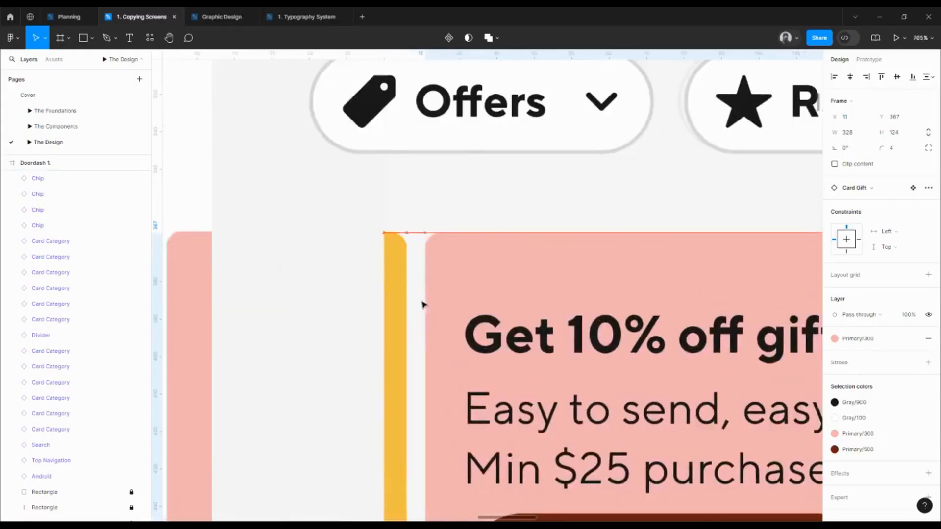
pyautogui.press('Right')
pyautogui.scroll(-5, 423, 305)
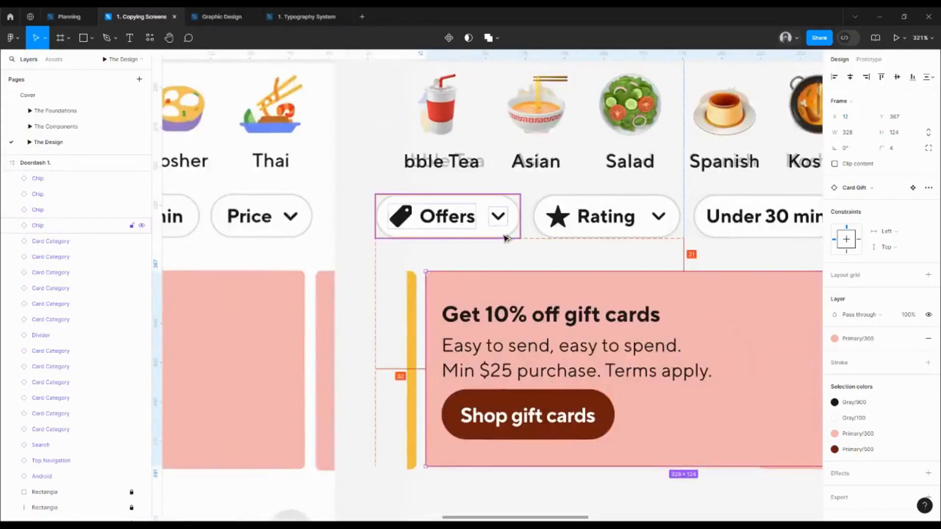
pyautogui.hscroll(3, 490, 220)
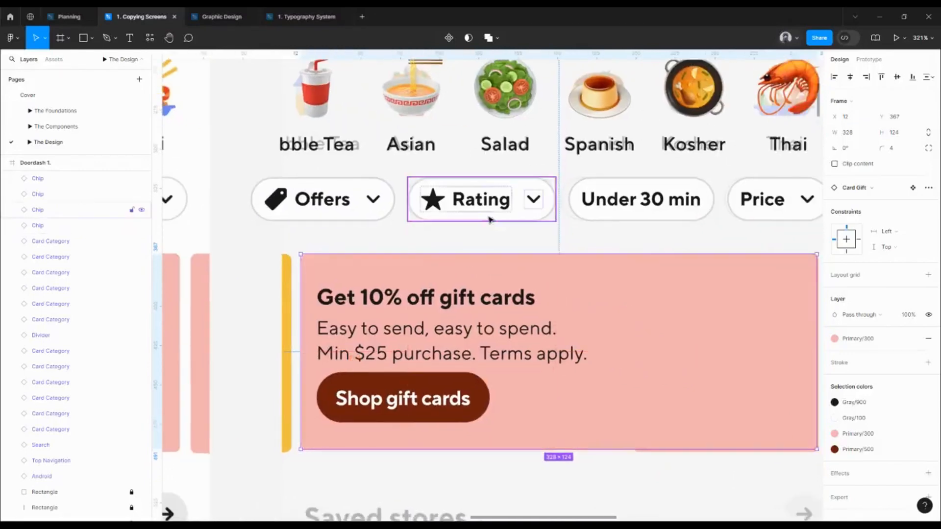
pyautogui.press('Up')
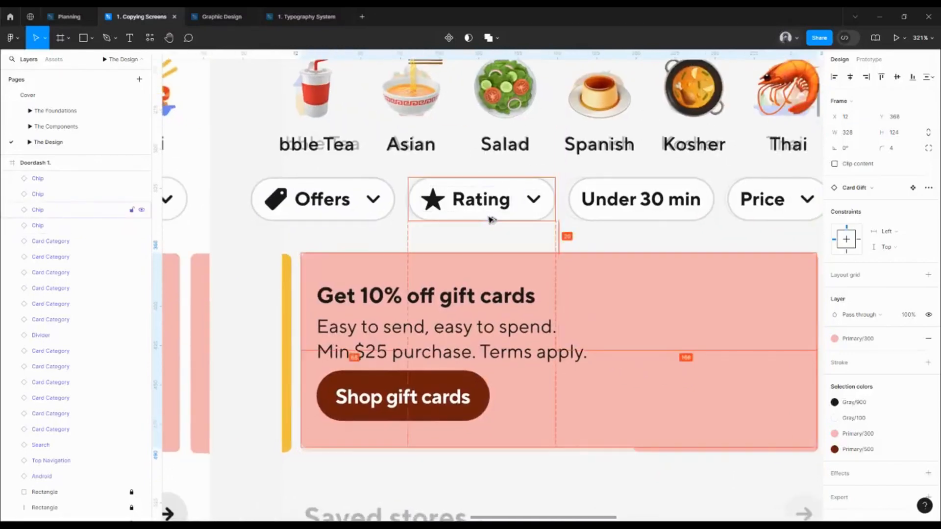
pyautogui.scroll(-1, 485, 221)
pyautogui.press('alt')
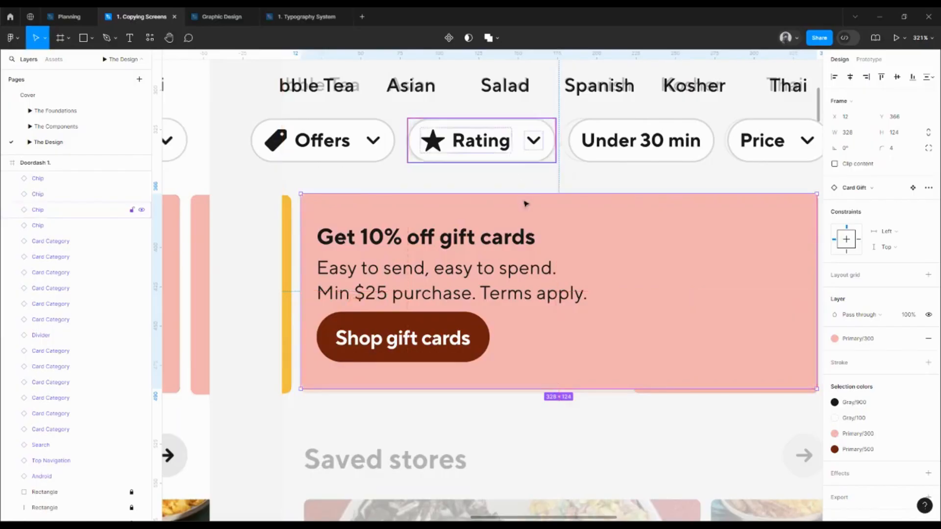
# - Duplicate the gift card banner beside the original, level with it and 8 px apart, at X 564, Y -35
pyautogui.scroll(-2, 518, 198)
pyautogui.moveTo(596, 225); pyautogui.dragTo(503, 256)
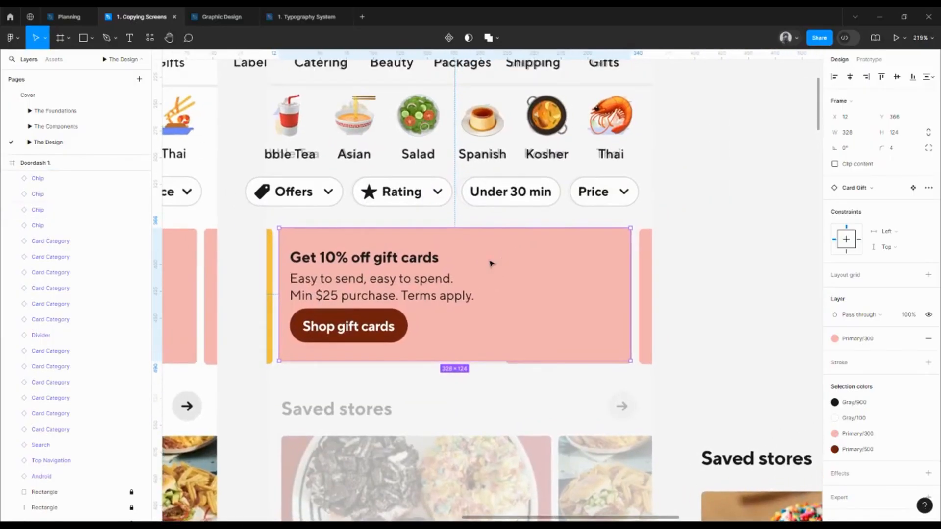
pyautogui.moveTo(470, 261); pyautogui.dragTo(636, 240)
pyautogui.scroll(4, 658, 243)
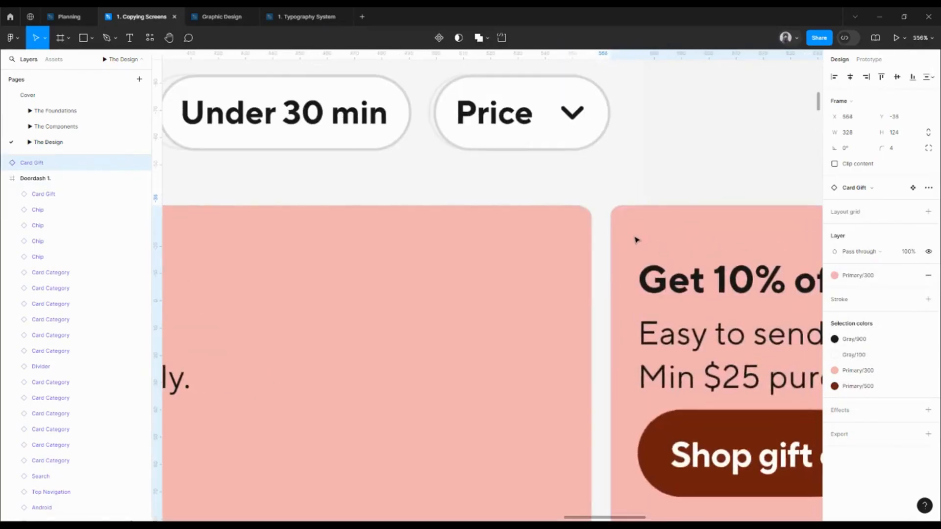
pyautogui.press('alt')
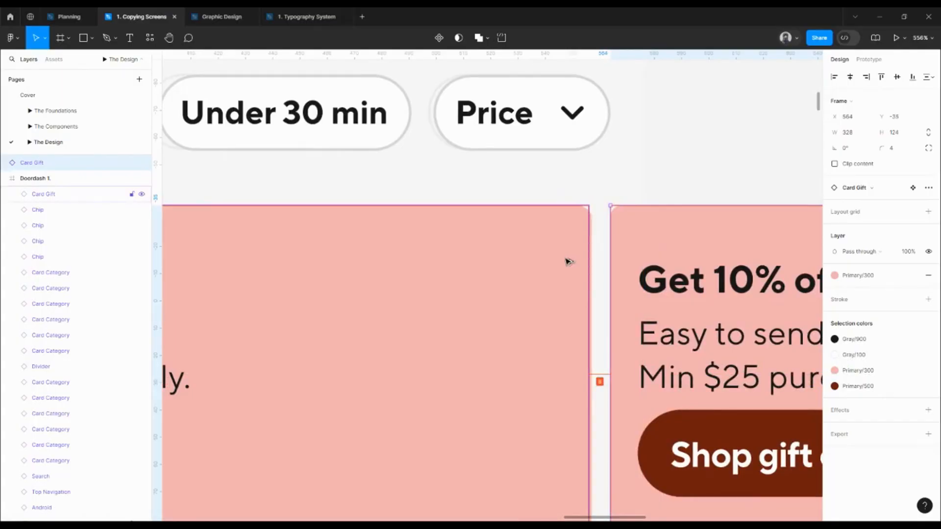
# - Select the Doordash 1. frame and make the layout grids visible
pyautogui.scroll(-10, 567, 262)
pyautogui.scroll(2, 436, 221)
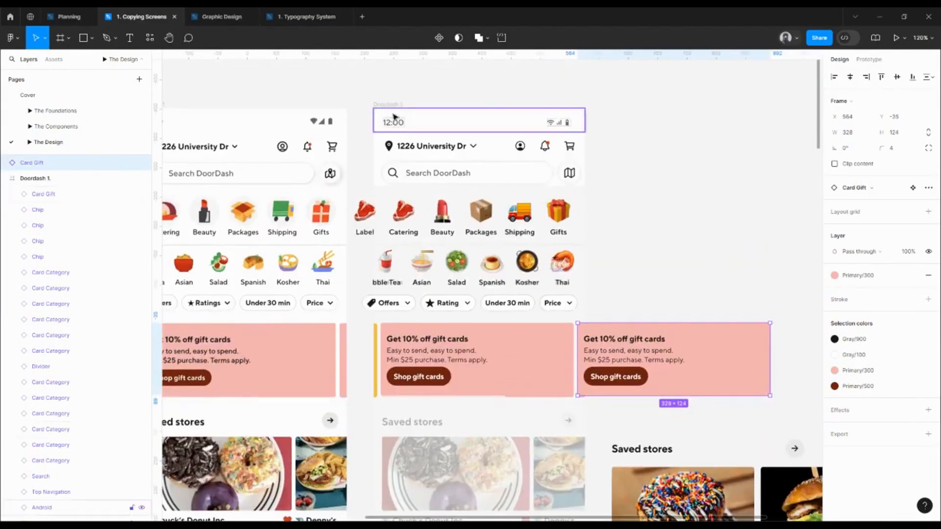
pyautogui.click(387, 104)
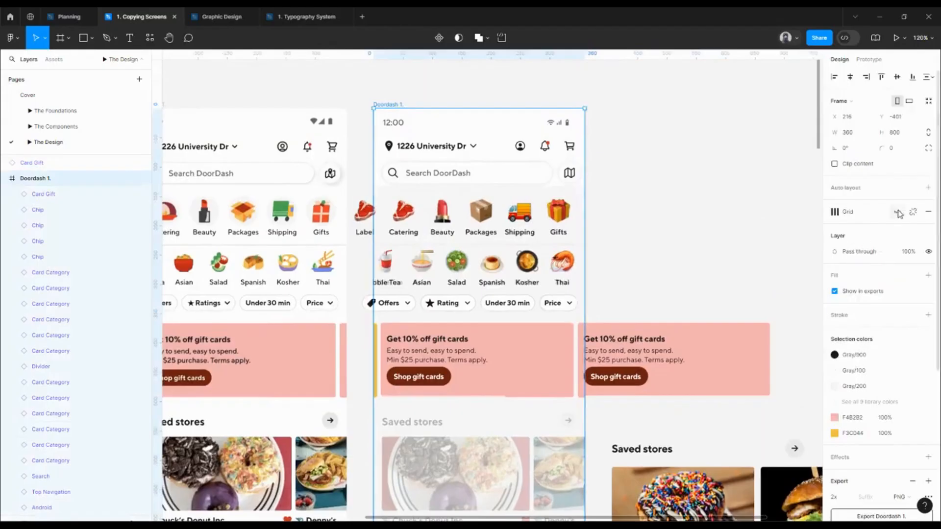
pyautogui.click(899, 214)
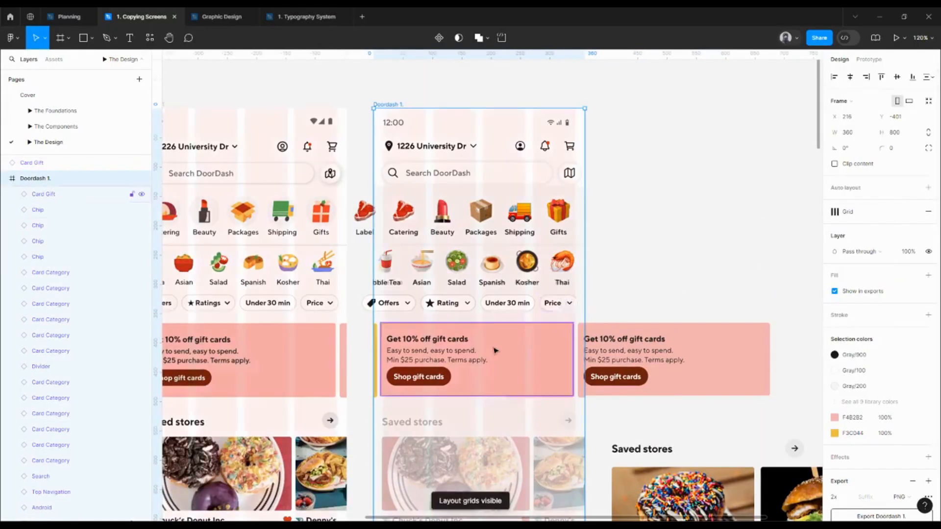
# - Nudge the first gift card banner 4 px right to X 16, aligned with the first grid column
pyautogui.scroll(3, 495, 349)
pyautogui.scroll(6, 337, 338)
pyautogui.press('Escape')
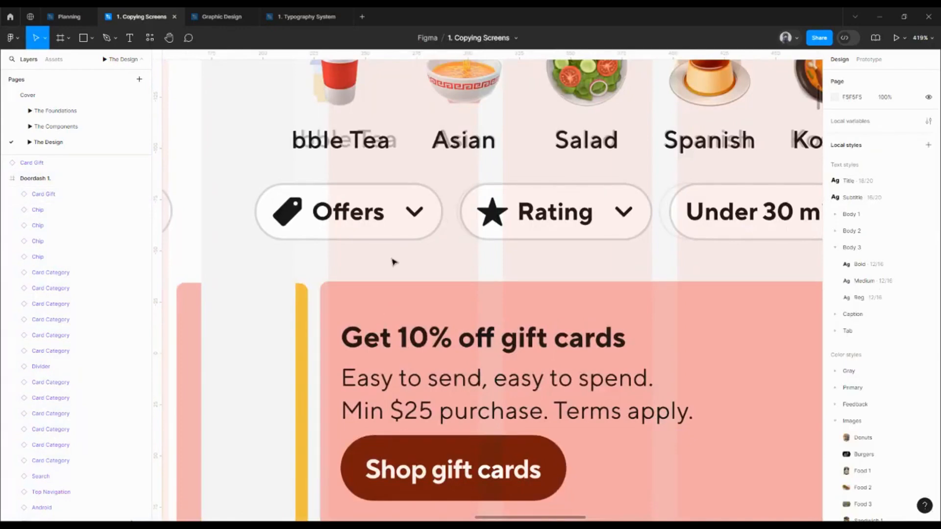
pyautogui.click(368, 302)
pyautogui.press('Right')
pyautogui.press('Right')
pyautogui.press('Right')
pyautogui.press('Right')
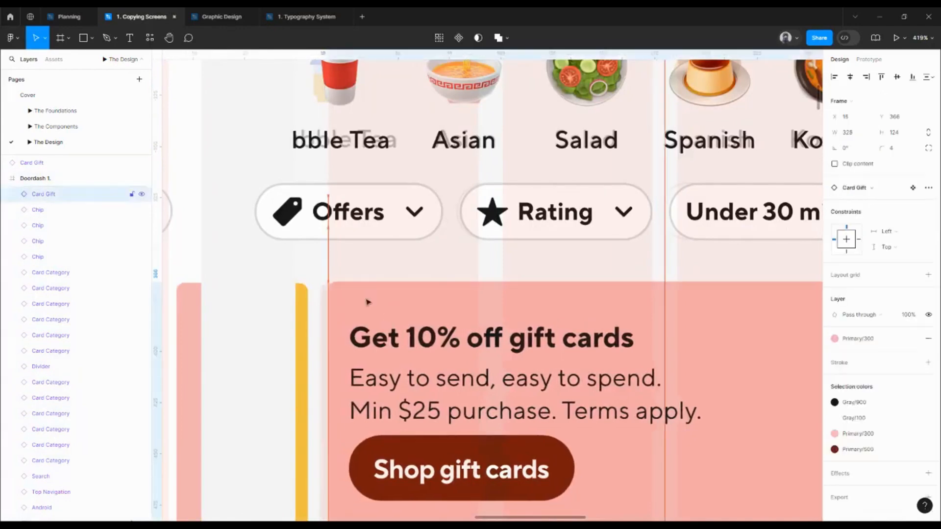
# - Measure the inner search field's left margin within the Search bar against the grid column
pyautogui.scroll(-10, 369, 302)
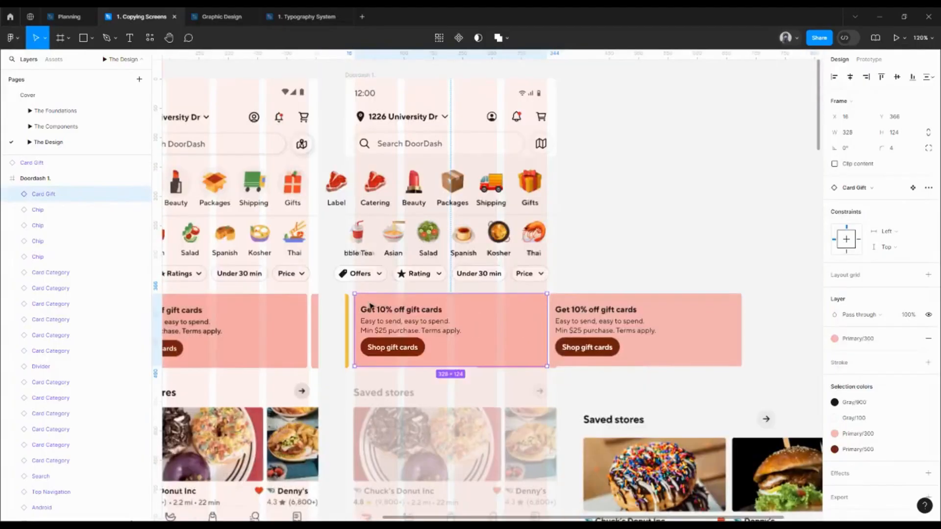
pyautogui.scroll(2, 372, 211)
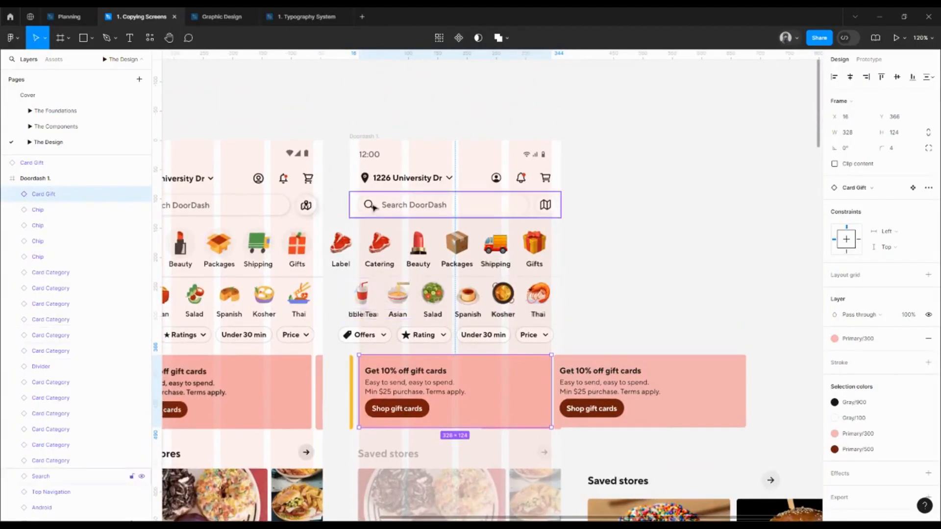
pyautogui.click(387, 206)
pyautogui.scroll(10, 351, 200)
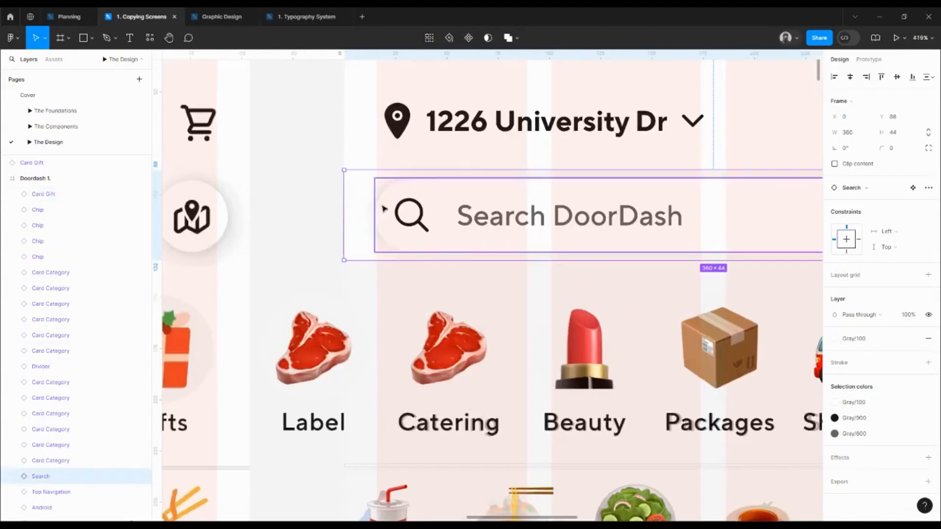
pyautogui.doubleClick(394, 209)
pyautogui.press('alt')
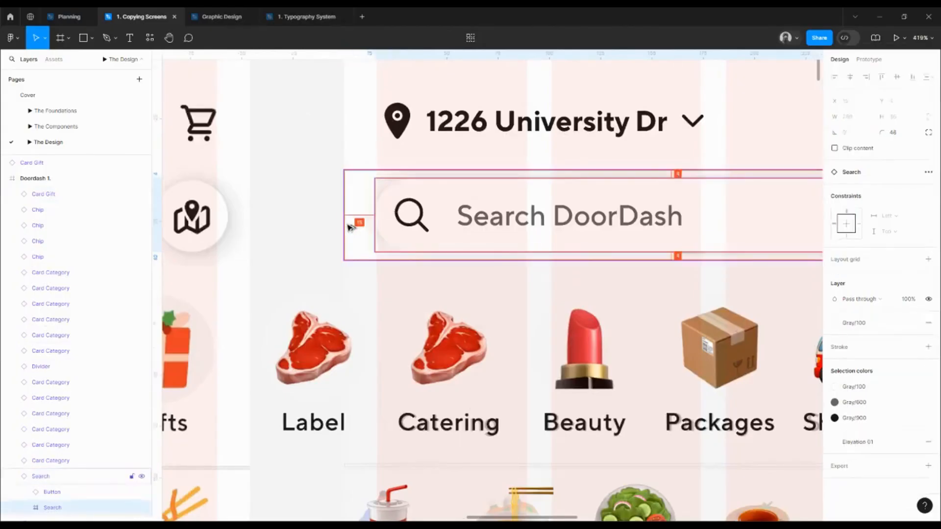
# - Go to the Search bar's main component and move its inner search field to X 16
pyautogui.click(330, 229)
pyautogui.click(393, 215)
pyautogui.moveTo(462, 221); pyautogui.dragTo(402, 231)
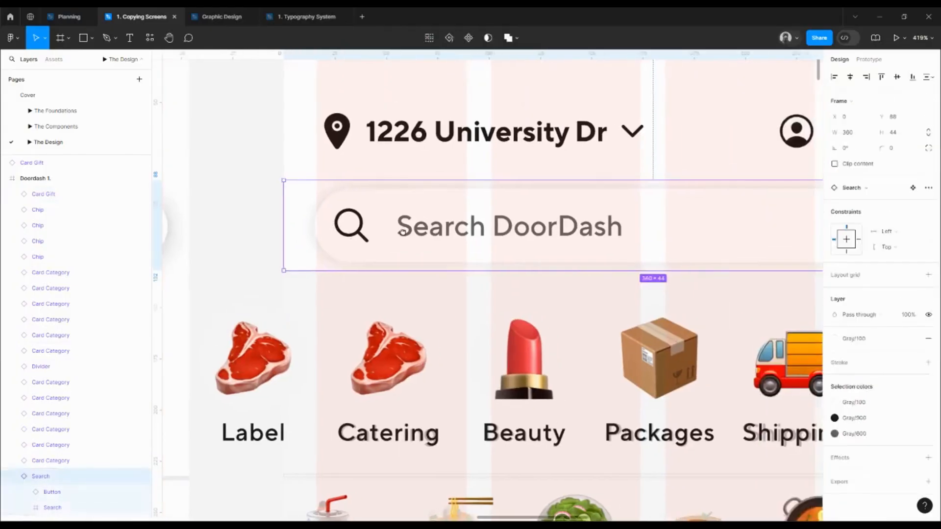
pyautogui.click(399, 160)
pyautogui.click(352, 222)
pyautogui.rightClick(352, 222)
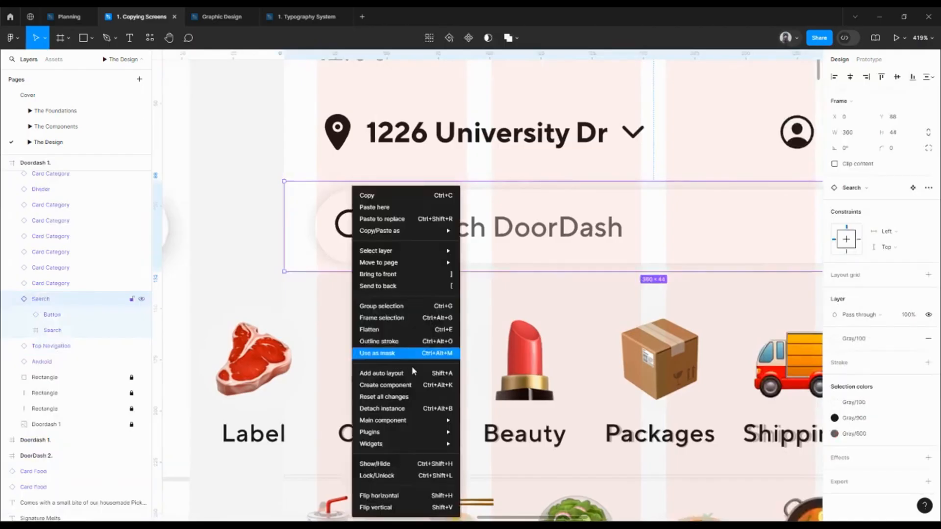
pyautogui.moveTo(426, 420)
pyautogui.click(499, 420)
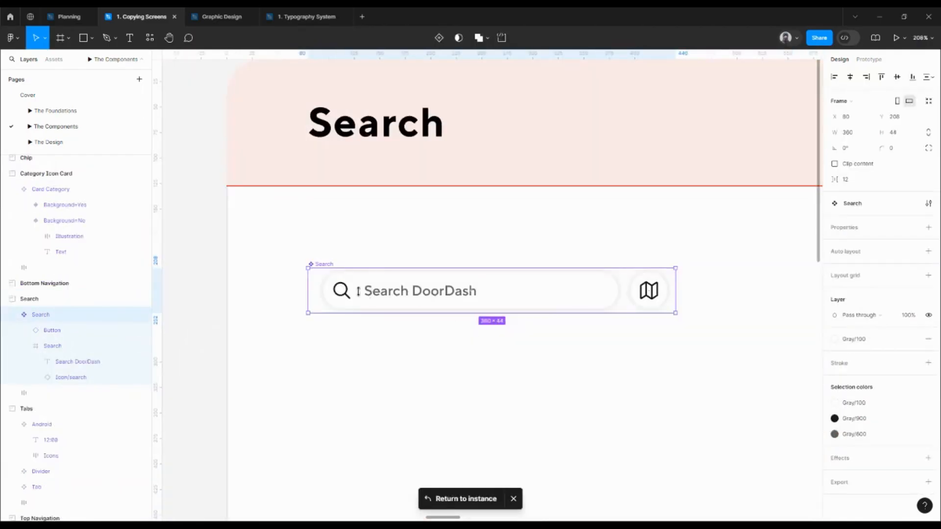
pyautogui.click(356, 293)
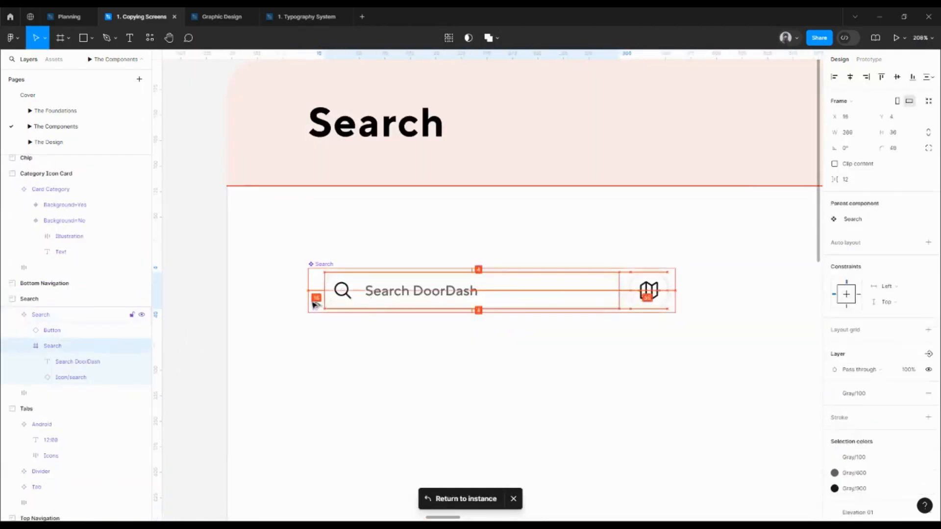
# - Measure the map button's right margin inside the Search main component, and return to The Design page
pyautogui.scroll(5, 632, 294)
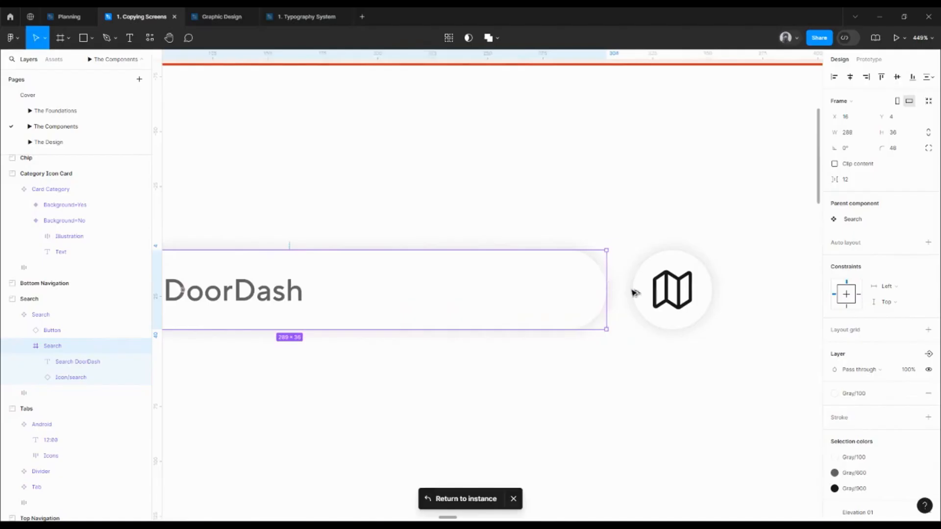
pyautogui.click(657, 298)
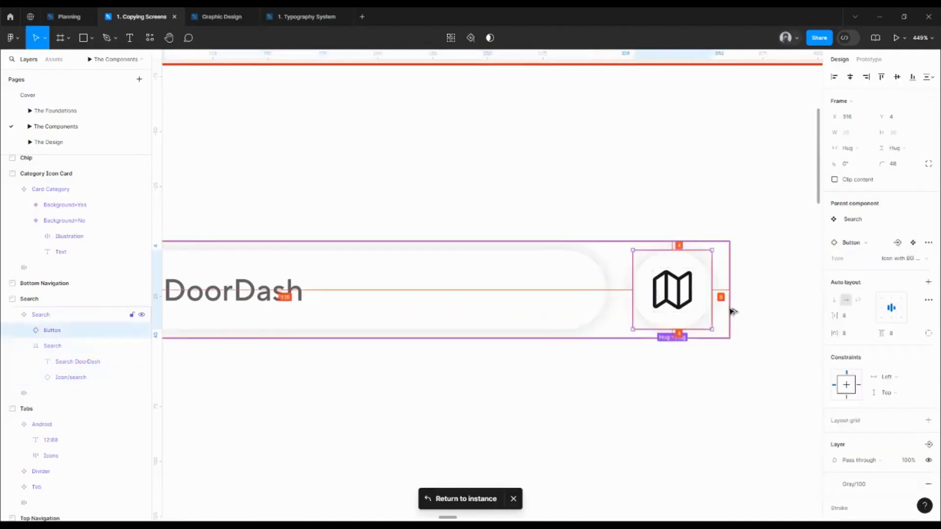
pyautogui.scroll(-10, 732, 312)
pyautogui.press('Escape')
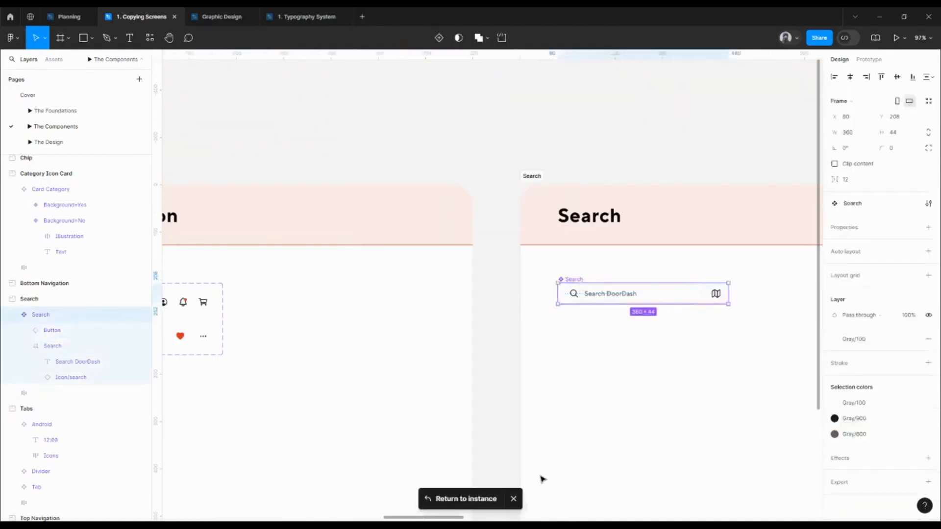
pyautogui.click(34, 142)
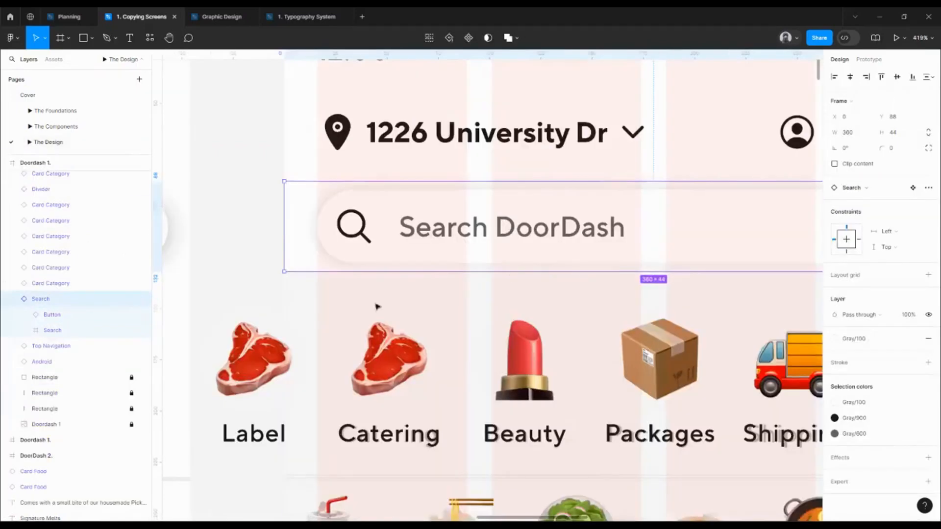
# - Check the spacing and grid alignment of both category card rows and the filter chips
pyautogui.scroll(-5, 376, 307)
pyautogui.scroll(-2, 382, 294)
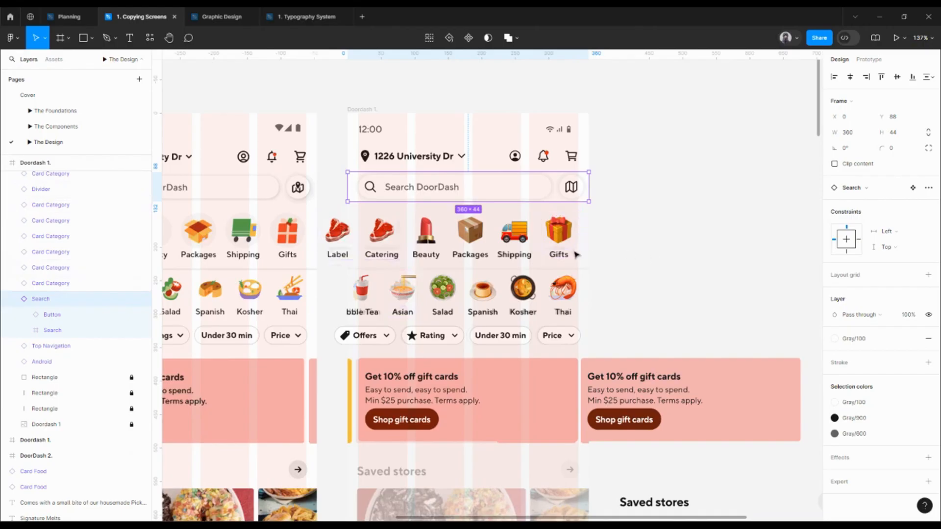
pyautogui.click(337, 236)
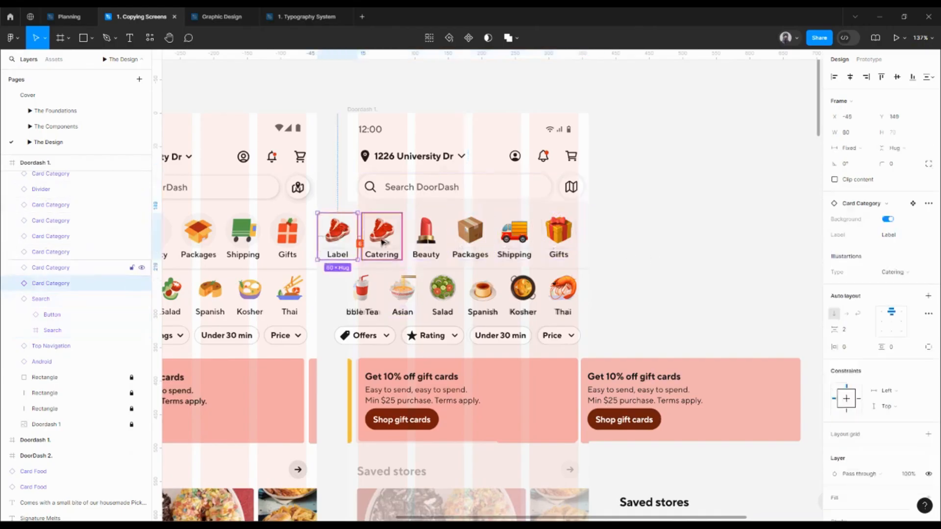
pyautogui.click(363, 293)
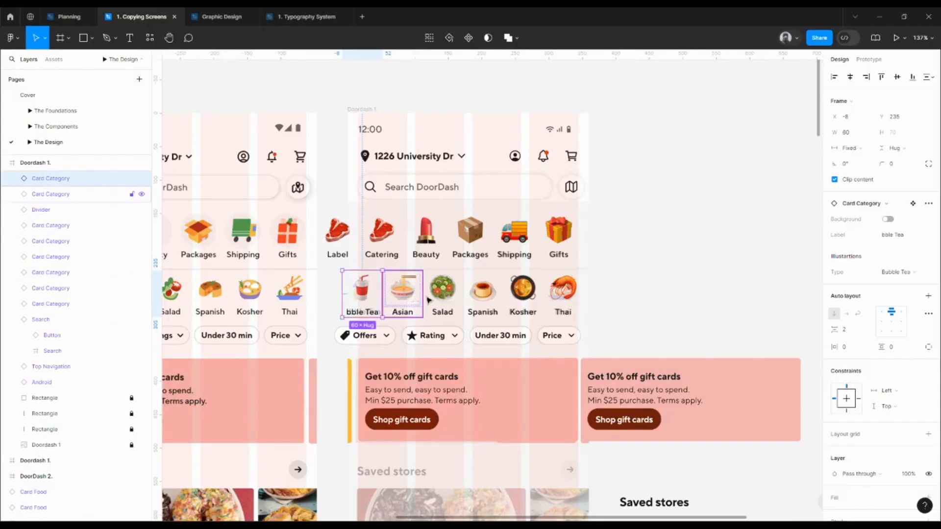
pyautogui.click(358, 339)
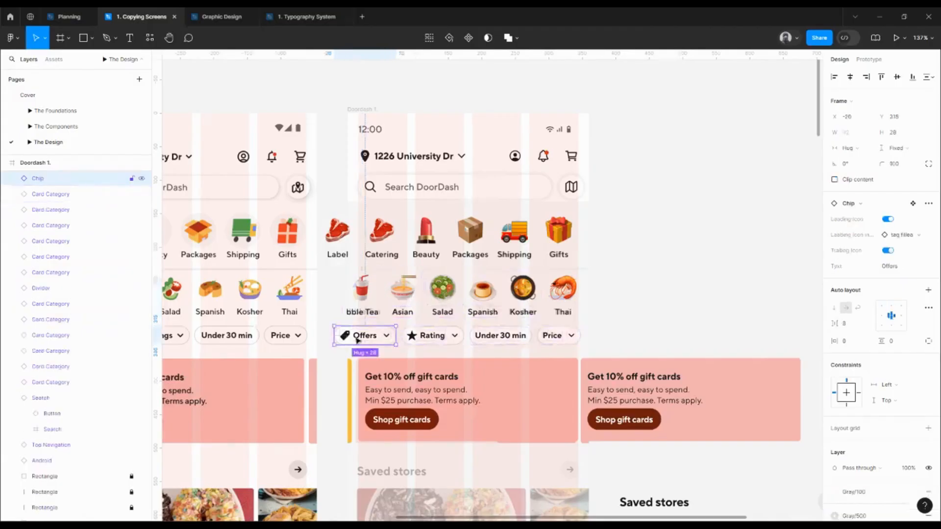
pyautogui.scroll(-1, 431, 337)
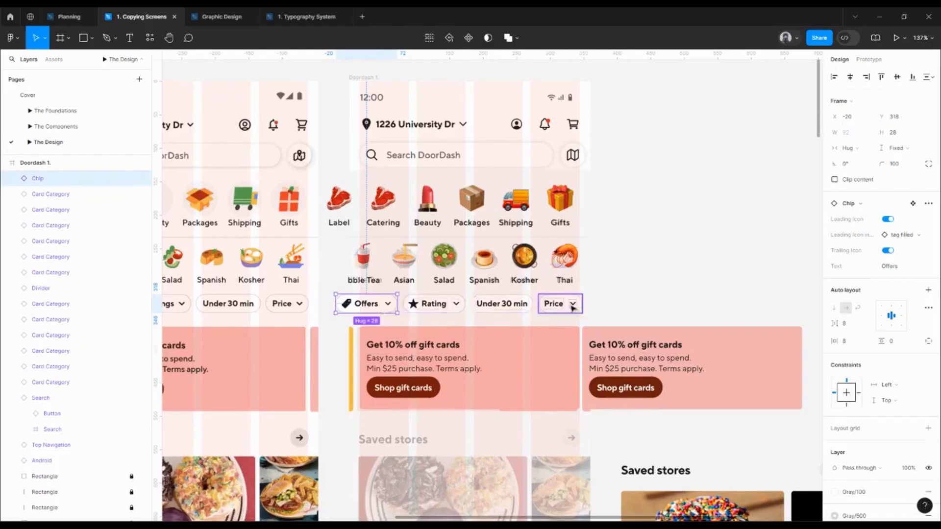
# - Nudge the second gift card banner 4 px right to X 568, leaving an 8 px gap after the first banner
pyautogui.click(577, 396)
pyautogui.scroll(5, 554, 378)
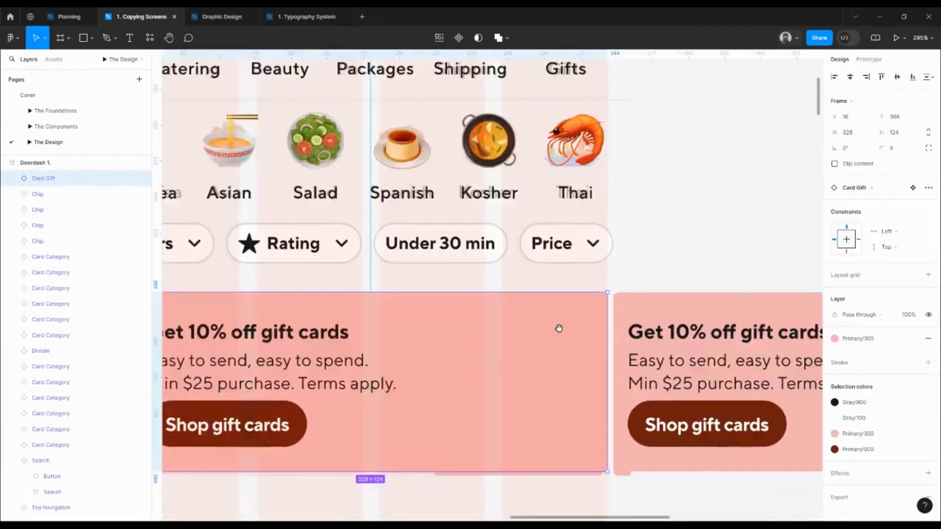
pyautogui.moveTo(559, 329); pyautogui.dragTo(537, 311)
pyautogui.press('alt')
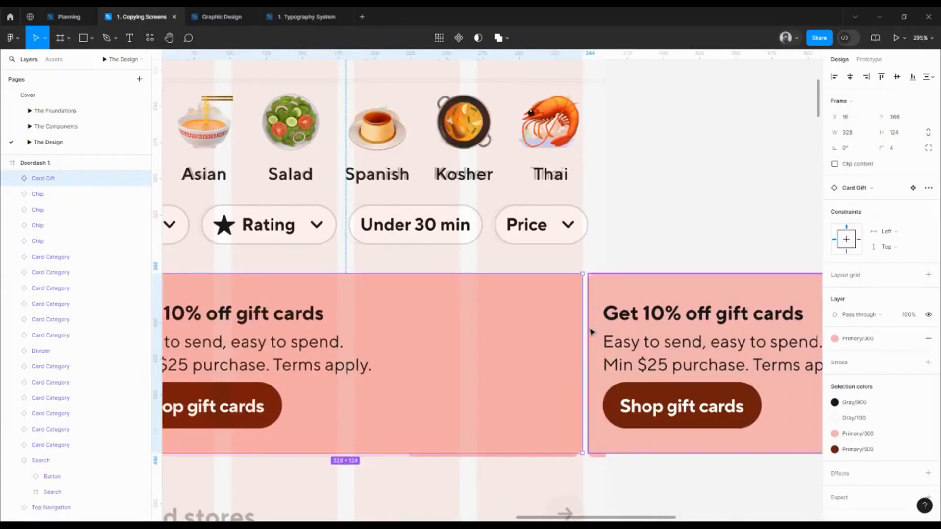
pyautogui.click(601, 326)
pyautogui.press('alt')
pyautogui.press('Right')
pyautogui.press('Right')
pyautogui.press('Right')
pyautogui.press('Right')
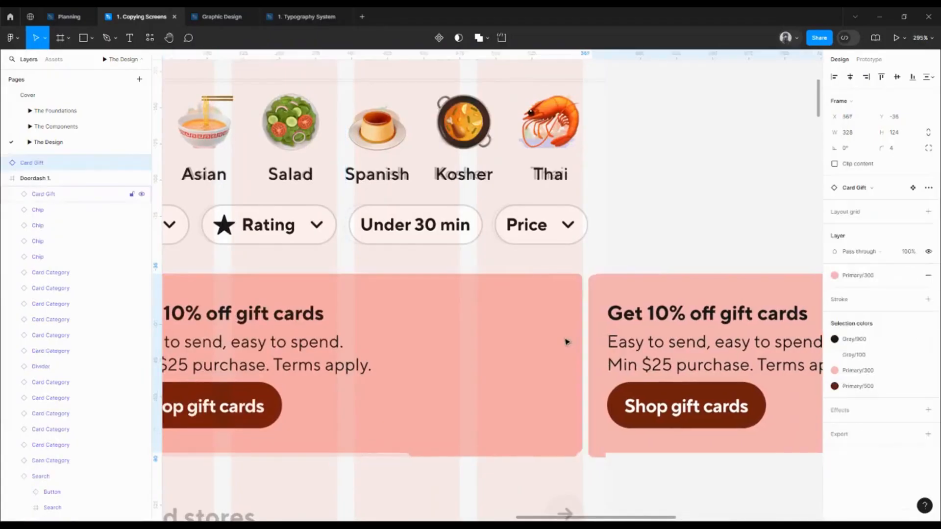
pyautogui.press('alt')
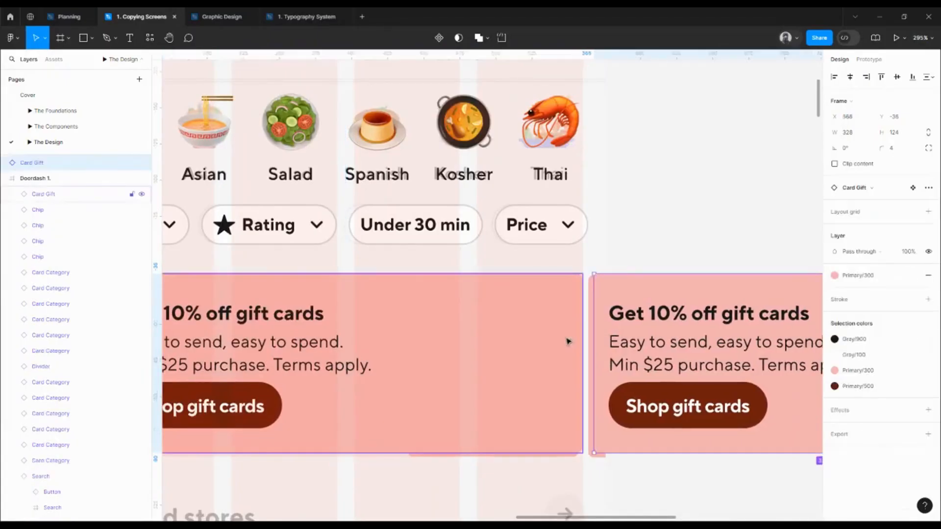
# - Switch content clipping on and off for the recreated Doordash 1. frame to test the second gift card banner
pyautogui.scroll(-6, 568, 342)
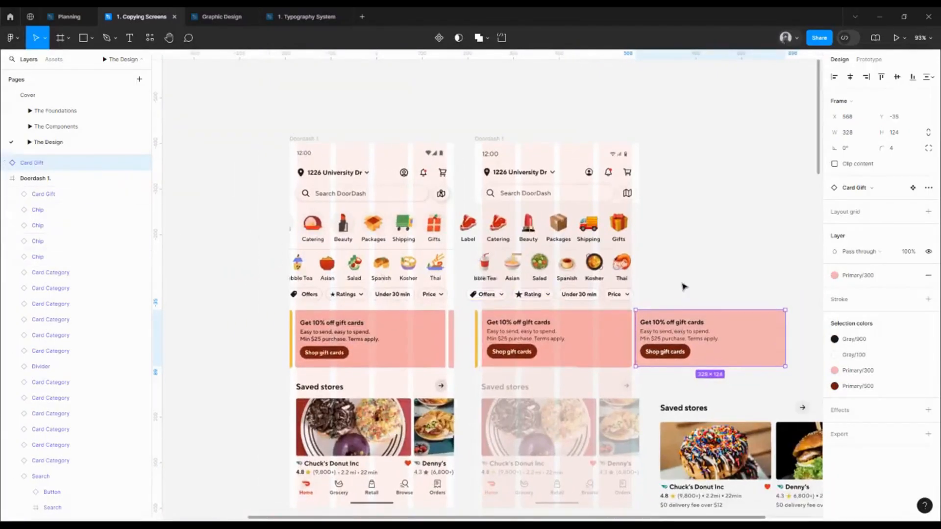
pyautogui.click(834, 164)
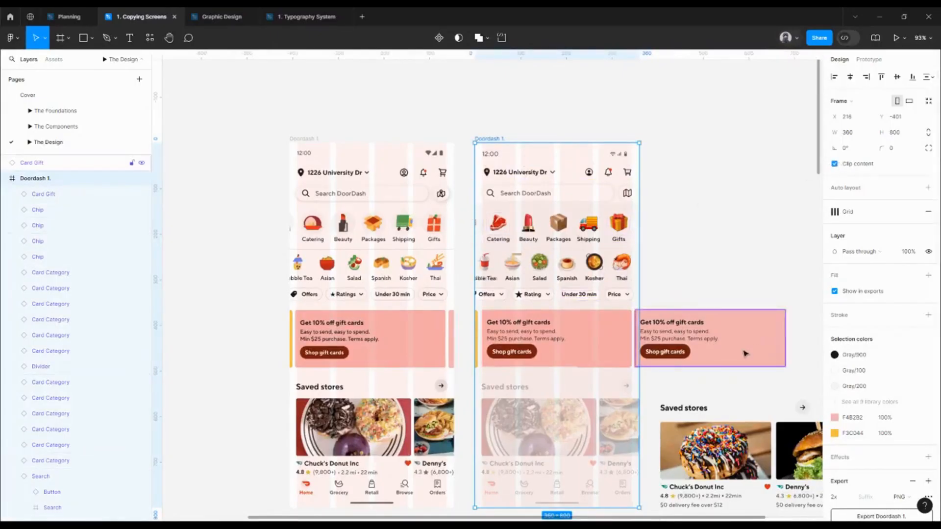
pyautogui.click(834, 165)
pyautogui.click(708, 326)
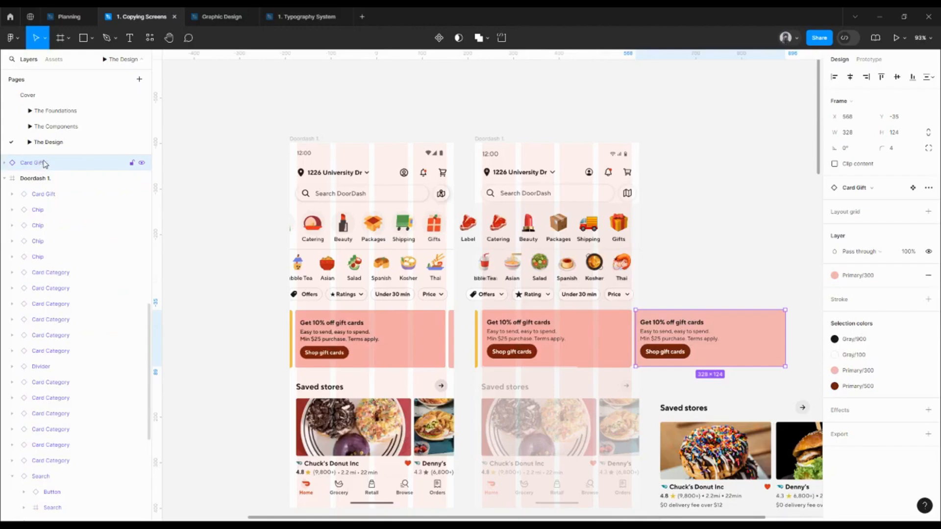
# - Nest the second Card Gift layer inside the recreated Doordash 1. frame, above its first Card Gift layer
pyautogui.scroll(5, 45, 163)
pyautogui.click(497, 140)
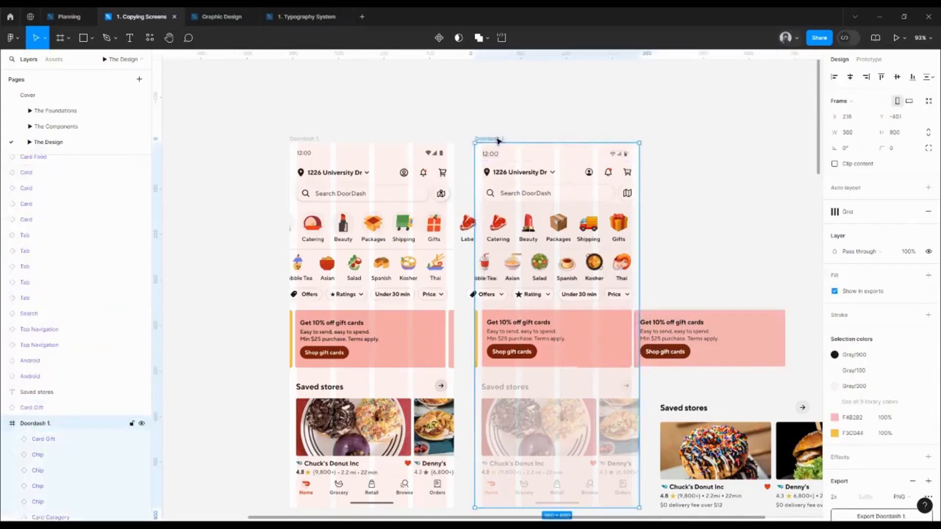
pyautogui.click(718, 337)
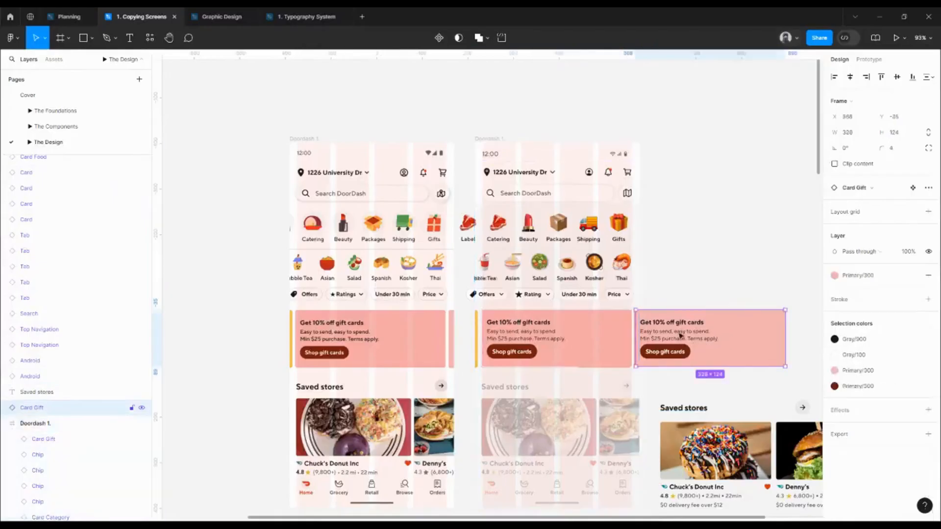
pyautogui.moveTo(49, 410); pyautogui.dragTo(52, 431)
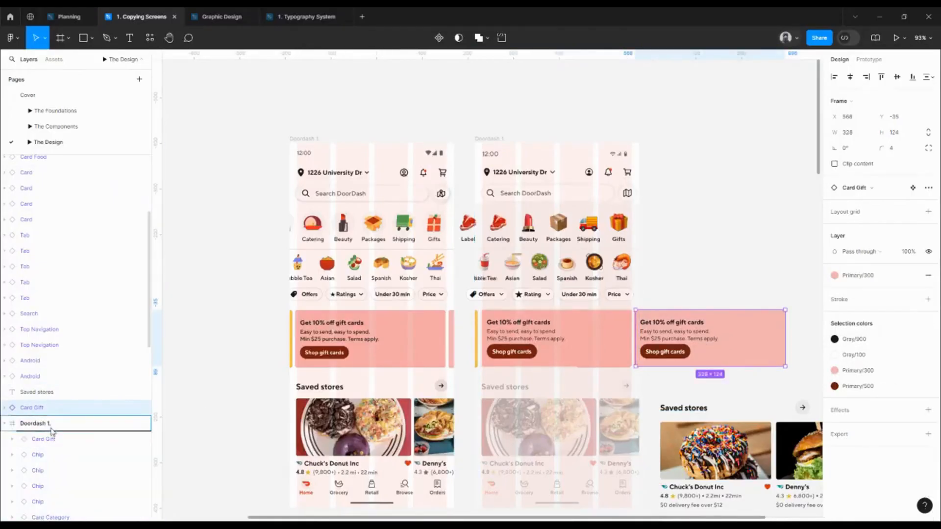
pyautogui.moveTo(54, 434); pyautogui.dragTo(55, 436)
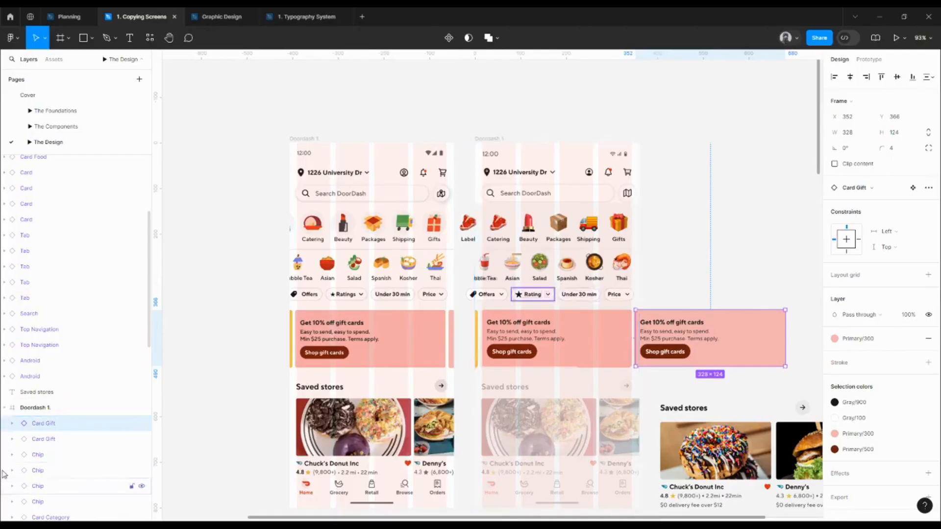
pyautogui.click(6, 409)
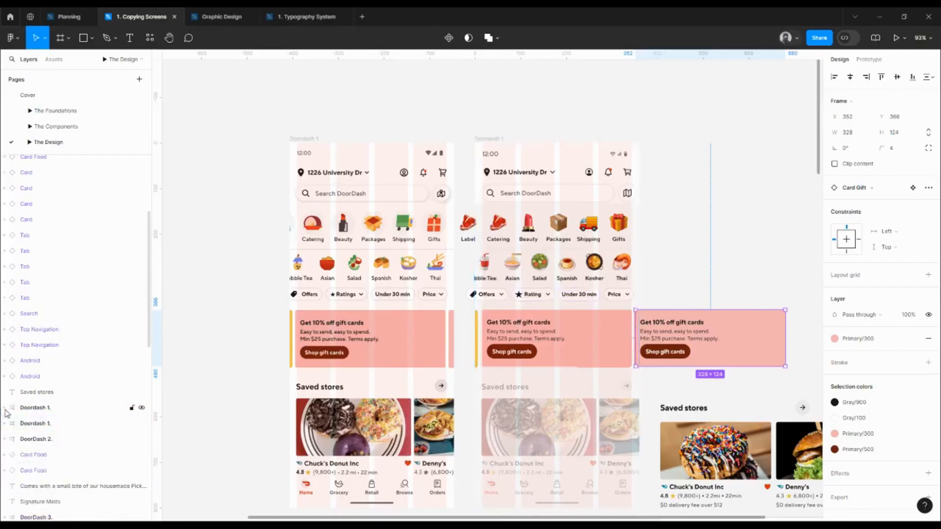
pyautogui.click(5, 411)
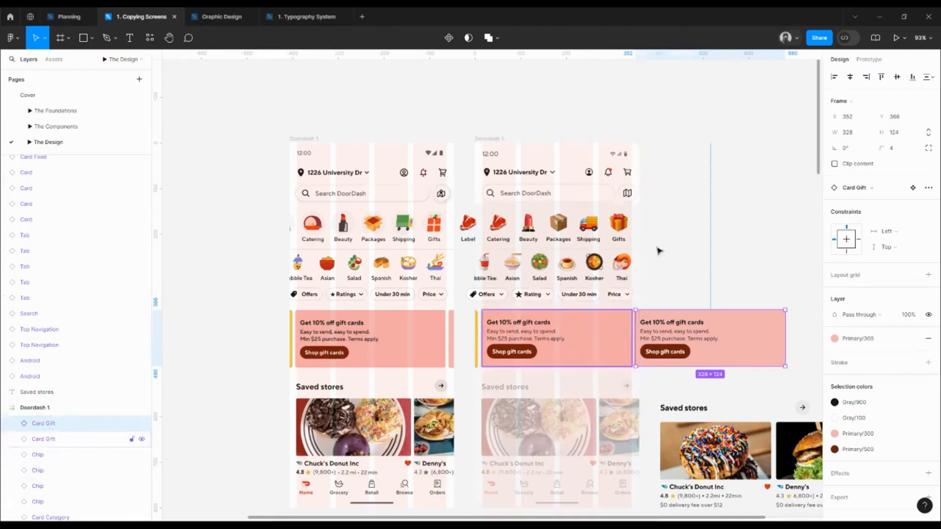
# - Test the nested second banner by enabling and disabling content clipping on the Doordash 1. frame
pyautogui.click(489, 139)
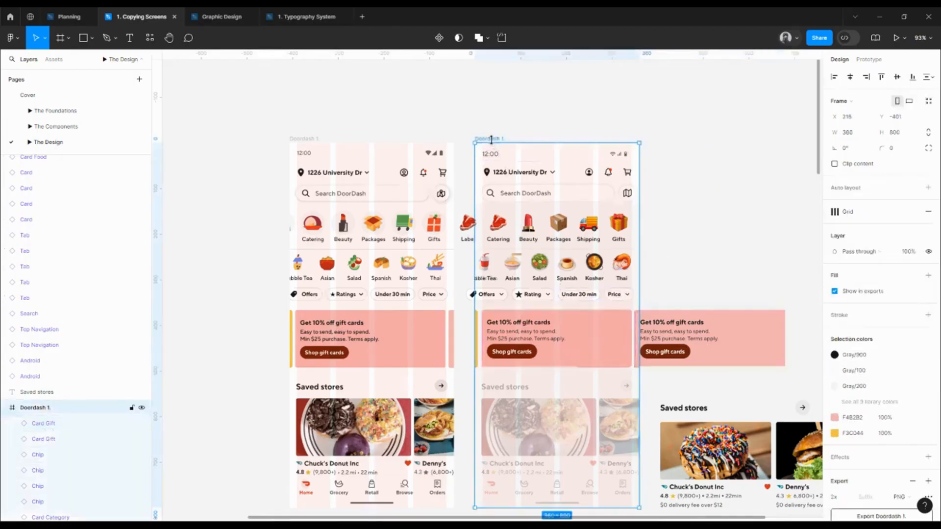
pyautogui.click(835, 165)
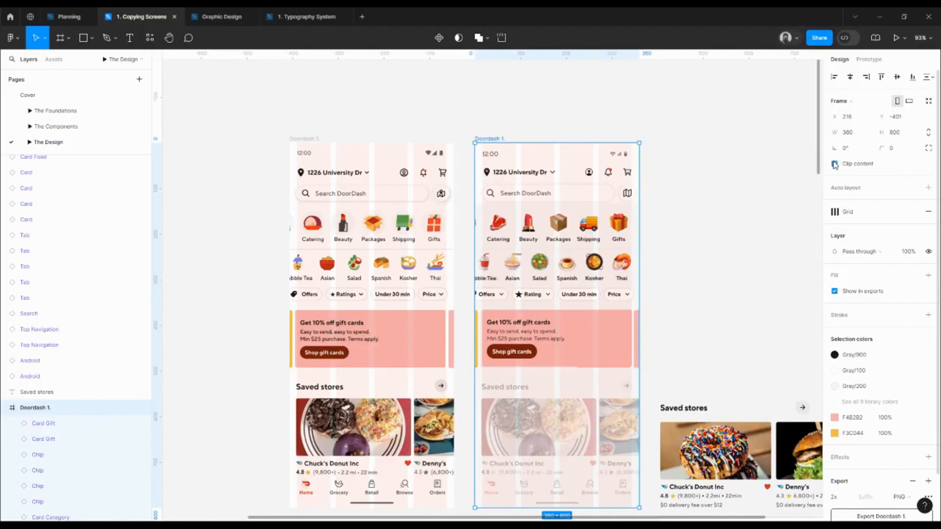
pyautogui.click(834, 164)
# - Duplicate the second gift card banner and move the copy left to X -320, just before the first banner
pyautogui.click(708, 352)
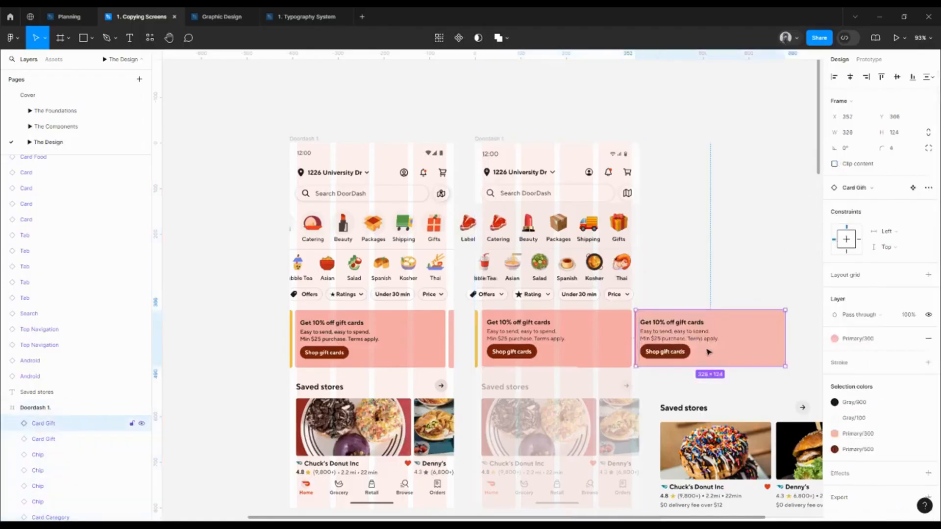
pyautogui.hotkey('ctrl', 'd')
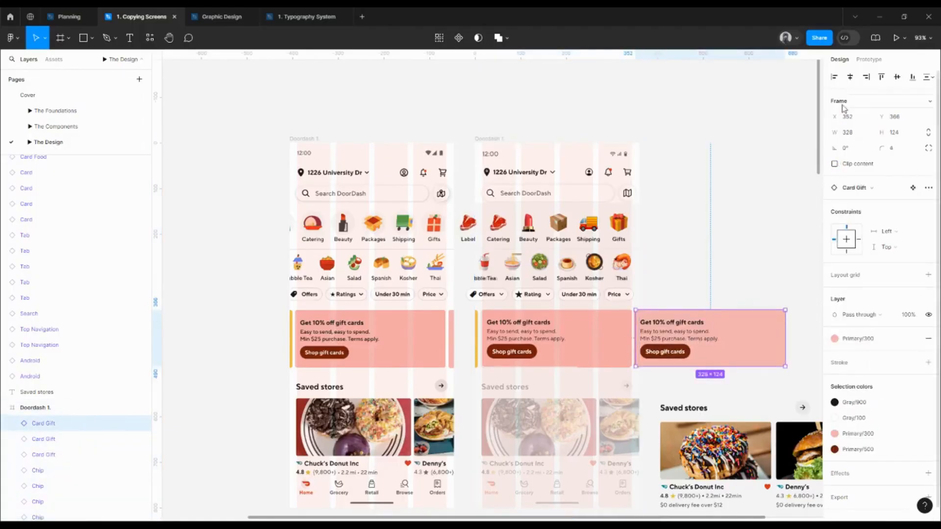
pyautogui.hotkey('shift', 'Left')
pyautogui.hotkey('shift', 'Left')
pyautogui.hotkey('shift', 'Left')
pyautogui.hotkey('shift', 'Left')
pyautogui.hotkey('shift', 'Left')
pyautogui.hotkey('shift', 'Left')
pyautogui.hotkey('shift', 'Left')
pyautogui.hotkey('shift', 'Left')
pyautogui.hotkey('shift', 'Left')
pyautogui.hotkey('shift', 'Left')
pyautogui.hotkey('shift', 'Left')
pyautogui.hotkey('shift', 'Left')
pyautogui.hotkey('shift', 'Left')
pyautogui.hotkey('shift', 'Left')
pyautogui.hotkey('shift', 'Left')
pyautogui.hotkey('shift', 'Left')
pyautogui.hotkey('shift', 'Left')
pyautogui.hotkey('shift', 'Left')
pyautogui.hotkey('shift', 'Left')
pyautogui.hotkey('shift', 'Left')
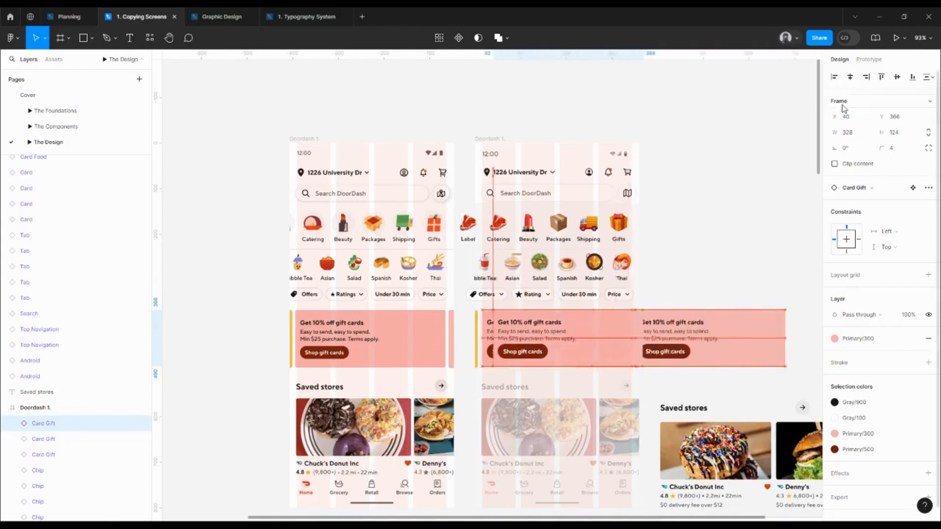
pyautogui.hotkey('shift', 'Left')
pyautogui.hotkey('shift', 'Left')
pyautogui.hotkey('shift', 'Left')
pyautogui.hotkey('shift', 'Left')
pyautogui.hotkey('shift', 'Left')
pyautogui.hotkey('shift', 'Left')
pyautogui.hotkey('shift', 'Left')
pyautogui.hotkey('shift', 'Left')
pyautogui.hotkey('shift', 'Left')
pyautogui.hotkey('shift', 'Left')
pyautogui.hotkey('shift', 'Left')
pyautogui.hotkey('shift', 'Left')
pyautogui.hotkey('shift', 'Left')
pyautogui.hotkey('shift', 'Left')
pyautogui.hotkey('shift', 'Left')
pyautogui.hotkey('shift', 'Left')
pyautogui.hotkey('shift', 'Left')
pyautogui.hotkey('shift', 'Left')
pyautogui.hotkey('shift', 'Left')
pyautogui.hotkey('shift', 'Left')
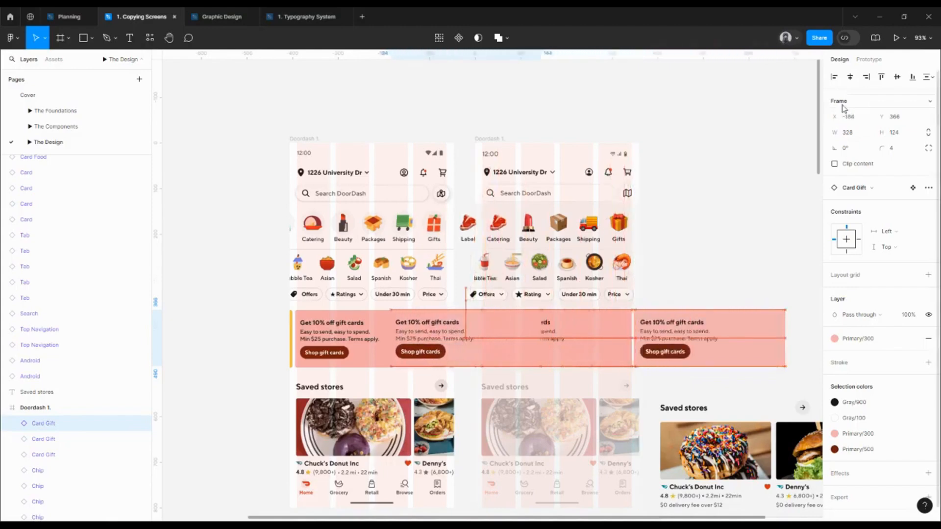
pyautogui.hotkey('shift', 'Left')
pyautogui.hotkey('shift', 'Left')
pyautogui.hotkey('shift', 'Left')
pyautogui.hotkey('shift', 'Left')
pyautogui.hotkey('shift', 'Left')
pyautogui.hotkey('shift', 'Left')
pyautogui.hotkey('shift', 'Left')
pyautogui.hotkey('shift', 'Left')
pyautogui.hotkey('shift', 'Left')
pyautogui.hotkey('shift', 'Left')
pyautogui.hotkey('shift', 'Left')
pyautogui.hotkey('shift', 'Left')
pyautogui.hotkey('shift', 'Left')
pyautogui.hotkey('shift', 'Left')
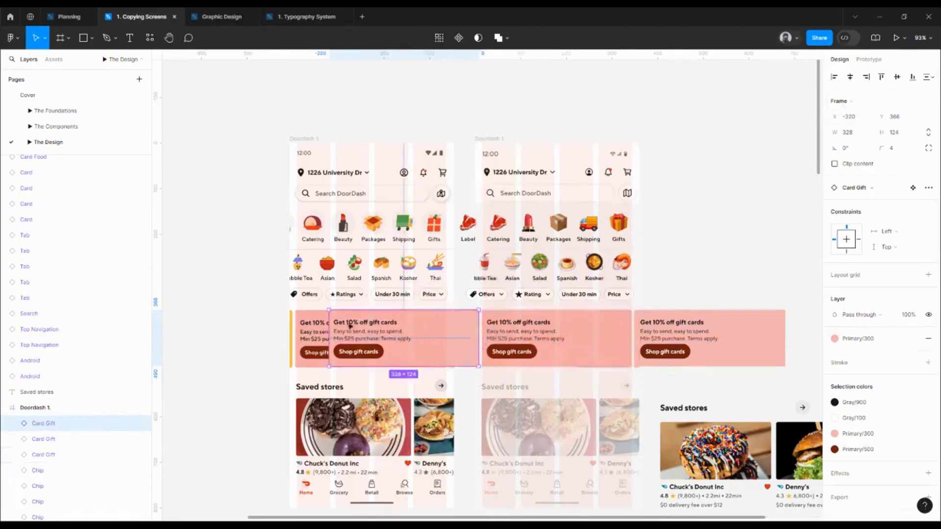
# - Detach the leftmost banner's Primary/300 fill style and recolor it F3C044, sampled from the original screenshot's yellow strip
pyautogui.scroll(4, 350, 325)
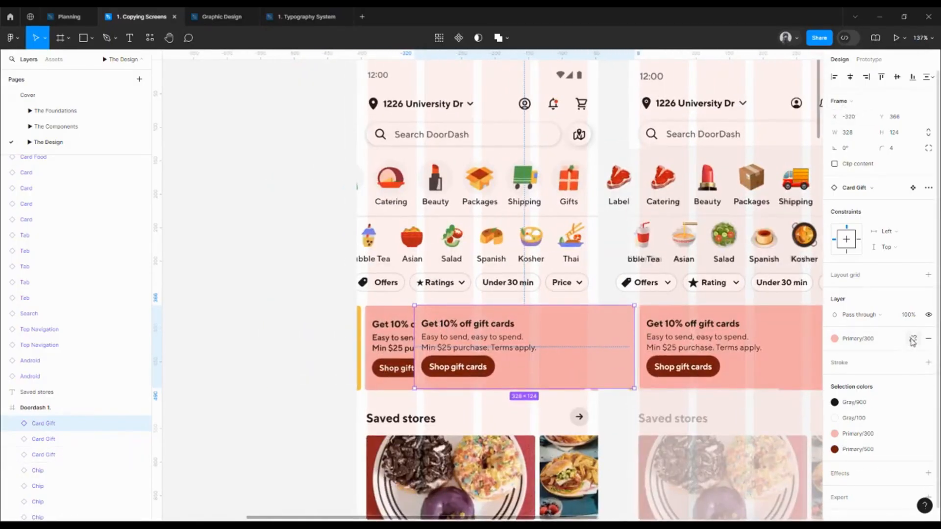
pyautogui.click(913, 340)
pyautogui.click(834, 353)
pyautogui.click(718, 404)
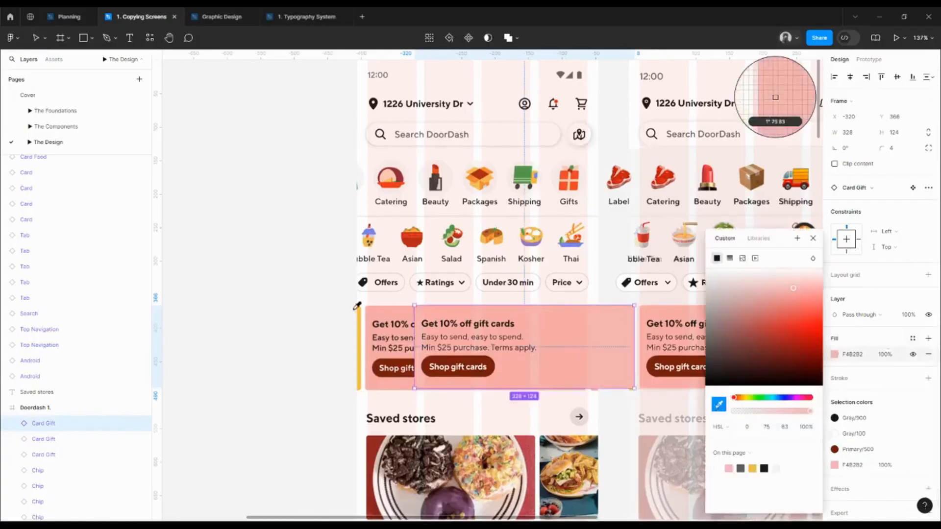
pyautogui.scroll(10, 357, 306)
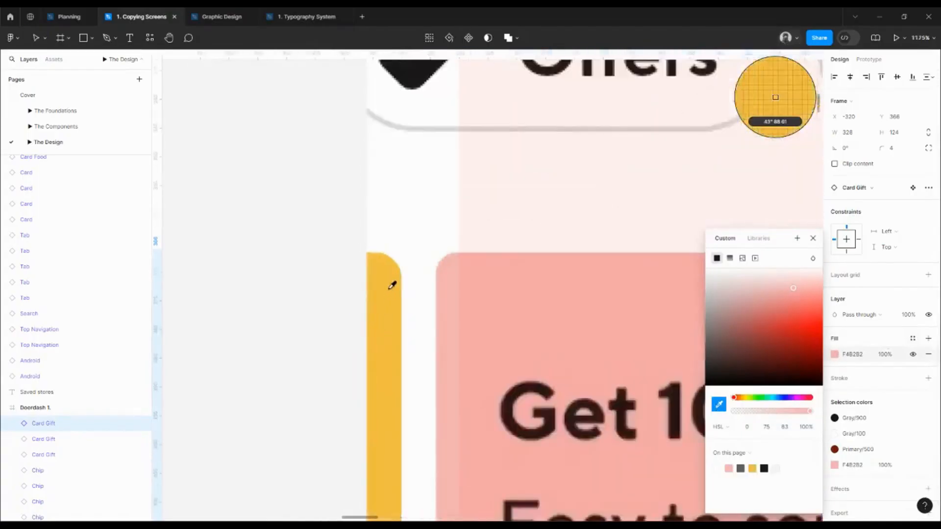
pyautogui.click(392, 285)
pyautogui.scroll(-10, 364, 295)
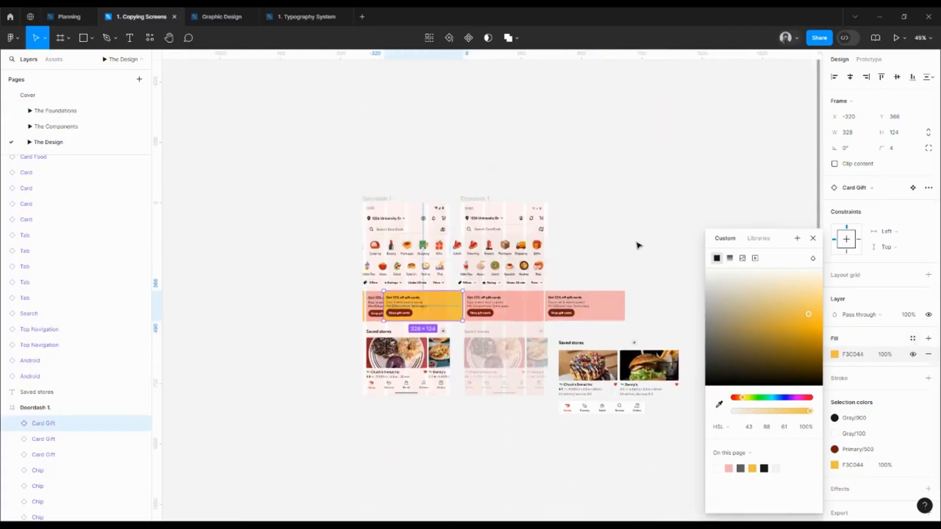
pyautogui.click(613, 235)
# - Enable content clipping on the recreated Doordash 1. frame and inspect the gift card row's edges
pyautogui.click(478, 199)
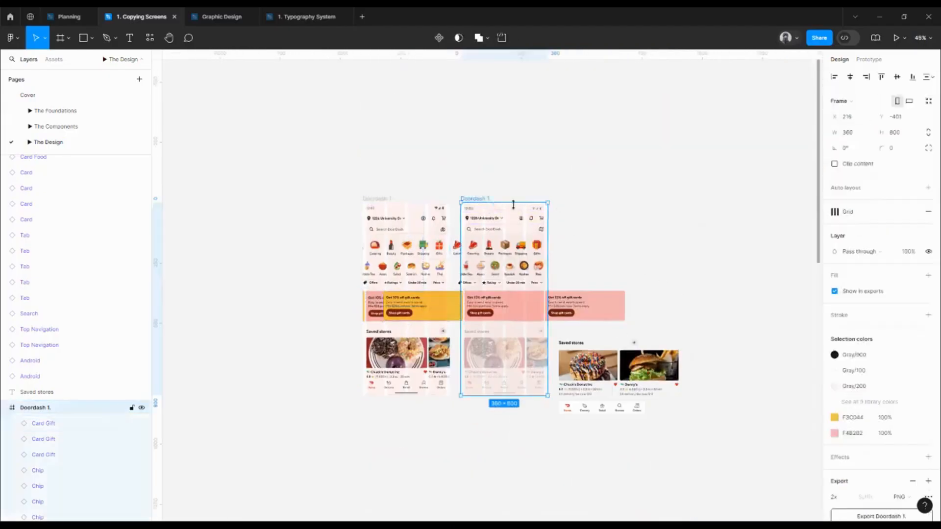
pyautogui.click(835, 164)
pyautogui.scroll(5, 513, 285)
pyautogui.scroll(-3, 513, 284)
pyautogui.hscroll(-3, 513, 284)
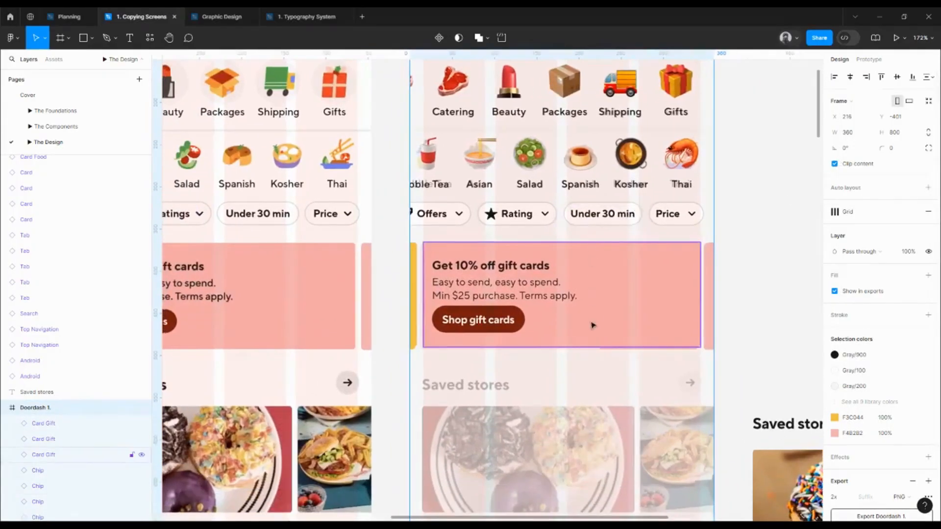
# - Add a "Saved stores" text heading over the faded heading below the gift card banners in the recreated frame
pyautogui.moveTo(592, 325); pyautogui.dragTo(597, 206)
pyautogui.scroll(-3, 603, 230)
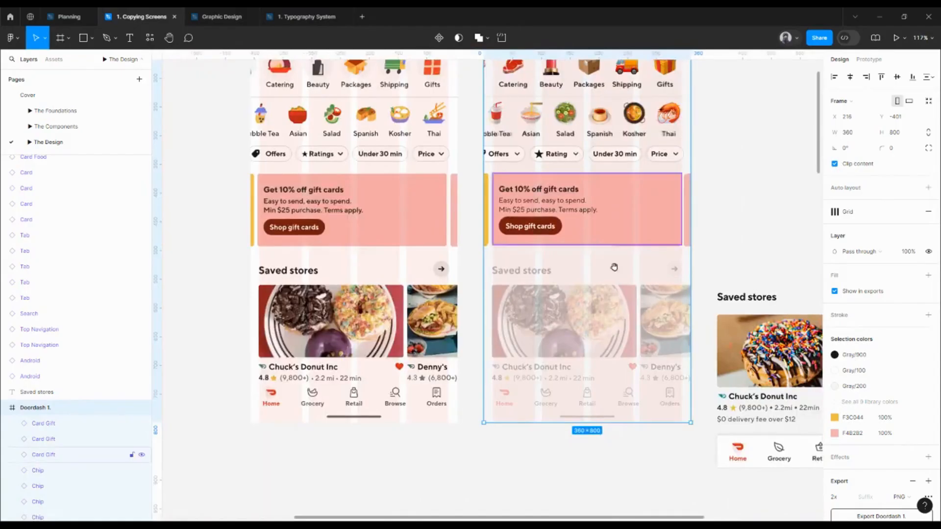
pyautogui.moveTo(614, 267); pyautogui.dragTo(557, 333)
pyautogui.click(685, 367)
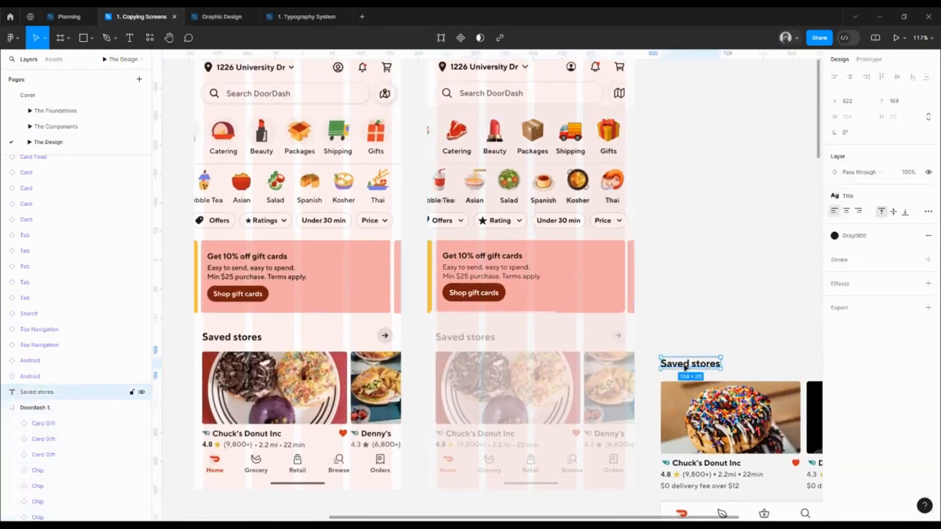
pyautogui.click(691, 314)
pyautogui.press('t')
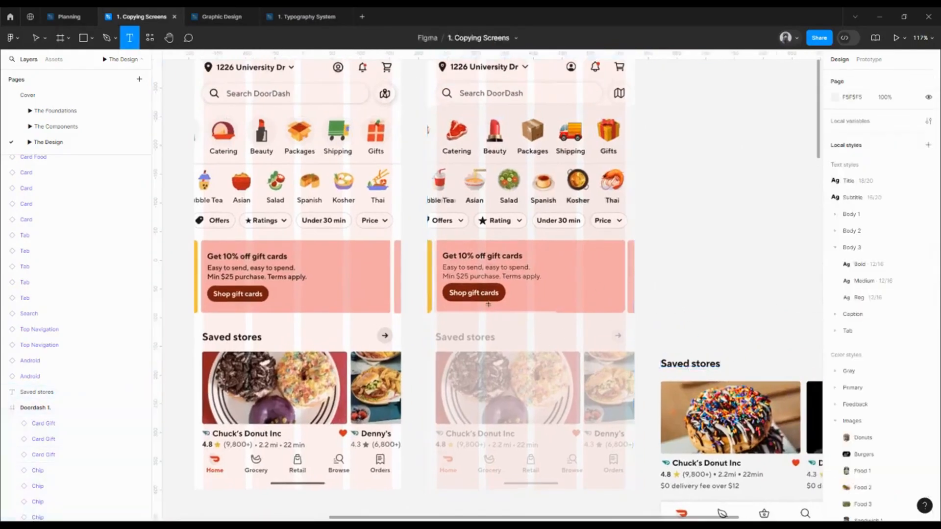
pyautogui.click(463, 340)
pyautogui.write('Sav')
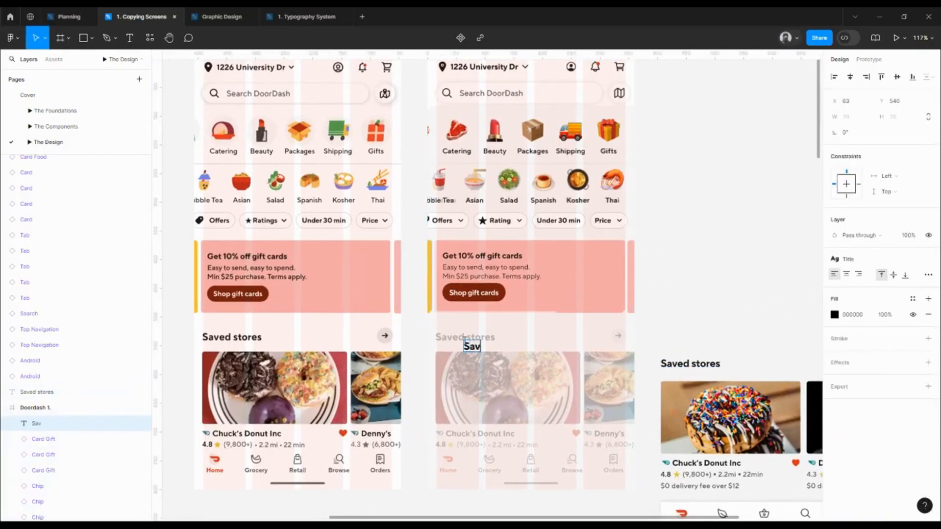
pyautogui.write('ed stores')
pyautogui.press('Escape')
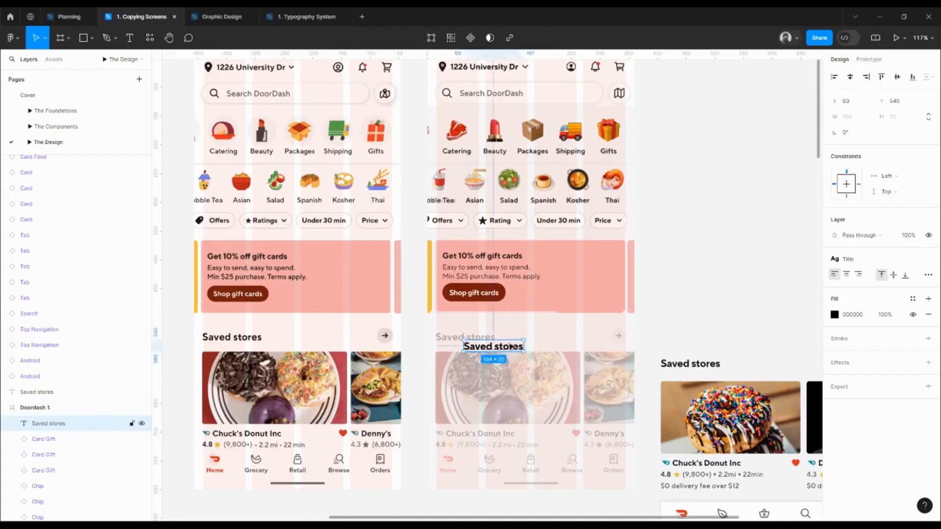
# - Position the new Saved stores heading at X 16, Y 524 on the layout grid and apply the Gray/900 color style
pyautogui.moveTo(497, 346); pyautogui.dragTo(469, 337)
pyautogui.scroll(5, 458, 347)
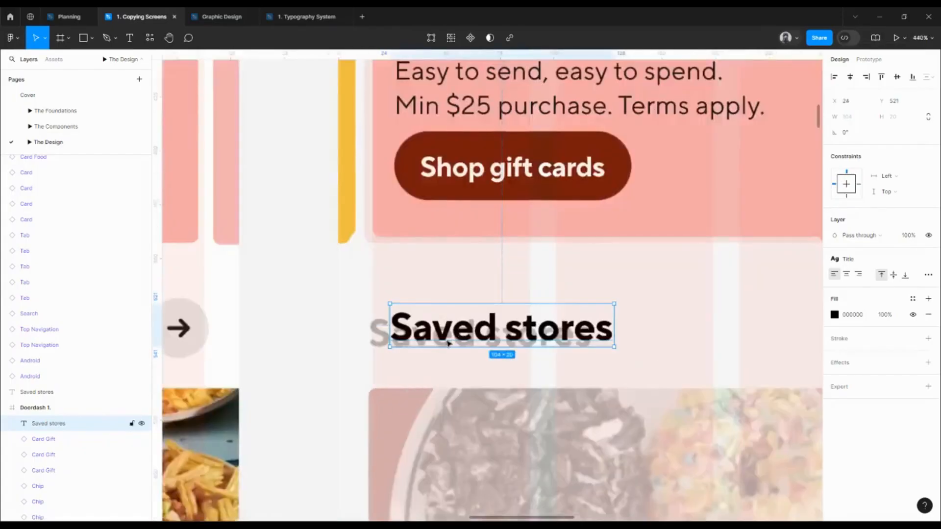
pyautogui.press('Left')
pyautogui.press('Left')
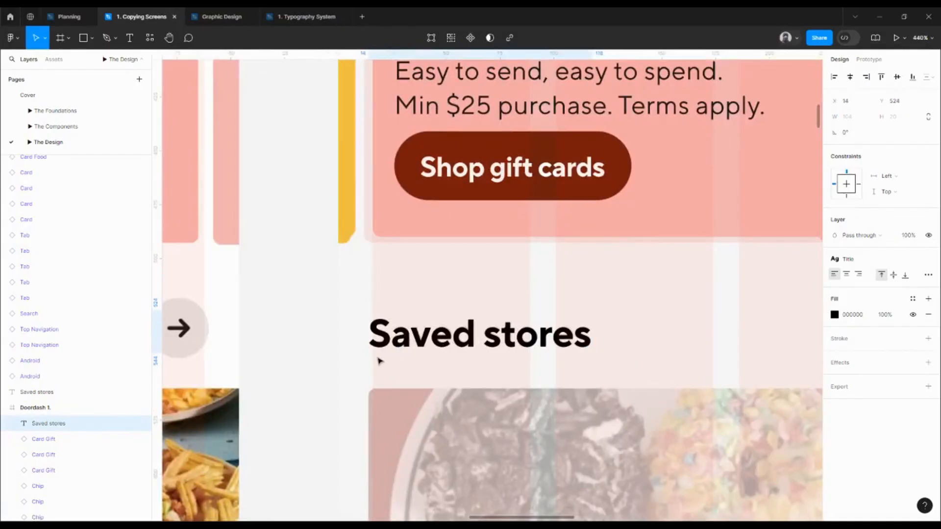
pyautogui.press('Right')
pyautogui.press('Right')
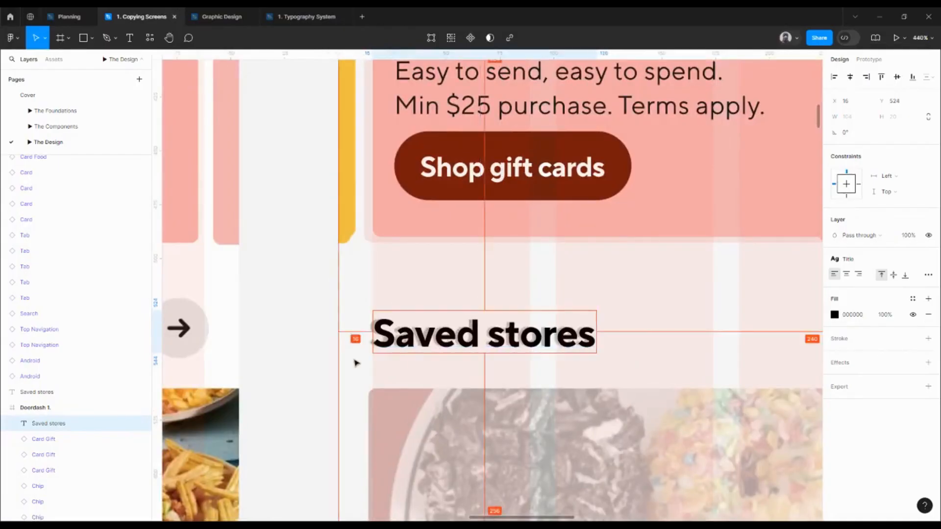
pyautogui.scroll(-3, 356, 362)
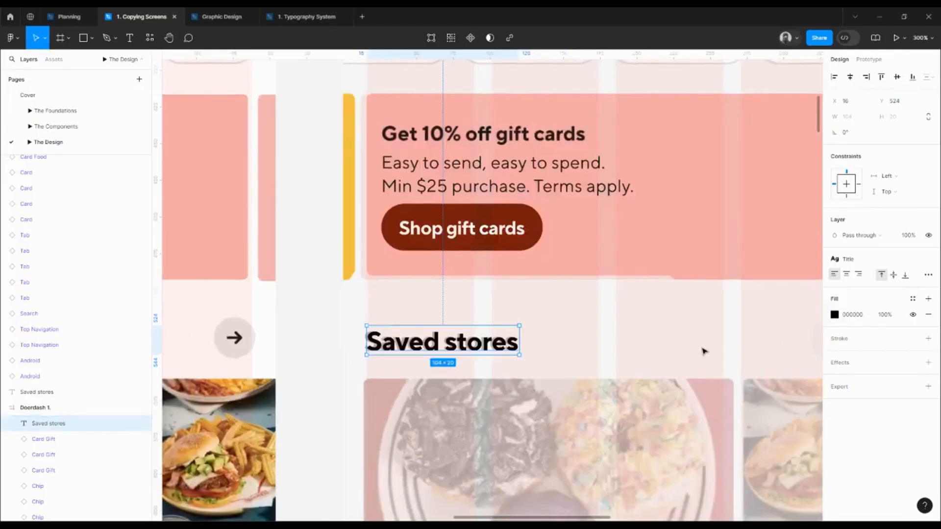
pyautogui.click(910, 297)
pyautogui.click(720, 390)
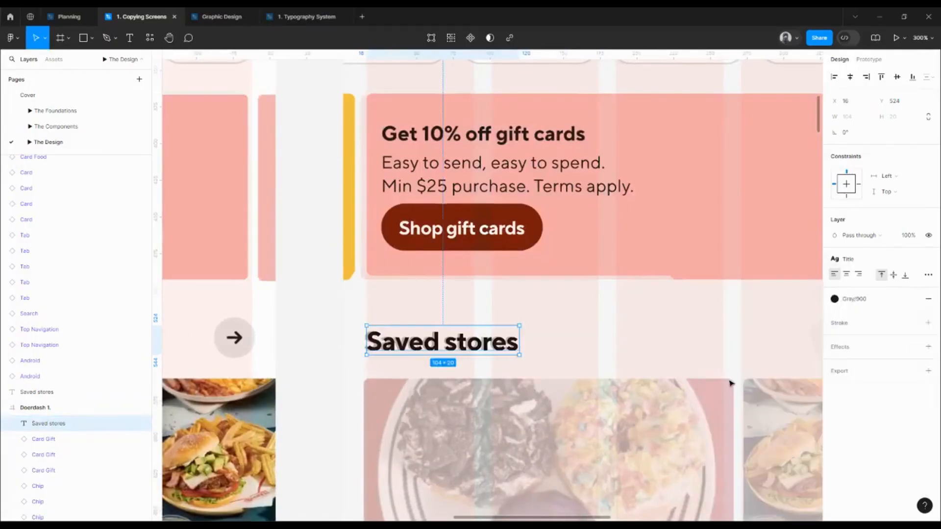
# - Try the Subtitle text style on the Saved stores heading and restore the Title style
pyautogui.click(873, 260)
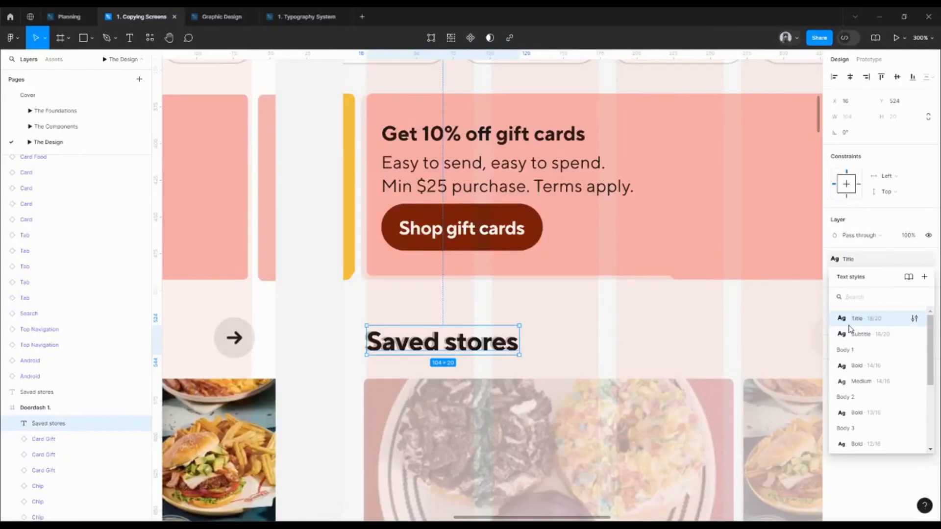
pyautogui.click(872, 334)
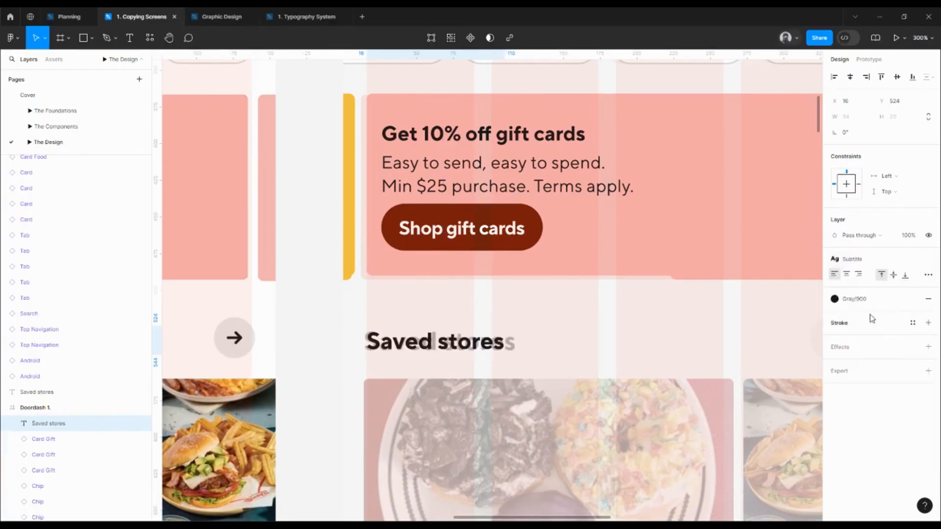
pyautogui.click(855, 259)
pyautogui.click(862, 318)
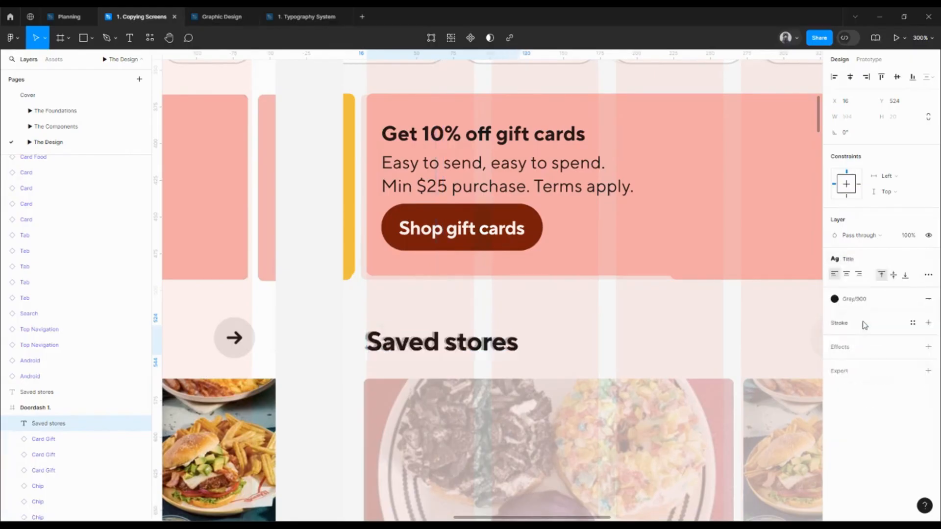
# - Place the gray arrow button in the Doordash 1. frame over its faded counterpart at X 312, Y 514
pyautogui.click(630, 317)
pyautogui.scroll(-5, 593, 328)
pyautogui.moveTo(669, 335); pyautogui.dragTo(558, 335)
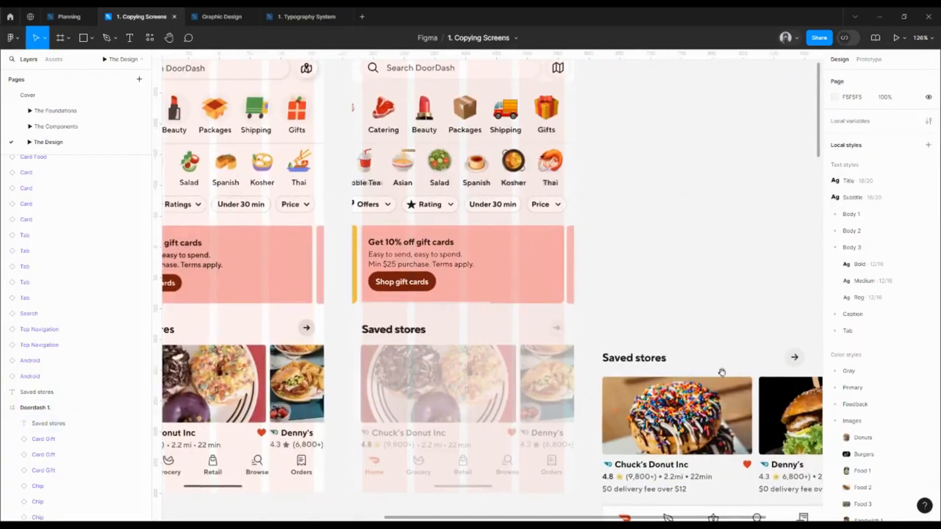
pyautogui.click(798, 357)
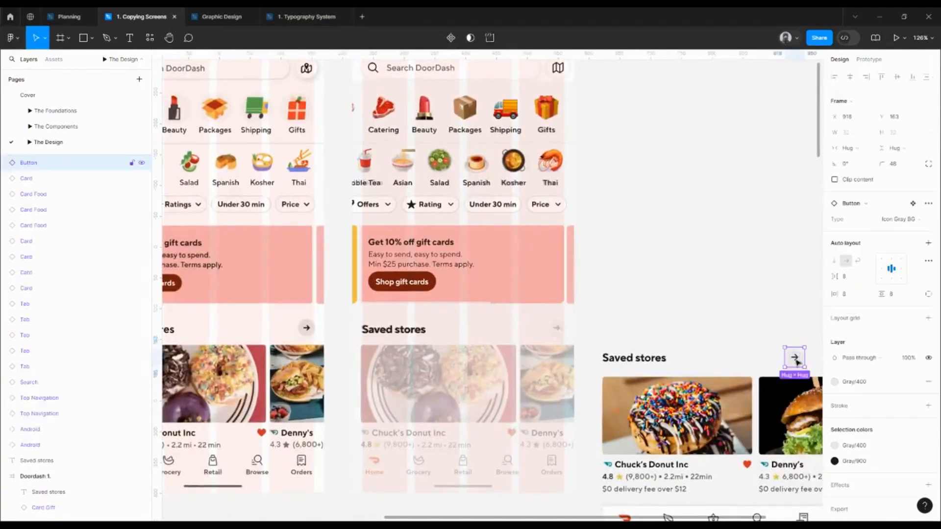
pyautogui.click(556, 327)
pyautogui.scroll(6, 556, 328)
pyautogui.moveTo(564, 328); pyautogui.dragTo(566, 335)
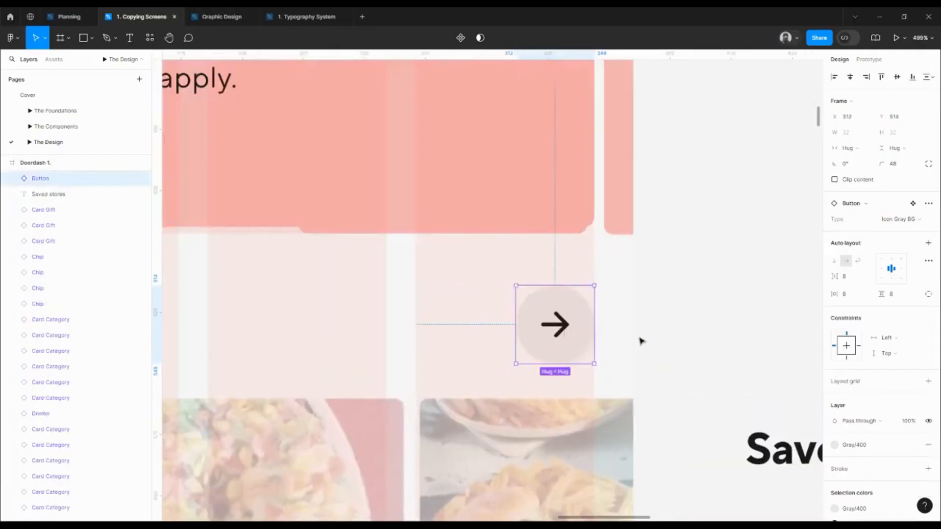
# - Compare the arrow button with the Saved stores heading and lower the button to Y 517
pyautogui.scroll(-5, 630, 338)
pyautogui.keyDown('shift'); pyautogui.click(418, 341); pyautogui.keyUp('shift')
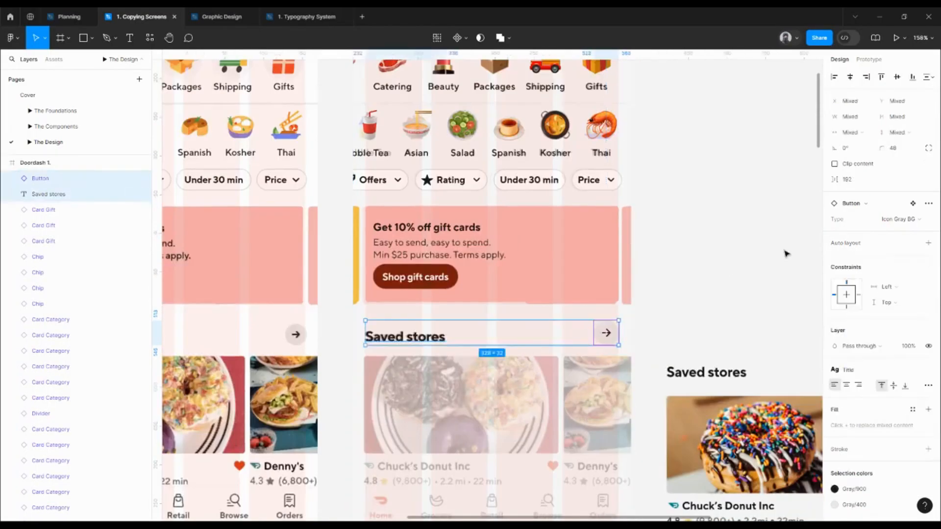
pyautogui.click(615, 333)
pyautogui.scroll(5, 617, 332)
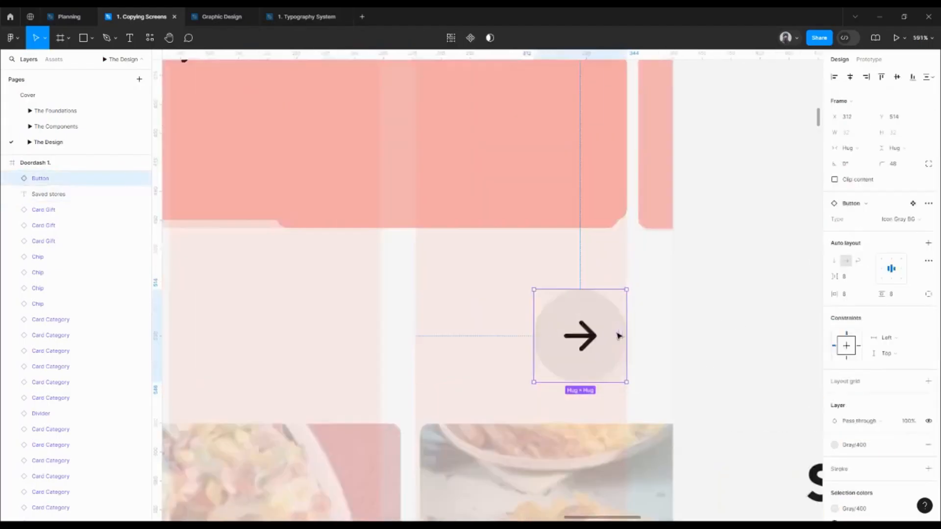
pyautogui.press('Down')
pyautogui.press('Down')
pyautogui.press('Down')
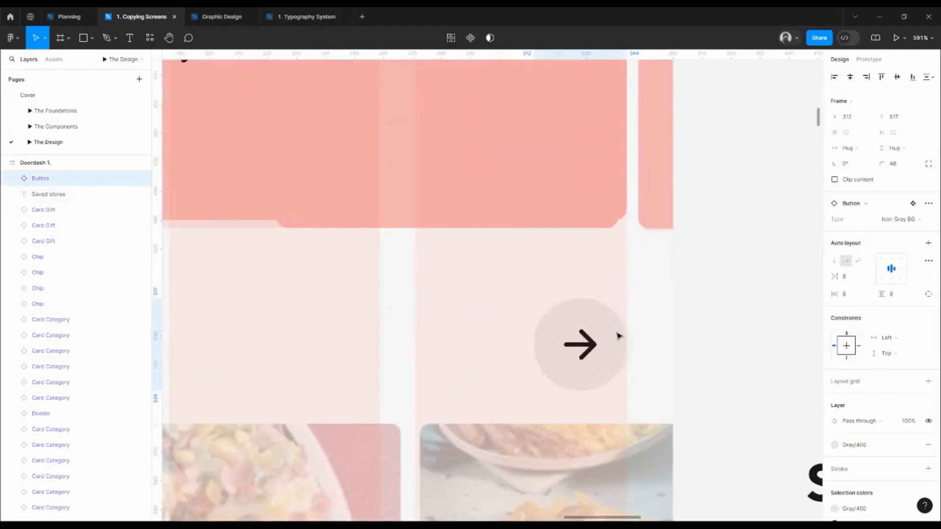
# - Vertically center the arrow button with the Saved stores heading
pyautogui.scroll(-7, 617, 334)
pyautogui.keyDown('shift'); pyautogui.click(444, 337); pyautogui.keyUp('shift')
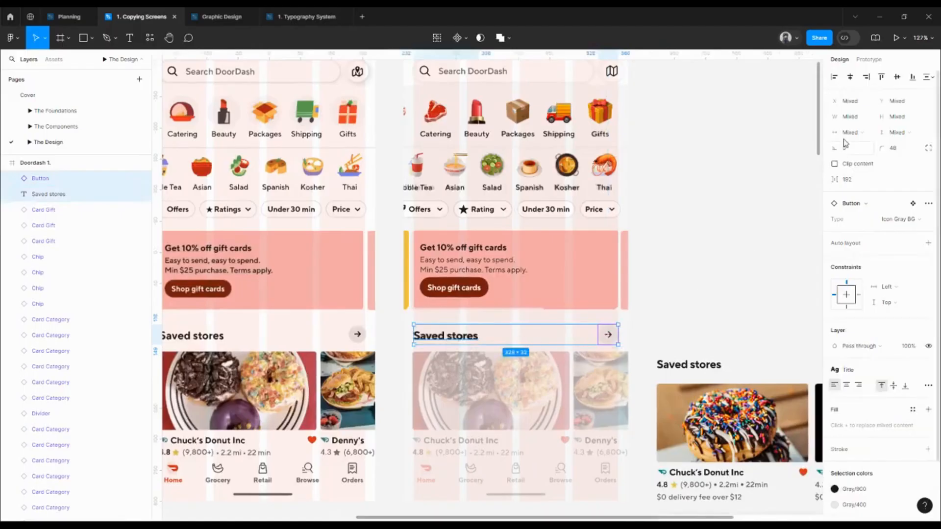
pyautogui.scroll(4, 561, 332)
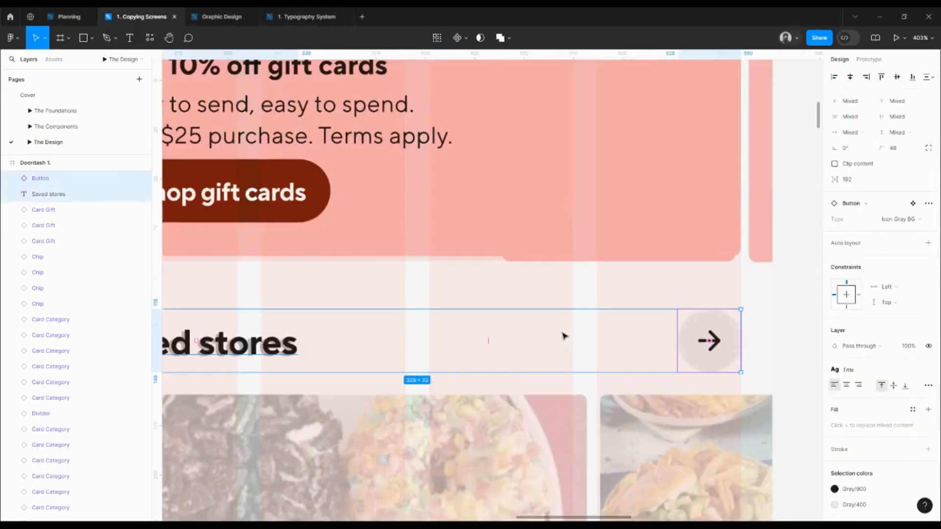
pyautogui.moveTo(380, 366); pyautogui.dragTo(522, 349)
pyautogui.scroll(-4, 578, 351)
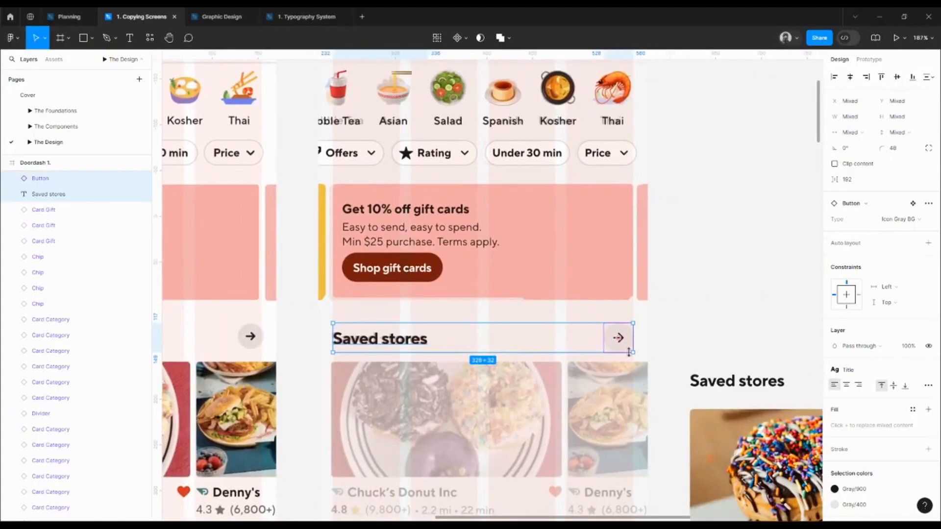
pyautogui.scroll(-3, 702, 351)
pyautogui.click(667, 260)
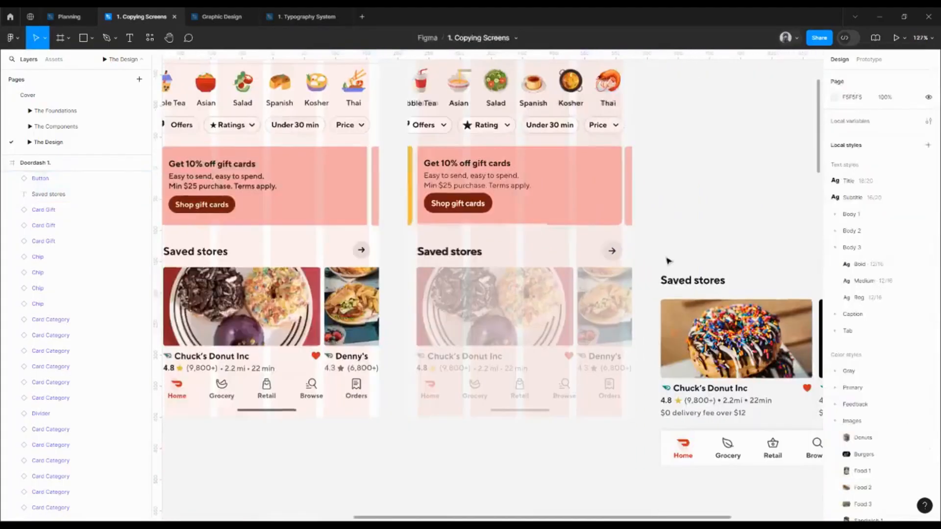
# - Delete the spare Saved stores heading above the prepared store cards outside the frame
pyautogui.click(692, 281)
pyautogui.press('Delete')
pyautogui.moveTo(718, 353); pyautogui.dragTo(667, 346)
pyautogui.hscroll(2, 648, 349)
pyautogui.hotkey('ctrl', 'z')
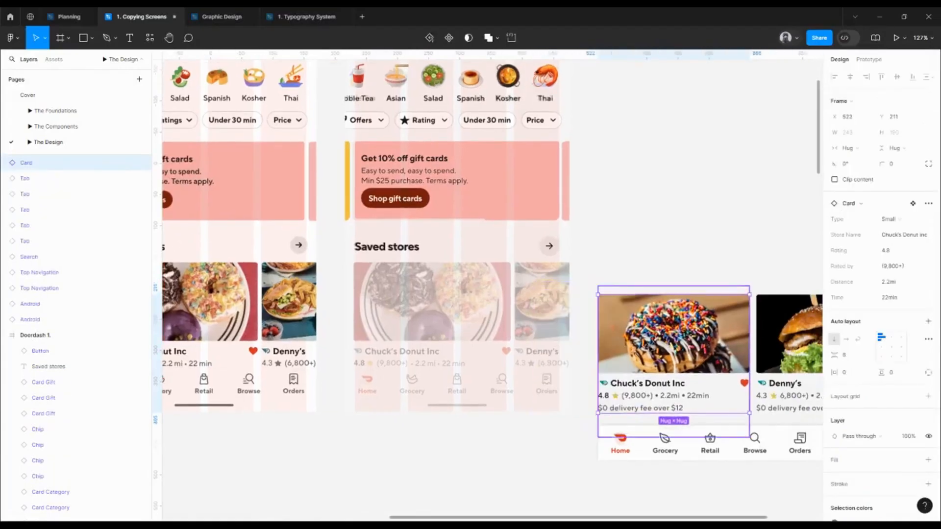
pyautogui.moveTo(575, 273); pyautogui.dragTo(496, 252)
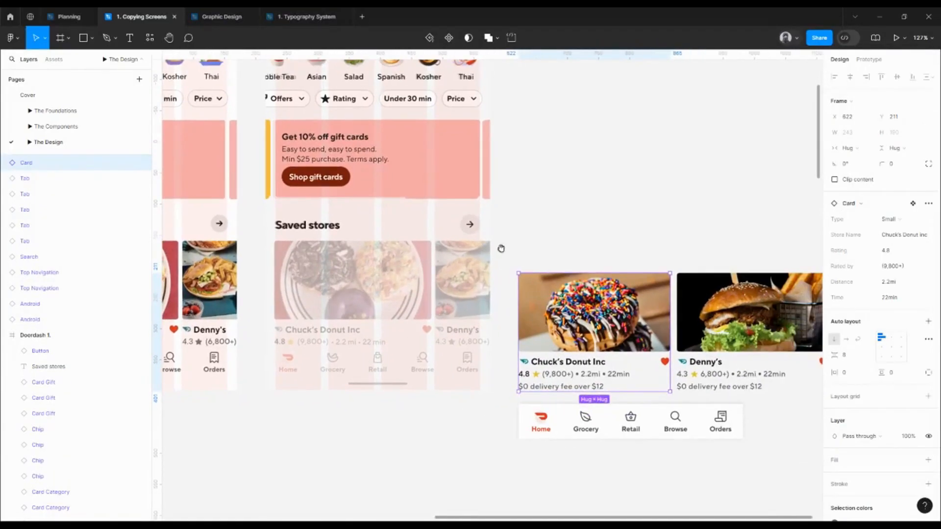
# - Examine the prepared Chuck's Donut Inc and Denny's store cards beside the faded originals
pyautogui.keyDown('ctrl'); pyautogui.click(766, 301); pyautogui.keyUp('ctrl')
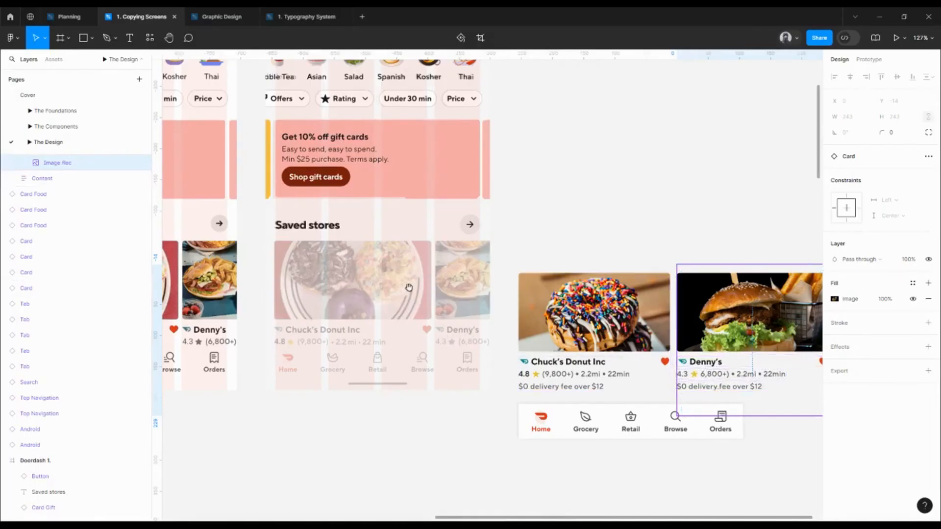
pyautogui.moveTo(408, 288); pyautogui.dragTo(406, 295)
pyautogui.click(615, 241)
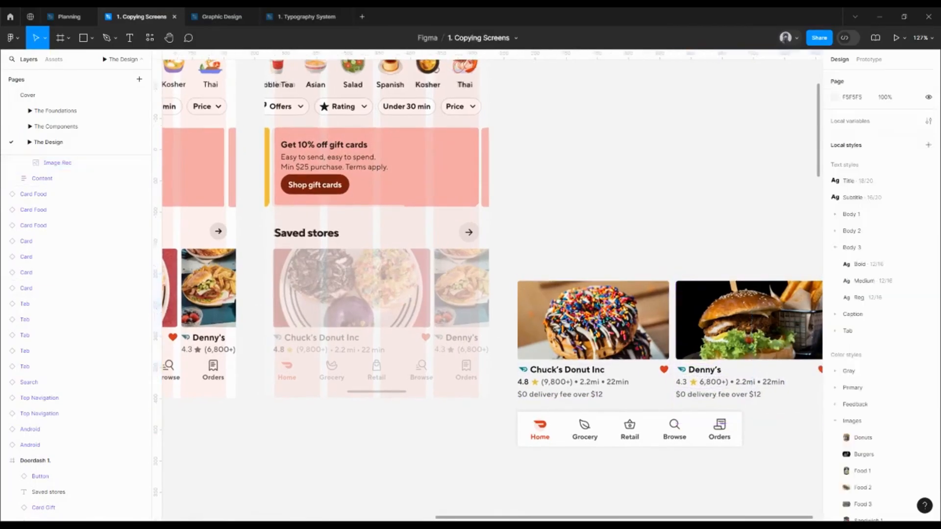
pyautogui.click(651, 294)
pyautogui.keyDown('shift'); pyautogui.click(703, 324); pyautogui.keyUp('shift')
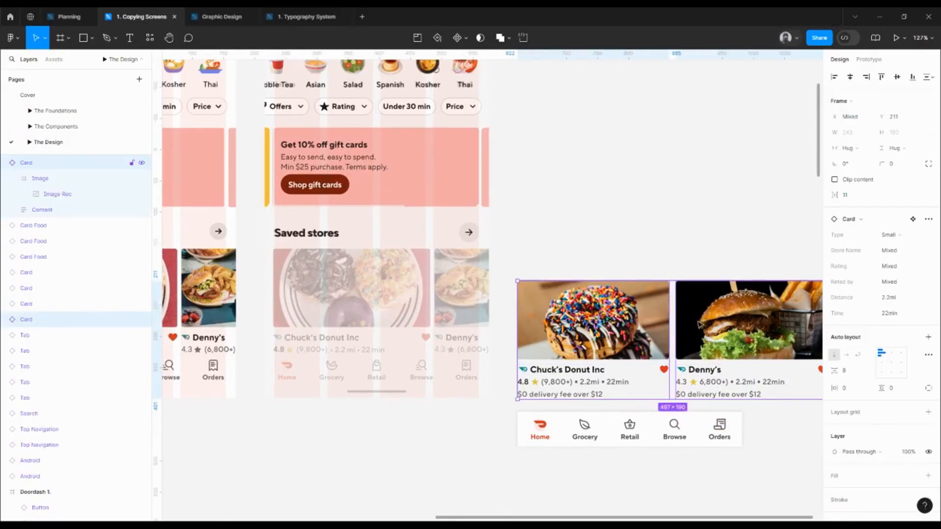
pyautogui.hscroll(2, 595, 333)
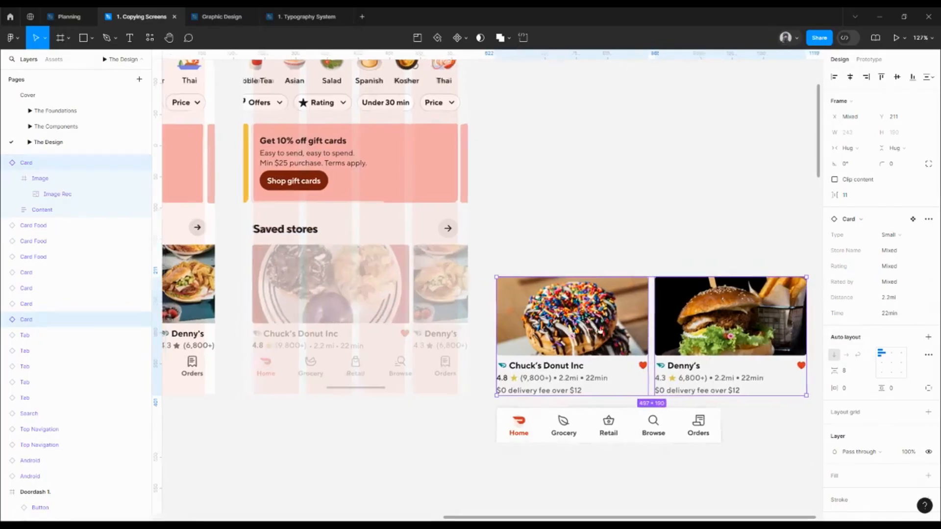
pyautogui.hscroll(-3, 662, 328)
# - Move the Chuck's Donut Inc card into the recreated frame below the Saved stores heading, at about X 22, Y 557
pyautogui.click(665, 275)
pyautogui.moveTo(629, 326); pyautogui.dragTo(387, 291)
pyautogui.scroll(2, 349, 283)
pyautogui.scroll(5, 349, 283)
pyautogui.scroll(-3, 359, 351)
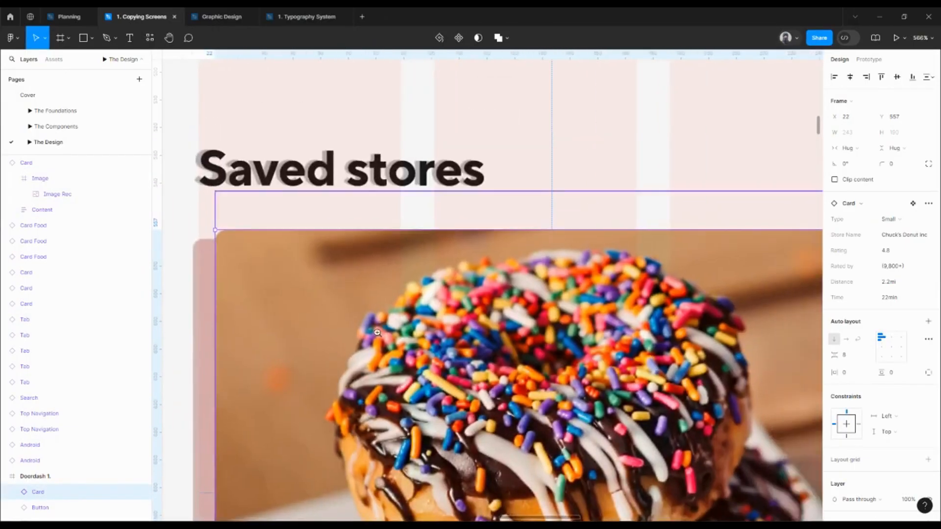
# - Measure the gap between the heading row and the gift card banner, and align the donut card to X 16, Y 560
pyautogui.click(385, 266)
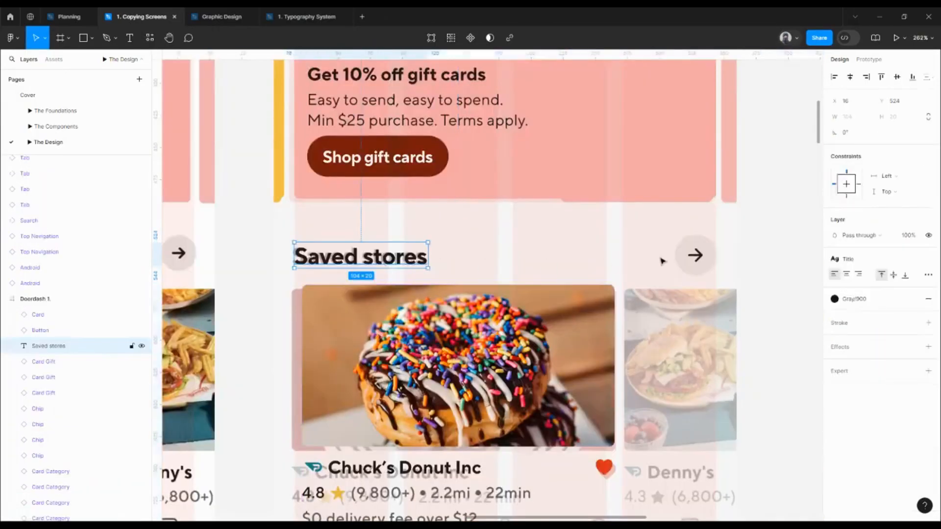
pyautogui.keyDown('shift'); pyautogui.click(694, 255); pyautogui.keyUp('shift')
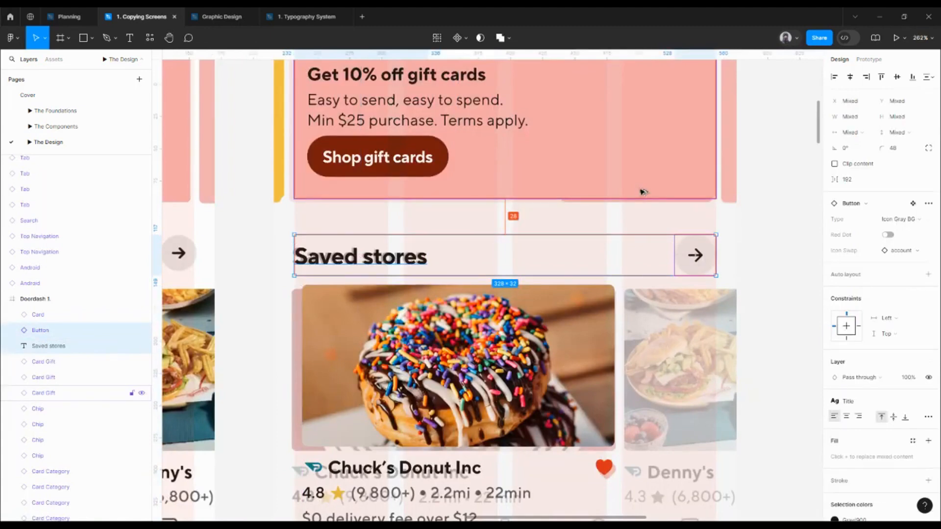
pyautogui.click(442, 340)
pyautogui.moveTo(392, 338); pyautogui.dragTo(385, 337)
pyautogui.press('alt')
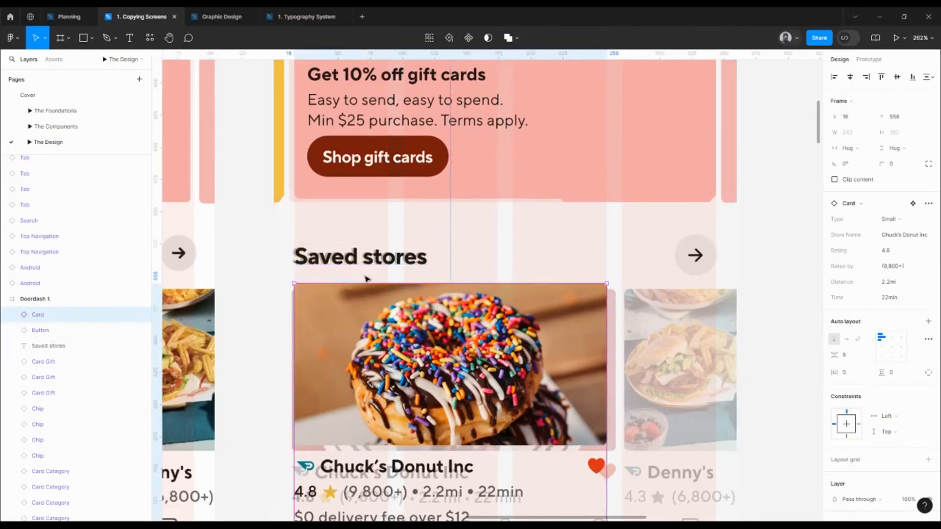
pyautogui.press('Down')
pyautogui.press('Down')
pyautogui.press('Down')
pyautogui.press('Down')
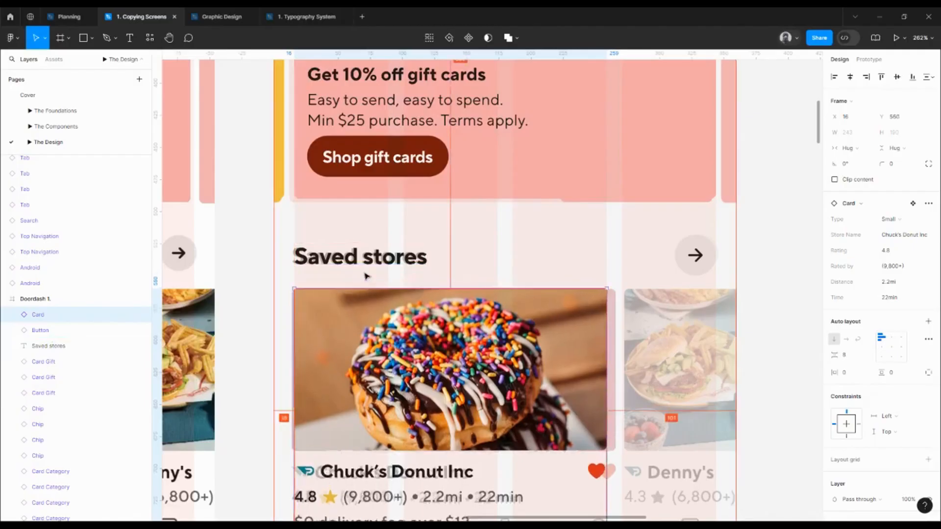
# - Measure the gap between the centre gift card banner and the filter chips above it
pyautogui.scroll(-5, 368, 272)
pyautogui.scroll(3, 373, 259)
pyautogui.hscroll(1, 373, 259)
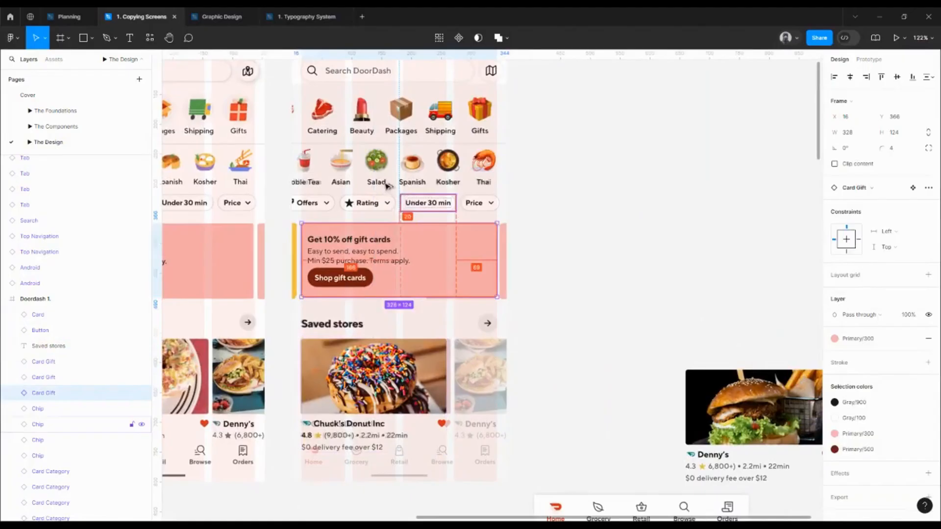
# - Select both rows of category cards with their divider and nudge them up by 1 px below the search bar
pyautogui.click(362, 114)
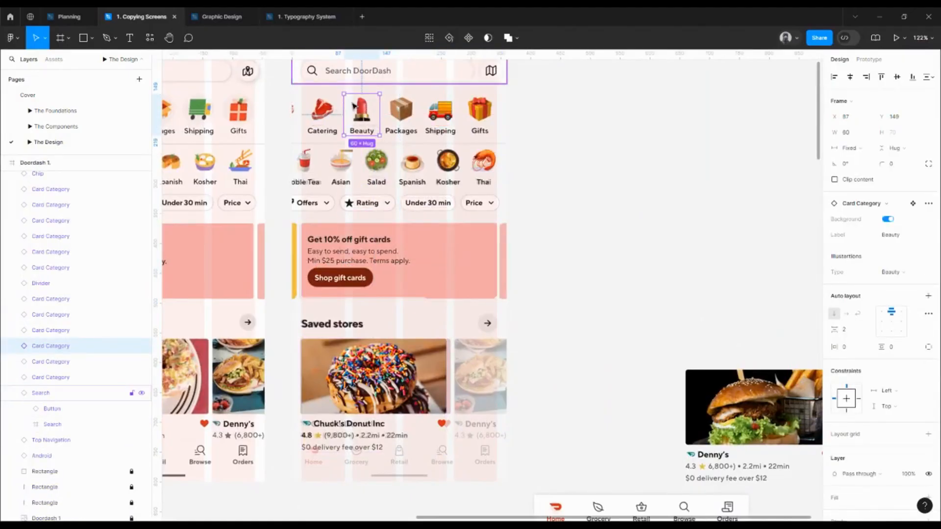
pyautogui.scroll(2, 364, 156)
pyautogui.hscroll(-1, 364, 155)
pyautogui.moveTo(315, 147); pyautogui.dragTo(533, 230)
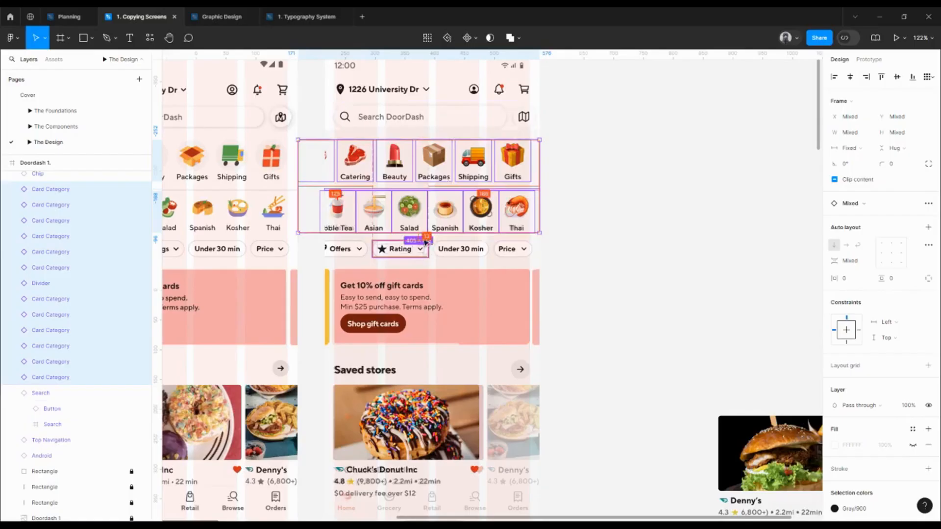
pyautogui.press('Up')
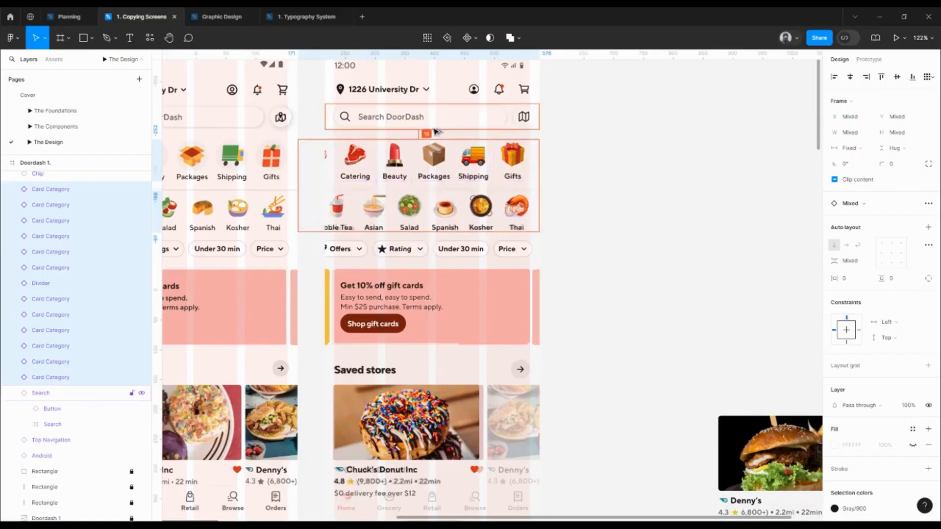
# - Select the four filter chips in the recreated frame and nudge them up to Y 316
pyautogui.click(344, 256)
pyautogui.keyDown('shift'); pyautogui.click(399, 249); pyautogui.keyUp('shift')
pyautogui.keyDown('shift'); pyautogui.click(446, 249); pyautogui.keyUp('shift')
pyautogui.keyDown('shift'); pyautogui.click(510, 249); pyautogui.keyUp('shift')
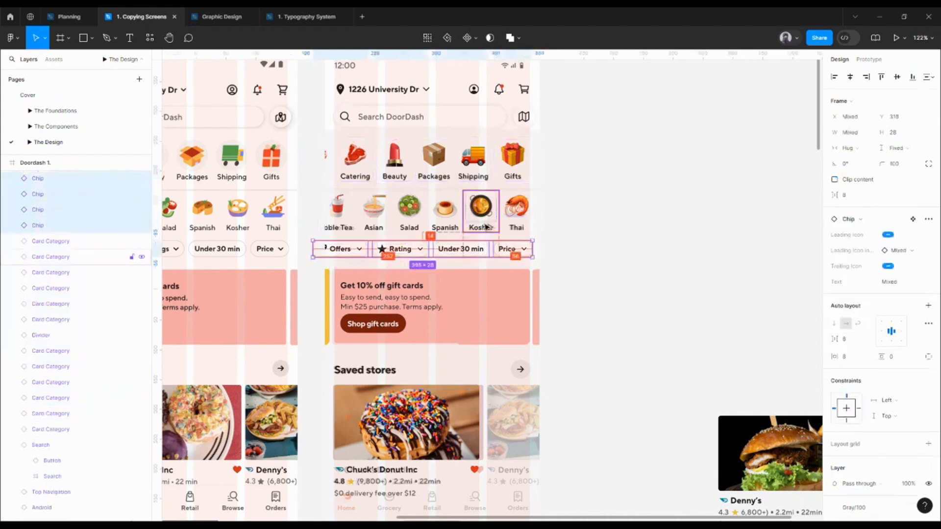
pyautogui.press('Up')
pyautogui.press('Up')
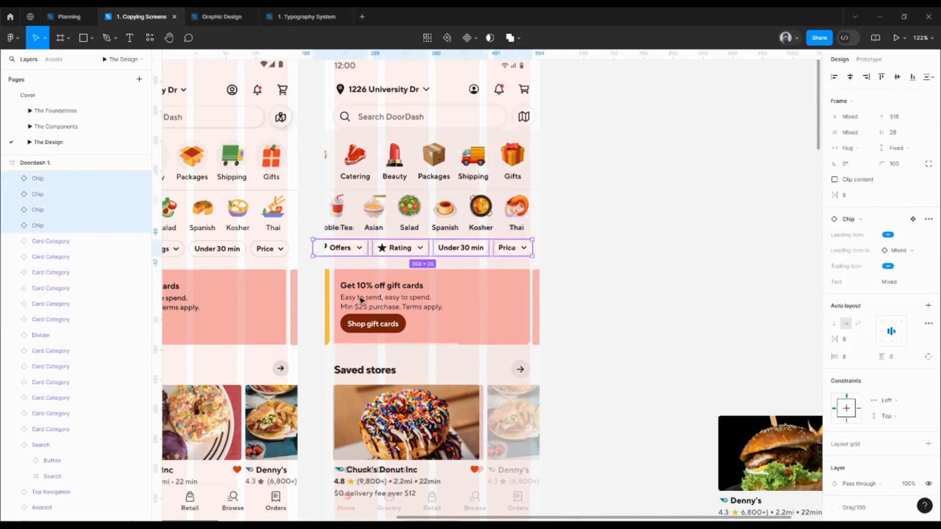
# - Select the three gift card banners and shift them down to Y 368, 24 px below the filter chips
pyautogui.moveTo(568, 315); pyautogui.dragTo(575, 316)
pyautogui.press('alt')
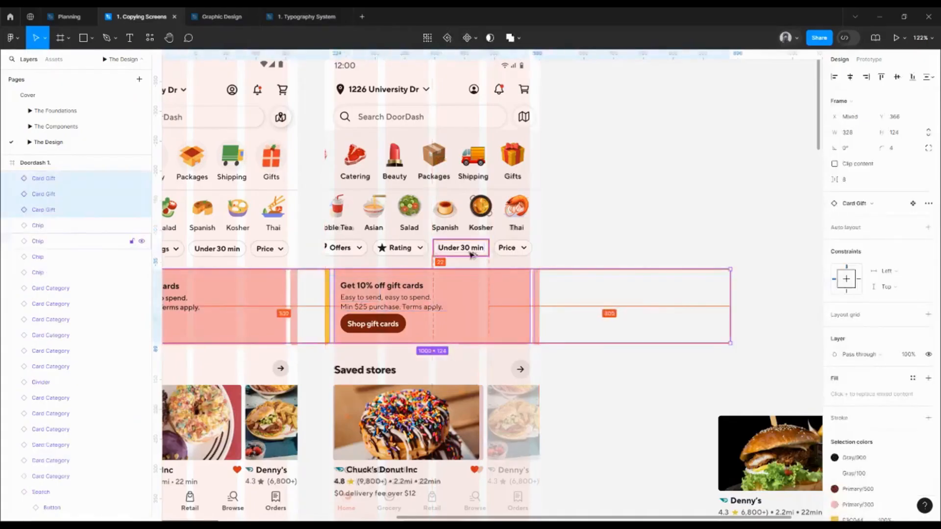
pyautogui.press('Down')
pyautogui.press('Down')
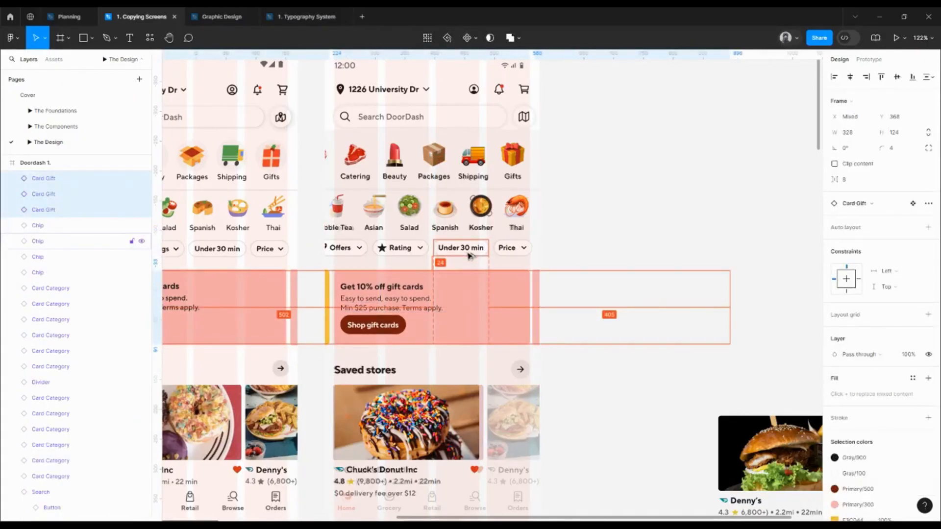
# - Nudge the Saved stores heading together with its arrow button so the row sits 24 px below the gift card banner
pyautogui.click(590, 251)
pyautogui.scroll(-2, 572, 227)
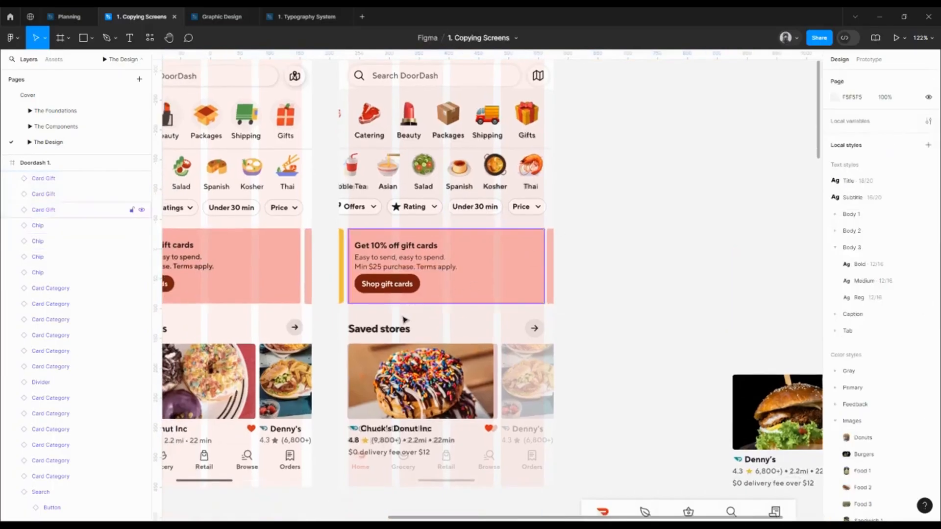
pyautogui.click(385, 329)
pyautogui.keyDown('shift'); pyautogui.click(534, 328); pyautogui.keyUp('shift')
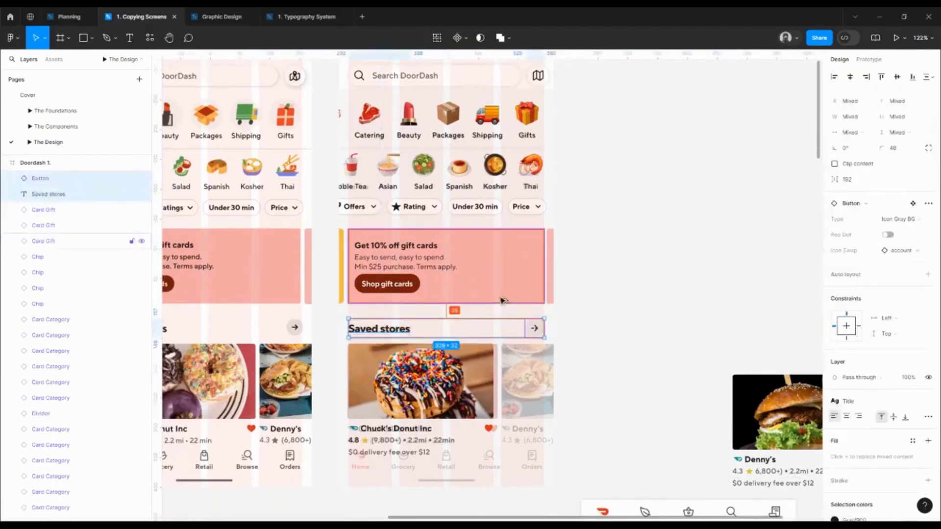
pyautogui.press('Down')
pyautogui.press('Down')
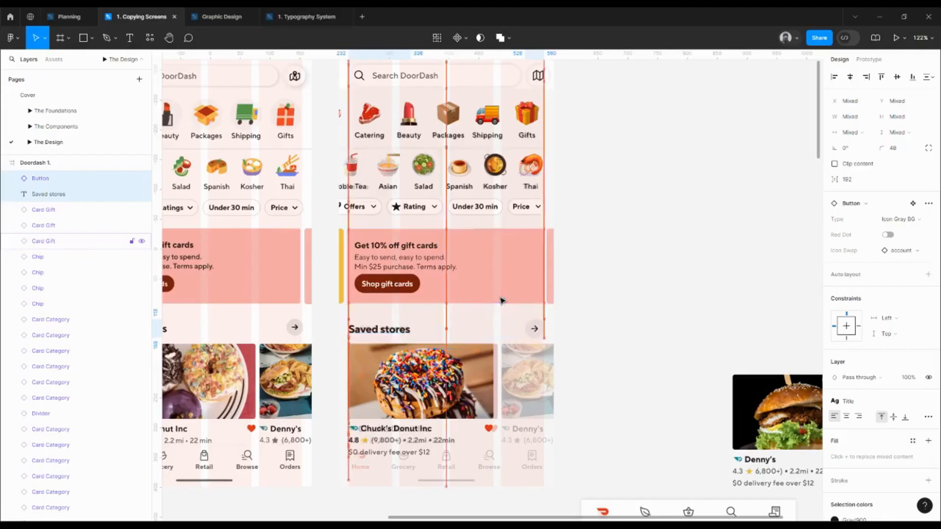
pyautogui.press('Up')
pyautogui.press('Up')
pyautogui.press('Up')
pyautogui.press('Up')
pyautogui.press('Up')
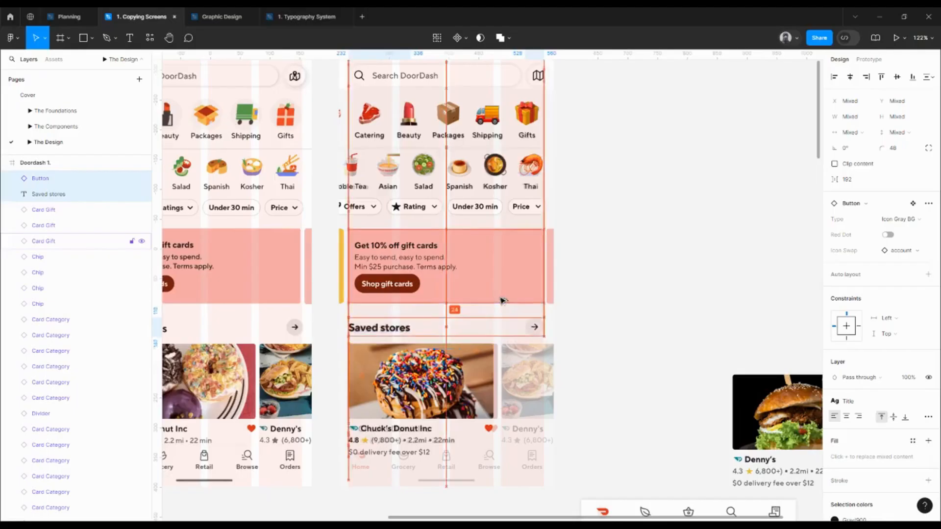
# - Measure the spacing between the Saved stores heading row and the Chuck's Donut Inc card
pyautogui.click(431, 387)
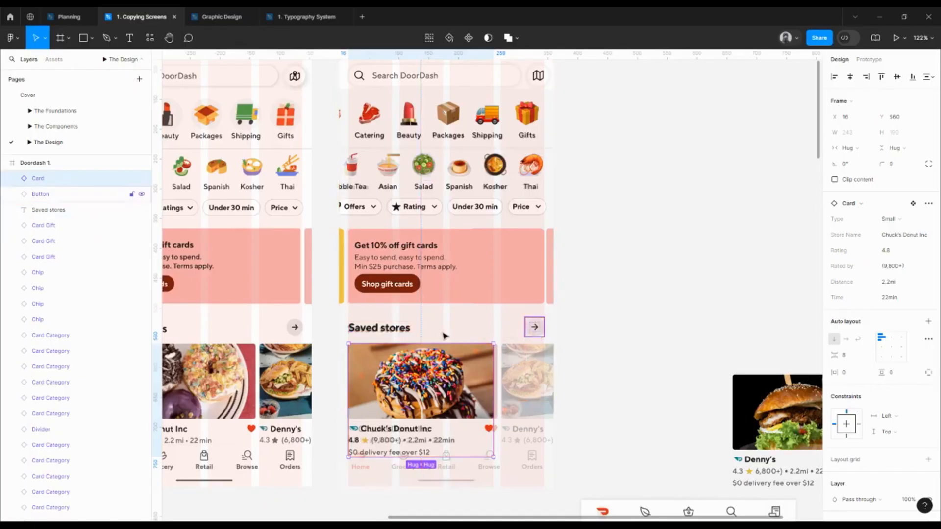
pyautogui.click(395, 330)
pyautogui.keyDown('shift'); pyautogui.click(541, 327); pyautogui.keyUp('shift')
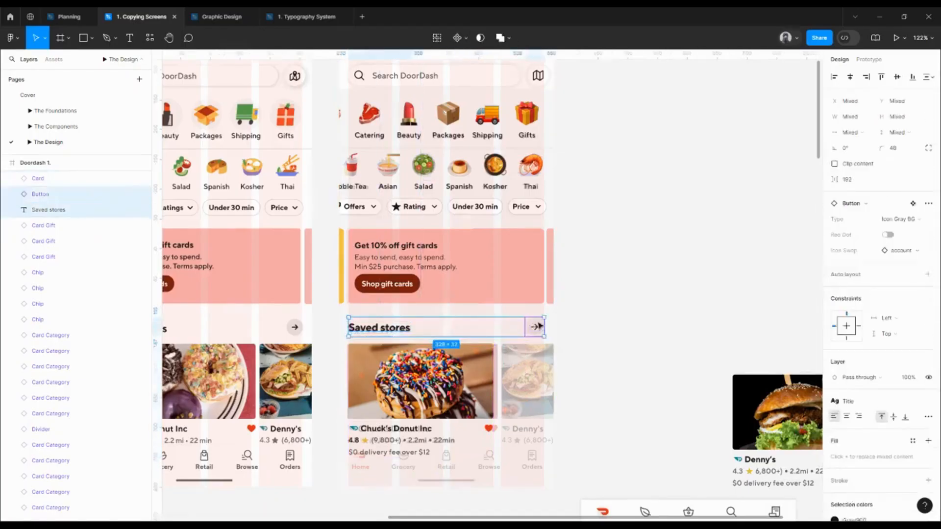
pyautogui.press('Escape')
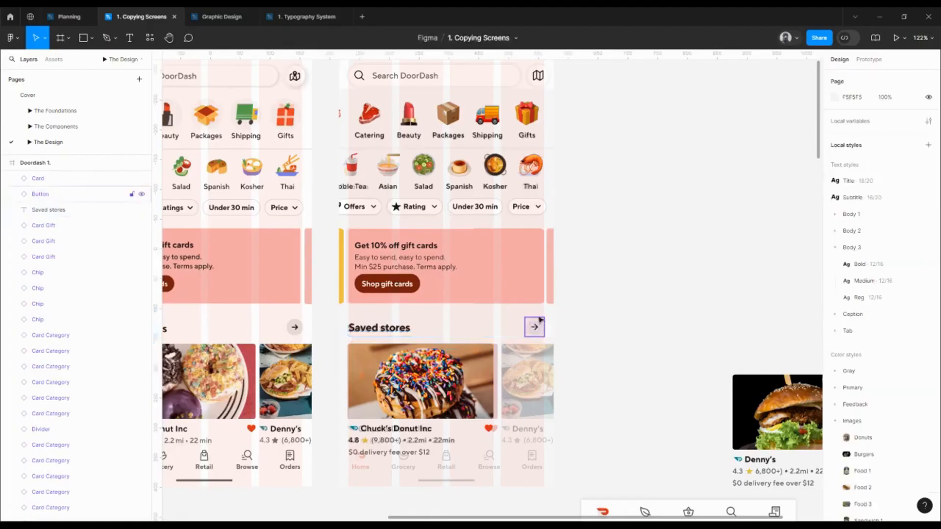
pyautogui.click(535, 326)
pyautogui.keyDown('shift'); pyautogui.click(382, 332); pyautogui.keyUp('shift')
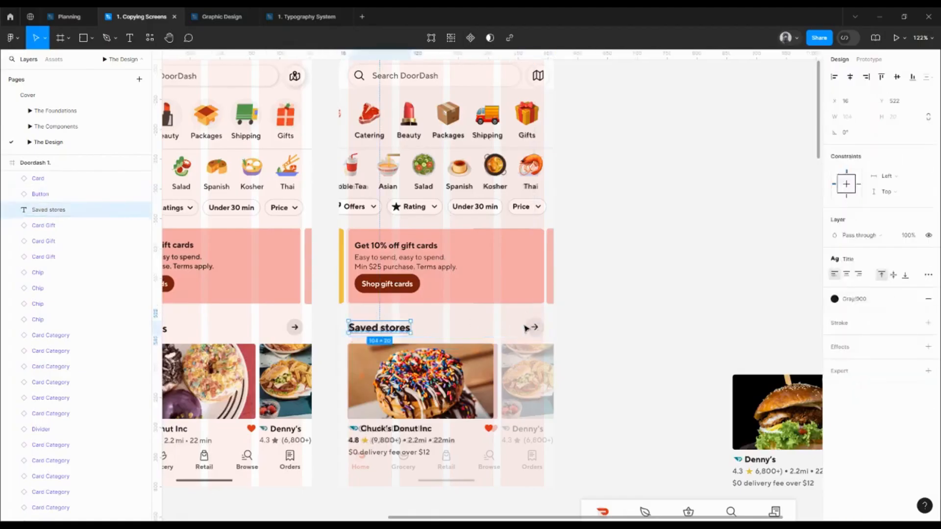
pyautogui.press('alt')
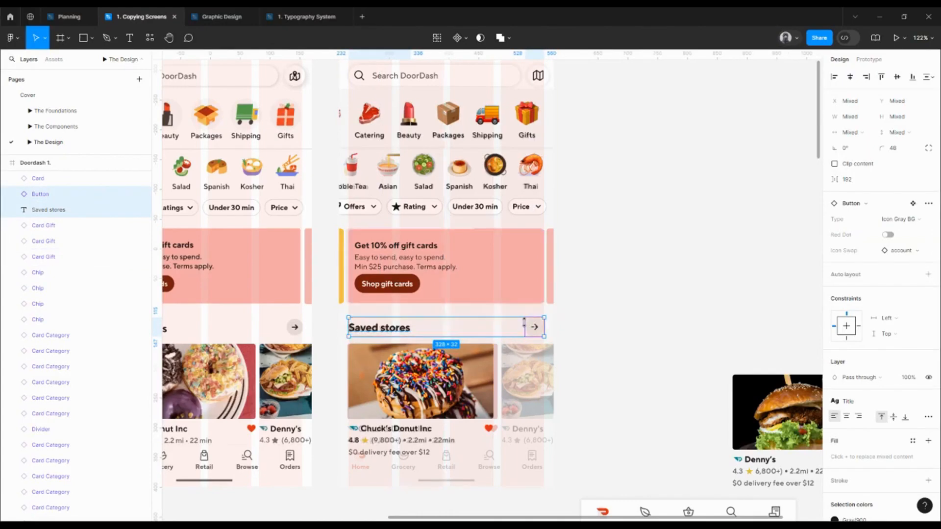
pyautogui.click(484, 366)
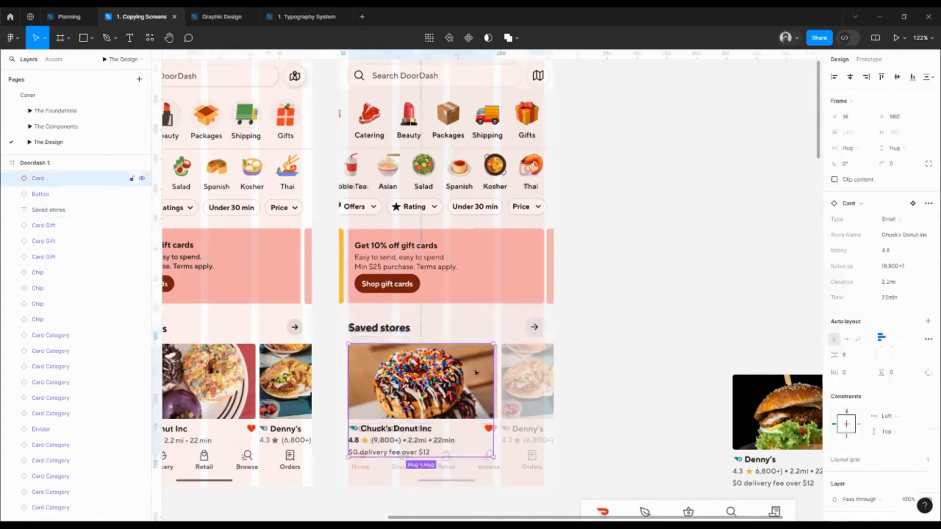
pyautogui.scroll(-3, 484, 366)
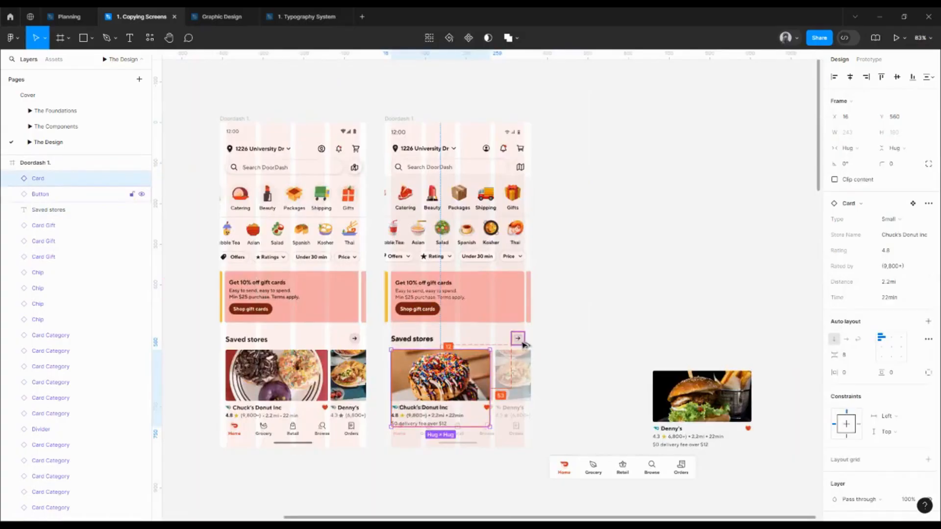
# - Examine the edges of the Chuck's Donut Inc card against the layout grid columns and the faded original
pyautogui.scroll(5, 518, 338)
pyautogui.scroll(-3, 466, 387)
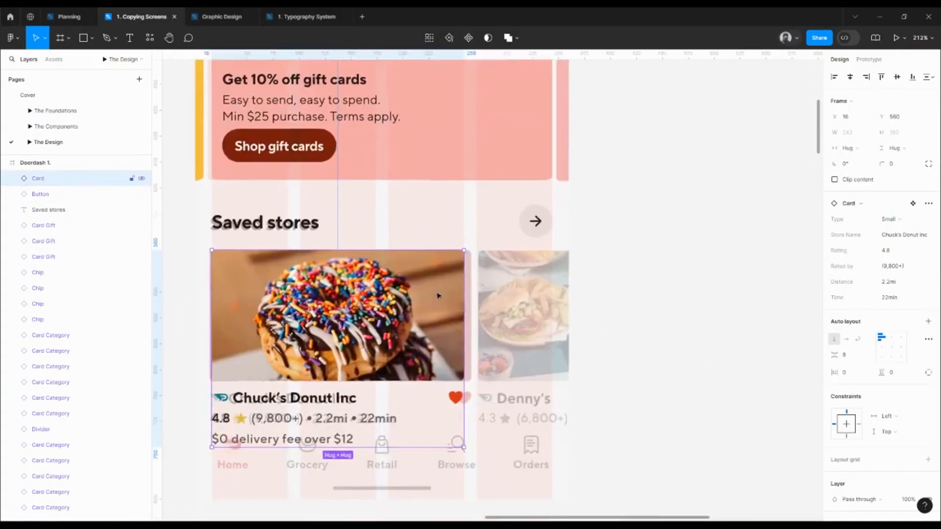
pyautogui.hscroll(-2, 466, 387)
pyautogui.scroll(5, 258, 277)
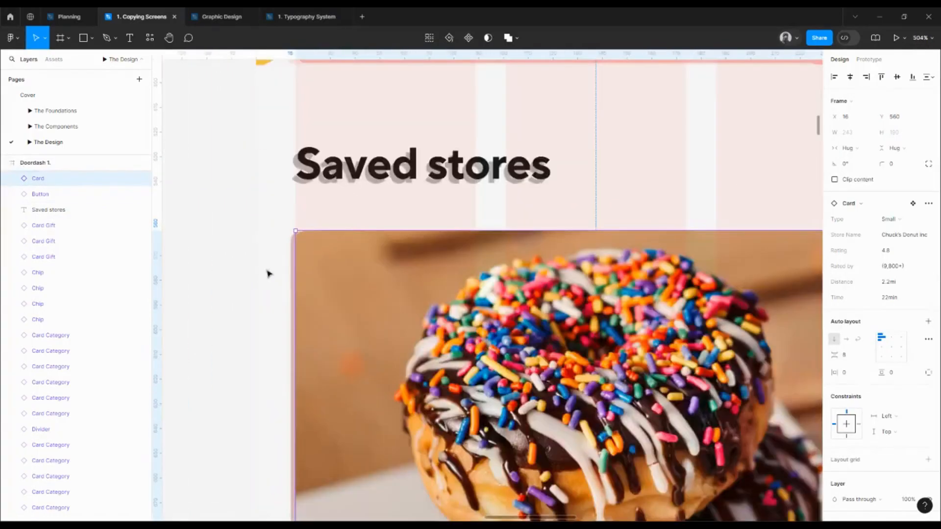
pyautogui.scroll(-2, 275, 275)
pyautogui.scroll(-2, 274, 276)
pyautogui.hscroll(1, 274, 276)
pyautogui.scroll(4, 523, 284)
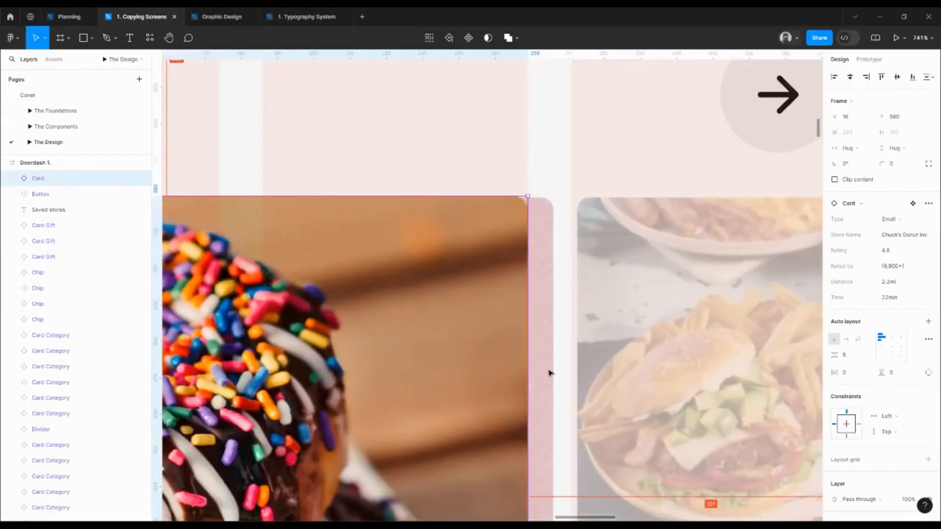
pyautogui.scroll(-6, 539, 189)
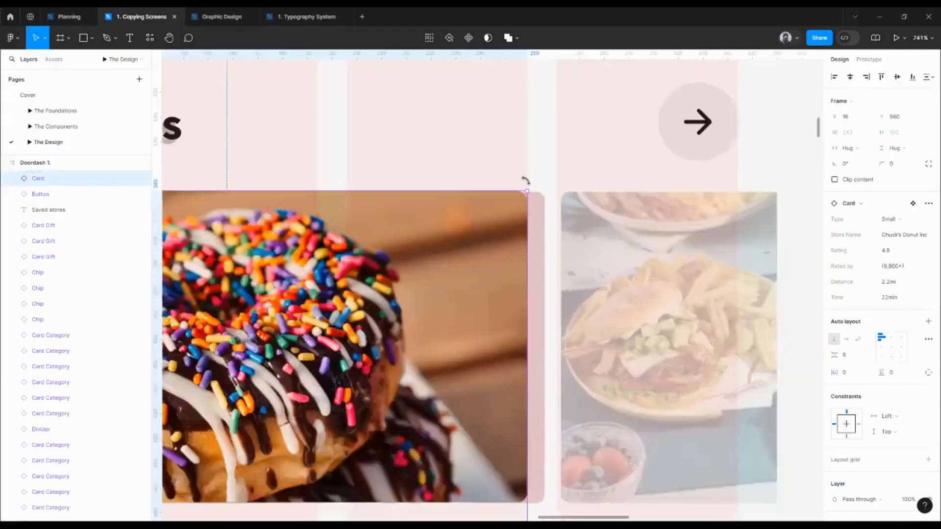
pyautogui.hscroll(2, 448, 233)
pyautogui.scroll(-4, 450, 233)
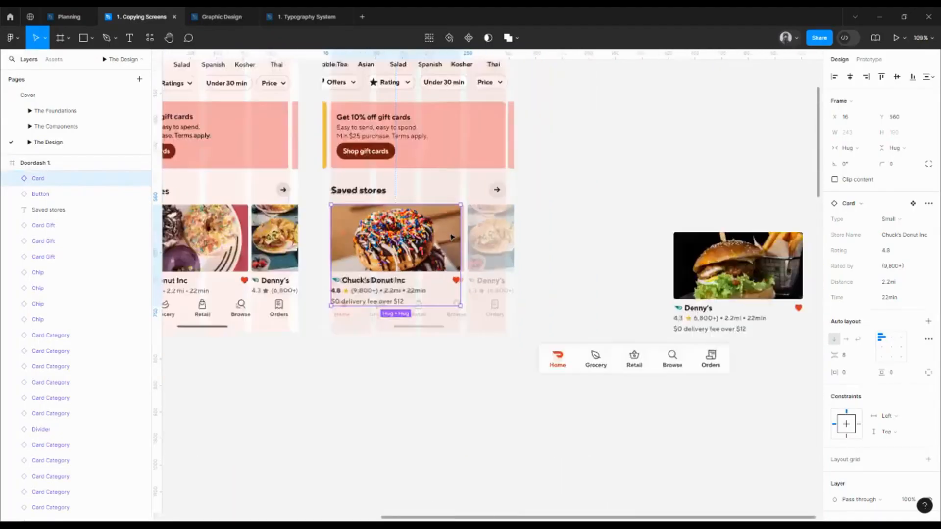
# - Place the Denny's card beside the Chuck's Donut Inc card at X 487, Y 159, level with its upper edge and on the grid column
pyautogui.click(724, 262)
pyautogui.moveTo(684, 249); pyautogui.dragTo(484, 220)
pyautogui.scroll(5, 477, 223)
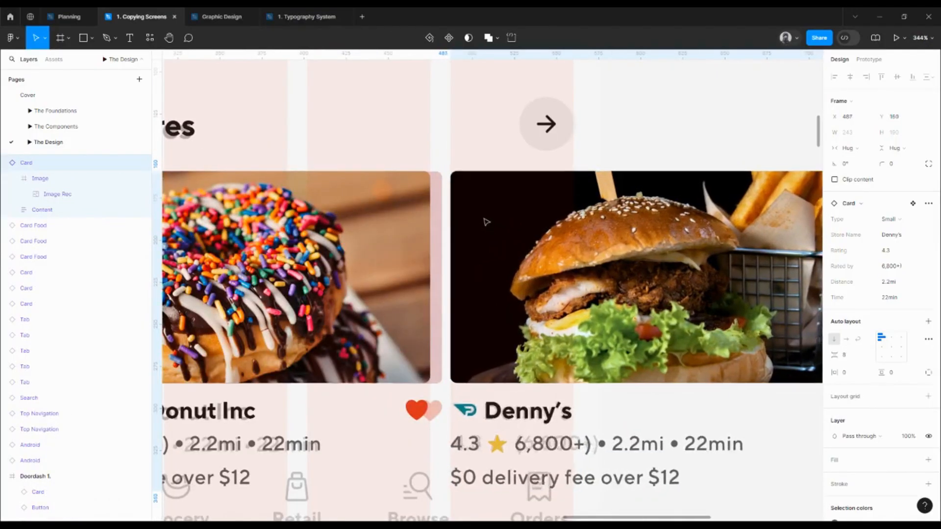
pyautogui.scroll(5, 455, 196)
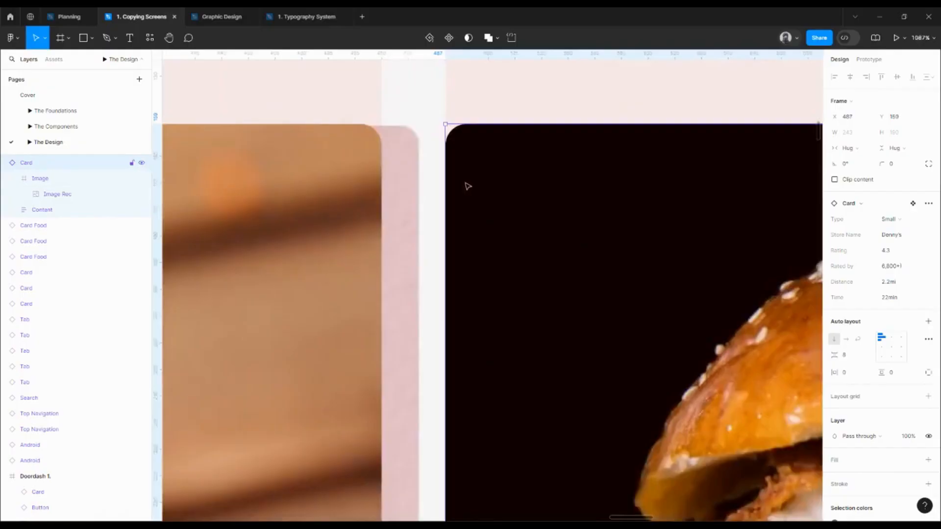
pyautogui.press('Right')
pyautogui.press('Down')
pyautogui.press('Left')
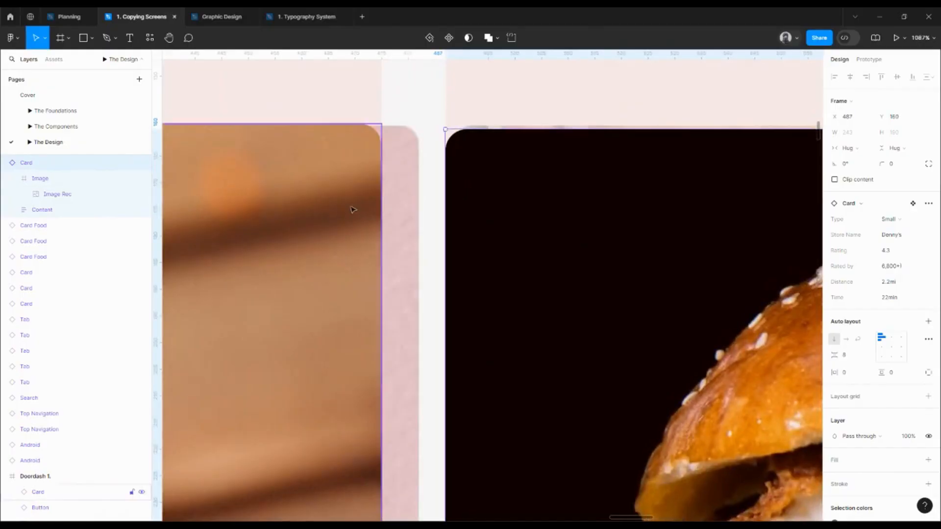
pyautogui.press('Up')
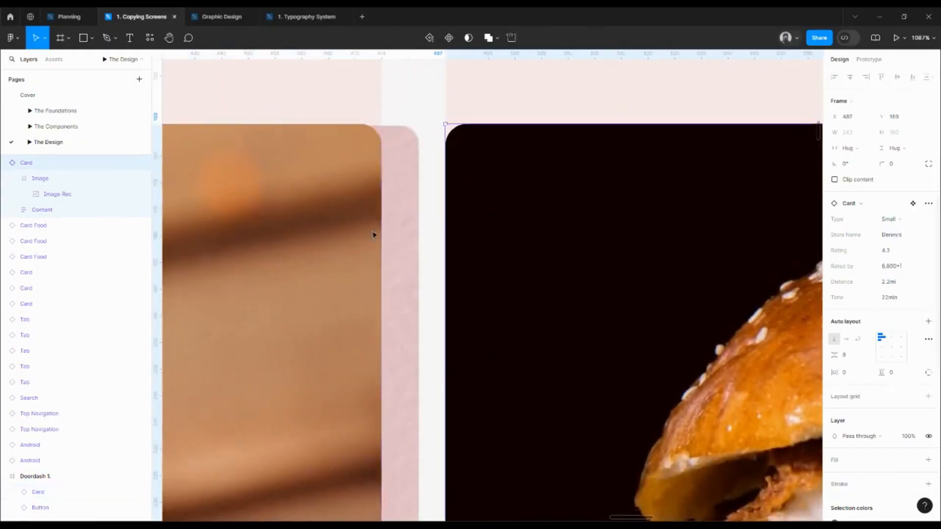
pyautogui.scroll(-5, 406, 231)
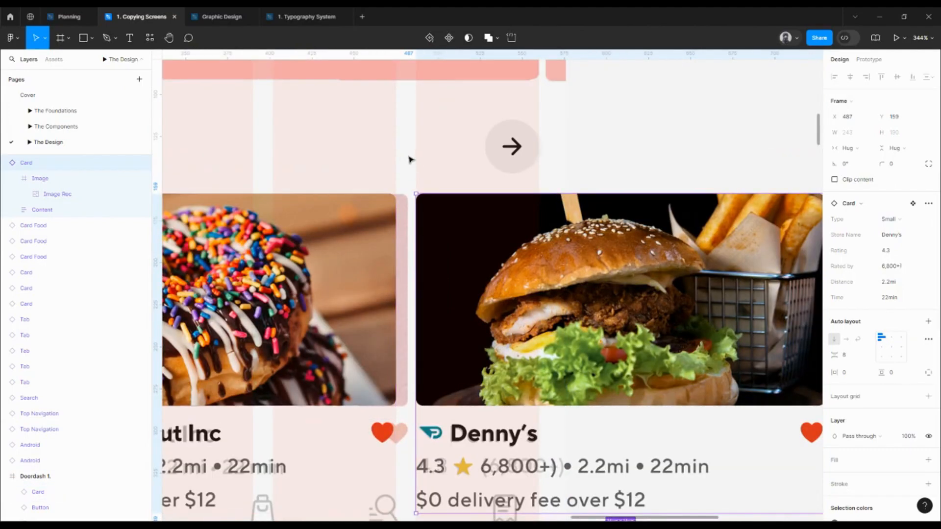
pyautogui.scroll(-5, 411, 159)
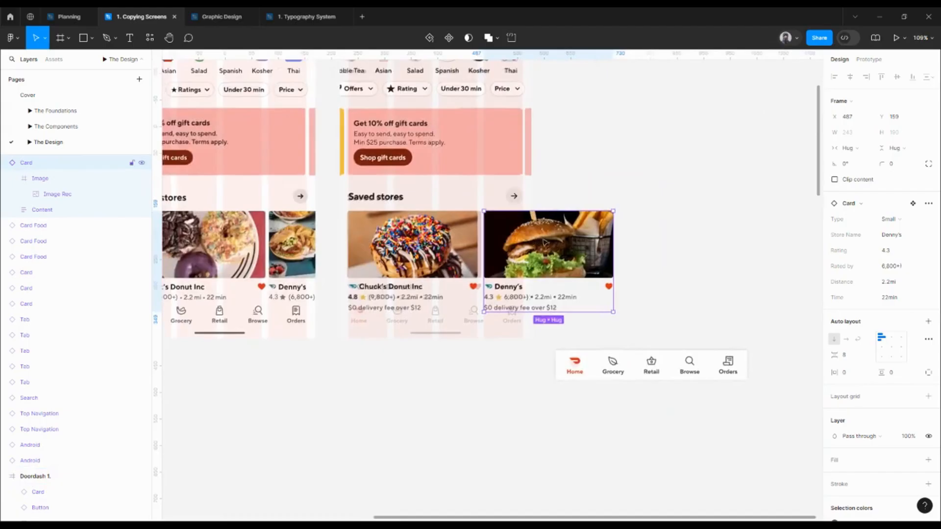
pyautogui.click(626, 173)
# - Move the Denny's card inside the duplicate Doordash 1. frame at X 271, Y 560, beside the Chuck's Donut Inc card
pyautogui.click(555, 240)
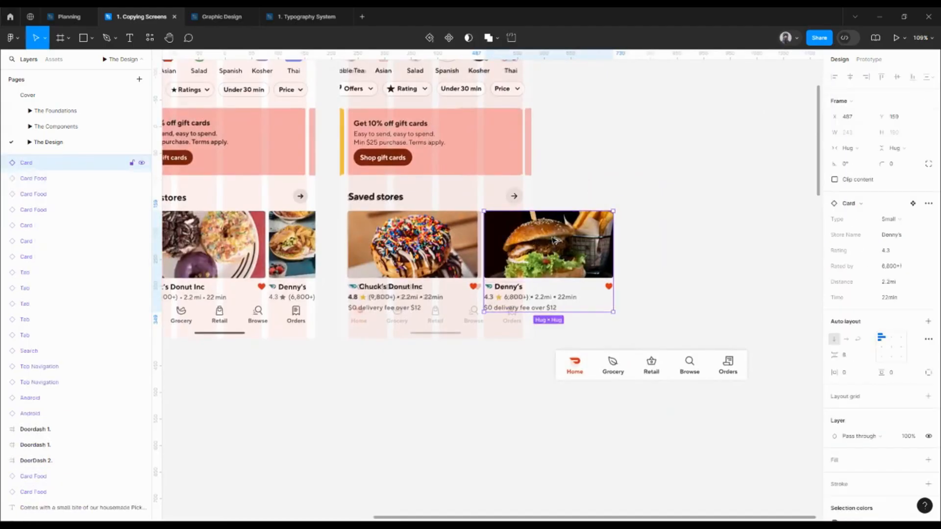
pyautogui.scroll(-4, 553, 234)
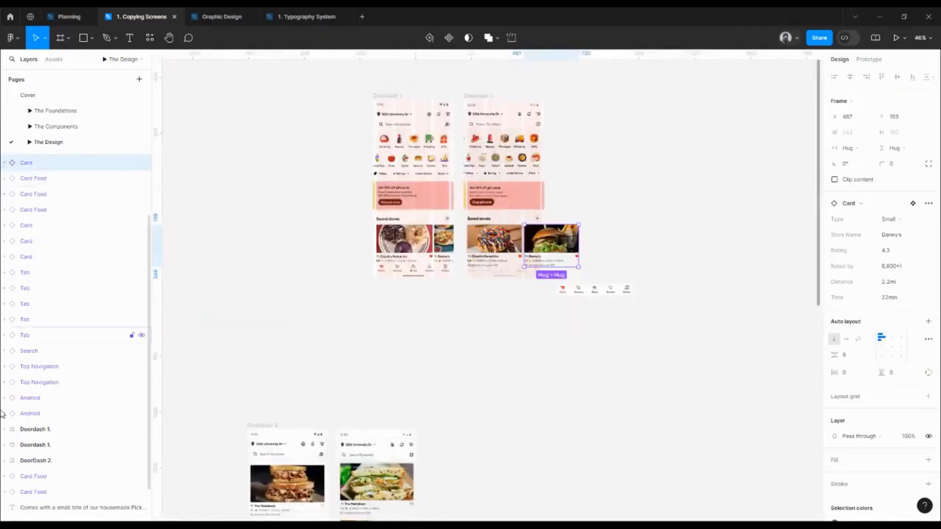
pyautogui.click(480, 95)
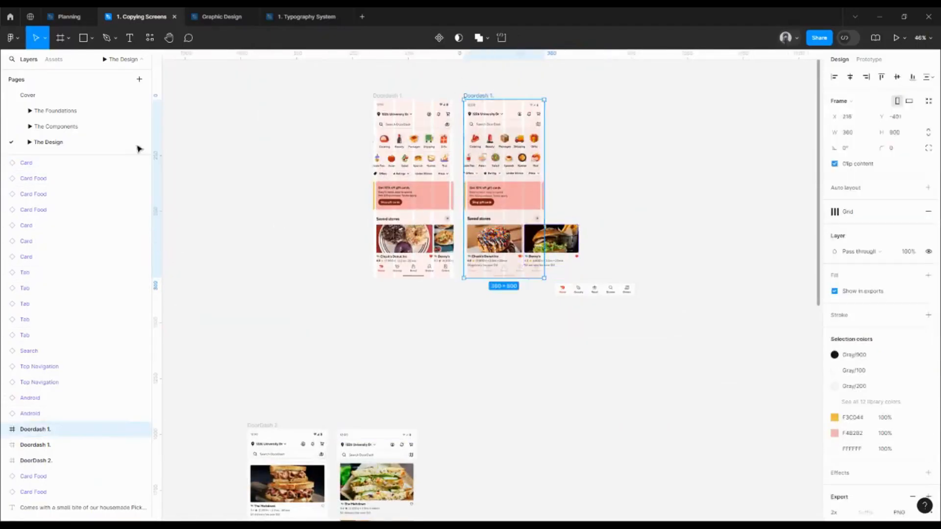
pyautogui.click(564, 243)
pyautogui.scroll(5, 569, 241)
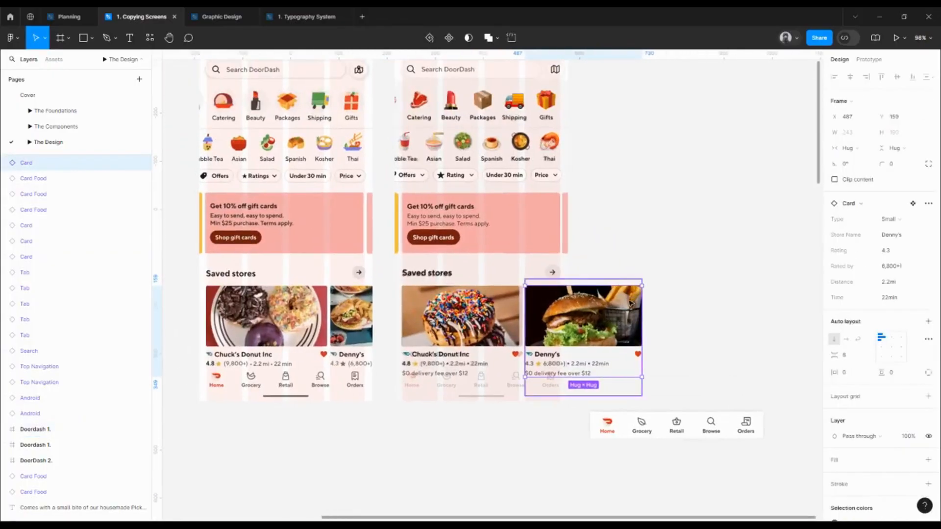
pyautogui.click(630, 304)
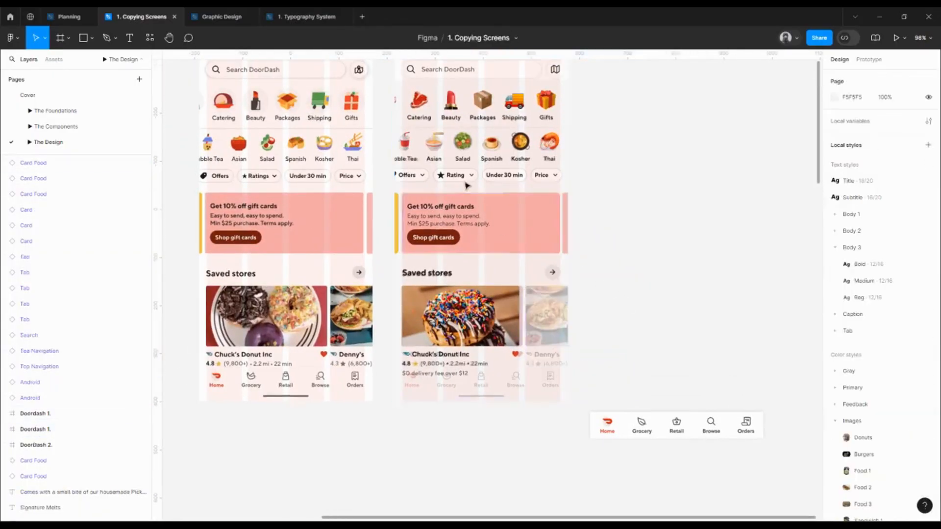
pyautogui.scroll(2, 408, 71)
pyautogui.click(408, 71)
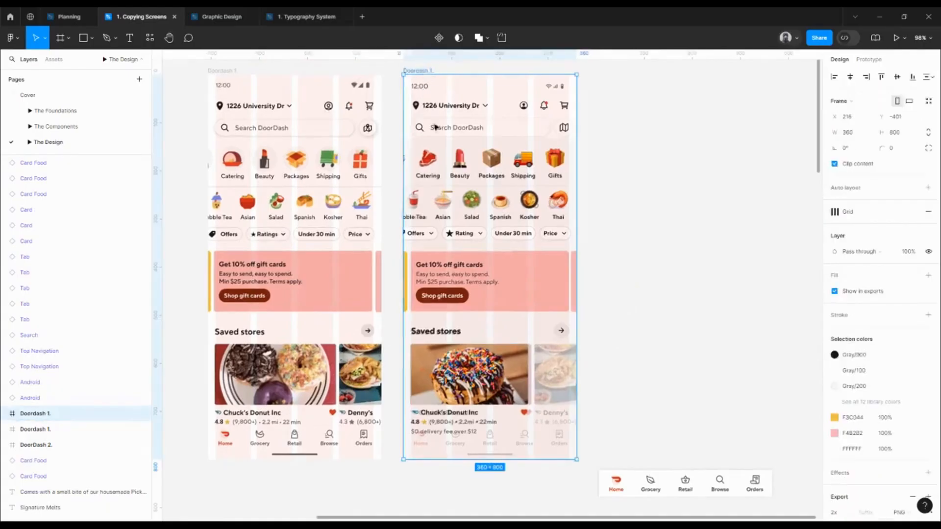
pyautogui.click(555, 363)
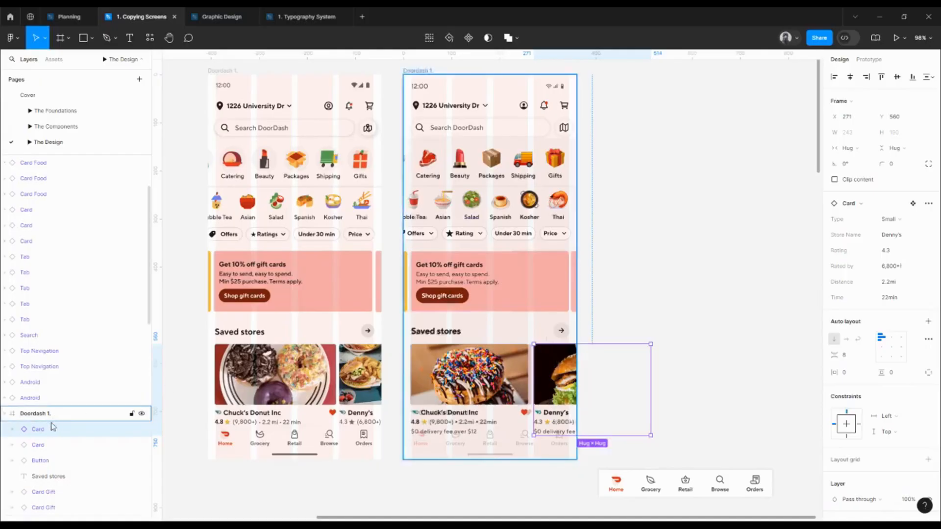
pyautogui.scroll(-3, 612, 245)
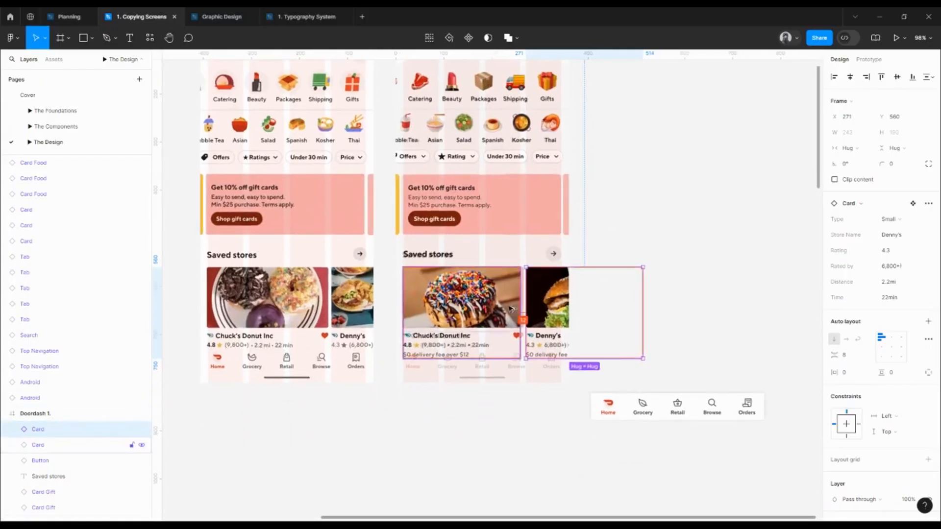
# - Place the Bottom Navigation component inside the duplicate Doordash 1. frame, over the faded original navigation bar
pyautogui.click(644, 402)
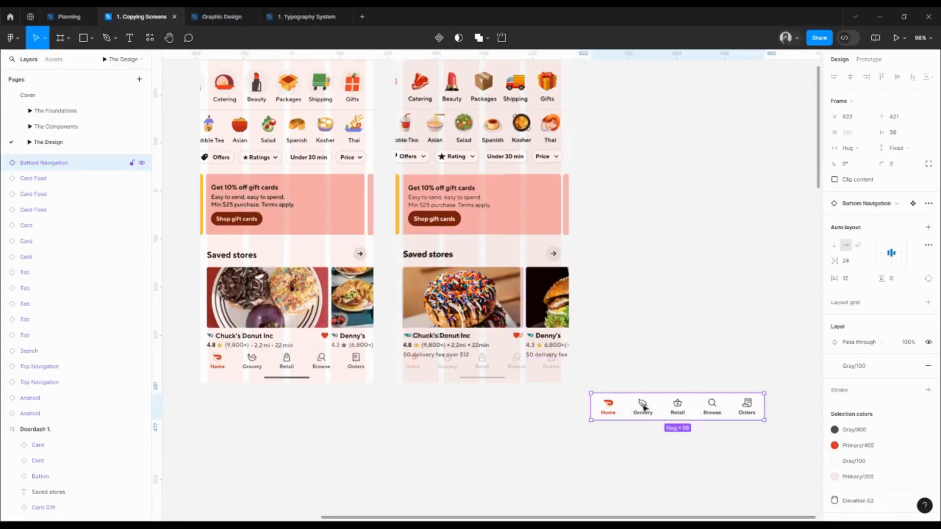
pyautogui.moveTo(643, 406); pyautogui.dragTo(447, 356)
pyautogui.scroll(5, 447, 357)
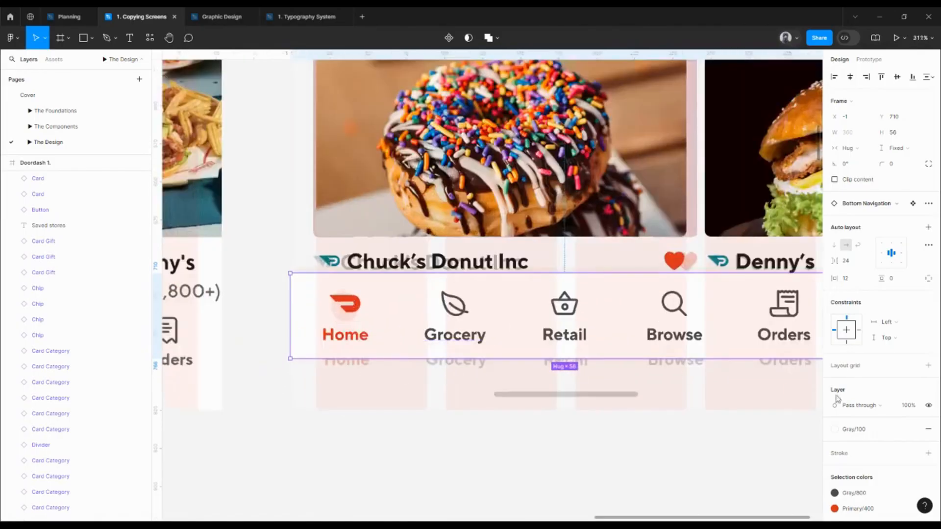
# - Set the Bottom Navigation's layer opacity to 30% so the faded original shows through
pyautogui.click(912, 407)
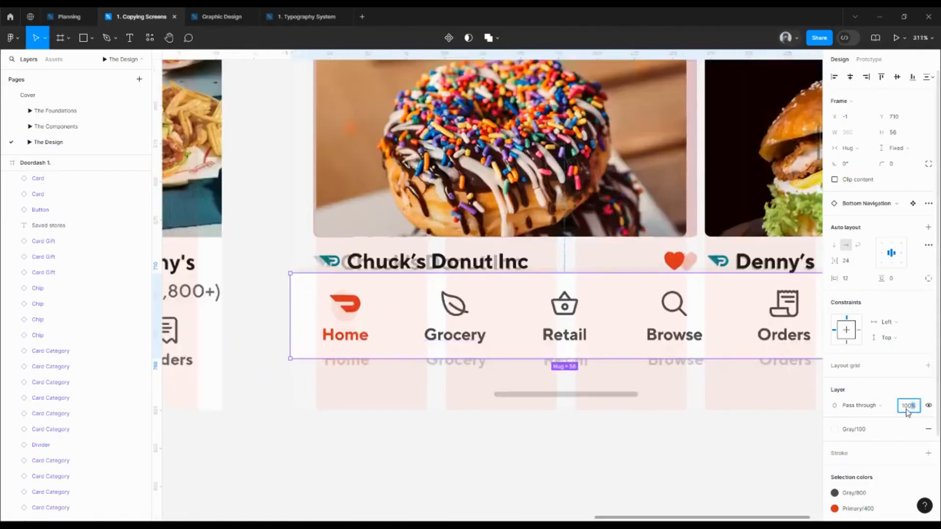
pyautogui.press('Return')
pyautogui.click(906, 408)
pyautogui.write('30')
pyautogui.press('Return')
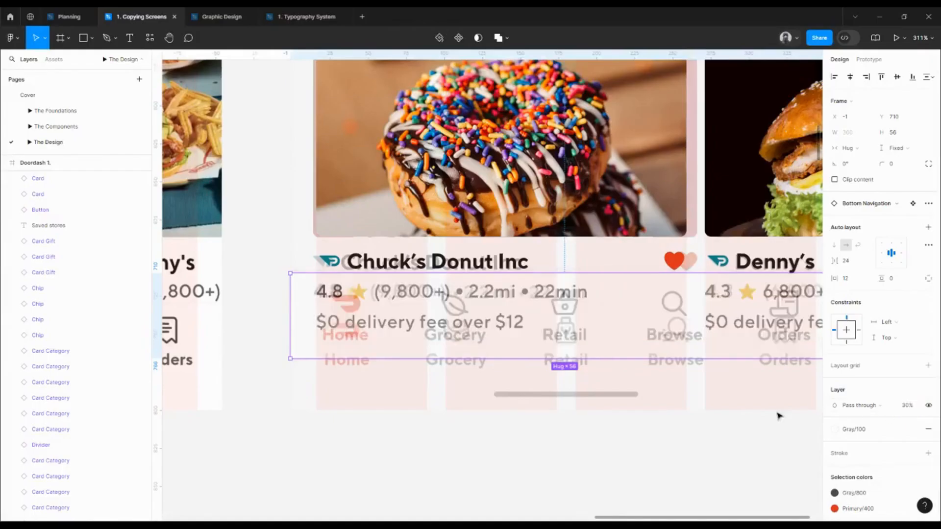
# - Nudge the Bottom Navigation to X 0, Y 726 so its icons and labels line up with the faded original
pyautogui.hotkey('shift', 'Down')
pyautogui.hotkey('shift', 'Down')
pyautogui.press('alt')
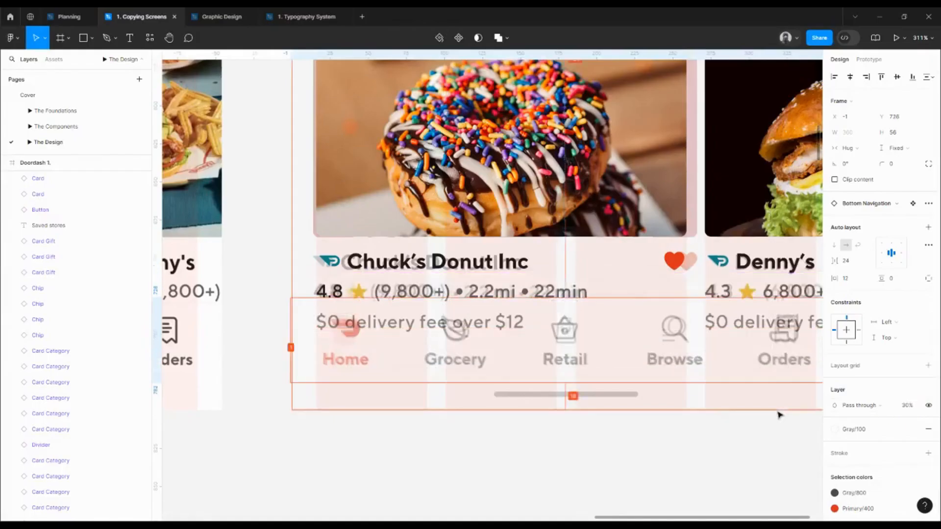
pyautogui.press('Right')
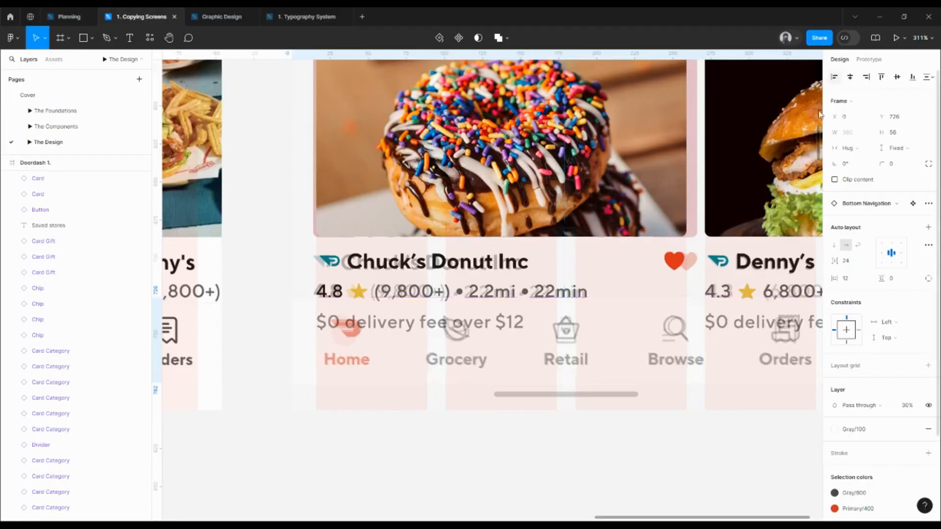
pyautogui.hscroll(2, 461, 306)
pyautogui.hscroll(5, 461, 306)
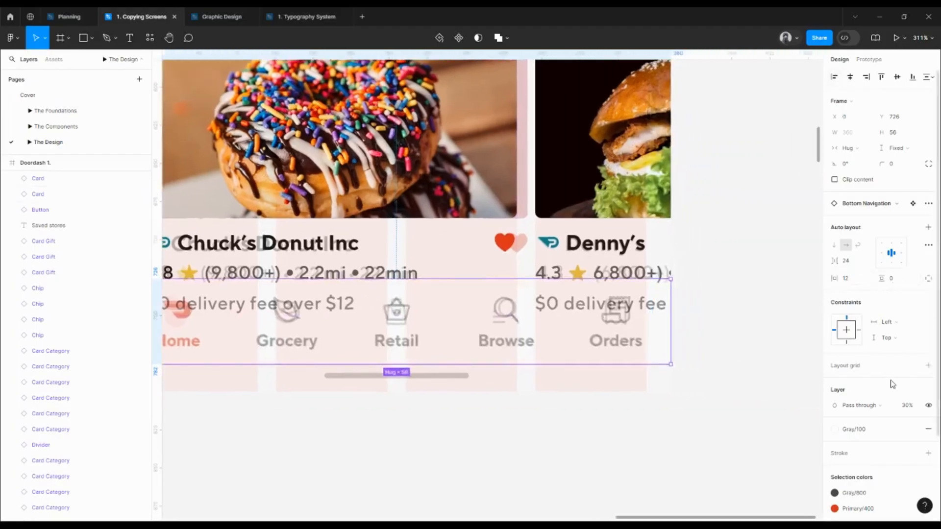
# - Restore the Bottom Navigation's layer opacity to 100% and measure its distance to the screen frame's lower edge
pyautogui.click(909, 409)
pyautogui.press('Return')
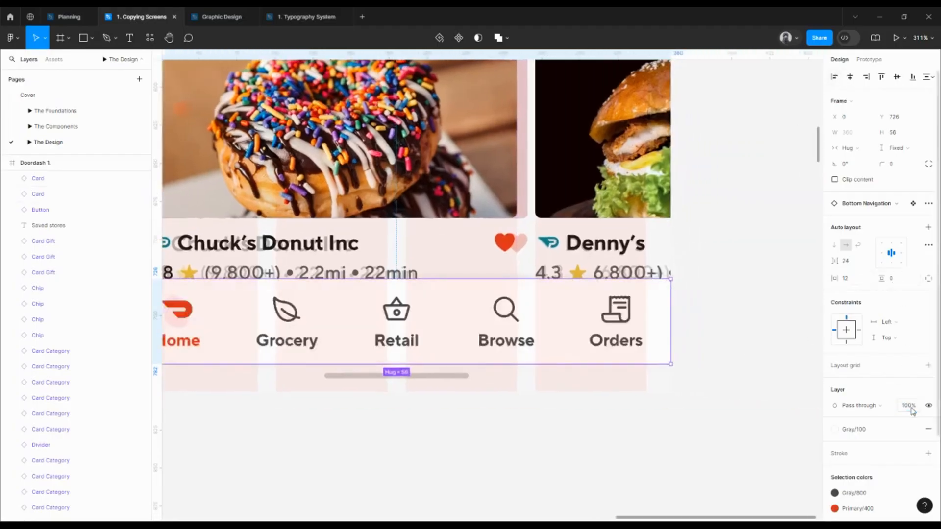
pyautogui.hscroll(-4, 553, 387)
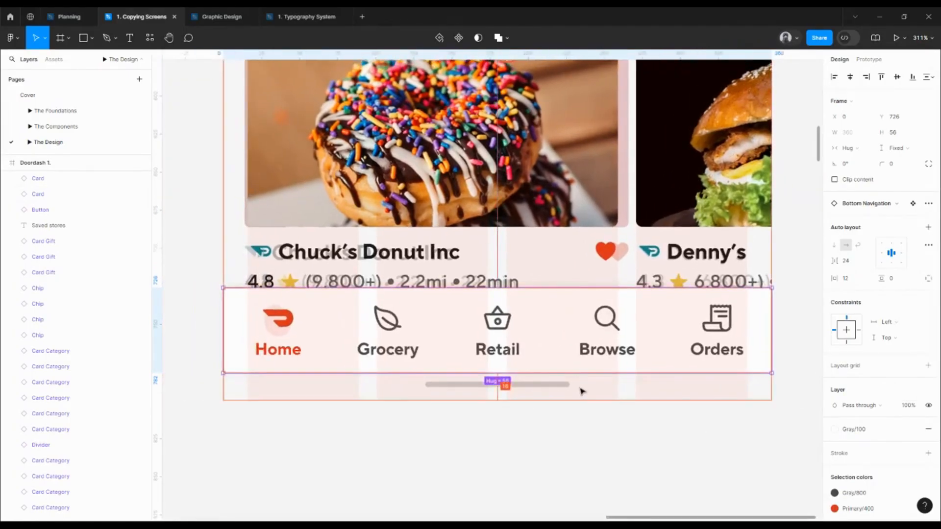
# - Fade the Bottom Navigation to 30% opacity to check the gap beneath it, and return it to 100%
pyautogui.click(908, 406)
pyautogui.write('30')
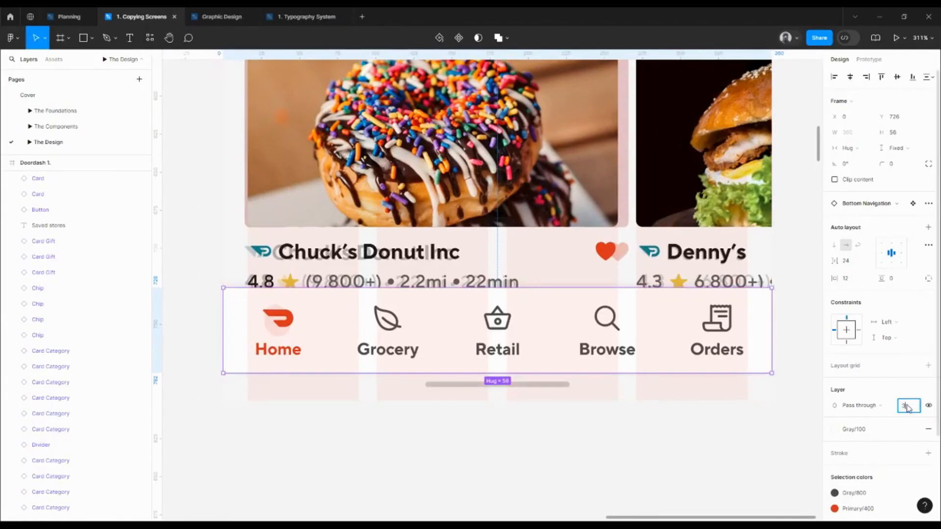
pyautogui.press('Return')
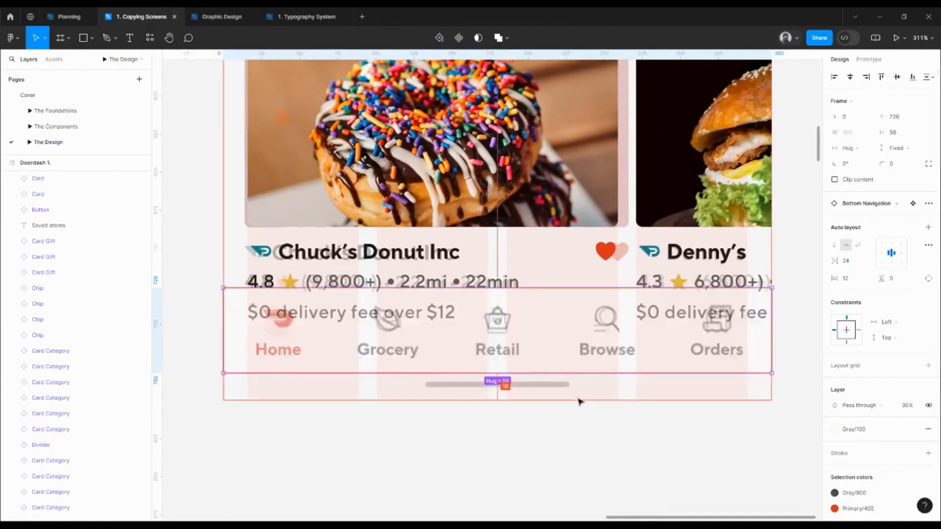
pyautogui.click(913, 406)
pyautogui.write('1')
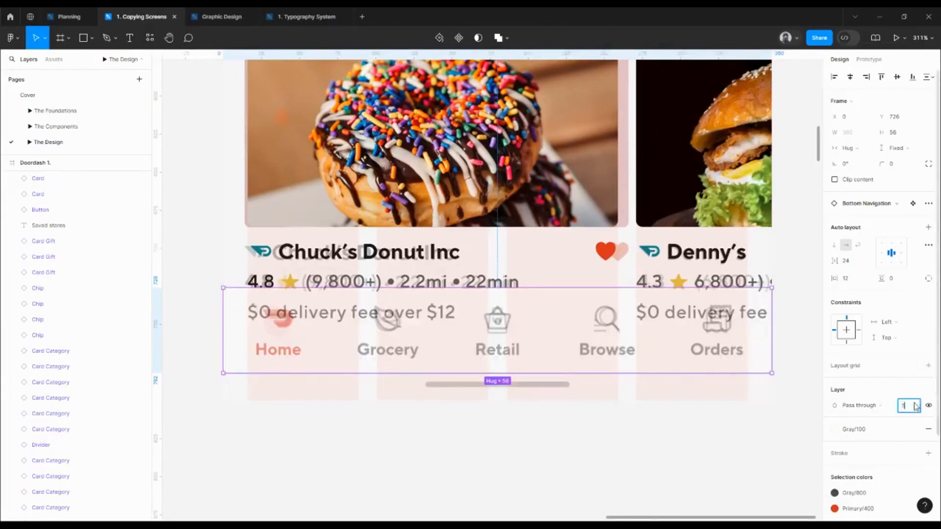
pyautogui.write('00')
pyautogui.press('Return')
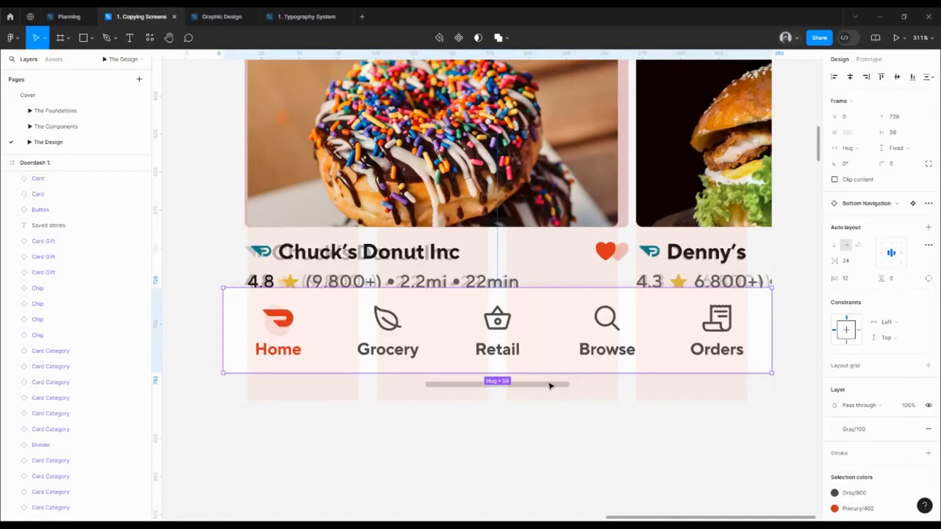
# - Draw a frame about 315 × 16 px around the home indicator beneath the navigation bar of the original screen
pyautogui.moveTo(394, 394); pyautogui.dragTo(657, 382)
pyautogui.scroll(-2, 658, 382)
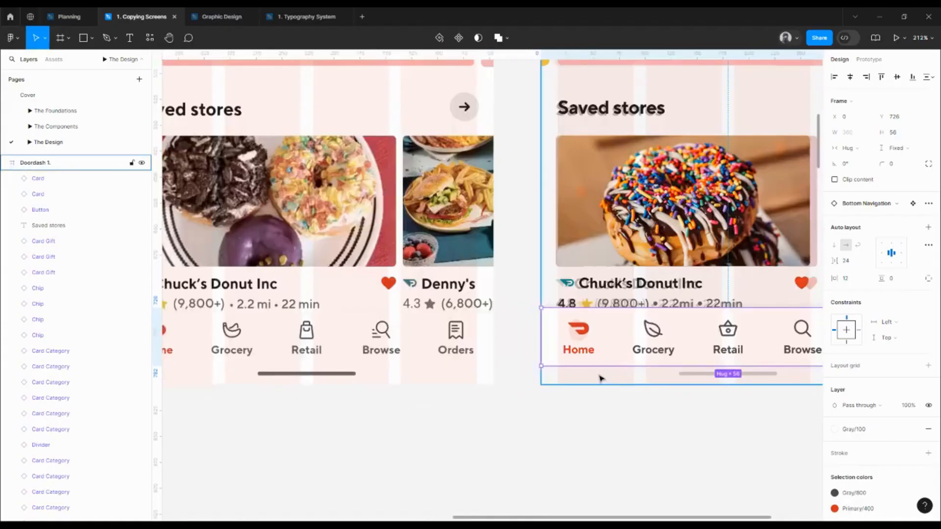
pyautogui.moveTo(346, 399); pyautogui.dragTo(555, 411)
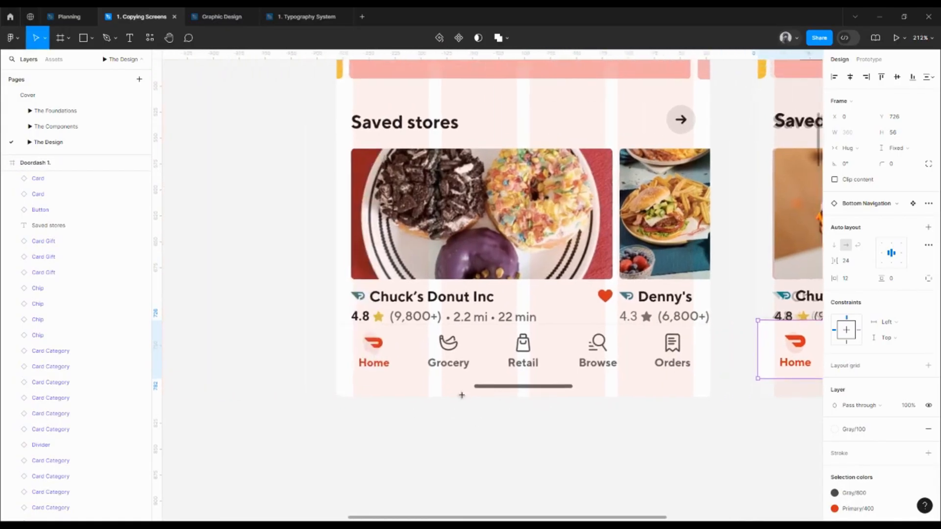
pyautogui.press('r')
pyautogui.press('f')
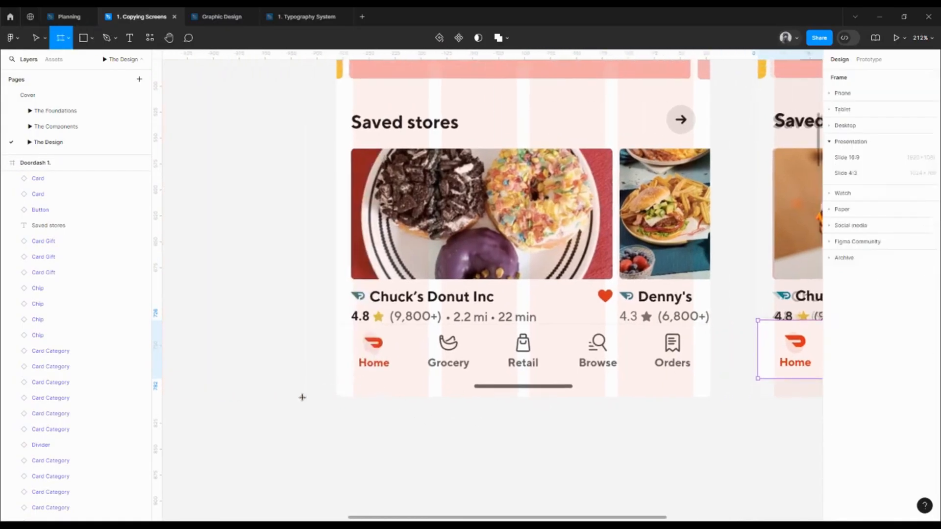
pyautogui.moveTo(340, 378); pyautogui.dragTo(663, 394)
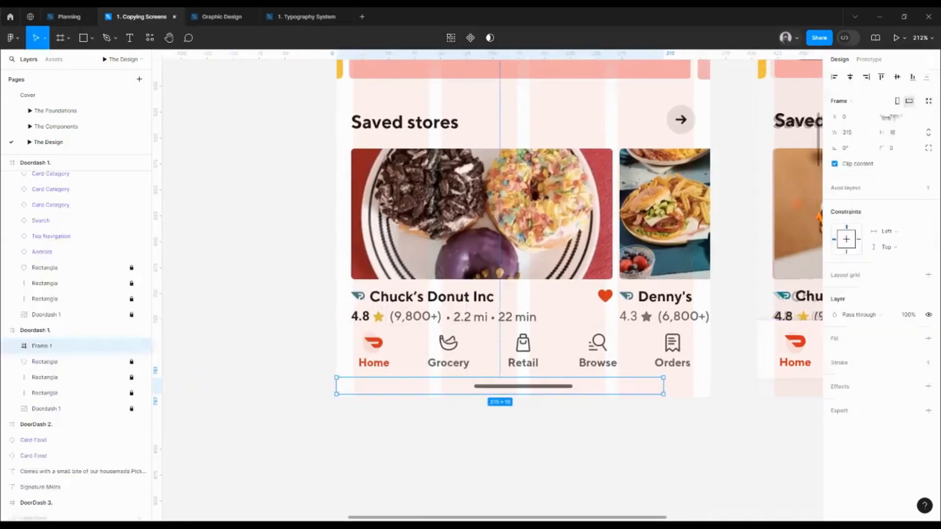
# - Resize the home indicator frame to 18 px high and stretch it to the full 360 px screen width
pyautogui.click(896, 137)
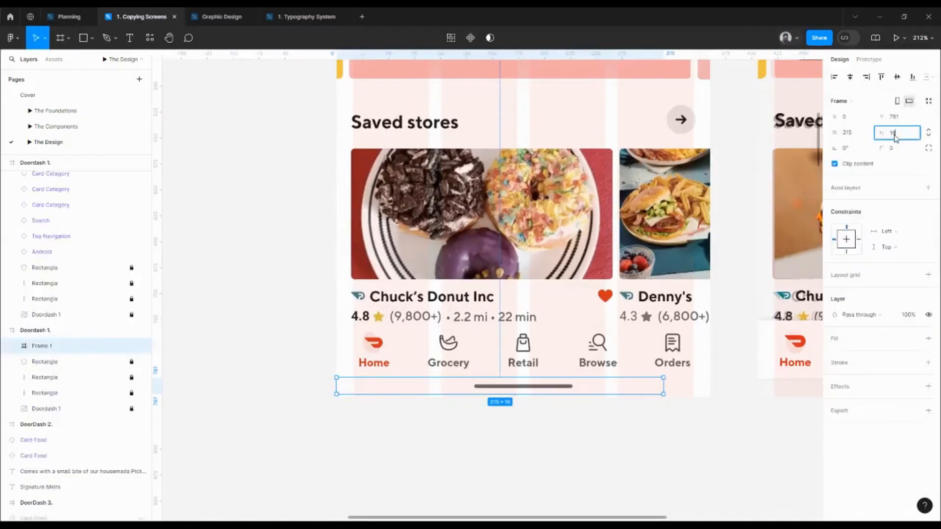
pyautogui.write('18')
pyautogui.press('Return')
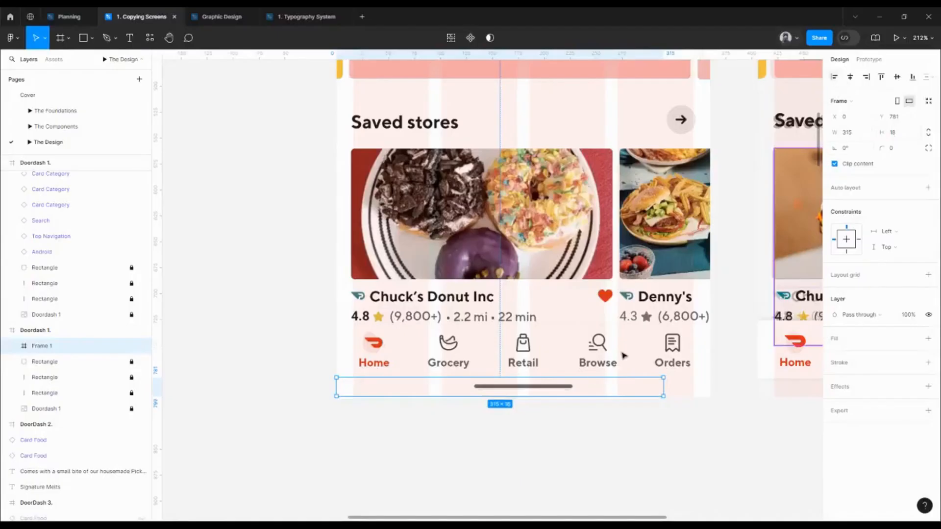
pyautogui.moveTo(662, 387); pyautogui.dragTo(709, 388)
pyautogui.scroll(3, 639, 386)
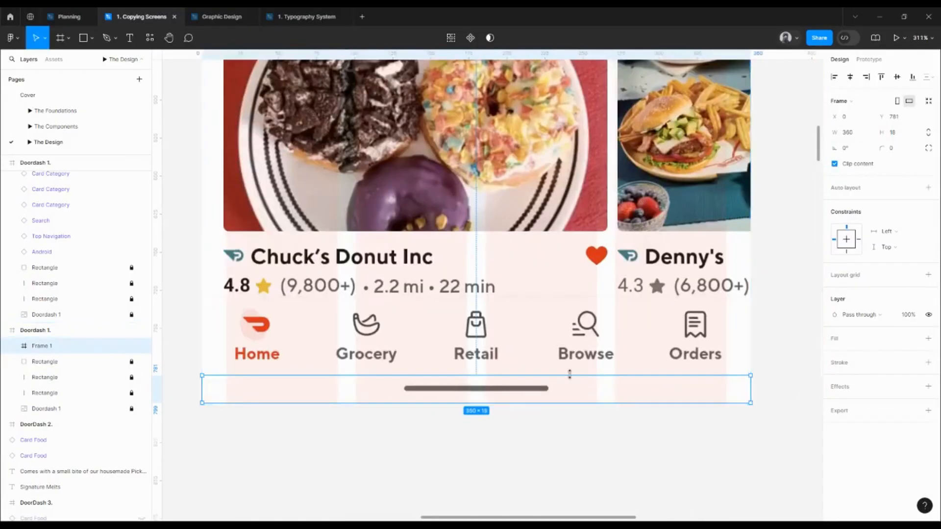
# - Rename the new home indicator frame as Android
pyautogui.doubleClick(43, 346)
pyautogui.write('A')
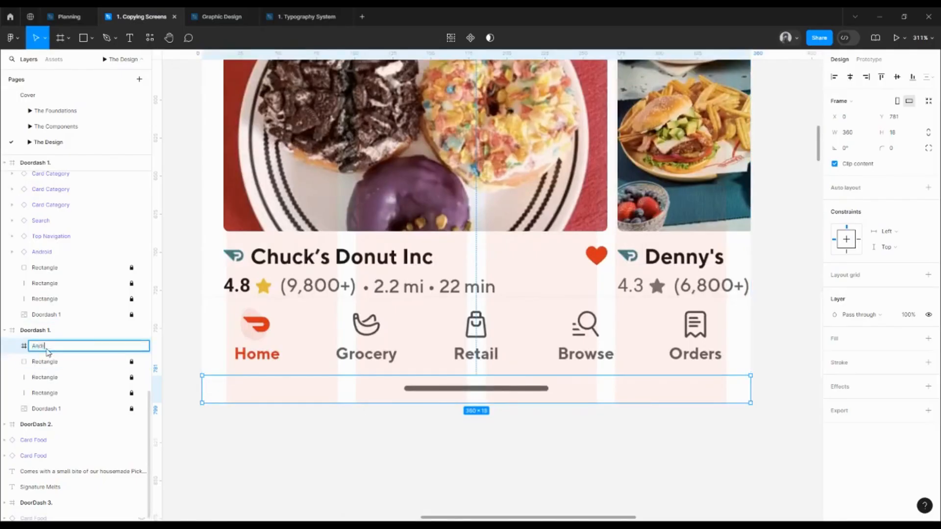
pyautogui.write('ndroid')
pyautogui.press('Return')
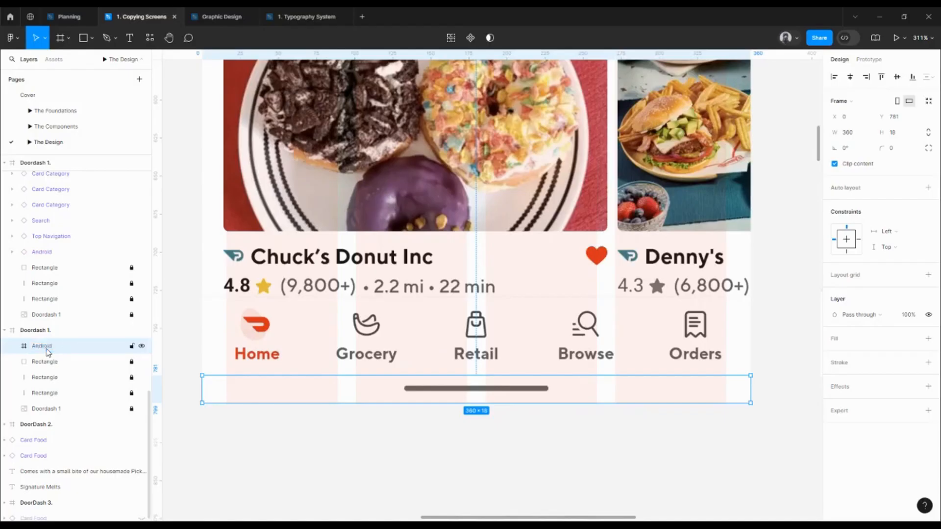
# - Draw a rectangle about 39 × 3 px inside the Android frame and fill it with the colour sampled from the original indicator bar
pyautogui.press('r')
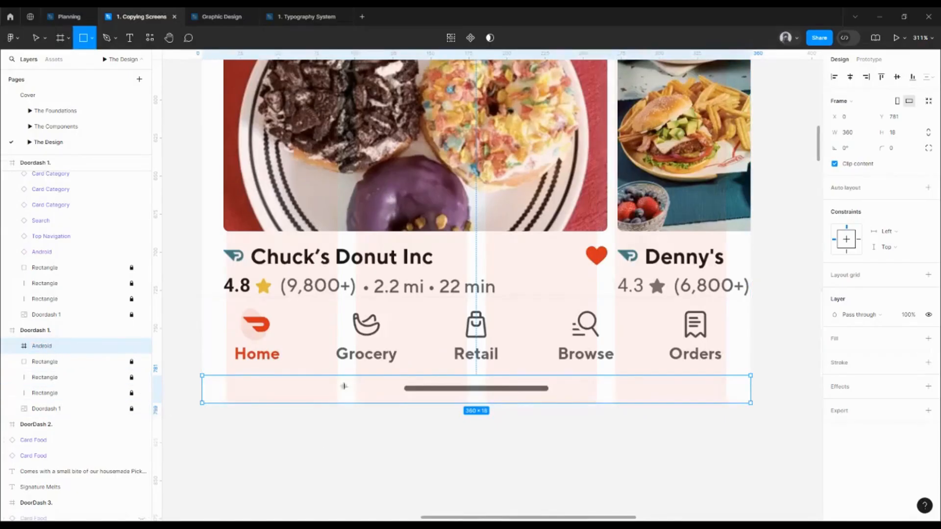
pyautogui.moveTo(325, 389); pyautogui.dragTo(385, 392)
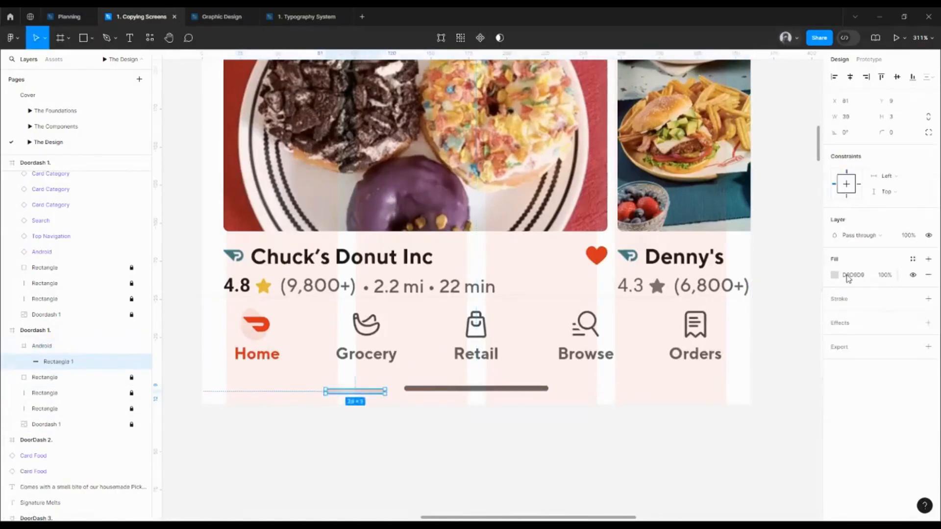
pyautogui.press('i')
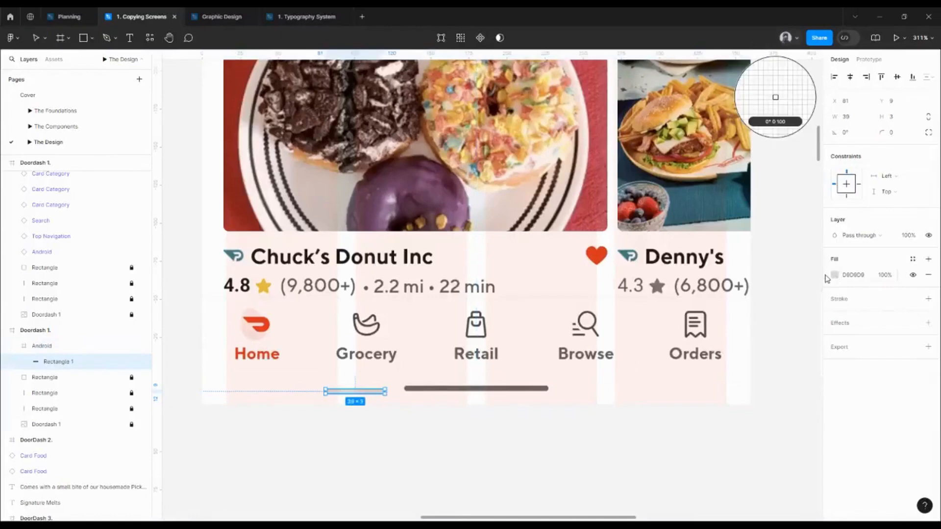
pyautogui.click(499, 385)
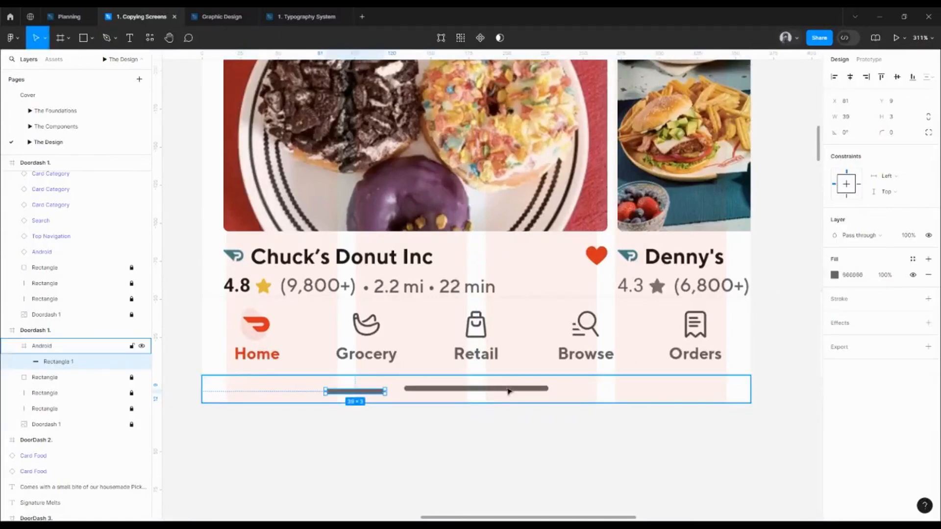
# - Move the indicator rectangle over the original bar and set its corner radius to 4
pyautogui.scroll(3, 375, 394)
pyautogui.moveTo(380, 395); pyautogui.dragTo(498, 390)
pyautogui.click(897, 134)
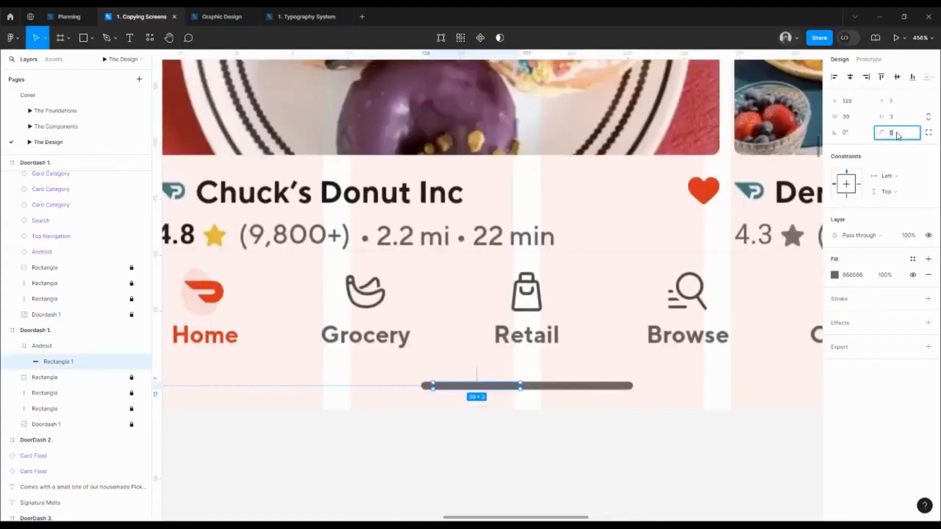
pyautogui.write('4')
pyautogui.press('Return')
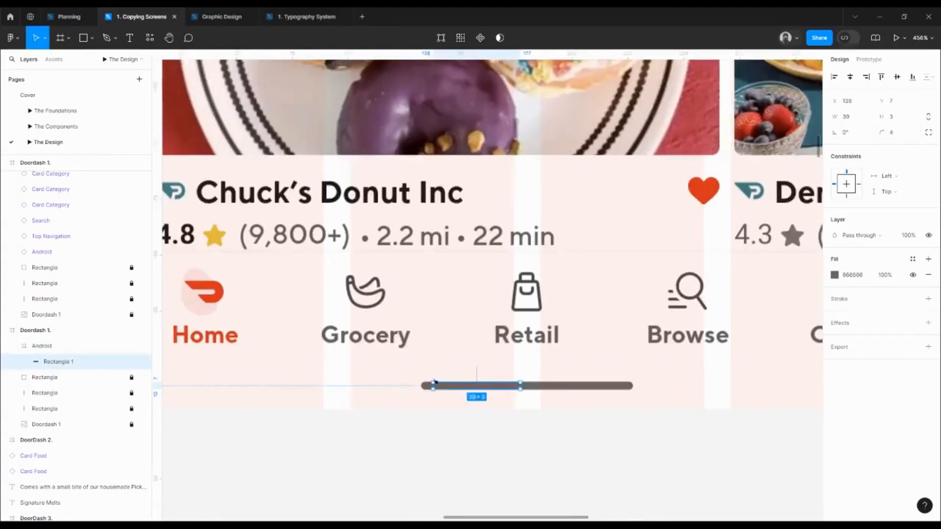
# - Stretch the indicator rectangle to 94 px wide so both ends match the original bar
pyautogui.scroll(5, 414, 385)
pyautogui.moveTo(416, 383); pyautogui.dragTo(380, 381)
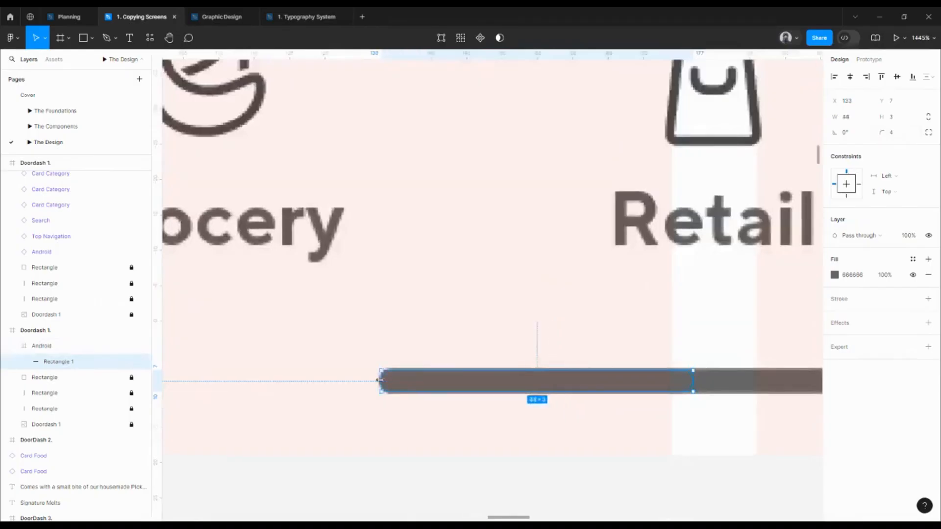
pyautogui.moveTo(680, 382); pyautogui.dragTo(401, 381)
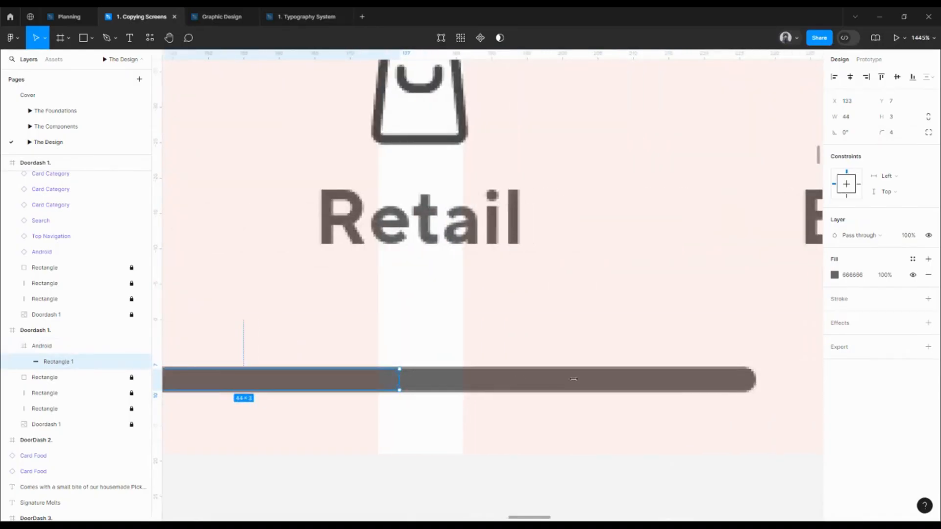
pyautogui.moveTo(574, 379); pyautogui.dragTo(755, 379)
pyautogui.scroll(-3, 680, 354)
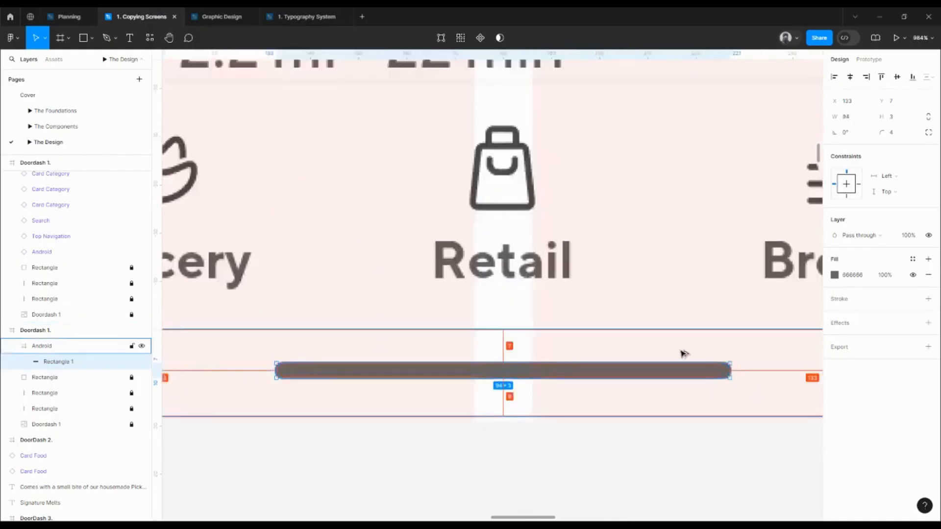
# - Set the indicator rectangle's height to 4 px and nudge it up to Y 6 in the Android frame
pyautogui.click(887, 118)
pyautogui.write('4')
pyautogui.press('Return')
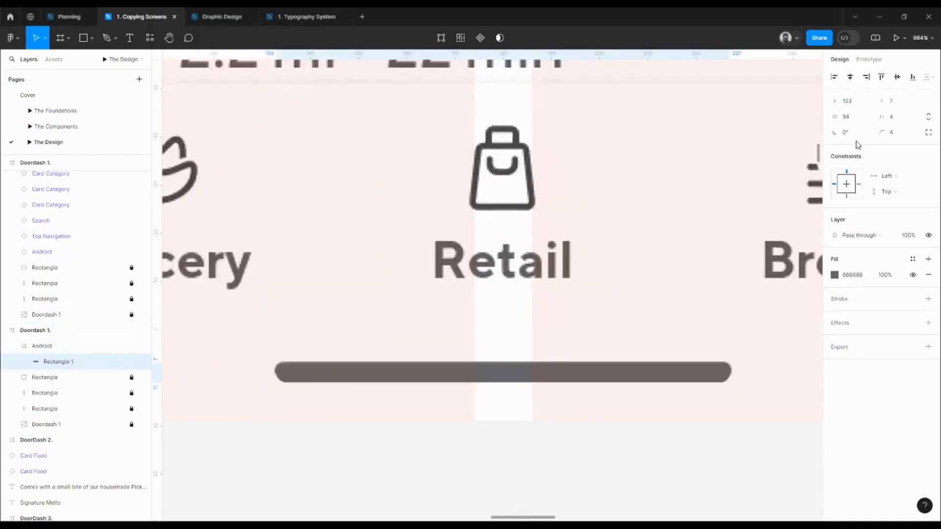
pyautogui.click(523, 357)
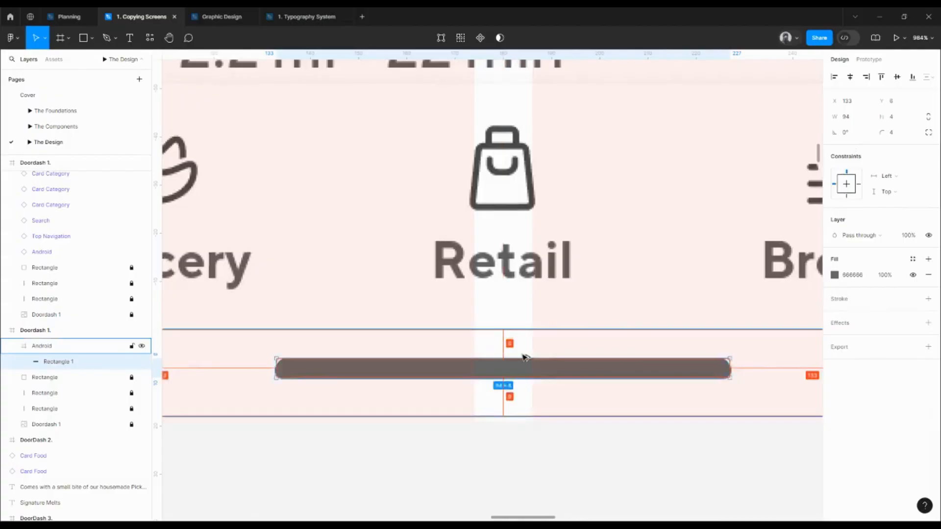
# - Cut the Android home indicator frame from beneath the original screen's navigation bar
pyautogui.scroll(-8, 523, 357)
pyautogui.scroll(-6, 602, 355)
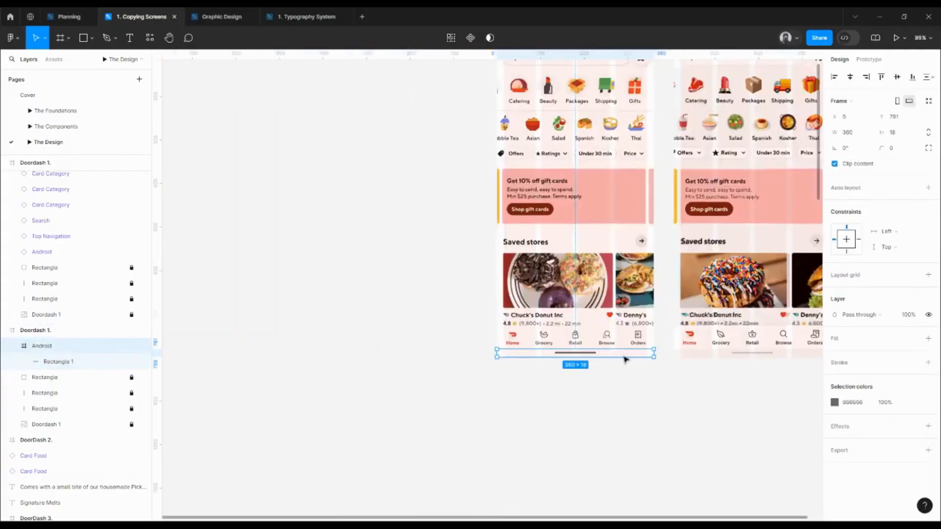
pyautogui.press('Delete')
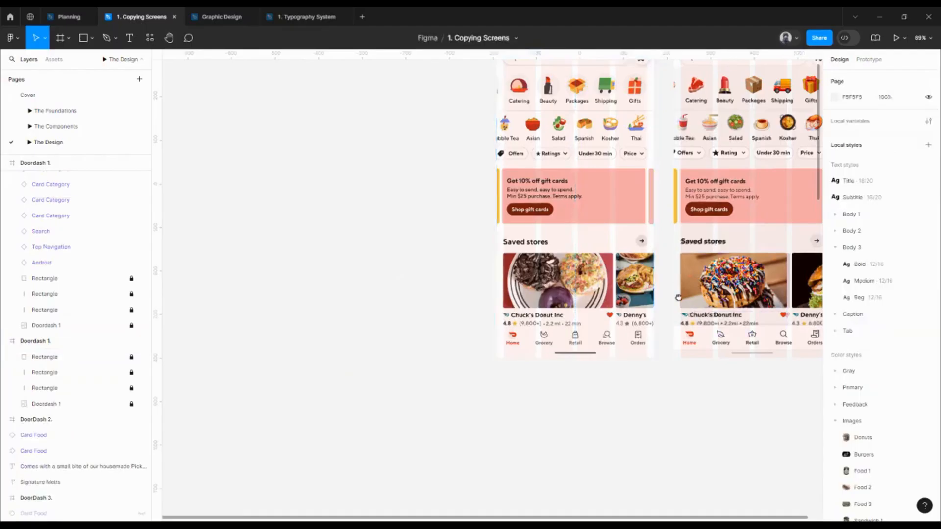
# - Go to the status bar's main component and paste the indicator frame below it, left-aligned at X 80, Y 414
pyautogui.moveTo(678, 296); pyautogui.dragTo(463, 432)
pyautogui.click(549, 151)
pyautogui.rightClick(547, 148)
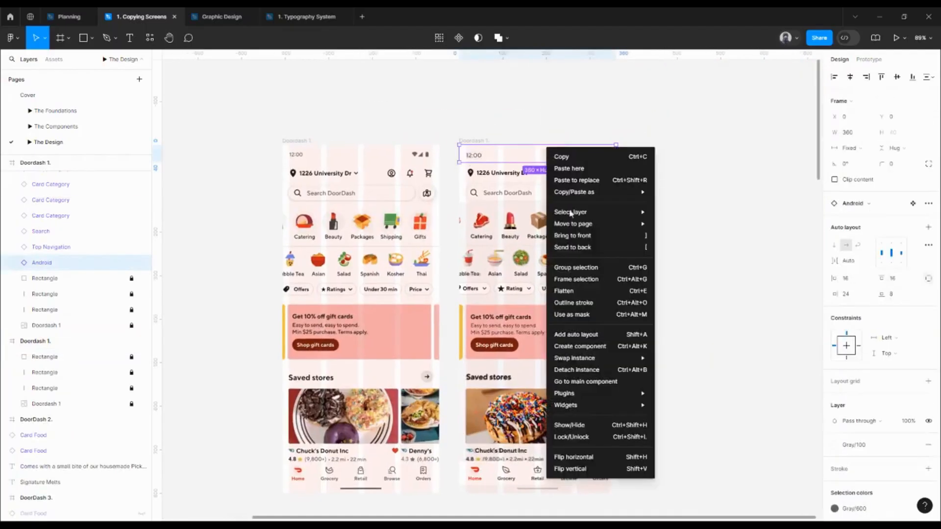
pyautogui.click(599, 381)
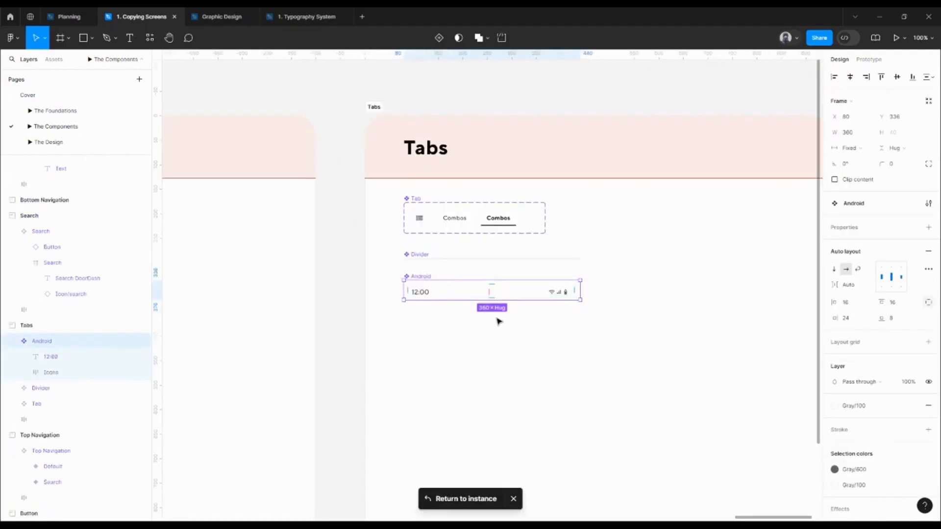
pyautogui.click(473, 336)
pyautogui.hotkey('ctrl', 'v')
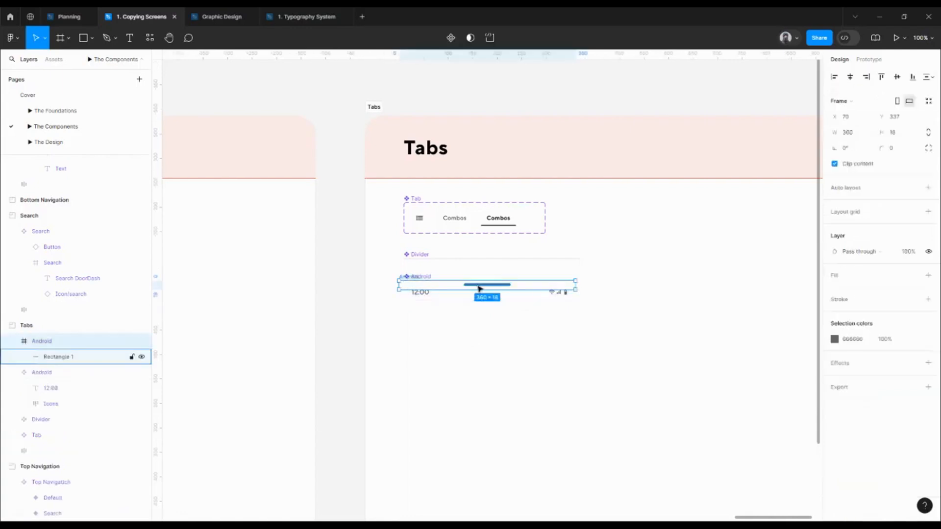
pyautogui.moveTo(480, 288); pyautogui.dragTo(484, 327)
# - Rename the bar layer as Rectangle and turn the pasted Android indicator frame into a component
pyautogui.click(485, 323)
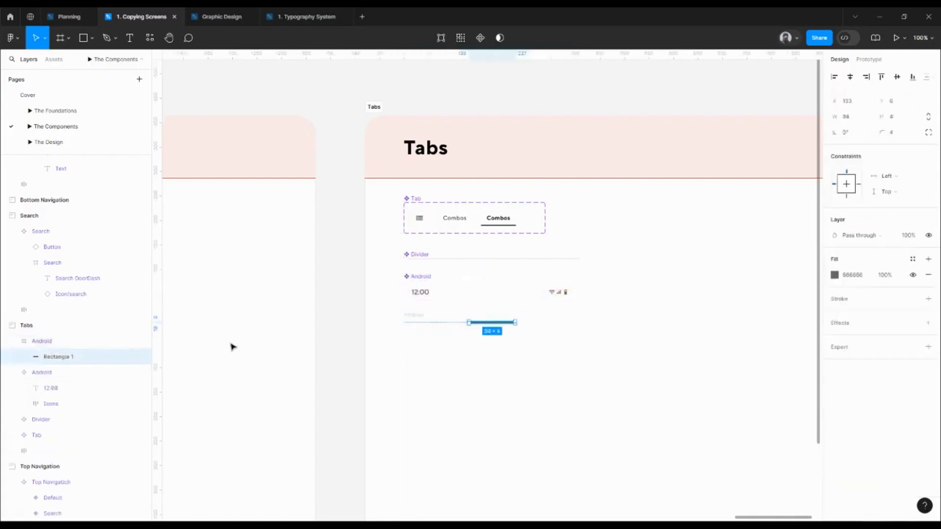
pyautogui.doubleClick(78, 358)
pyautogui.click(80, 361)
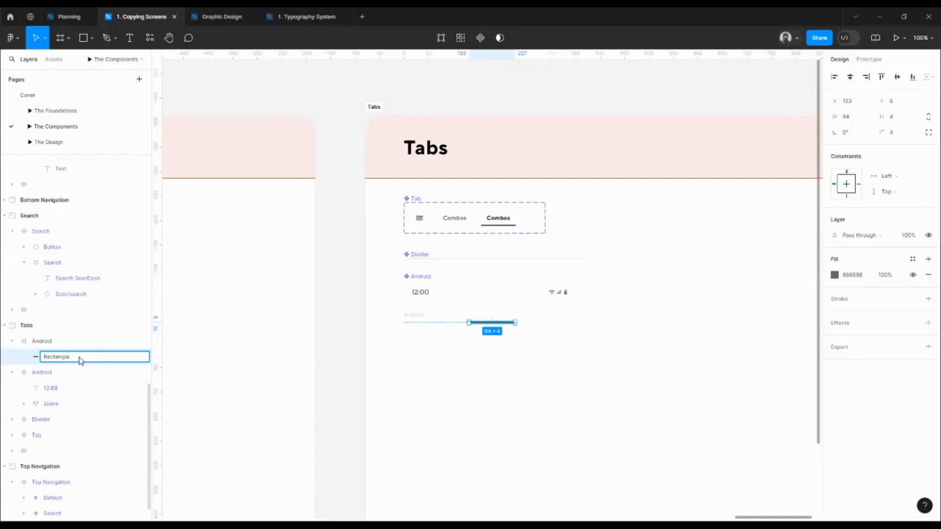
pyautogui.press('Return')
pyautogui.click(432, 368)
pyautogui.click(424, 314)
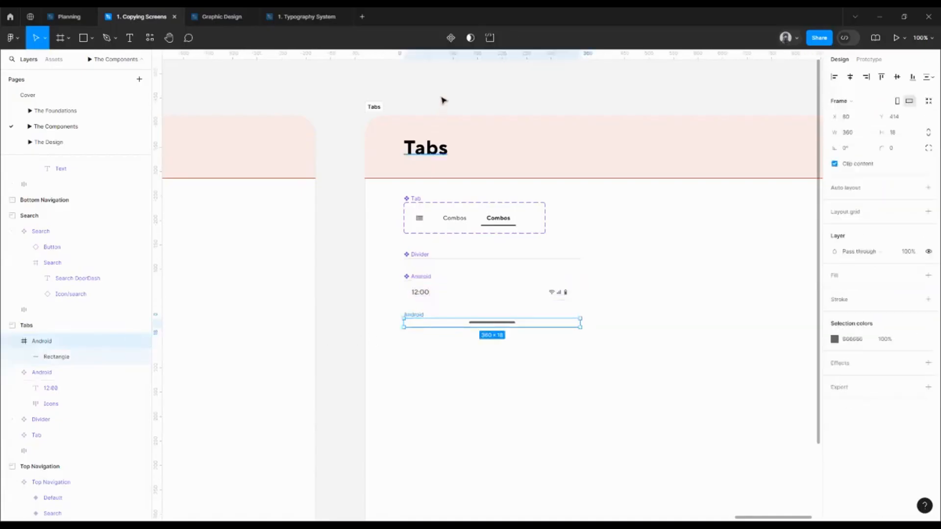
pyautogui.click(451, 47)
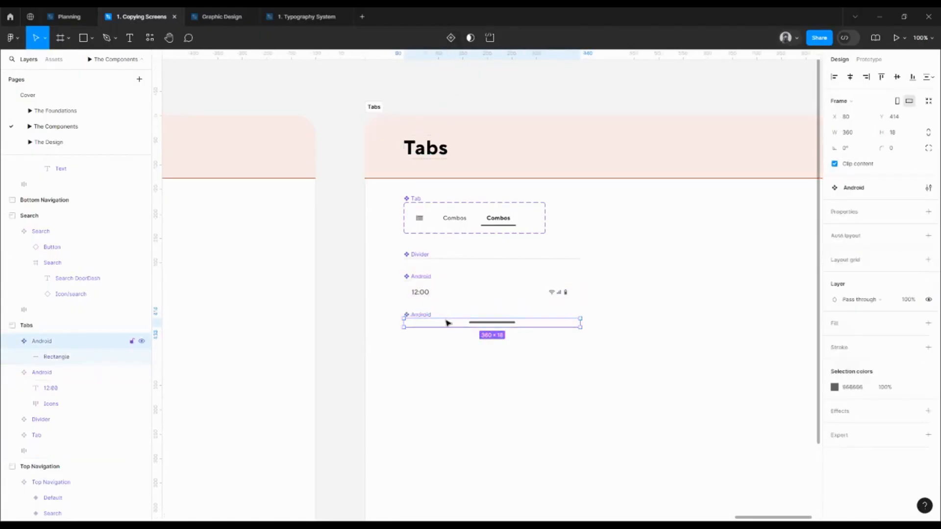
# - Combine the two Android components as variants and align the set's left edge with the Divider component above
pyautogui.hscroll(1, 439, 345)
pyautogui.scroll(5, 425, 318)
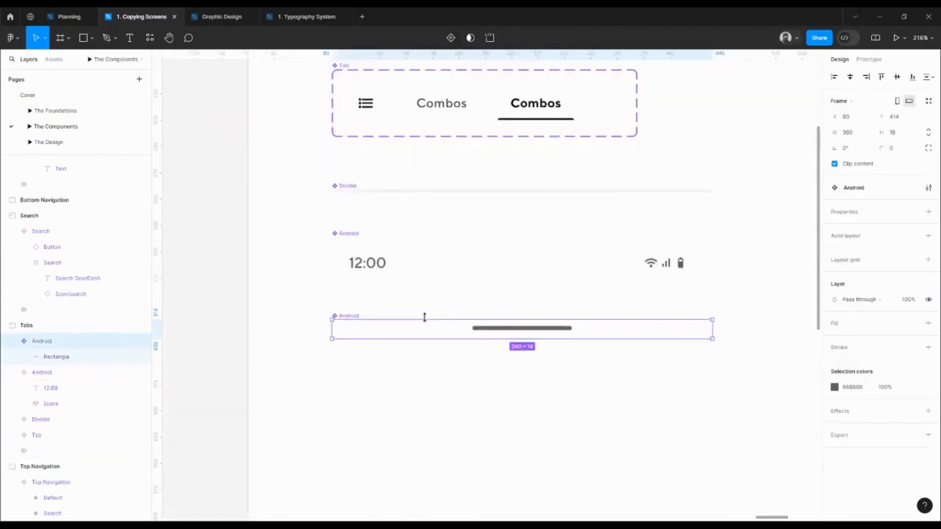
pyautogui.keyDown('shift'); pyautogui.click(351, 237); pyautogui.keyUp('shift')
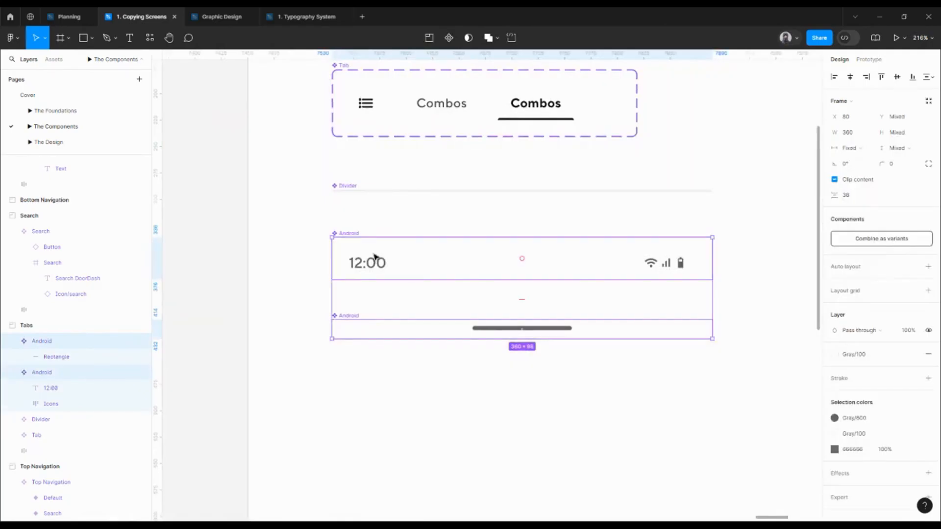
pyautogui.click(894, 245)
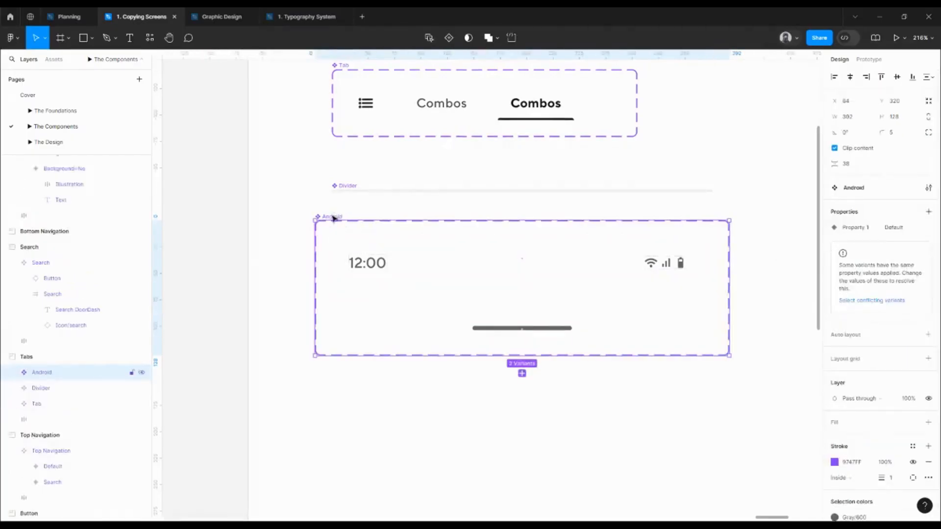
pyautogui.moveTo(334, 218); pyautogui.dragTo(350, 225)
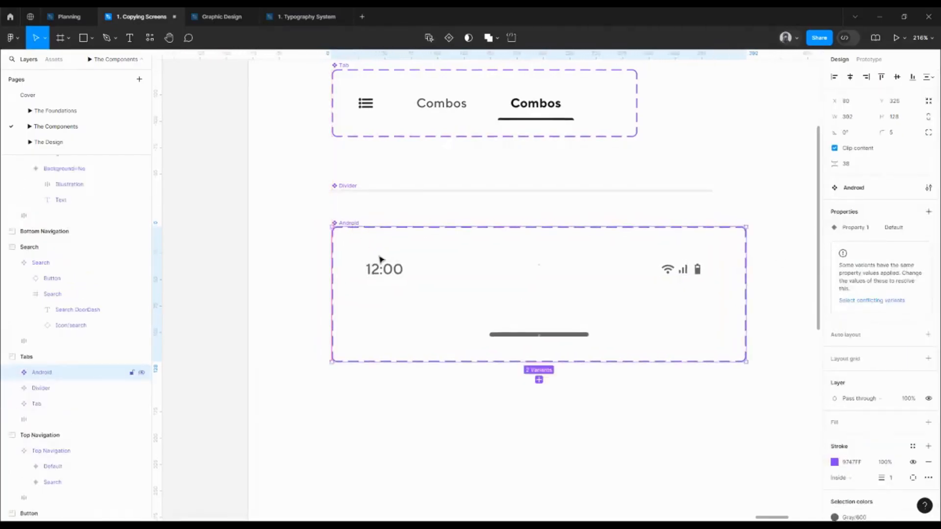
# - Rename the Android component set's variant property as Type
pyautogui.doubleClick(399, 273)
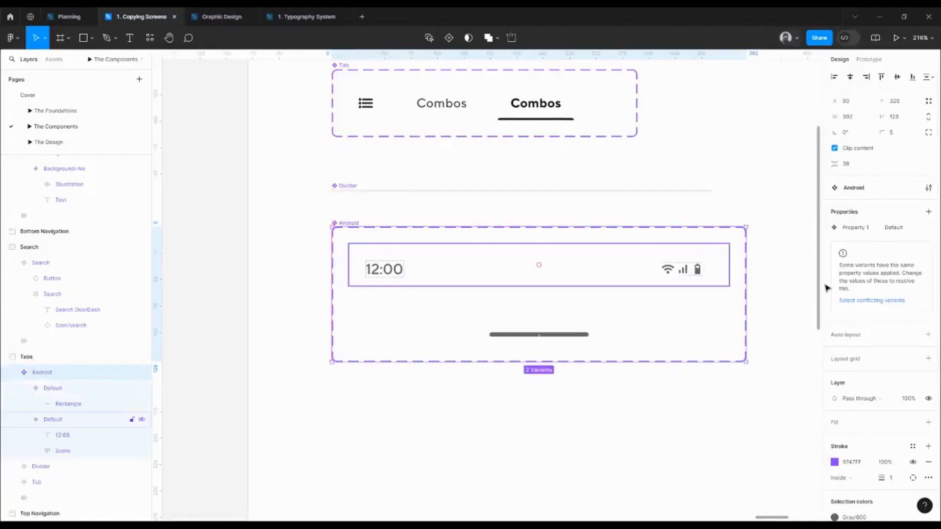
pyautogui.click(352, 233)
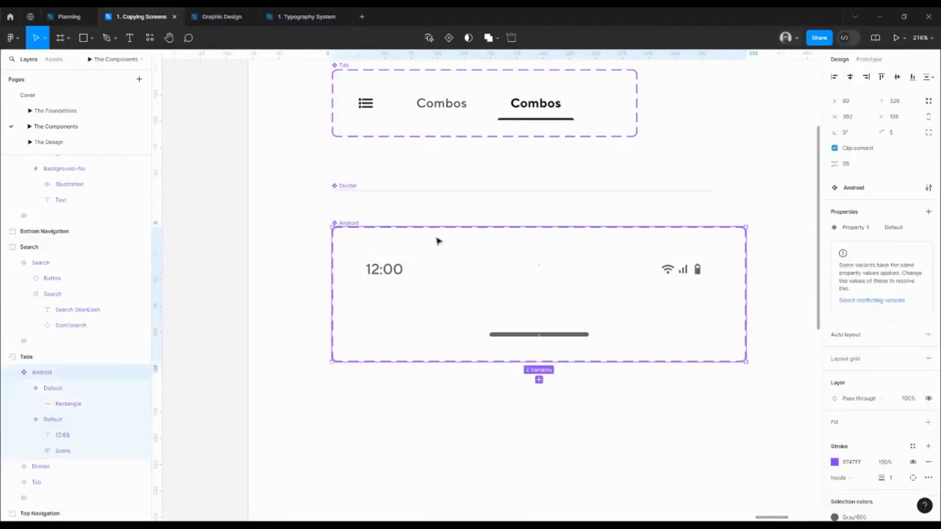
pyautogui.doubleClick(858, 228)
pyautogui.write('1')
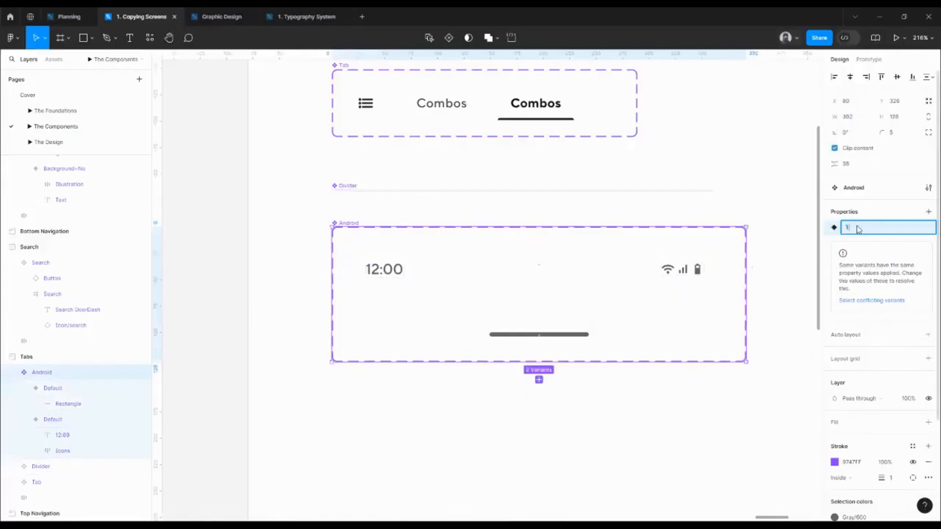
pyautogui.press('Return')
# - Set the Type value of the status bar variant to Top
pyautogui.click(492, 278)
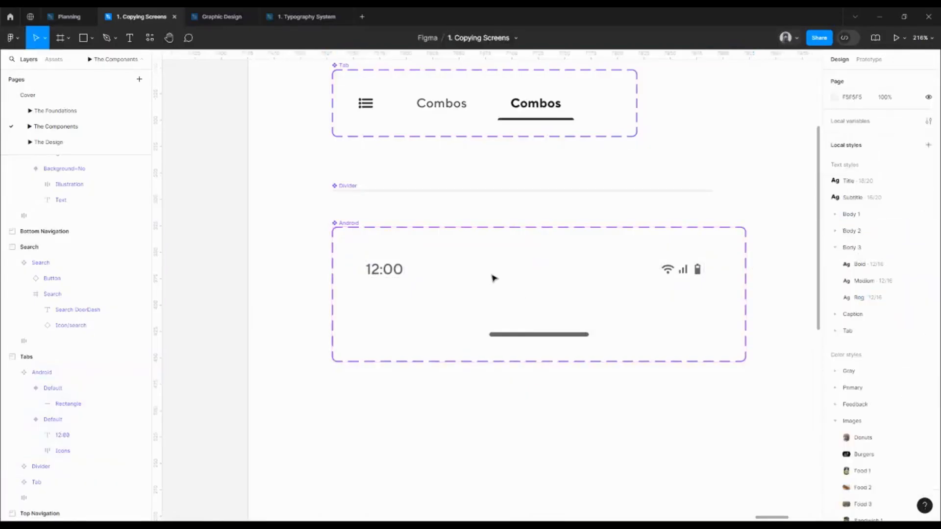
pyautogui.click(402, 269)
pyautogui.click(890, 259)
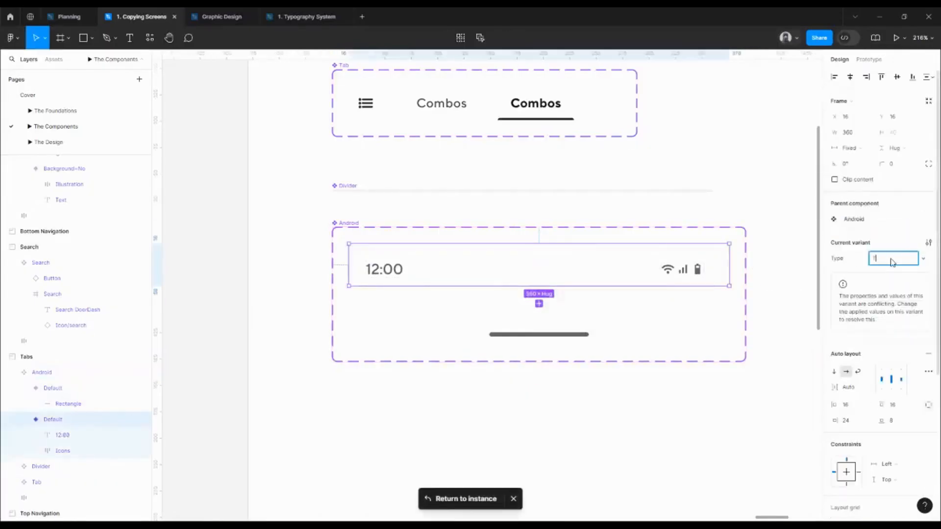
pyautogui.press('Return')
# - Set the Type value of the home indicator variant to Bottom
pyautogui.click(612, 333)
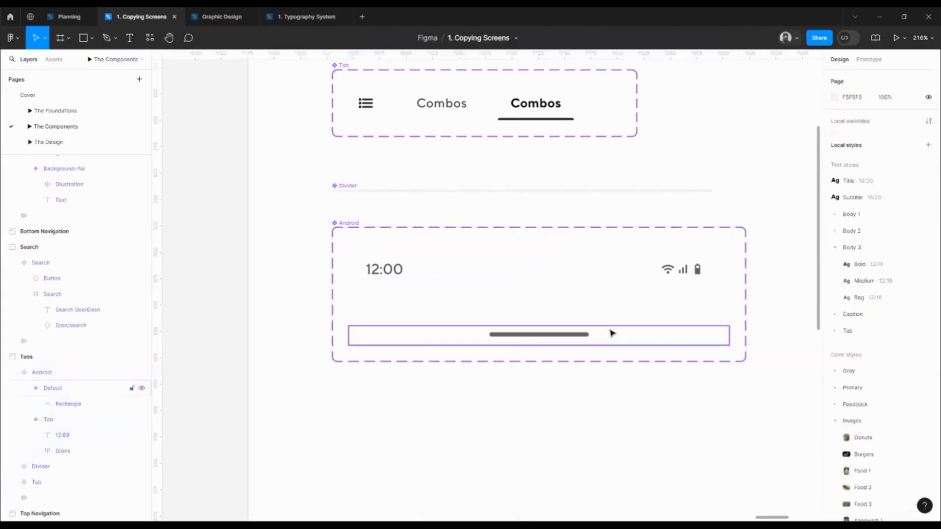
pyautogui.click(896, 243)
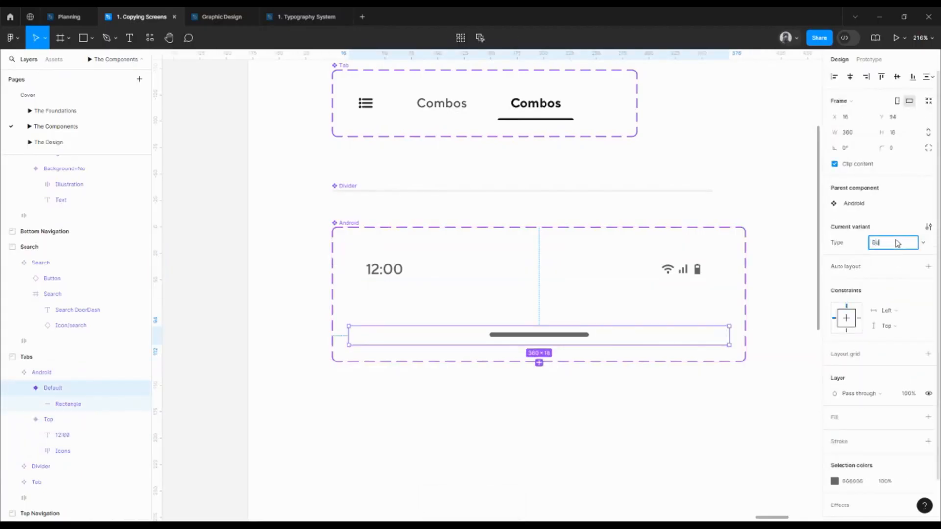
pyautogui.write('Bottom')
pyautogui.press('Return')
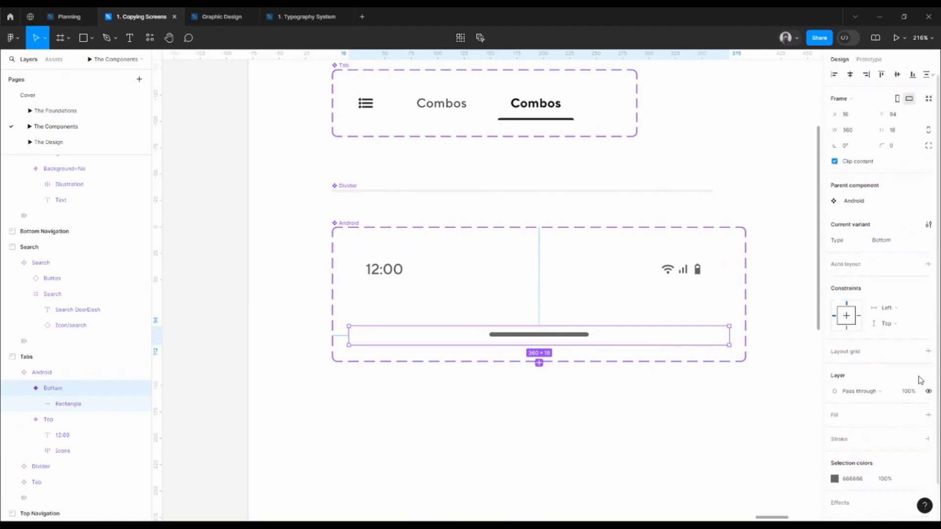
pyautogui.click(914, 418)
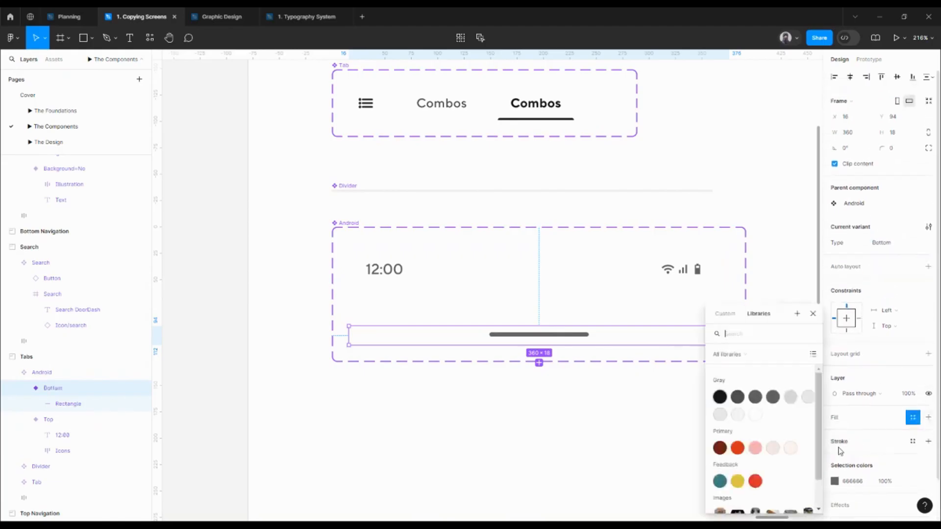
pyautogui.click(722, 399)
pyautogui.hotkey('ctrl', 'z')
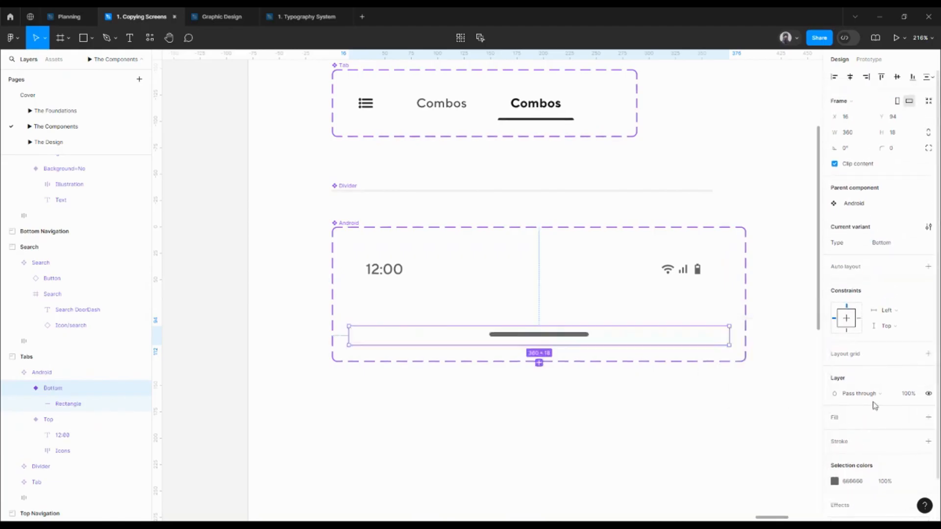
# - Fill the Bottom variant's frame with the Gray/100 colour style
pyautogui.click(912, 417)
pyautogui.click(755, 416)
pyautogui.scroll(-2, 851, 450)
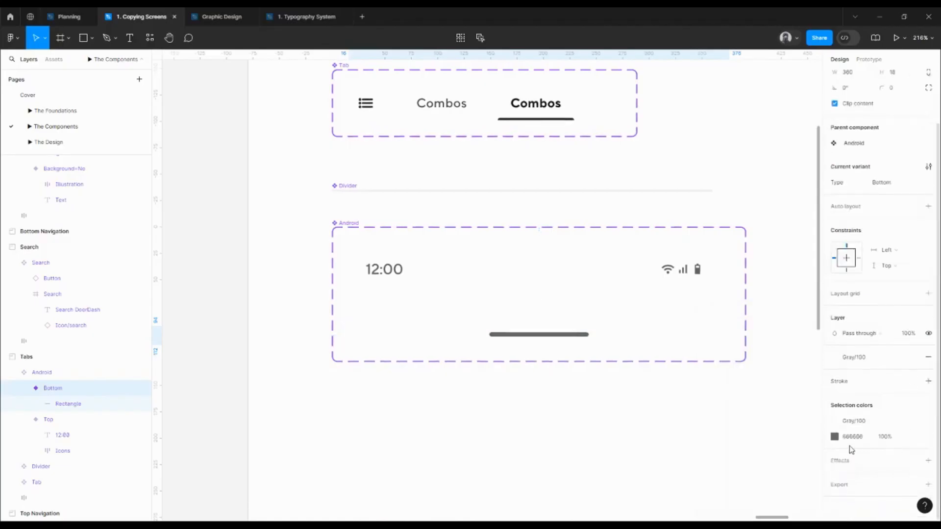
# - Look over the reference screens and component sections across the page, ending at the Android component set
pyautogui.scroll(-5, 707, 417)
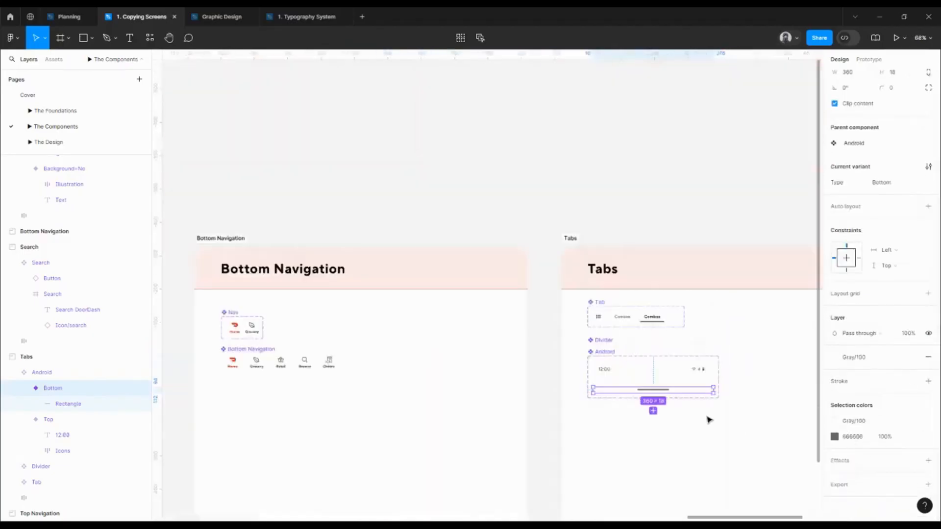
pyautogui.click(410, 218)
pyautogui.moveTo(447, 187); pyautogui.dragTo(610, 223)
pyautogui.scroll(-5, 610, 223)
pyautogui.scroll(5, 470, 246)
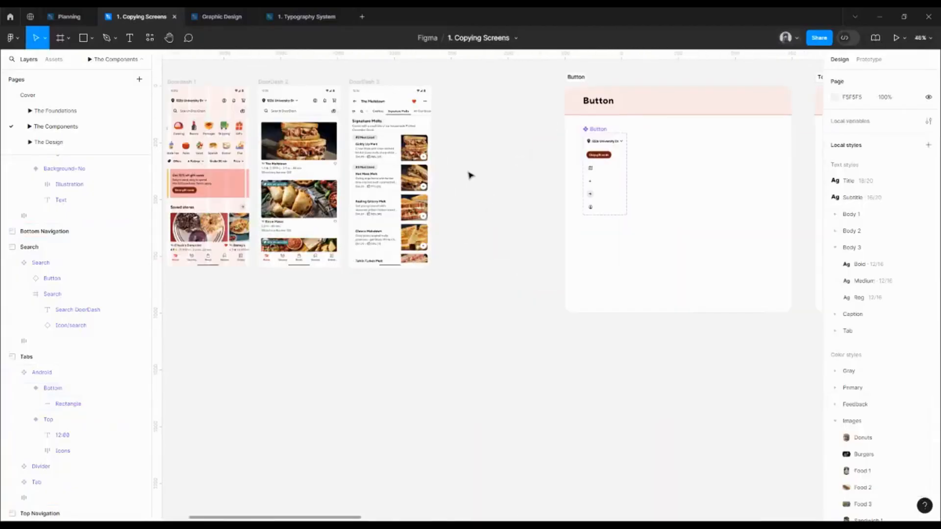
pyautogui.moveTo(471, 175); pyautogui.dragTo(321, 251)
pyautogui.moveTo(716, 251); pyautogui.dragTo(254, 202)
pyautogui.scroll(-5, 504, 258)
pyautogui.moveTo(699, 282); pyautogui.dragTo(344, 270)
pyautogui.moveTo(659, 264); pyautogui.dragTo(557, 263)
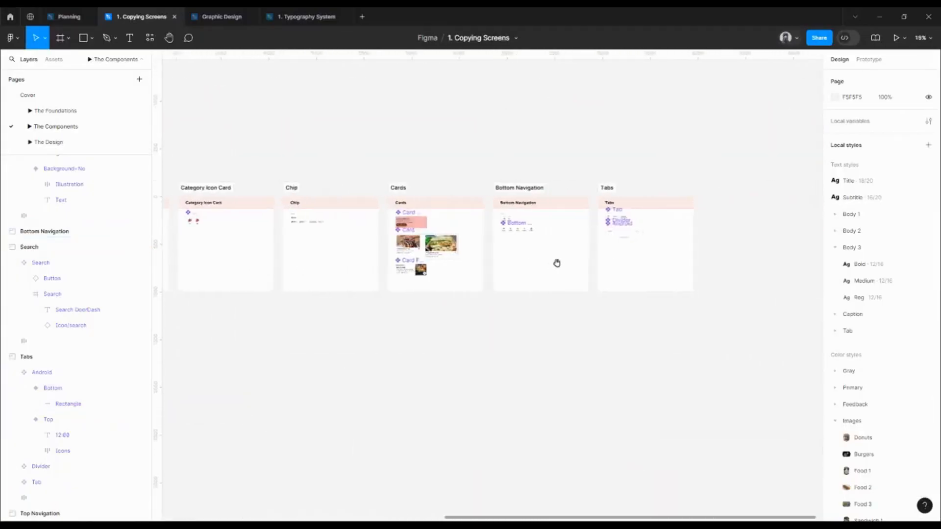
pyautogui.scroll(10, 637, 240)
pyautogui.moveTo(519, 228); pyautogui.dragTo(520, 235)
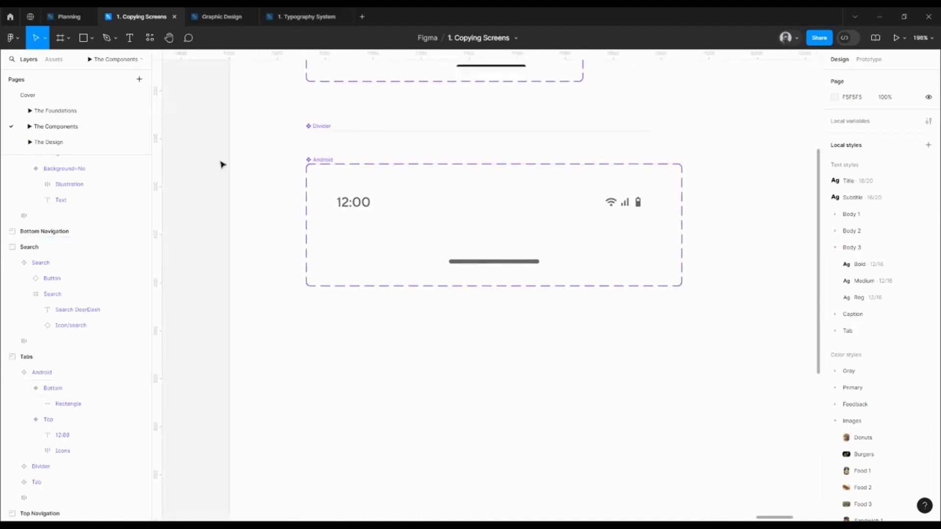
# - Examine the gray swatches and their intended uses in the Colors section of The Foundations page
pyautogui.click(47, 110)
pyautogui.scroll(8, 586, 345)
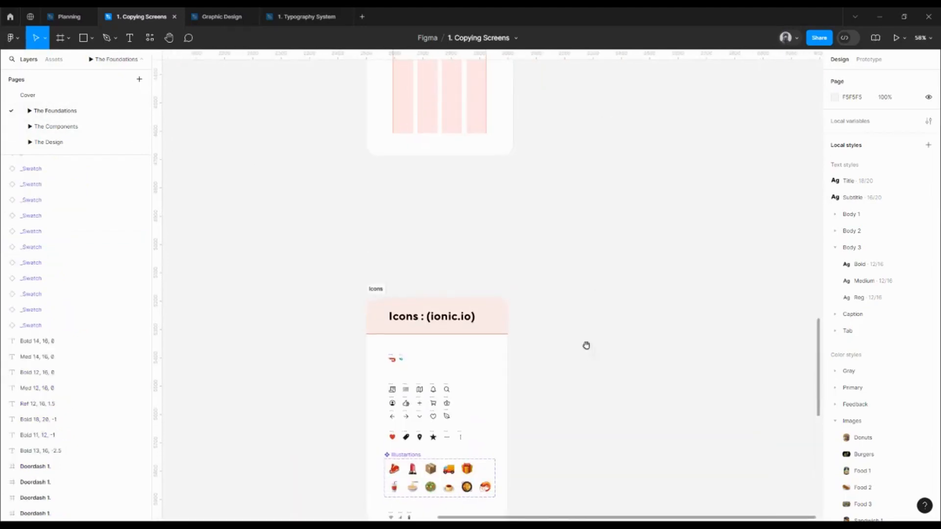
pyautogui.scroll(10, 586, 223)
pyautogui.scroll(-5, 551, 205)
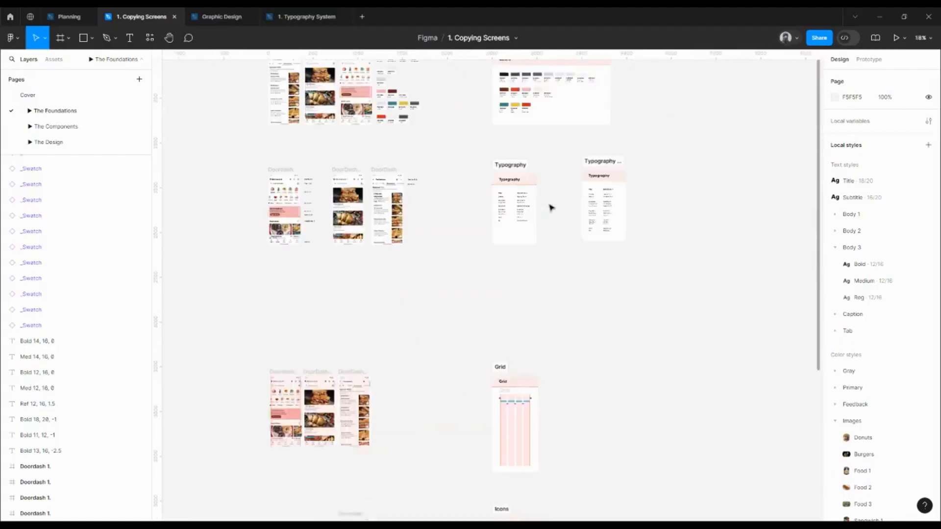
pyautogui.scroll(4, 549, 295)
pyautogui.scroll(6, 546, 279)
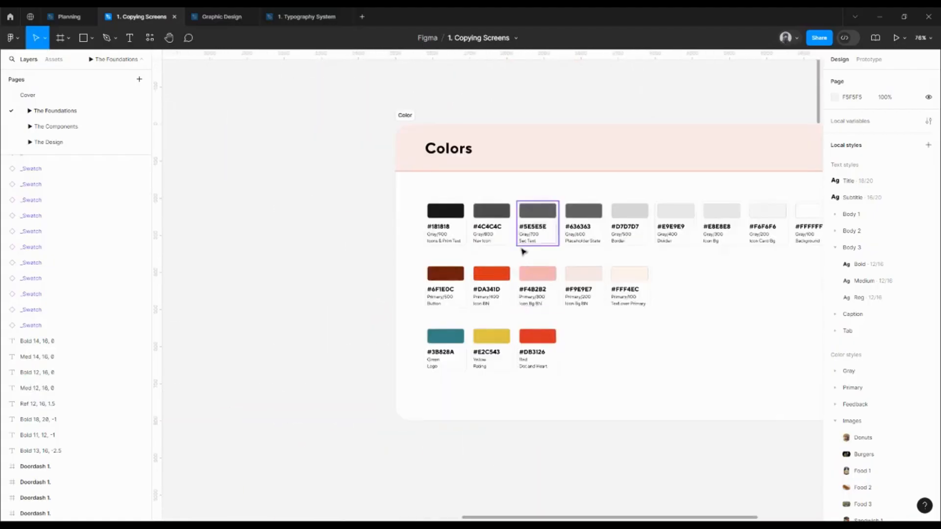
pyautogui.hscroll(1, 493, 250)
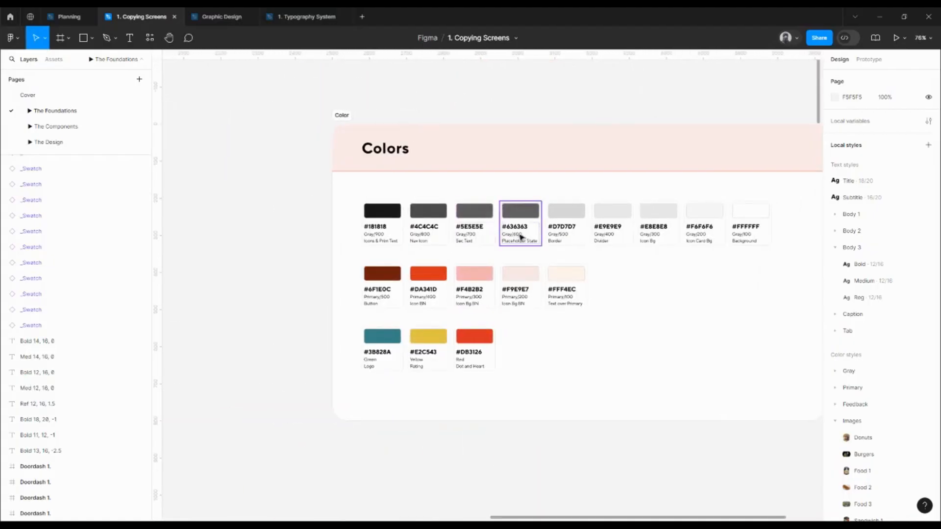
pyautogui.click(48, 142)
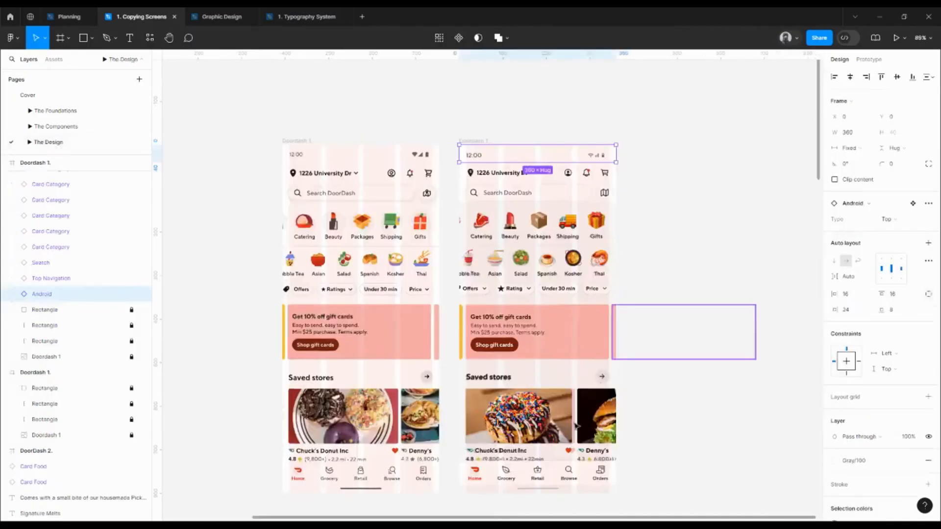
# - Apply the Gray/600 colour style to the home indicator bar in the Android component's Bottom variant
pyautogui.click(97, 127)
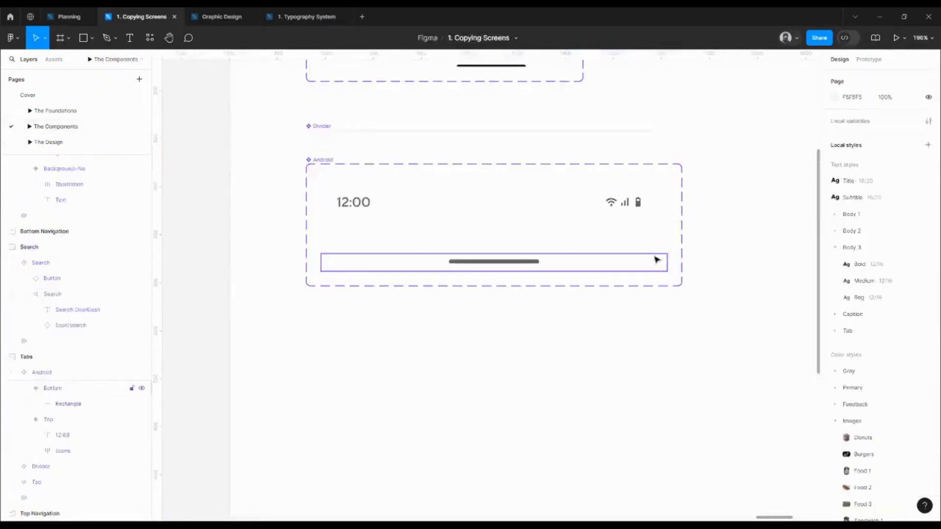
pyautogui.click(648, 277)
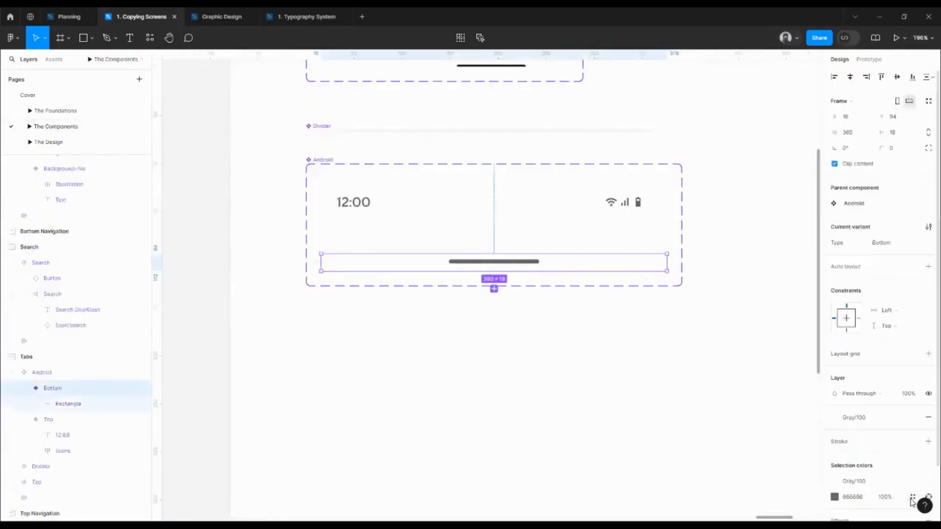
pyautogui.click(913, 496)
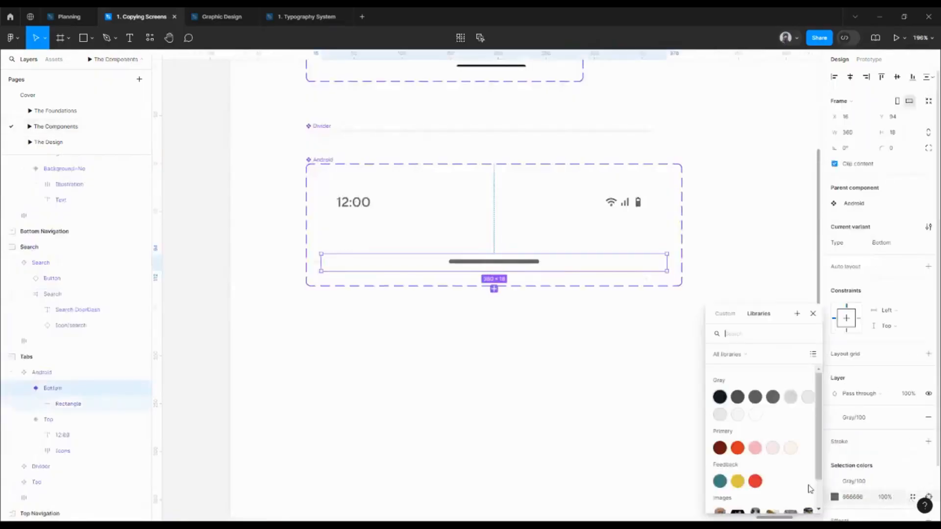
pyautogui.click(755, 397)
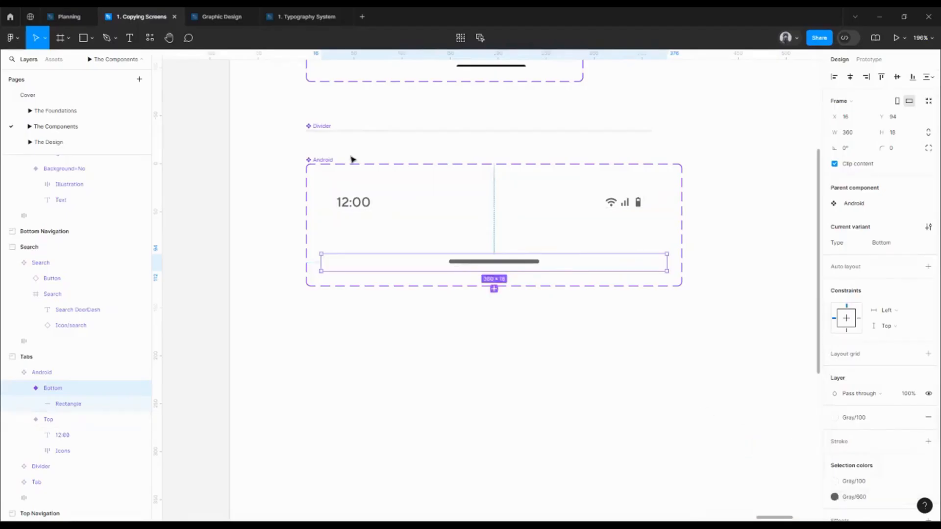
# - Copy the Bottom variant of the Android component into the rebuilt home screen frame on The Design page
pyautogui.click(330, 160)
pyautogui.click(397, 265)
pyautogui.click(49, 142)
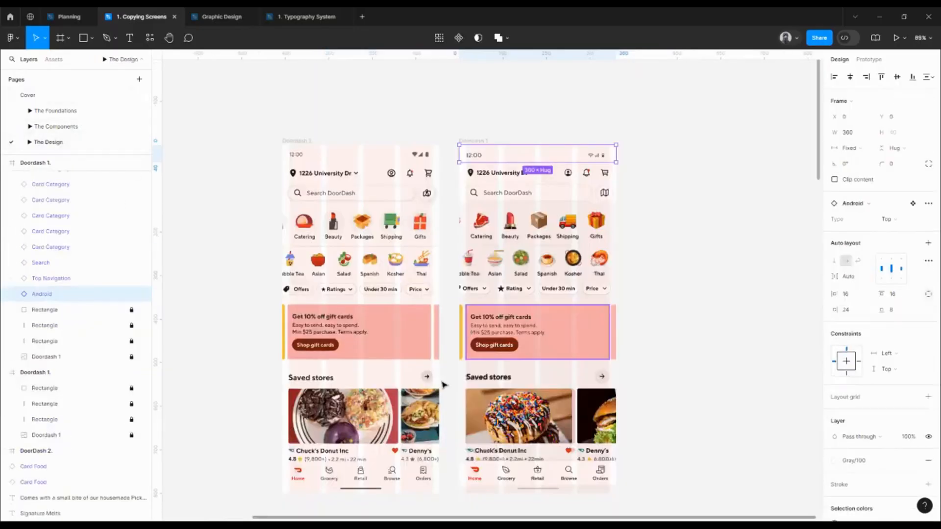
pyautogui.scroll(-4, 410, 403)
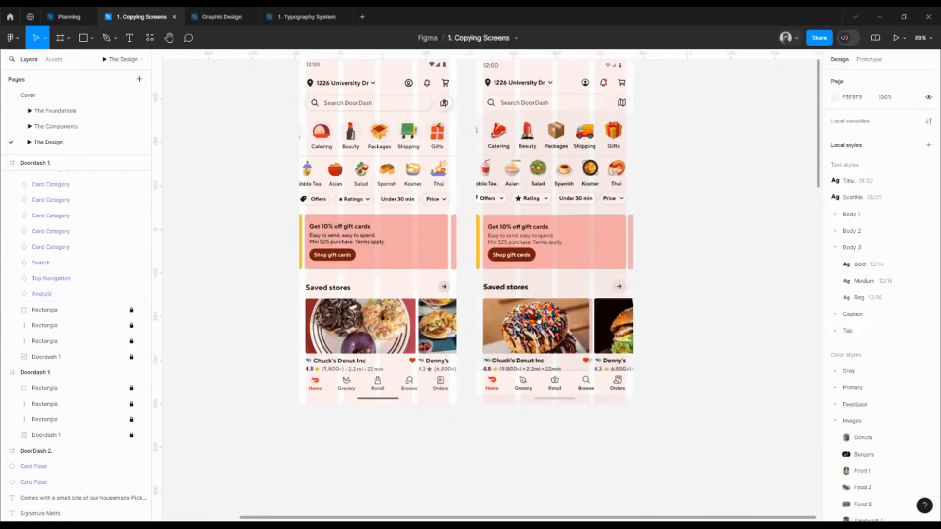
pyautogui.scroll(2, 405, 401)
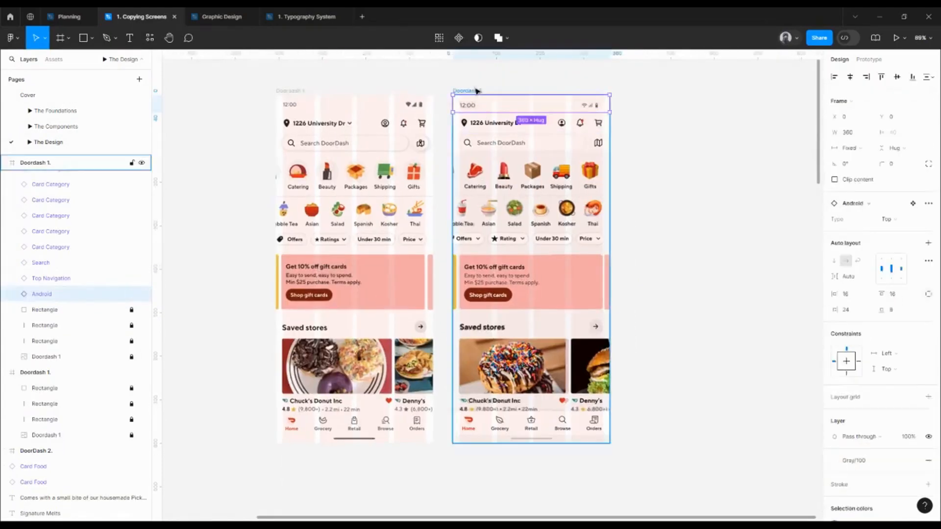
pyautogui.click(477, 91)
pyautogui.hotkey('ctrl', 'v')
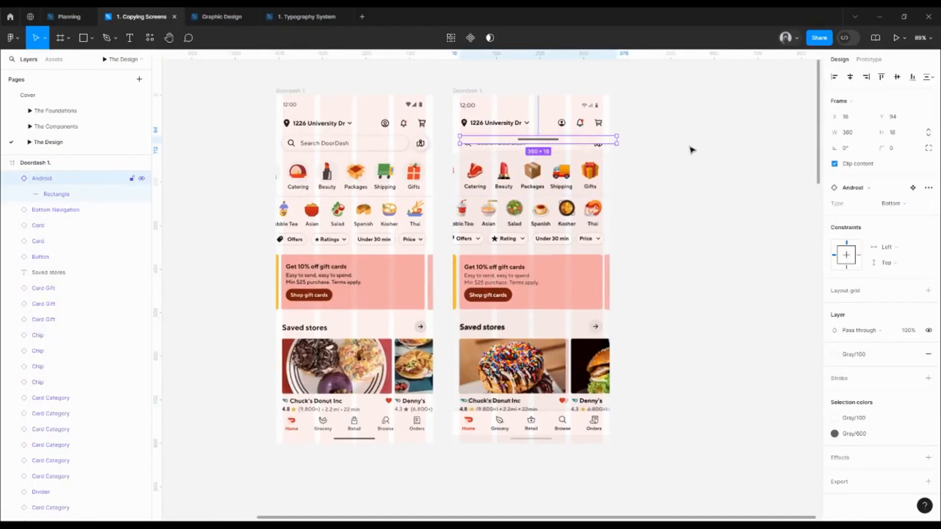
# - Align the pasted home indicator to the left and bottom edges of the home screen frame
pyautogui.click(836, 79)
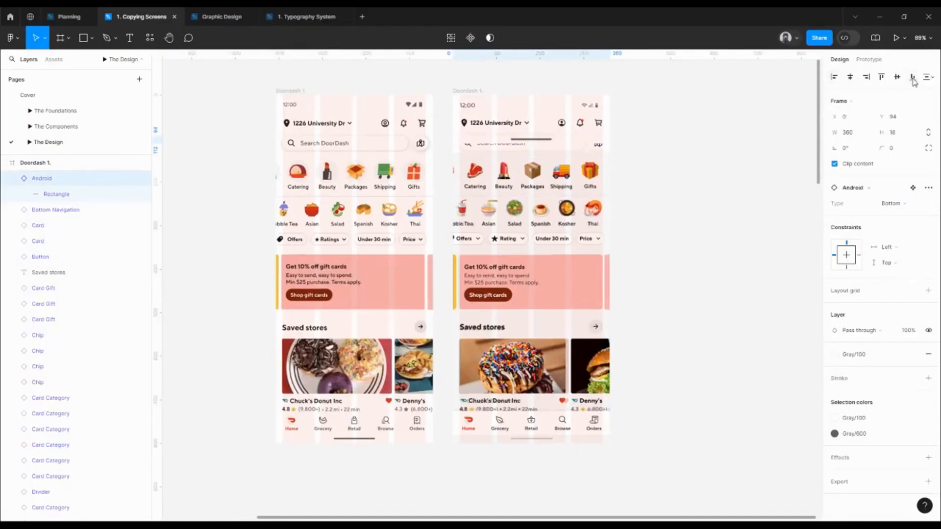
pyautogui.click(912, 77)
pyautogui.click(643, 410)
pyautogui.hscroll(1, 642, 401)
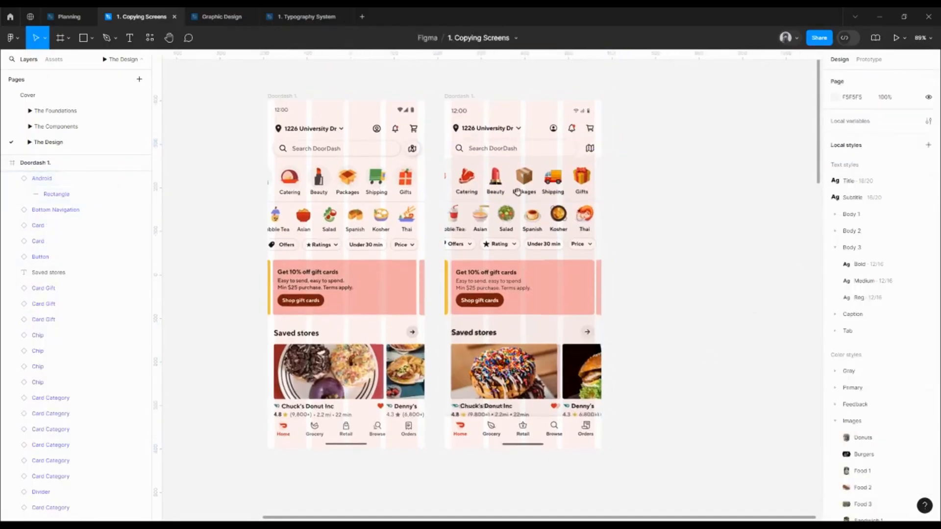
# - Set the fill opacity of the rebuilt screen's Doordash 1 reference image to 100% and hide that layer
pyautogui.click(463, 97)
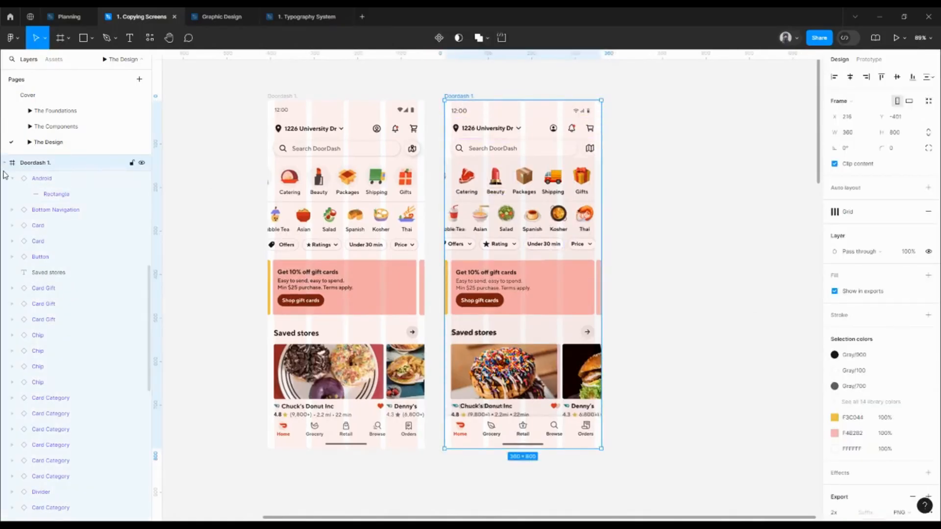
pyautogui.moveTo(149, 288); pyautogui.dragTo(153, 382)
pyautogui.click(86, 442)
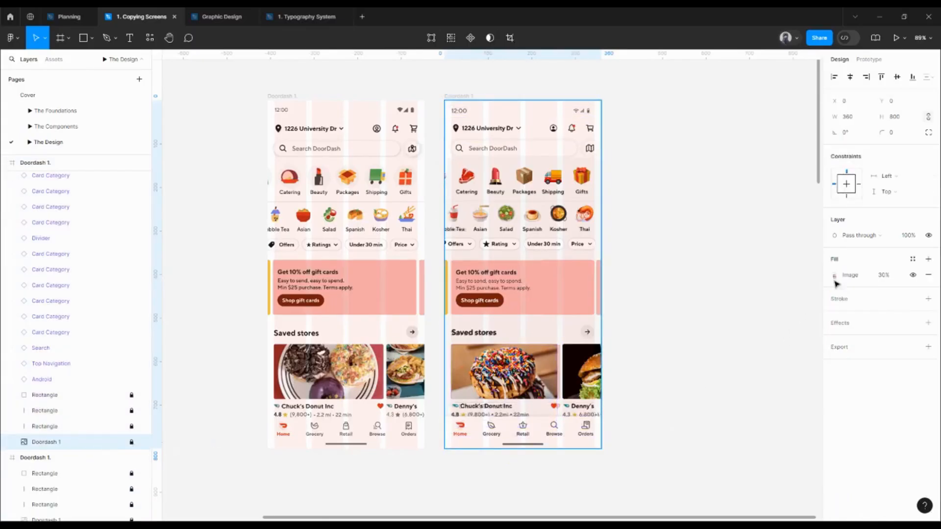
pyautogui.click(889, 277)
pyautogui.write('100')
pyautogui.press('Return')
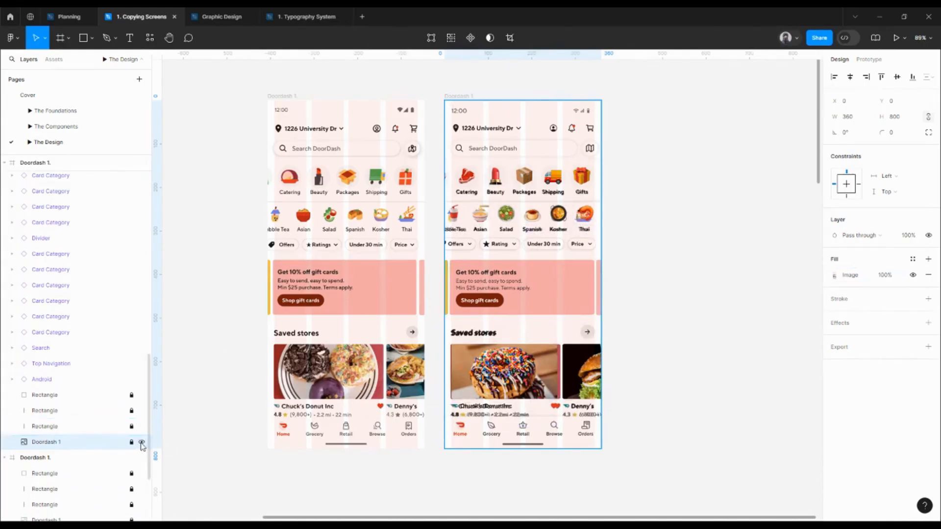
pyautogui.click(141, 442)
pyautogui.click(706, 237)
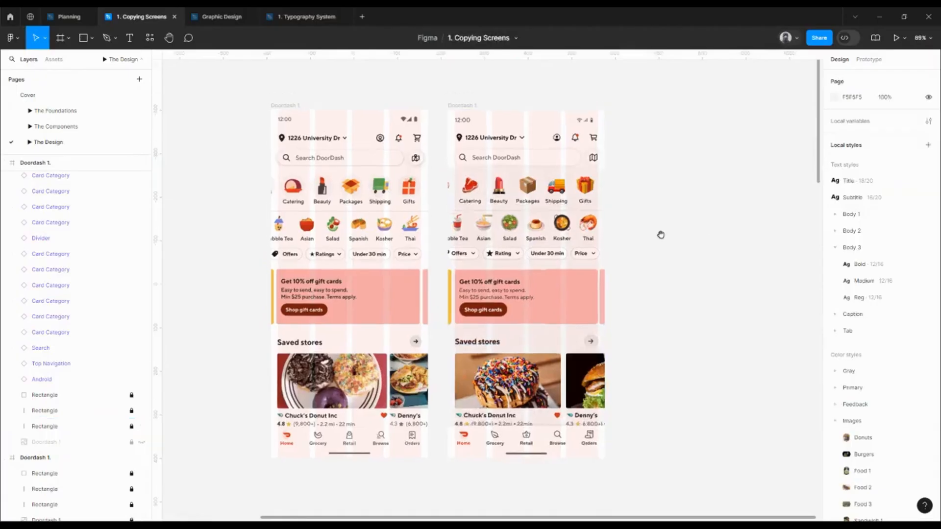
# - Delete the three locked Rectangle layers above the hidden reference image in the rebuilt home screen frame
pyautogui.scroll(5, 544, 278)
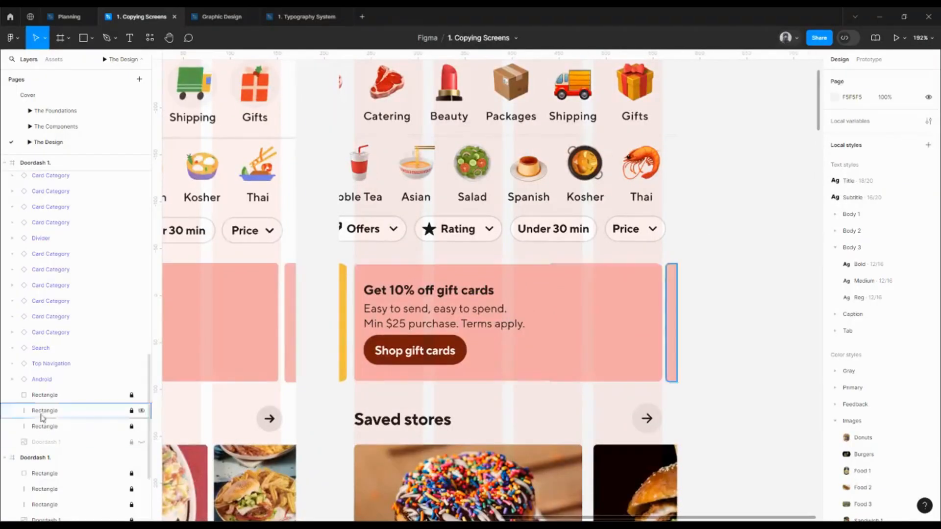
pyautogui.click(42, 427)
pyautogui.keyDown('shift'); pyautogui.click(58, 396); pyautogui.keyUp('shift')
pyautogui.press('Delete')
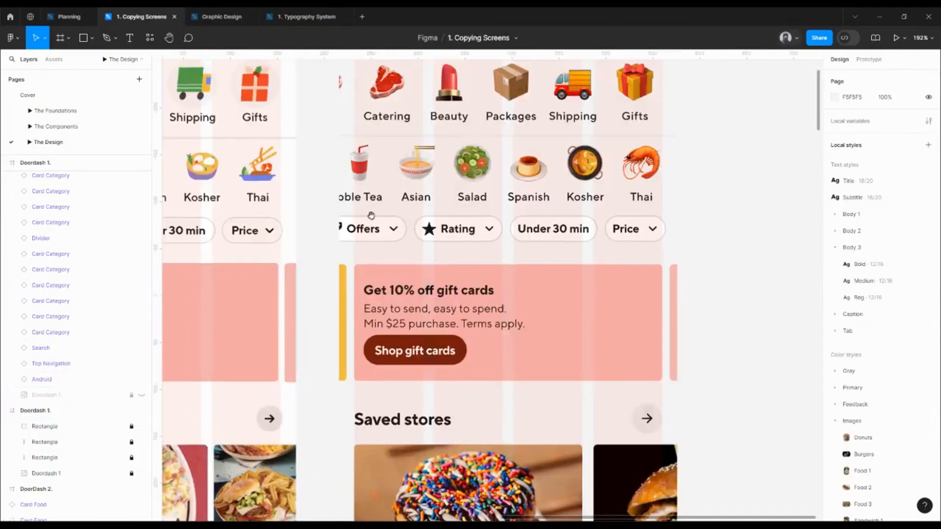
pyautogui.scroll(-5, 372, 196)
pyautogui.click(371, 125)
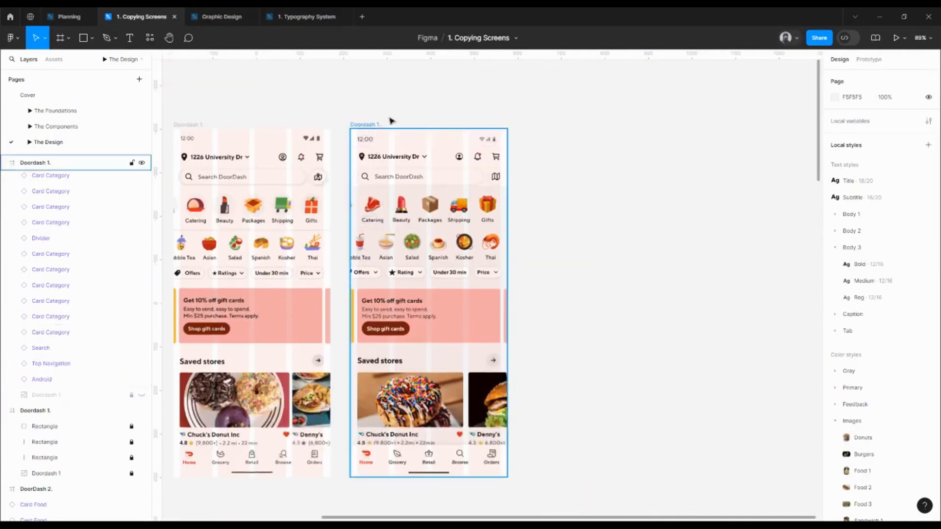
pyautogui.moveTo(391, 119); pyautogui.dragTo(518, 89)
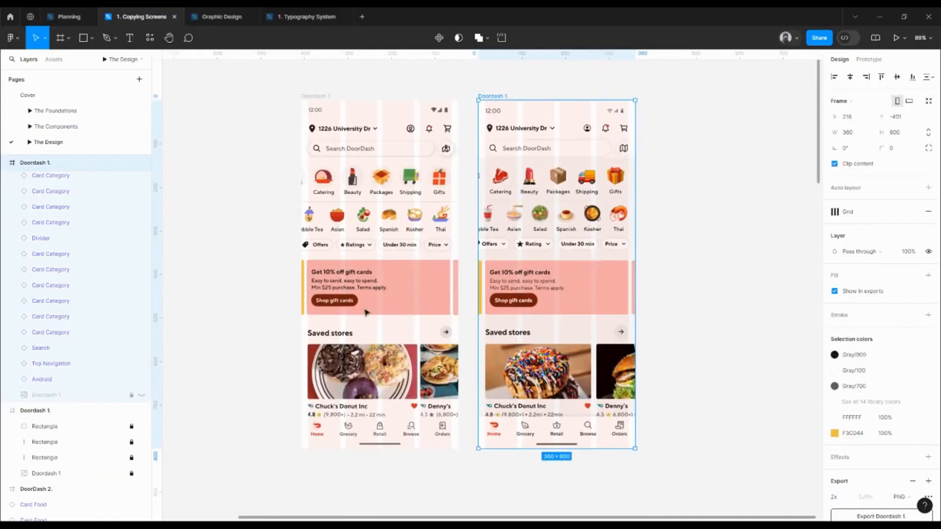
pyautogui.scroll(5, 564, 174)
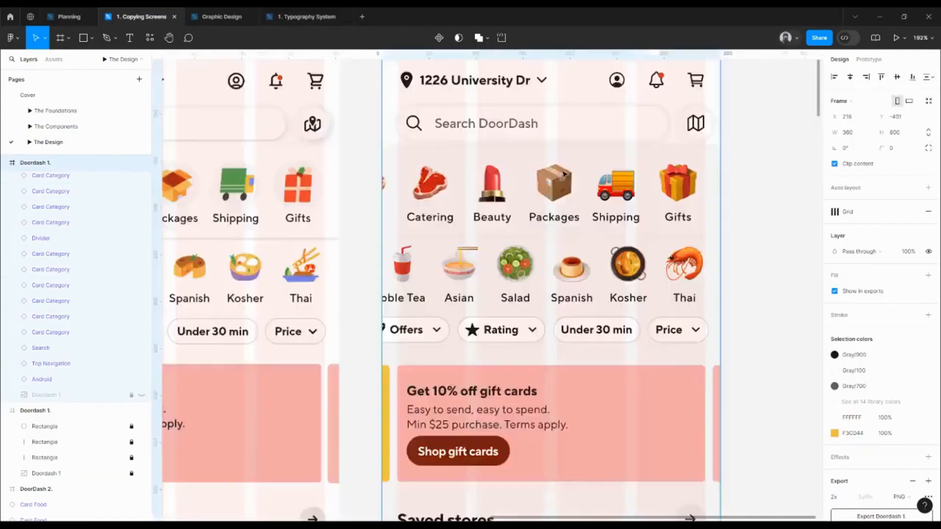
pyautogui.click(491, 191)
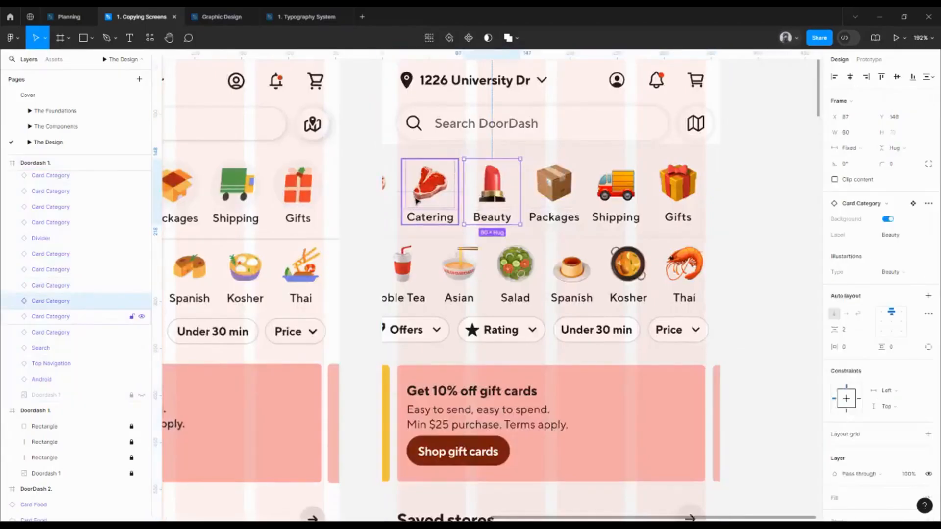
pyautogui.keyDown('shift'); pyautogui.click(416, 201); pyautogui.keyUp('shift')
pyautogui.keyDown('shift'); pyautogui.click(387, 196); pyautogui.keyUp('shift')
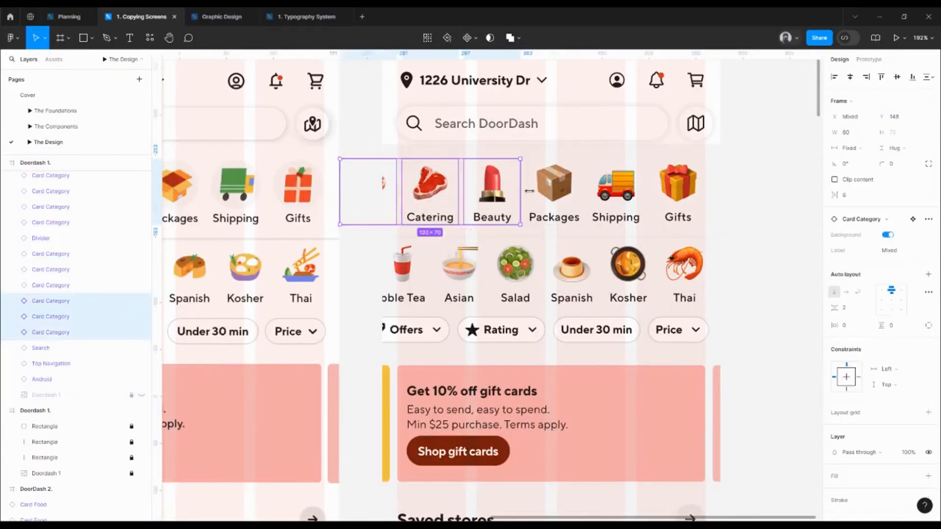
pyautogui.keyDown('shift'); pyautogui.click(551, 206); pyautogui.keyUp('shift')
pyautogui.scroll(-3, 581, 245)
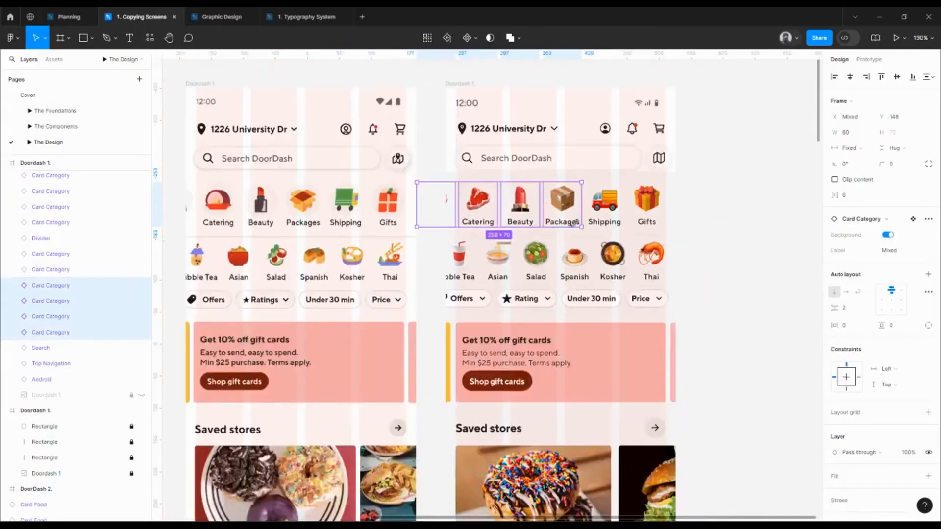
pyautogui.press('Escape')
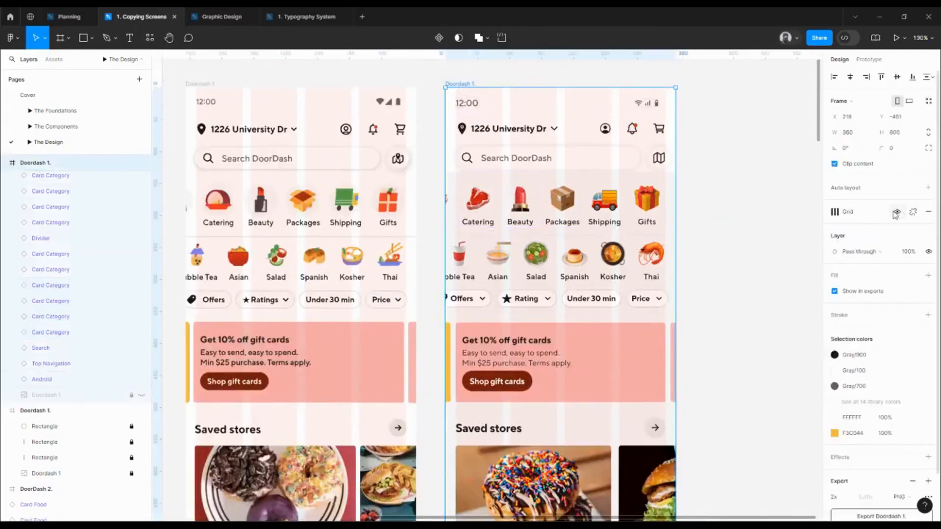
# - Hide the layout grids and fill the rebuilt home screen frame with the Gray/100 colour style
pyautogui.hotkey('ctrl', 'shift', '4')
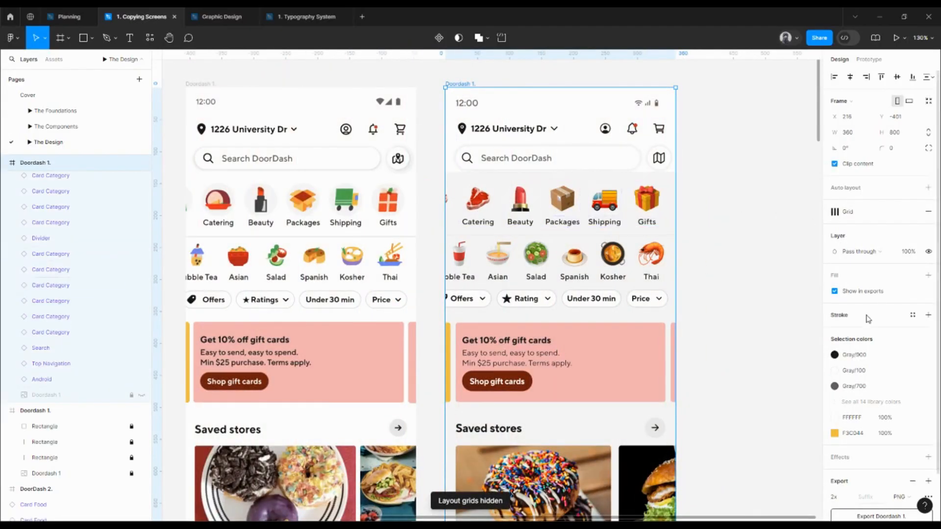
pyautogui.scroll(-1, 877, 387)
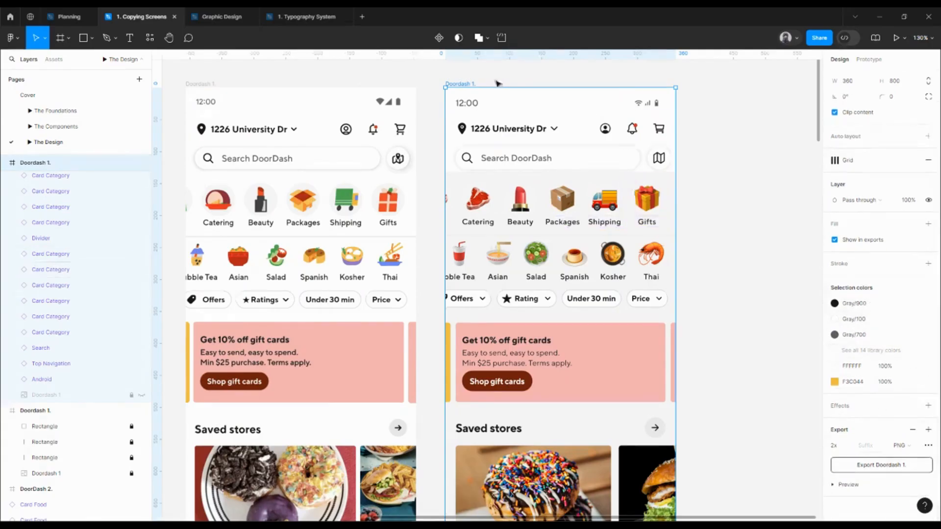
pyautogui.click(497, 81)
pyautogui.click(466, 85)
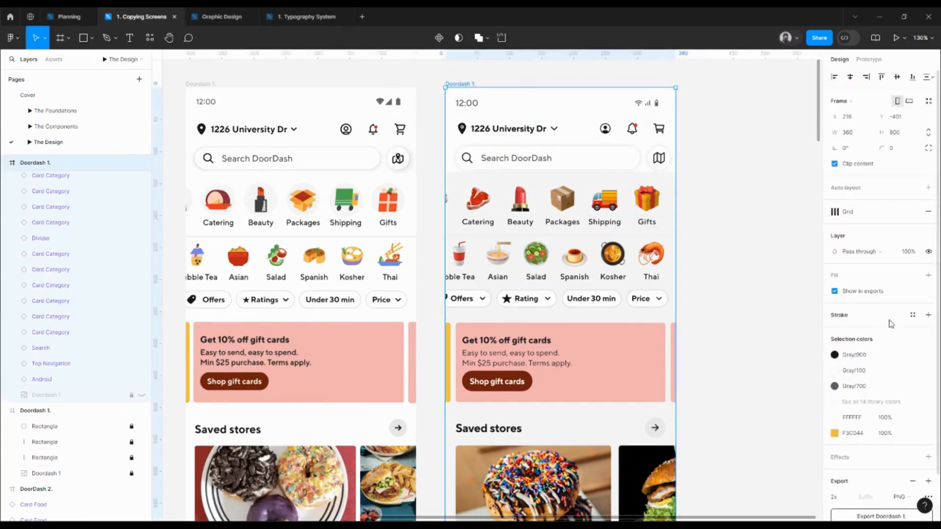
pyautogui.click(928, 276)
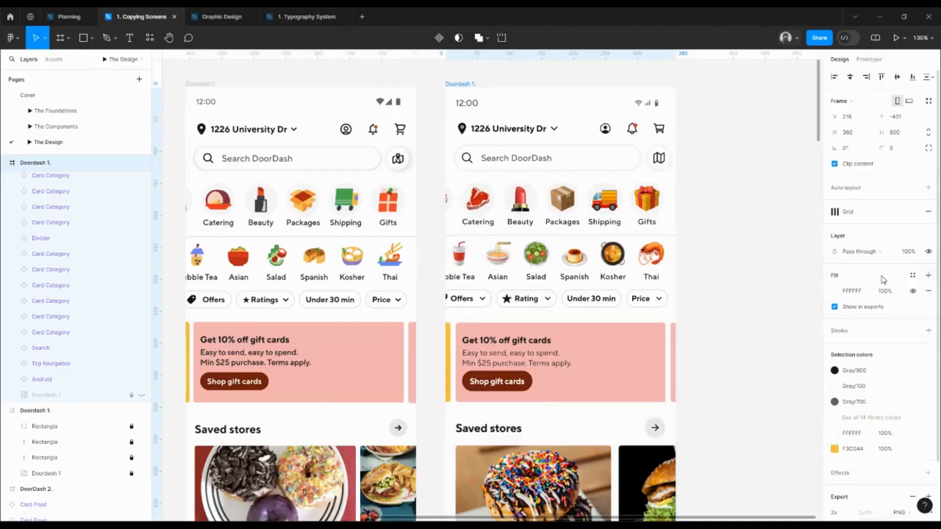
pyautogui.click(913, 275)
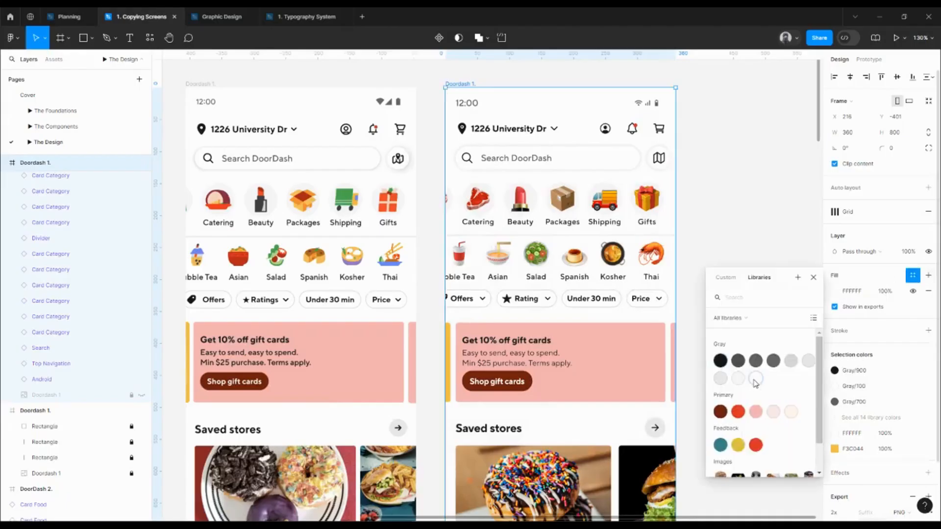
pyautogui.click(752, 372)
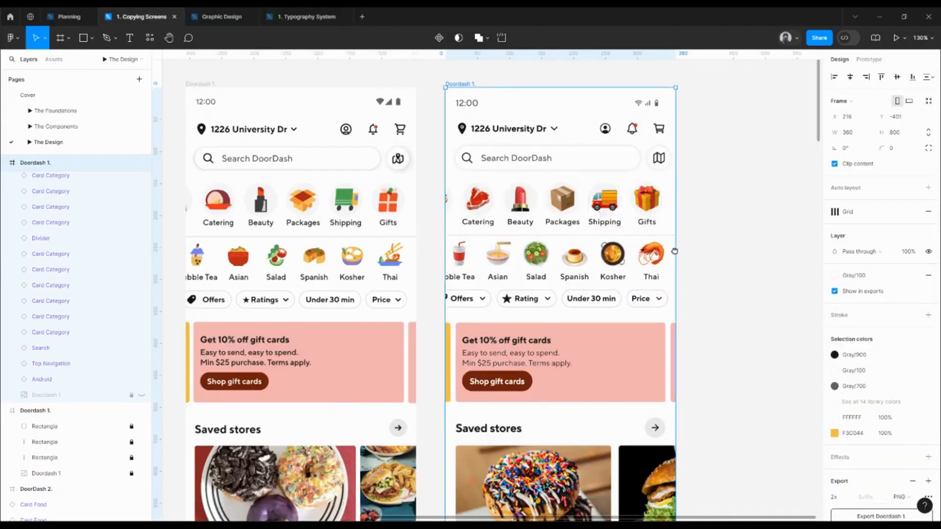
pyautogui.moveTo(676, 252); pyautogui.dragTo(699, 236)
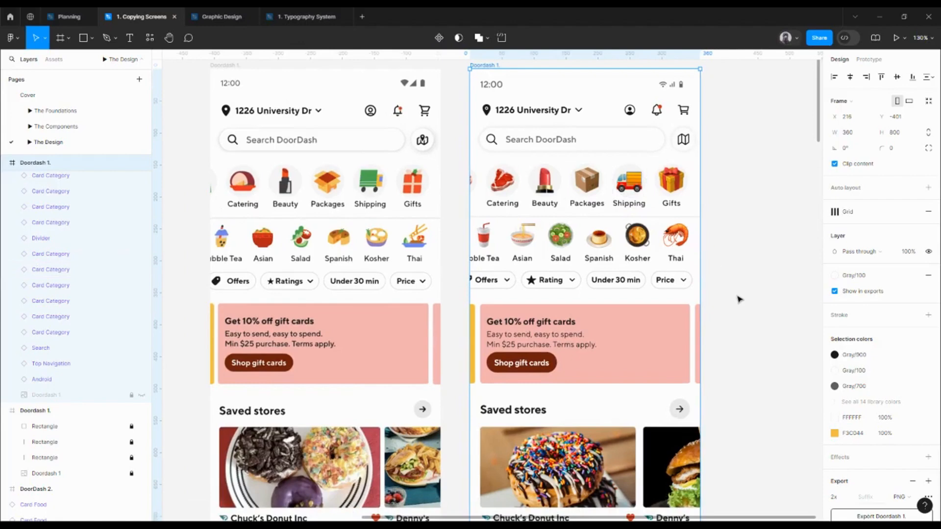
# - Move the four filter chips on the rebuilt home screen 16 px to the right
pyautogui.moveTo(732, 295); pyautogui.dragTo(742, 284)
pyautogui.click(522, 271)
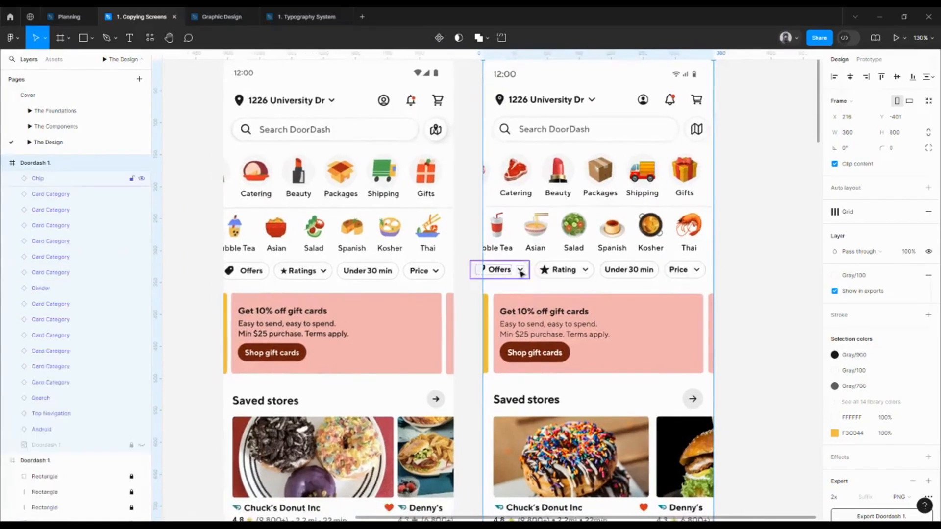
pyautogui.keyDown('shift'); pyautogui.click(579, 273); pyautogui.keyUp('shift')
pyautogui.keyDown('shift'); pyautogui.click(633, 270); pyautogui.keyUp('shift')
pyautogui.keyDown('shift'); pyautogui.click(685, 271); pyautogui.keyUp('shift')
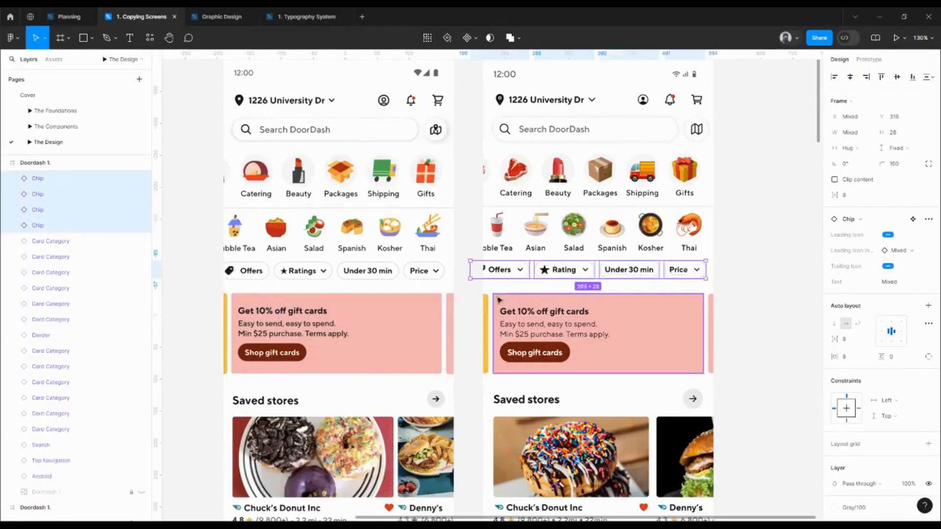
pyautogui.hotkey('shift', 'Right')
pyautogui.hotkey('shift', 'Right')
pyautogui.press('alt')
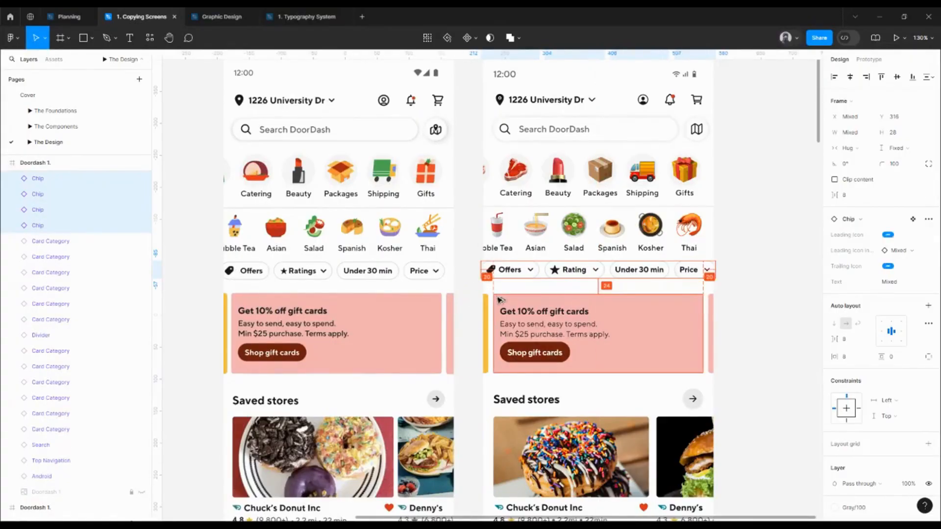
# - Bring the Bottom Navigation component to the front of the rebuilt home screen frame
pyautogui.scroll(-2, 429, 286)
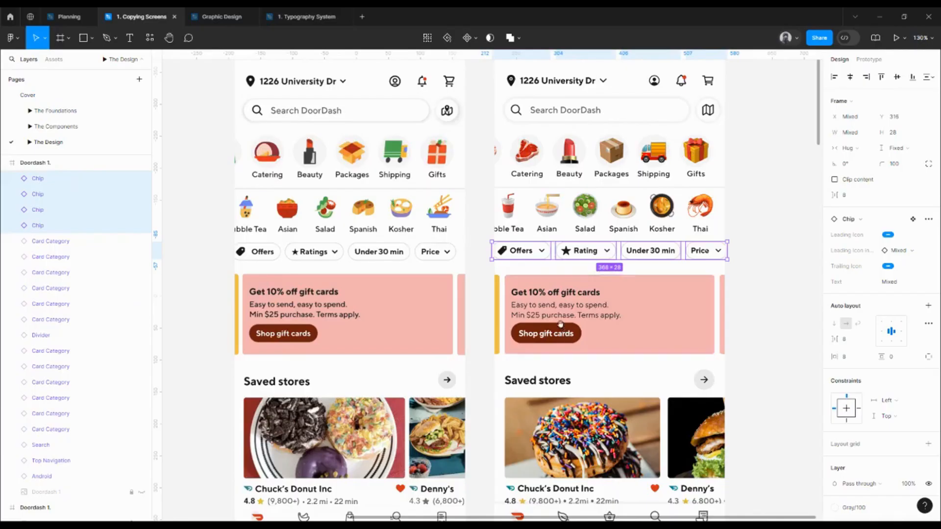
pyautogui.scroll(-5, 560, 321)
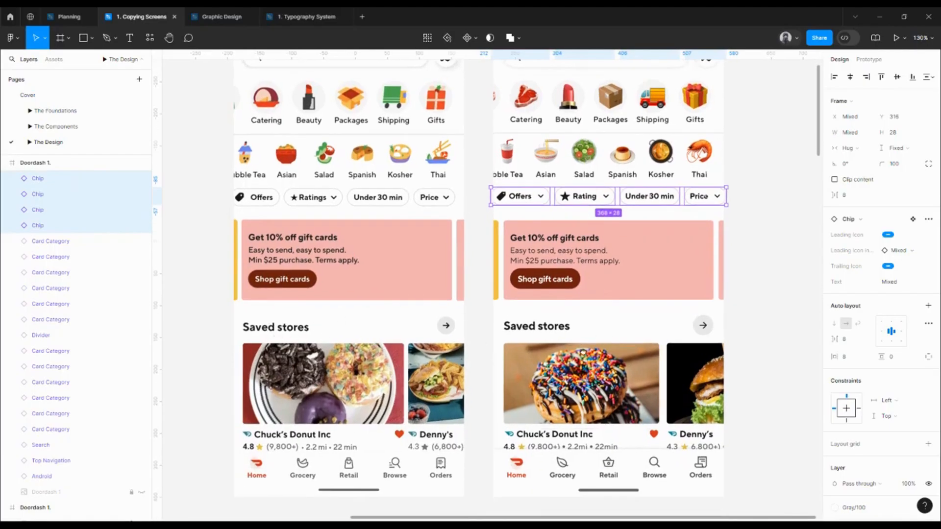
pyautogui.scroll(-5, 583, 352)
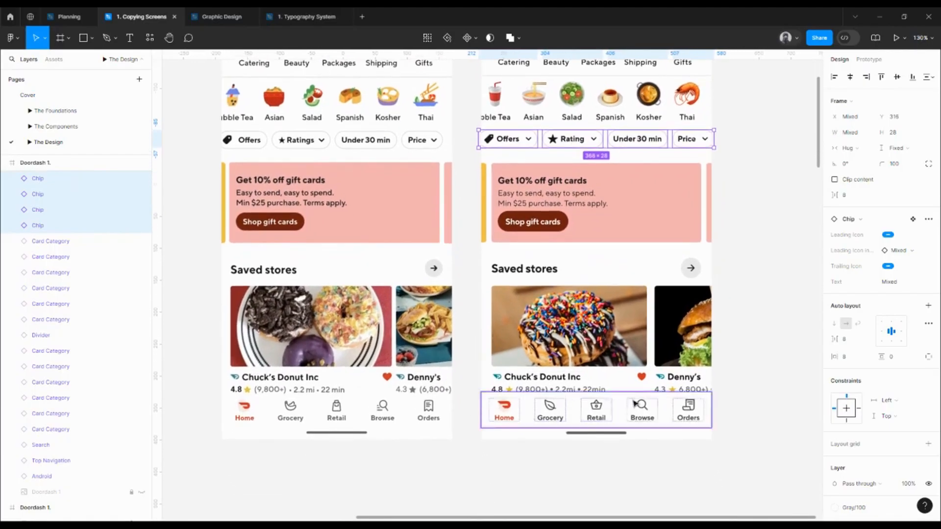
pyautogui.click(674, 407)
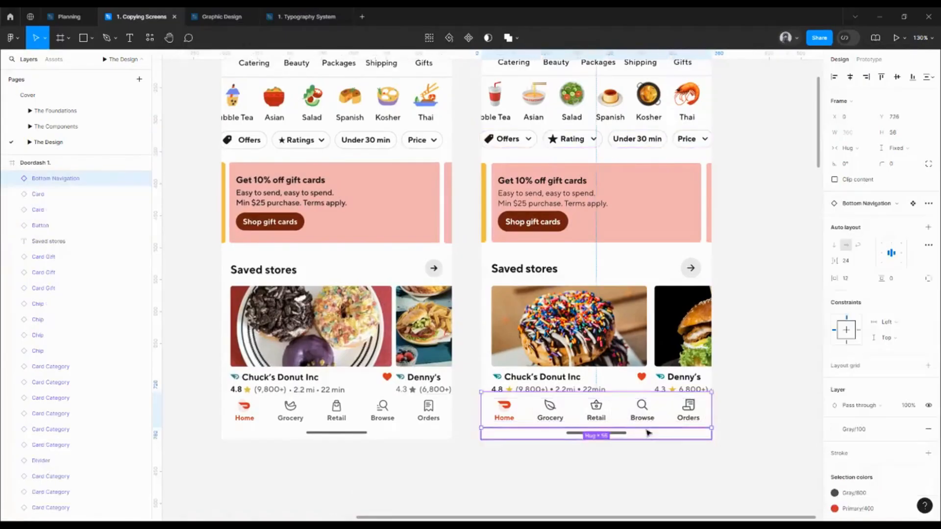
pyautogui.press(']')
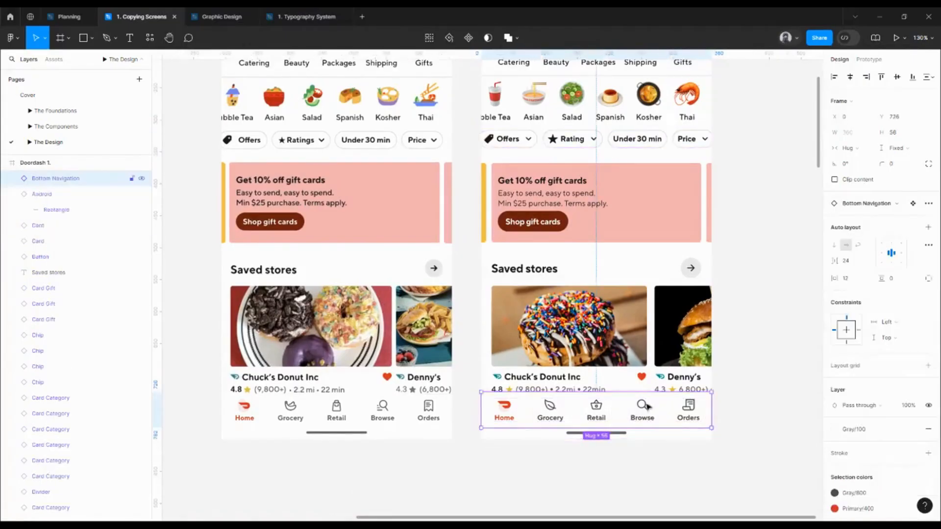
pyautogui.rightClick(631, 407)
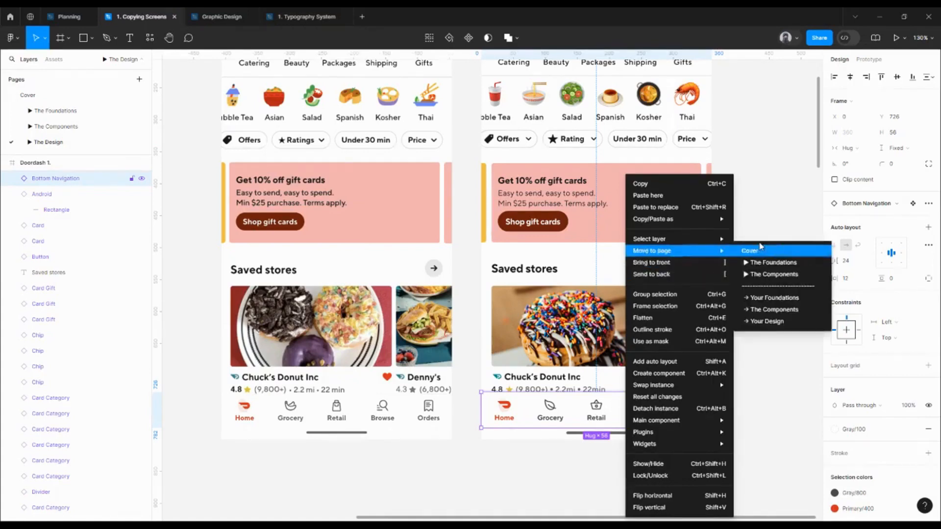
pyautogui.click(770, 200)
pyautogui.press('Escape')
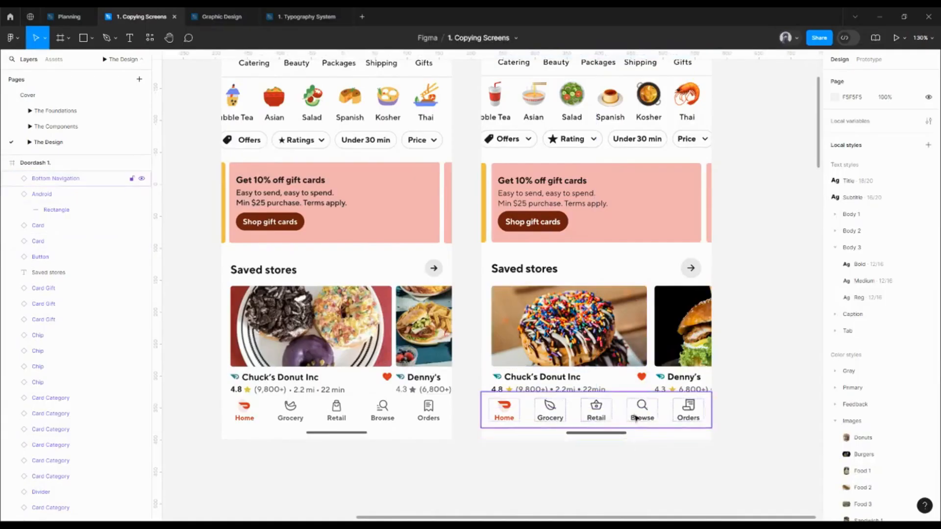
# - Send the Bottom Navigation to the back of the home screen frame and bring it to the front again
pyautogui.click(640, 416)
pyautogui.press('[')
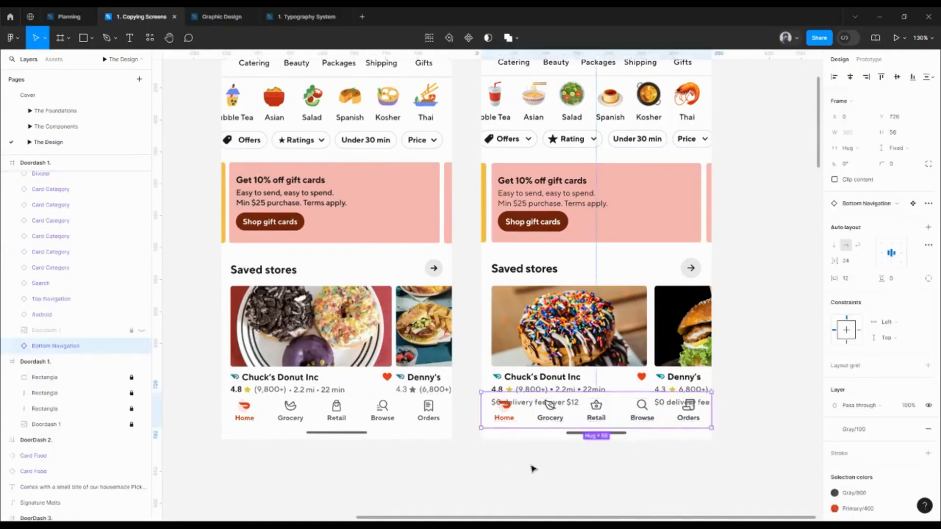
pyautogui.rightClick(553, 418)
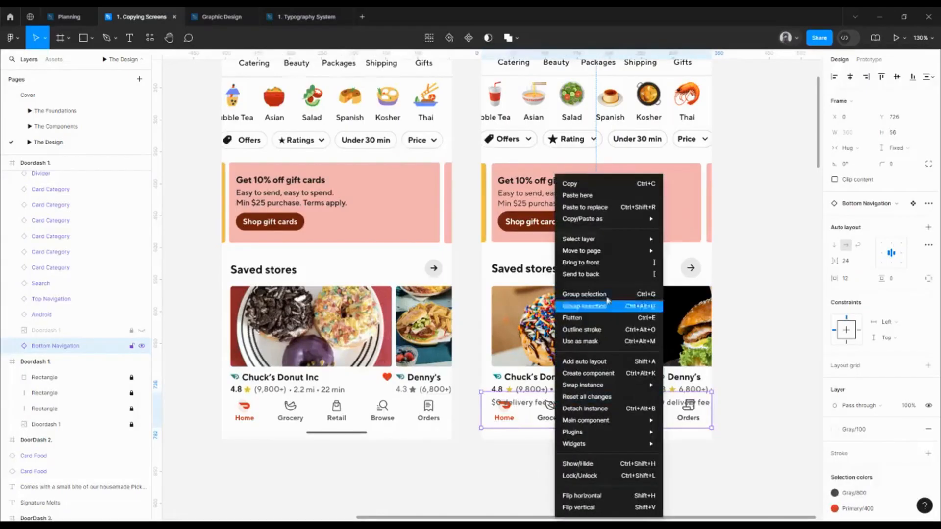
pyautogui.click(613, 262)
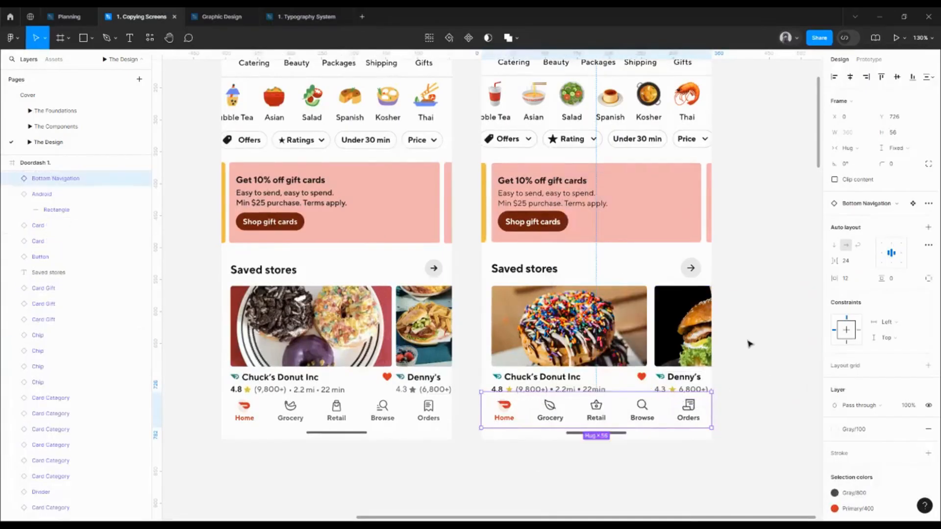
pyautogui.click(749, 344)
pyautogui.moveTo(740, 332); pyautogui.dragTo(733, 367)
pyautogui.scroll(-3, 683, 303)
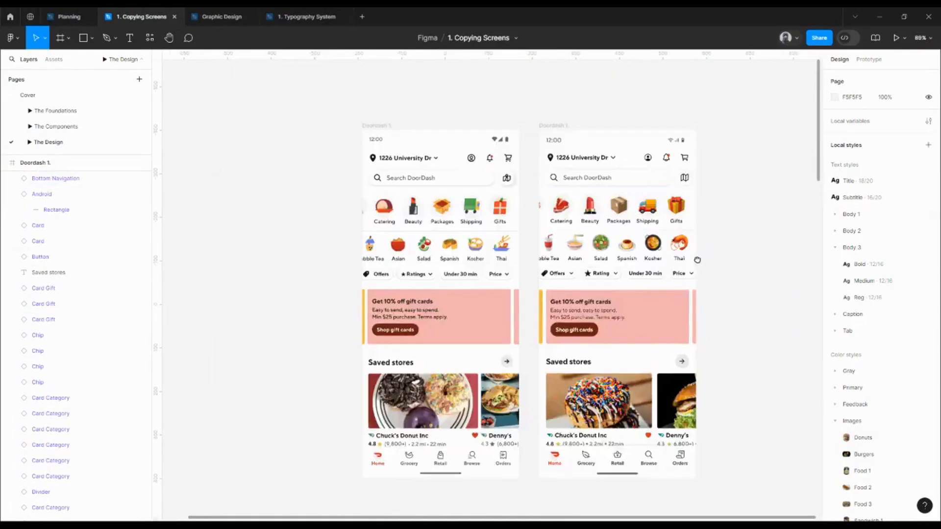
pyautogui.moveTo(696, 259); pyautogui.dragTo(667, 228)
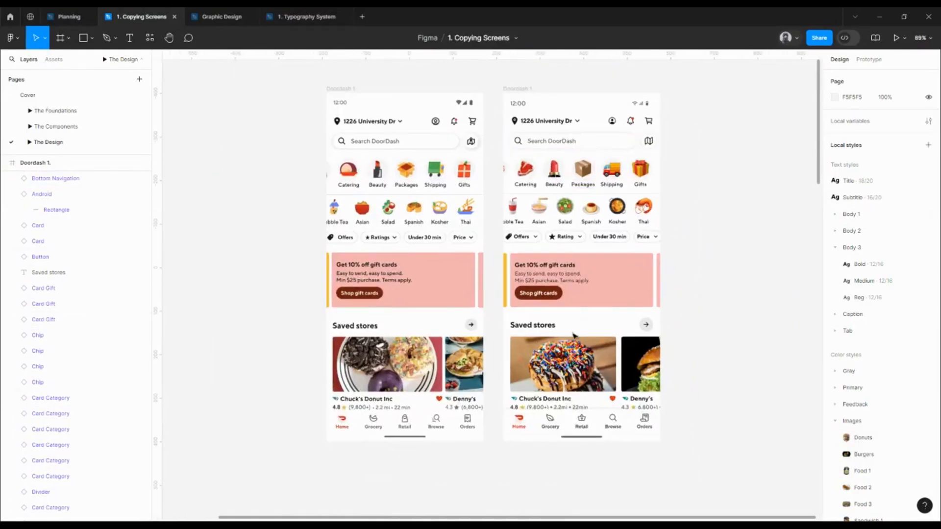